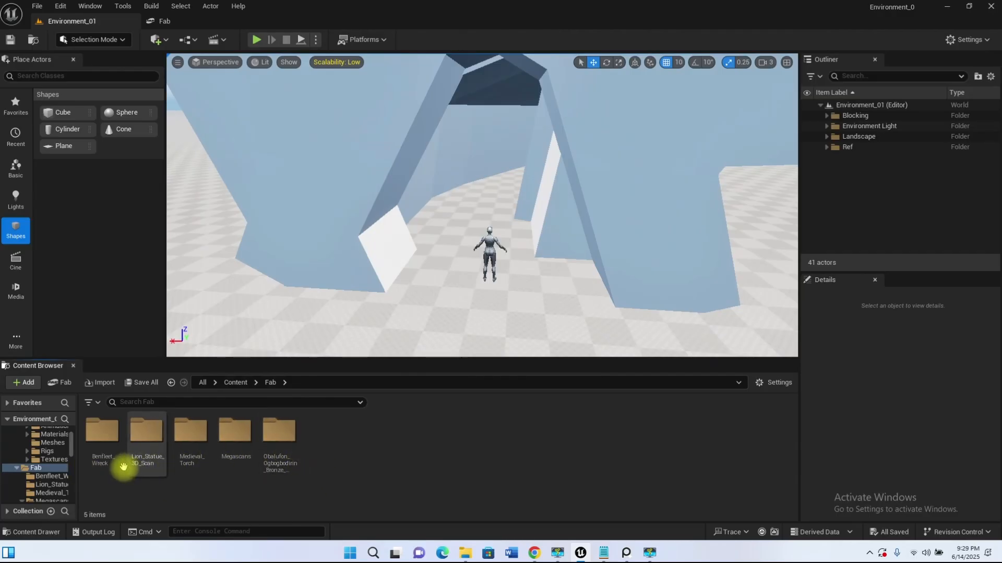
Look through the contents of the Benfleet_Wreck, Lion_Statue_3D_Scan, Medieval_Torch and Obalufon bronze statue asset folders in Fab
{"action": "double_click", "coordinate": [104, 449]}
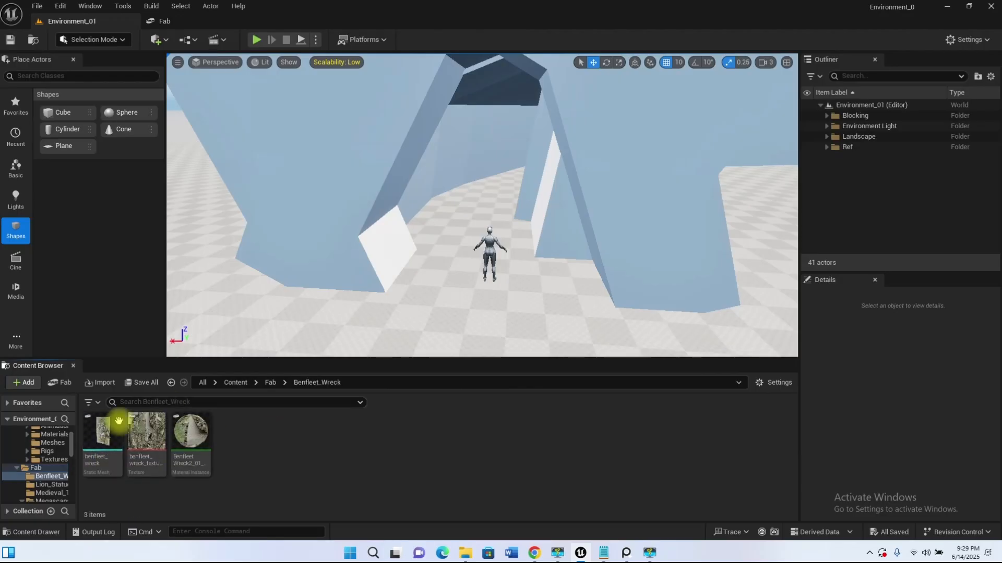
{"action": "left_click", "coordinate": [270, 383]}
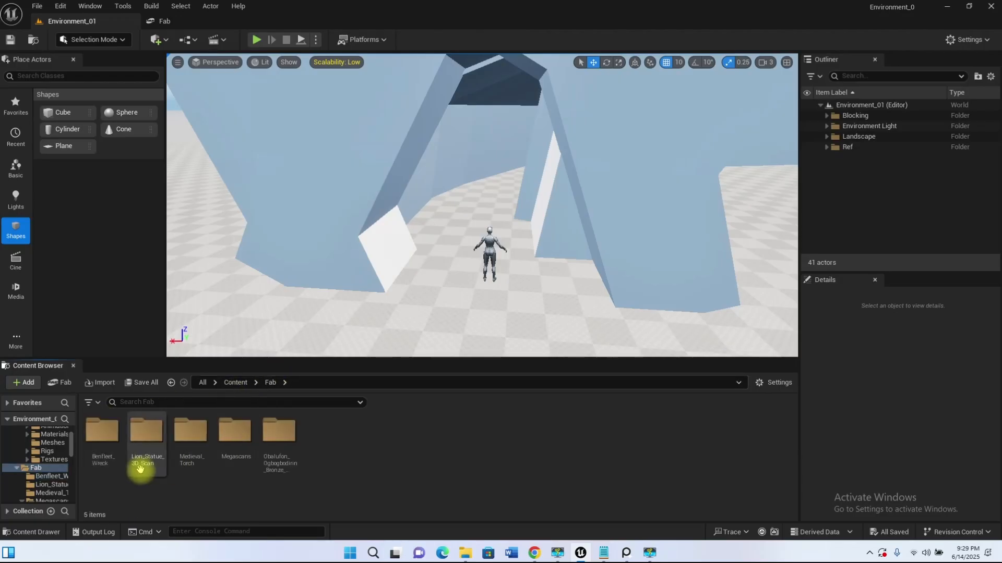
{"action": "double_click", "coordinate": [148, 445]}
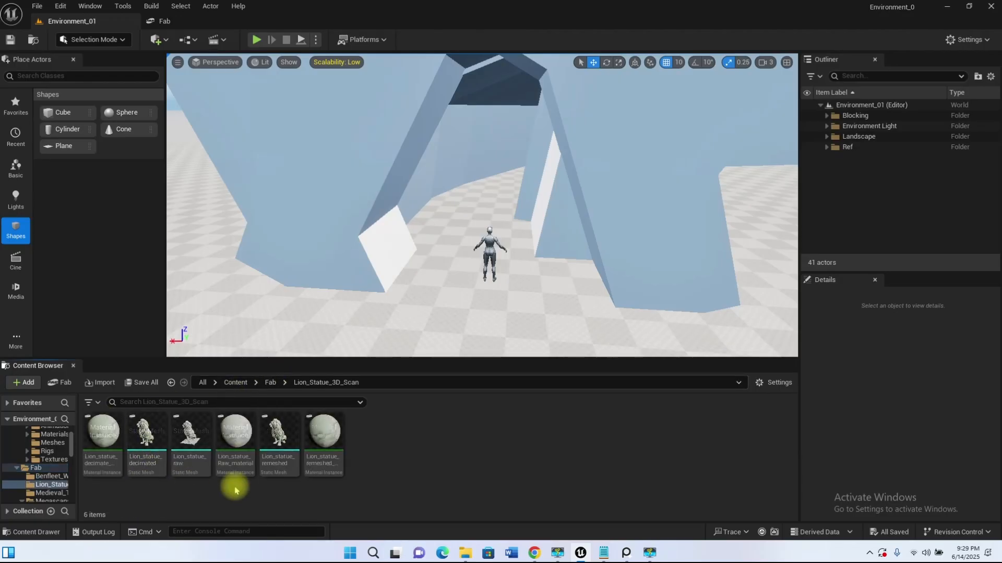
{"action": "left_click", "coordinate": [270, 384]}
{"action": "double_click", "coordinate": [191, 449]}
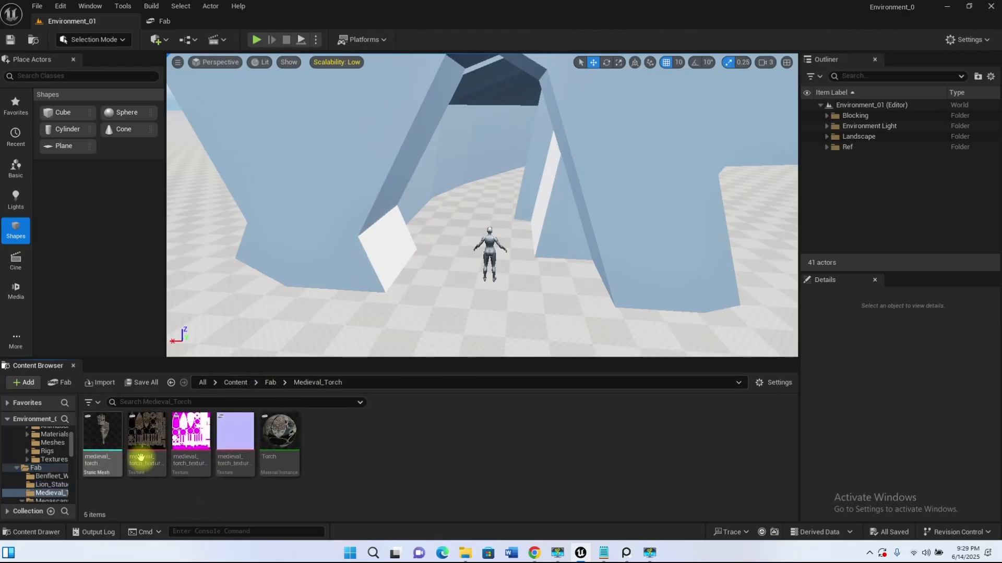
{"action": "left_click", "coordinate": [270, 384]}
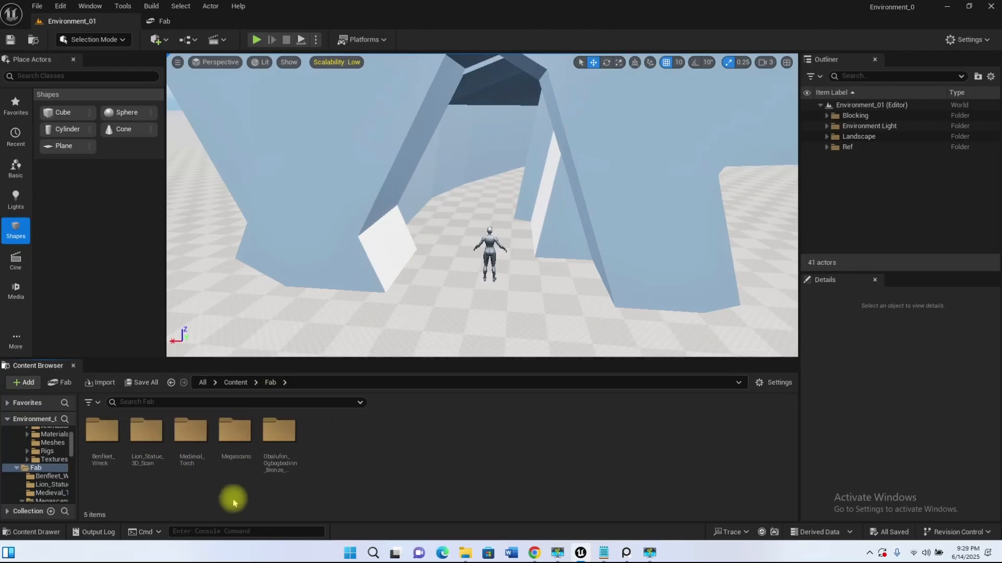
{"action": "double_click", "coordinate": [288, 450]}
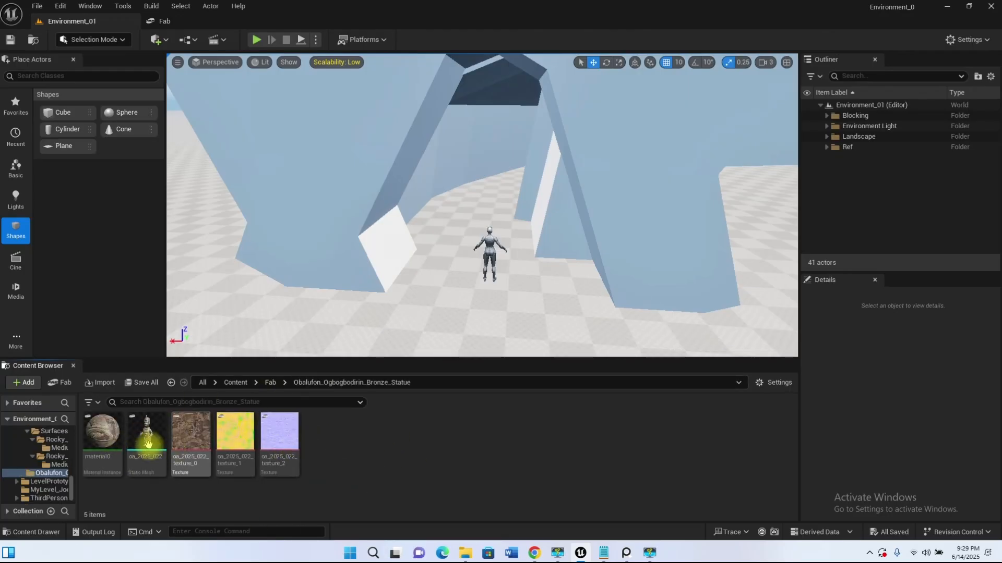
{"action": "left_click", "coordinate": [270, 384]}
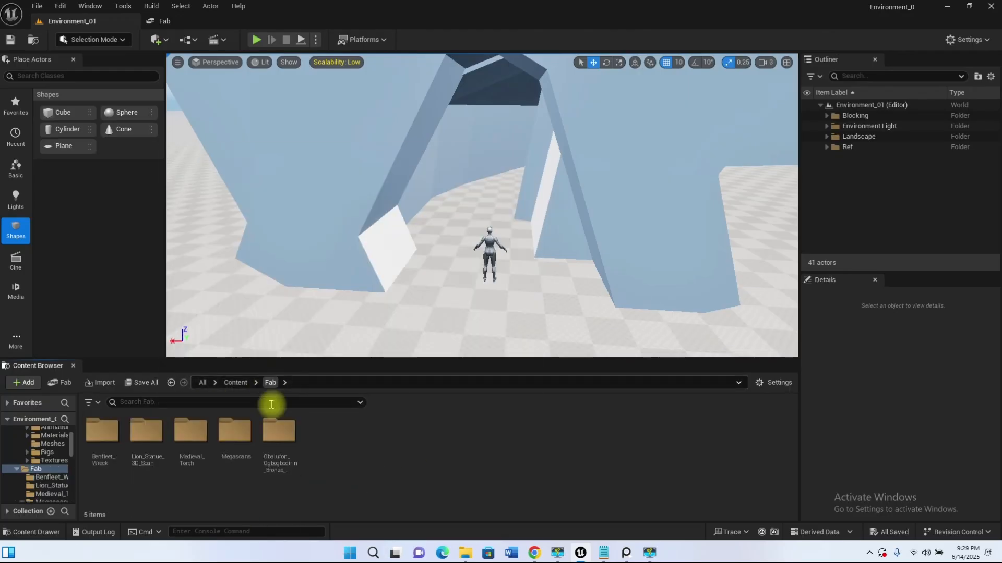
Look through the Megascans 3D, Plants and Surfaces folders, including the bundled rope coils asset
{"action": "double_click", "coordinate": [236, 443]}
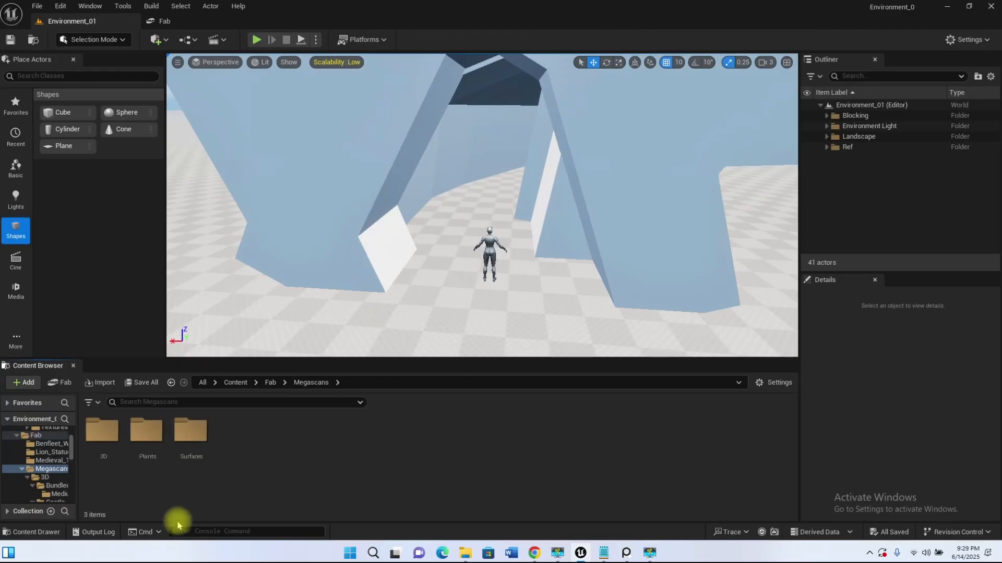
{"action": "double_click", "coordinate": [104, 449]}
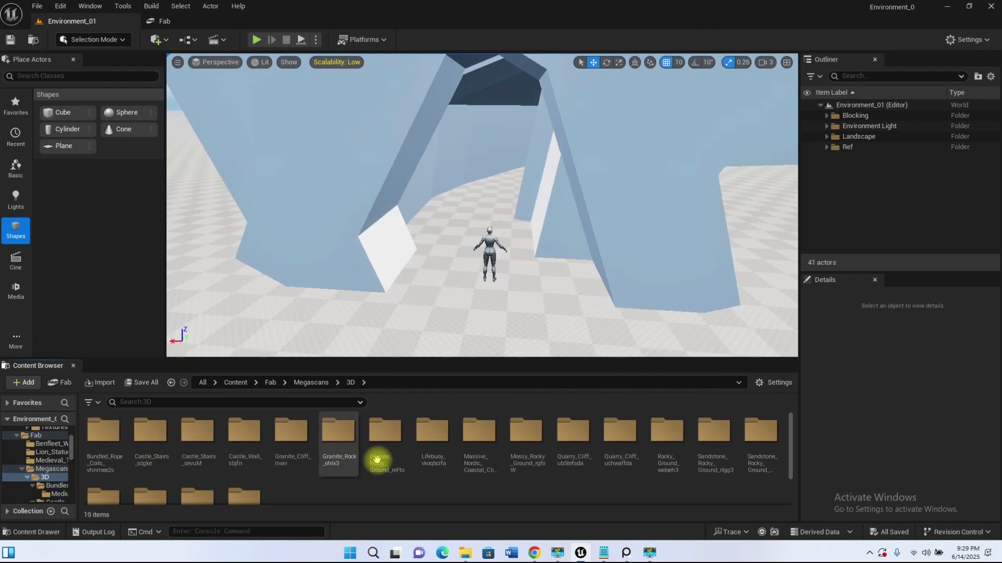
{"action": "scroll", "coordinate": [621, 458], "scroll_direction": "down", "scroll_amount": 3}
{"action": "scroll", "coordinate": [658, 467], "scroll_direction": "up", "scroll_amount": 3}
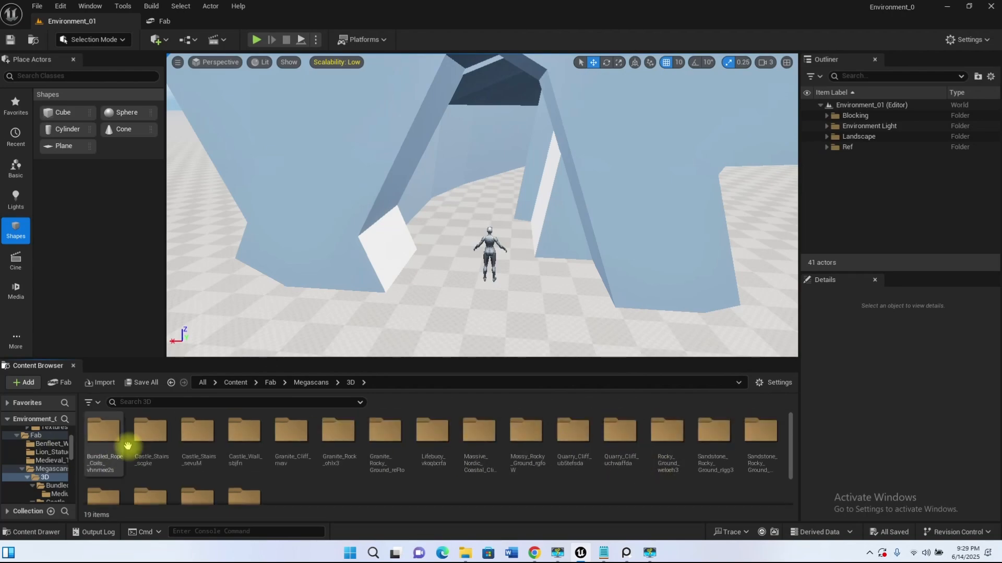
{"action": "double_click", "coordinate": [103, 437]}
{"action": "double_click", "coordinate": [89, 426]}
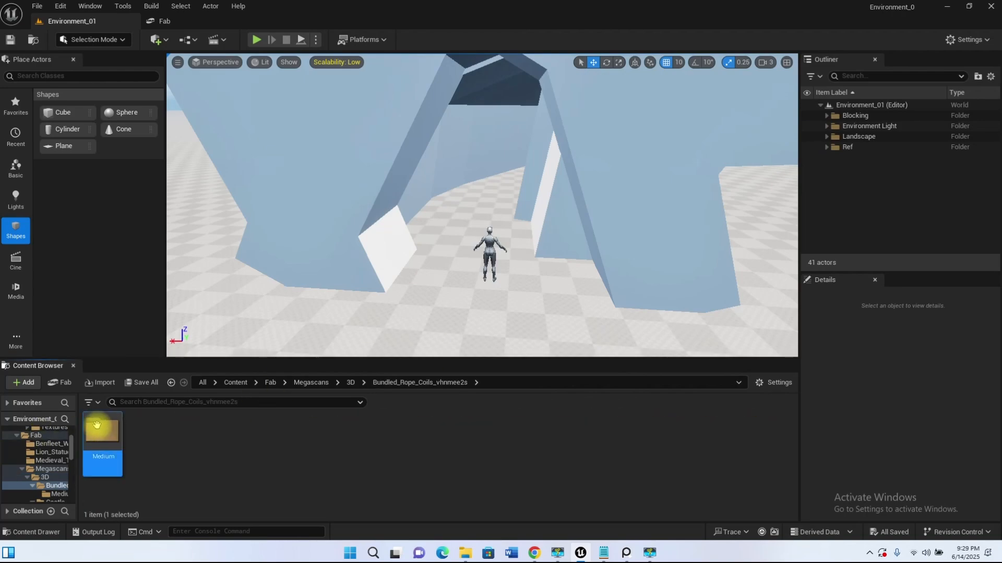
{"action": "left_click", "coordinate": [351, 384]}
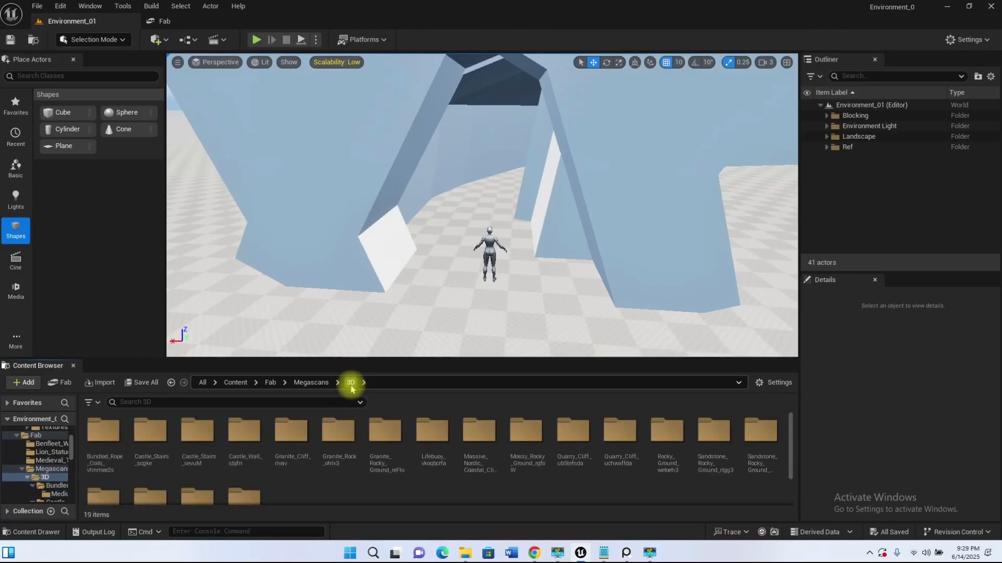
{"action": "left_click", "coordinate": [319, 384]}
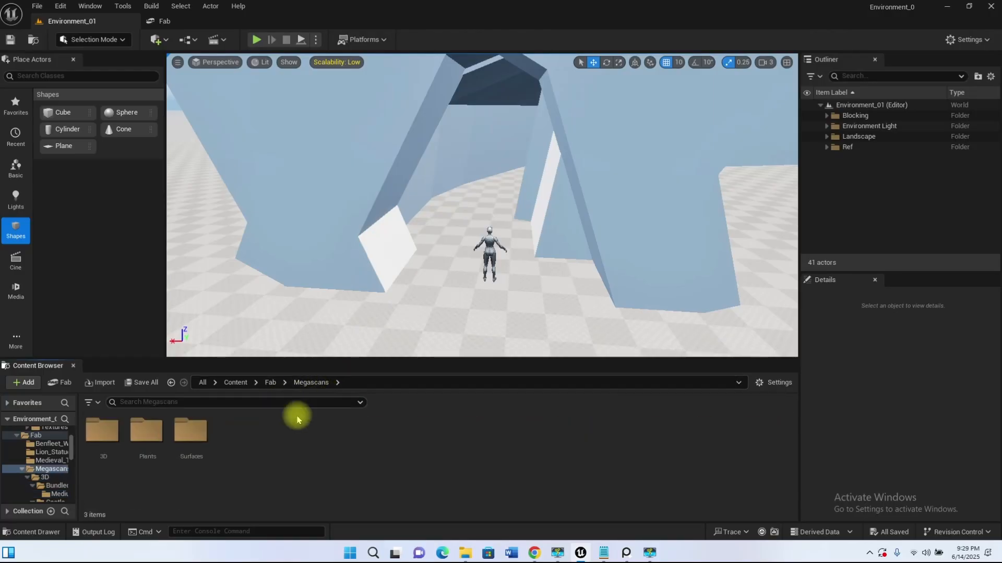
{"action": "double_click", "coordinate": [147, 431]}
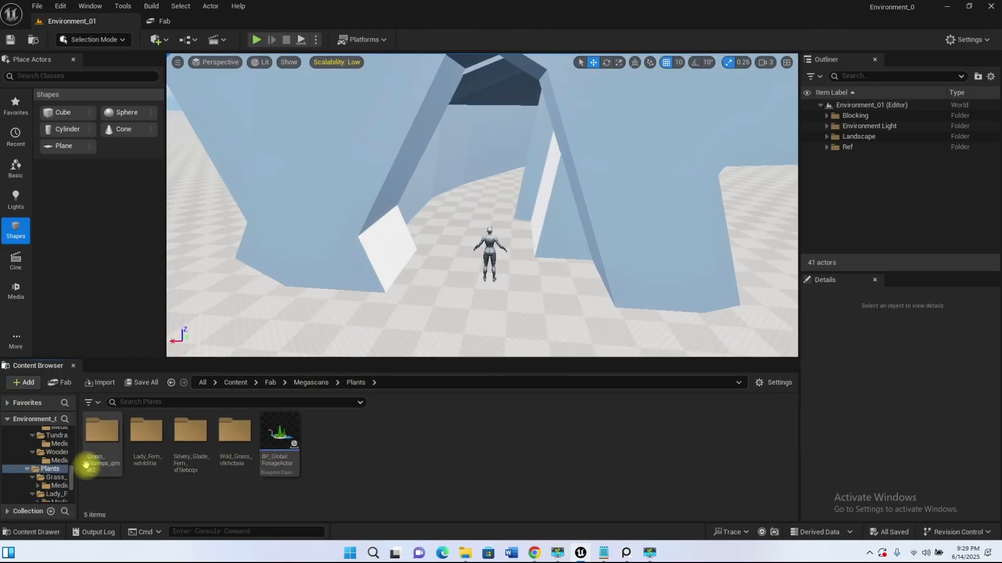
{"action": "left_click", "coordinate": [305, 383]}
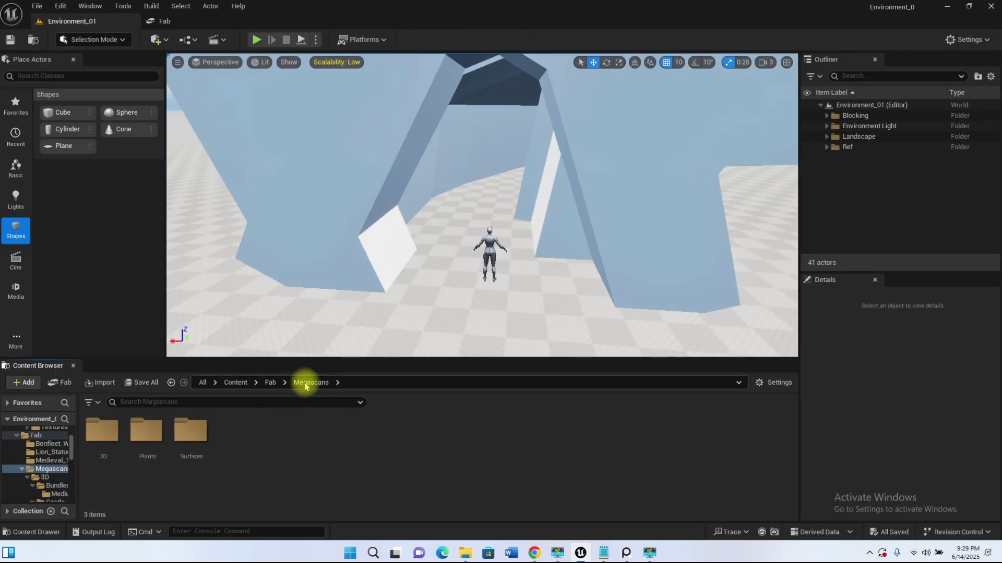
{"action": "double_click", "coordinate": [191, 438]}
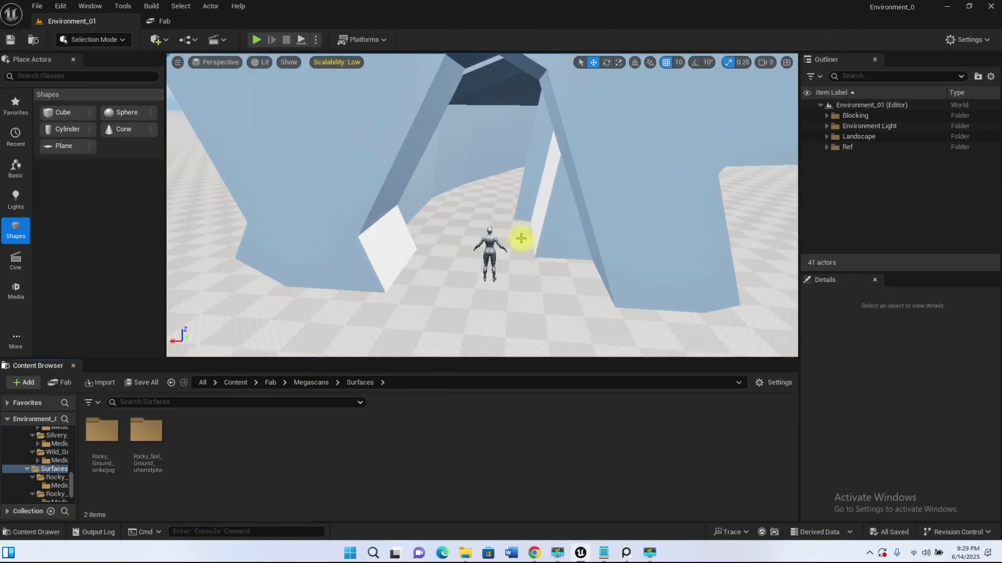
Select the ground landscape Landscape_01 and assign MI_wi4ocjug from the Rocky_Ground_wi4ocjug Medium folder as its landscape material
{"action": "right_click_drag", "start_coordinate": [531, 270], "coordinate": [435, 280]}
{"action": "right_click_drag", "start_coordinate": [479, 255], "coordinate": [445, 295]}
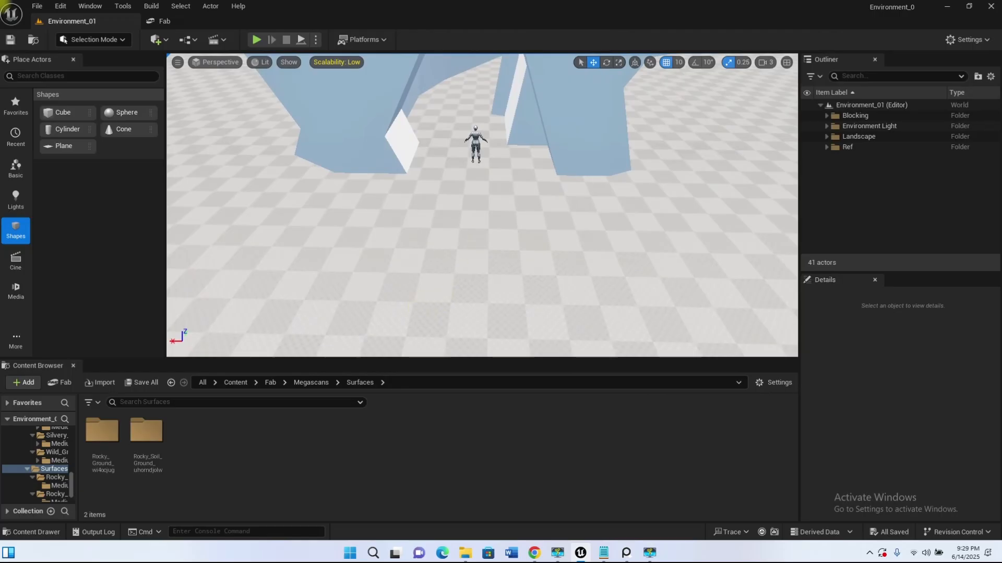
{"action": "left_click", "coordinate": [589, 247]}
{"action": "right_click_drag", "start_coordinate": [562, 272], "coordinate": [570, 245]}
{"action": "scroll", "coordinate": [888, 425], "scroll_direction": "down", "scroll_amount": 3}
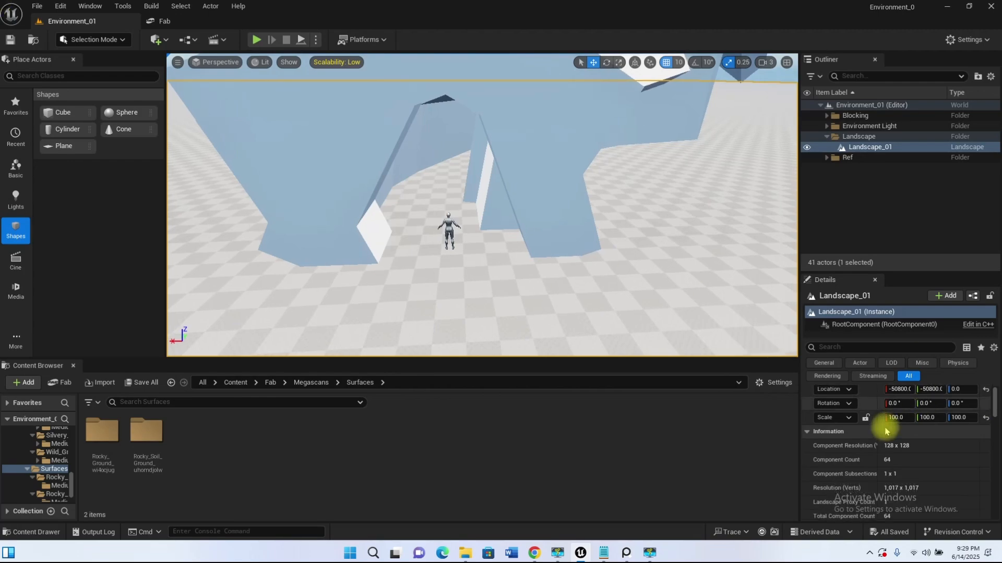
{"action": "left_click_drag", "start_coordinate": [896, 272], "coordinate": [900, 172]}
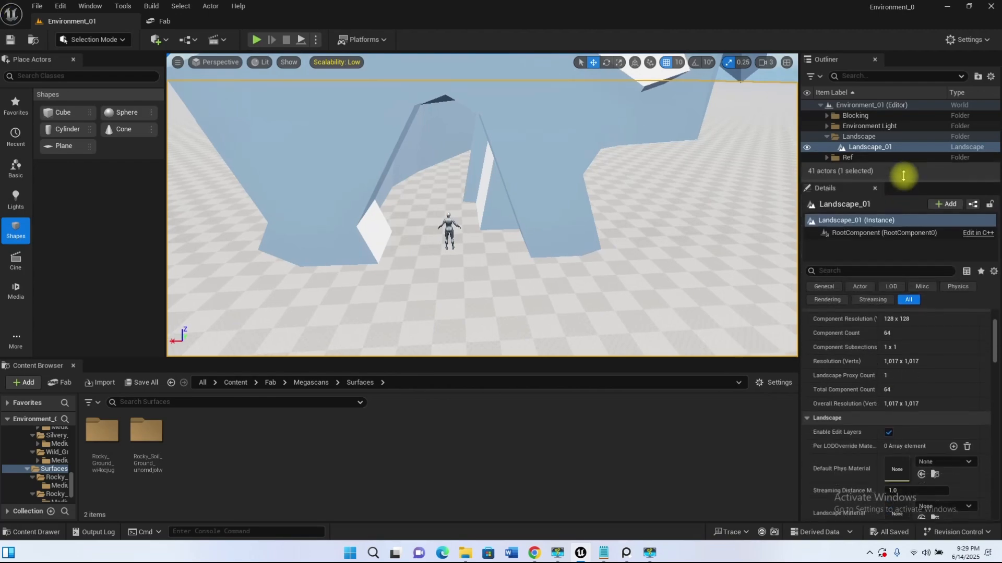
{"action": "scroll", "coordinate": [887, 394], "scroll_direction": "down", "scroll_amount": 5}
{"action": "scroll", "coordinate": [851, 389], "scroll_direction": "up", "scroll_amount": 1}
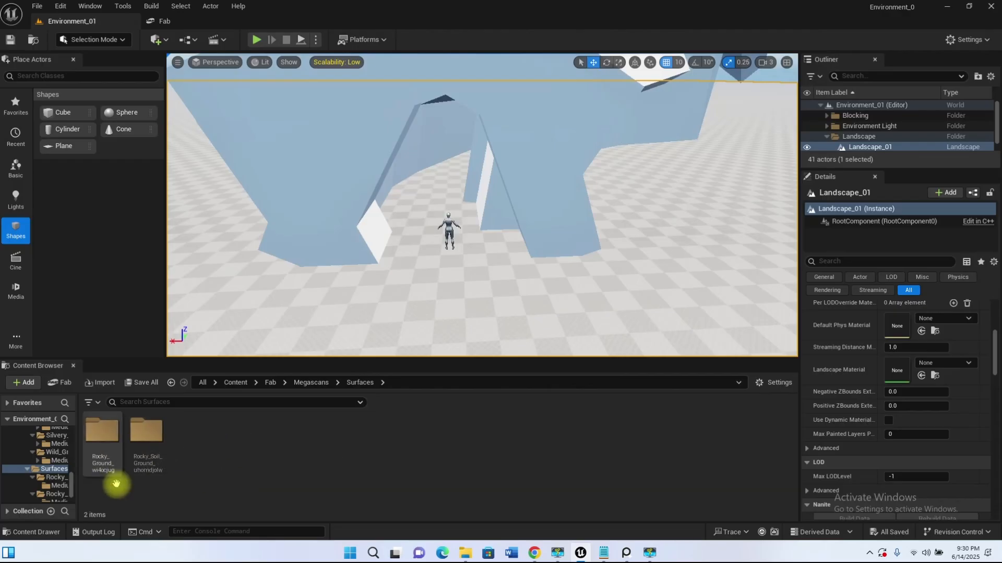
{"action": "double_click", "coordinate": [107, 438]}
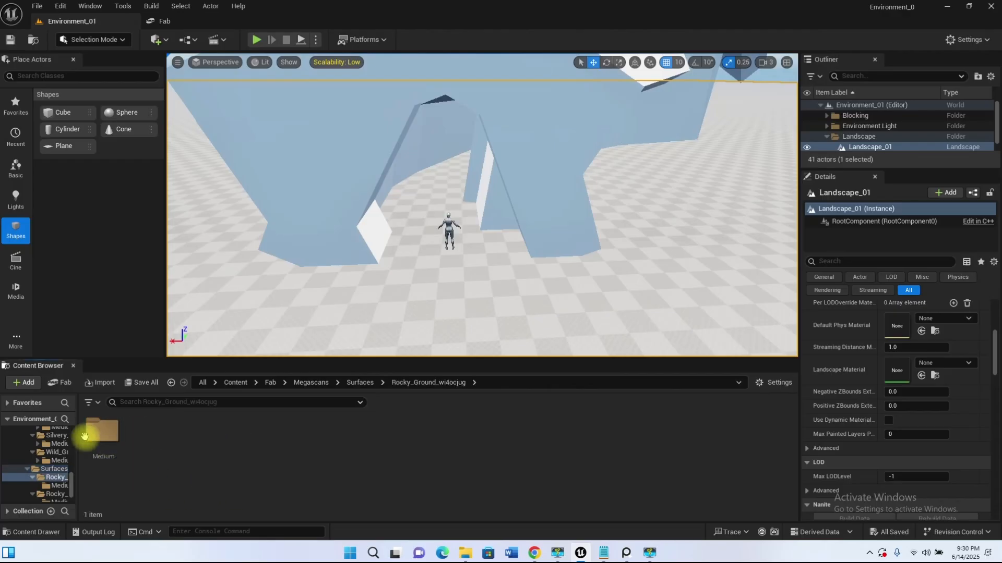
{"action": "double_click", "coordinate": [113, 433]}
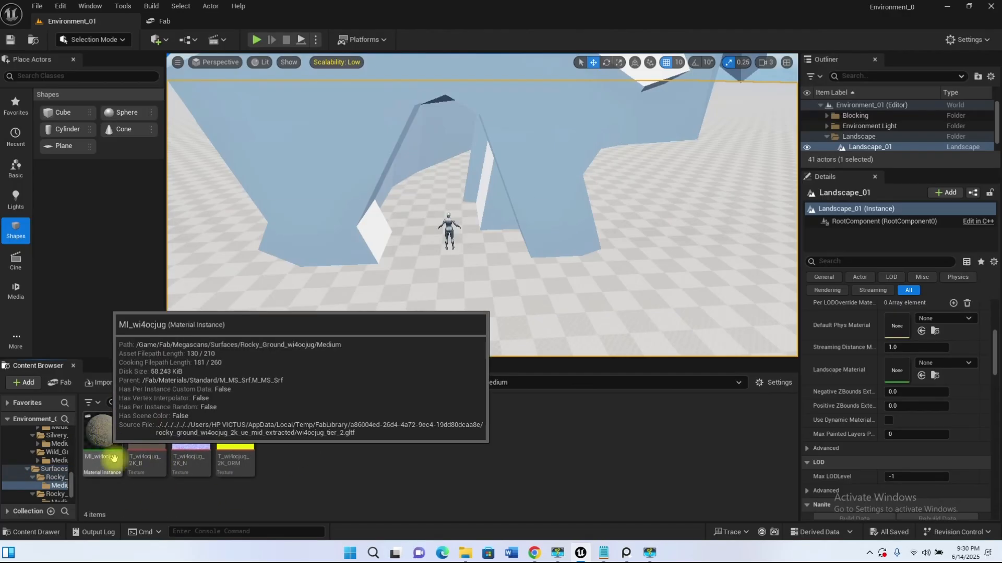
{"action": "left_click_drag", "start_coordinate": [110, 442], "coordinate": [896, 373]}
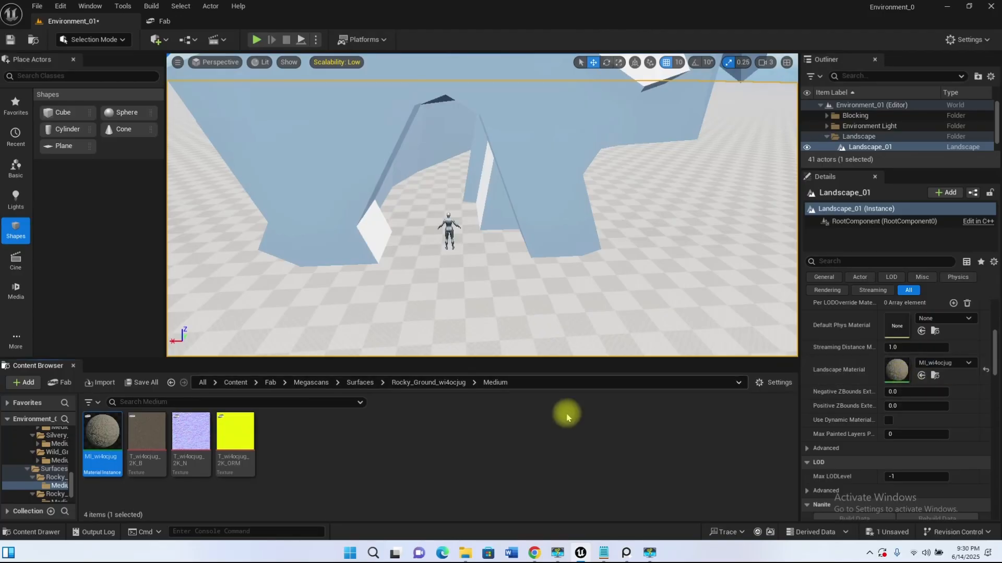
Reduce the viewport camera speed to 0.1 and examine the ground texture up close near the mannequin's feet
{"action": "right_click_drag", "start_coordinate": [515, 283], "coordinate": [494, 319]}
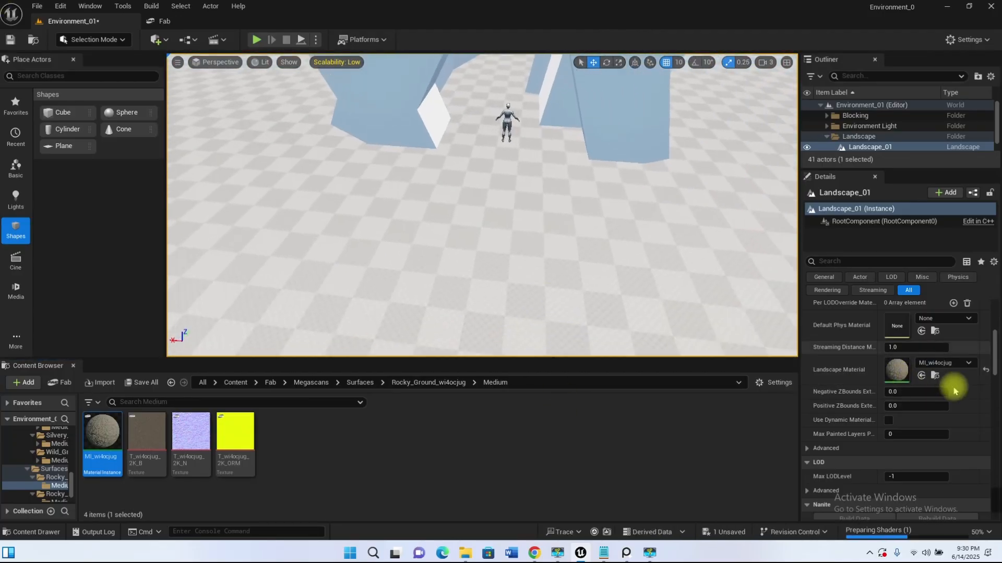
{"action": "right_click_drag", "start_coordinate": [515, 257], "coordinate": [548, 284]}
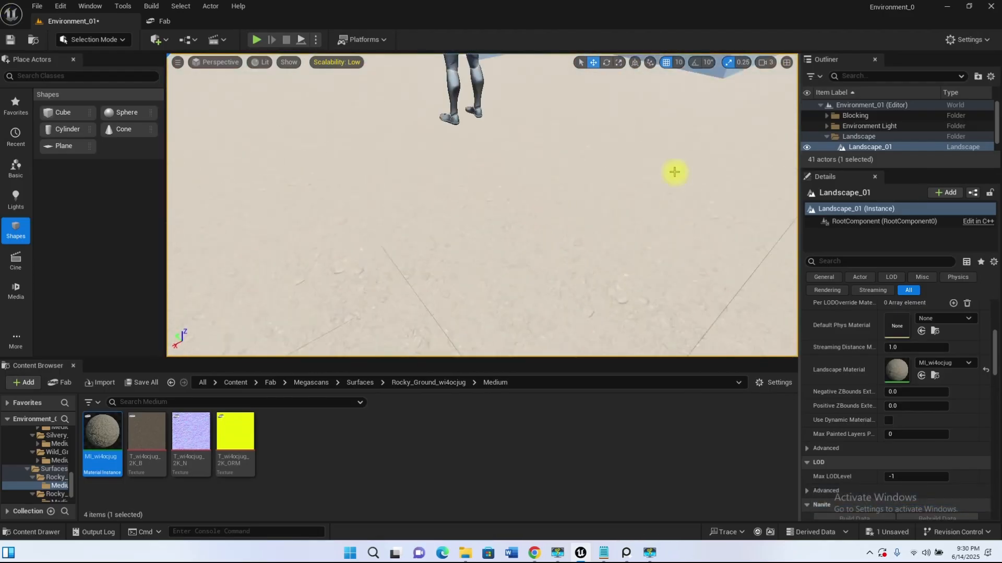
{"action": "left_click", "coordinate": [772, 65]}
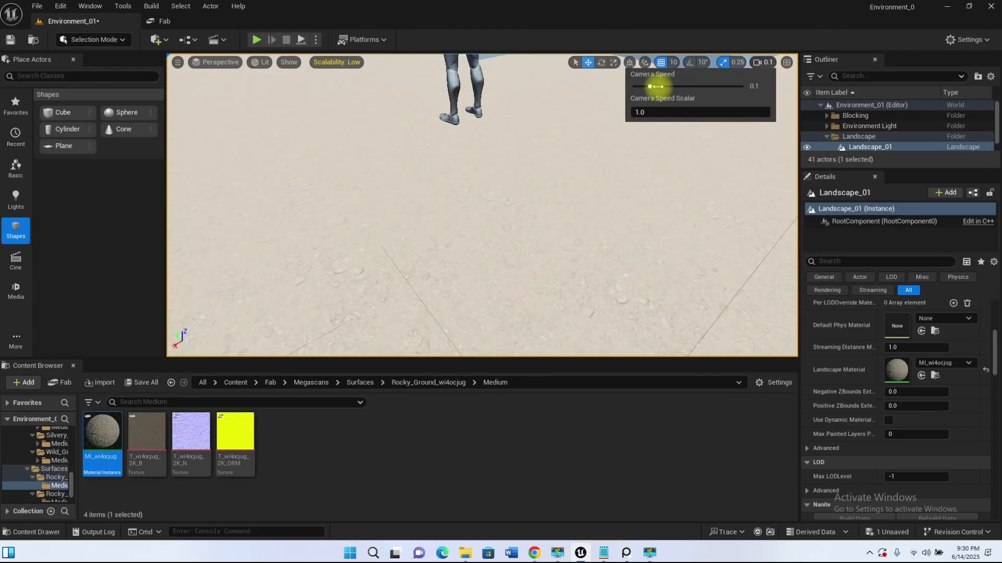
{"action": "right_click_drag", "start_coordinate": [501, 219], "coordinate": [401, 220]}
{"action": "key", "text": "w"}
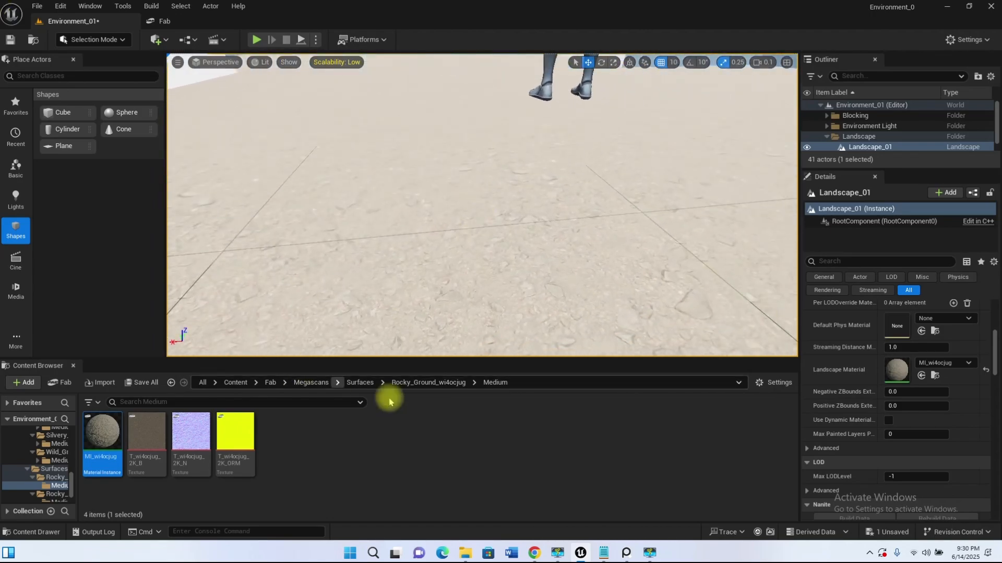
Try MI_uhomdjolw from the Rocky_Soil_Ground_uhomdjolw Medium folder as the landscape material and examine the ground around the mannequin
{"action": "left_click", "coordinate": [411, 383]}
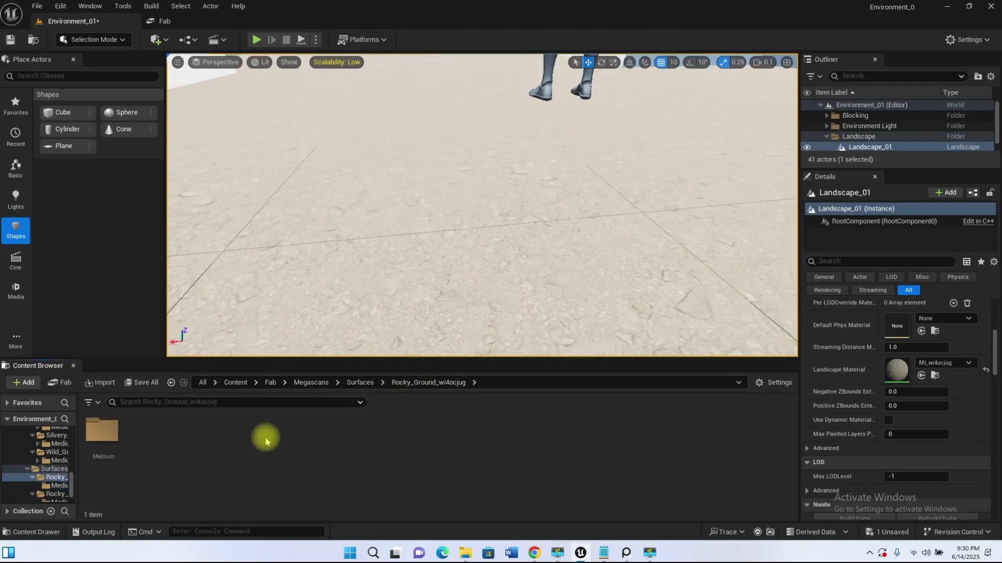
{"action": "left_click", "coordinate": [359, 383]}
{"action": "double_click", "coordinate": [150, 439]}
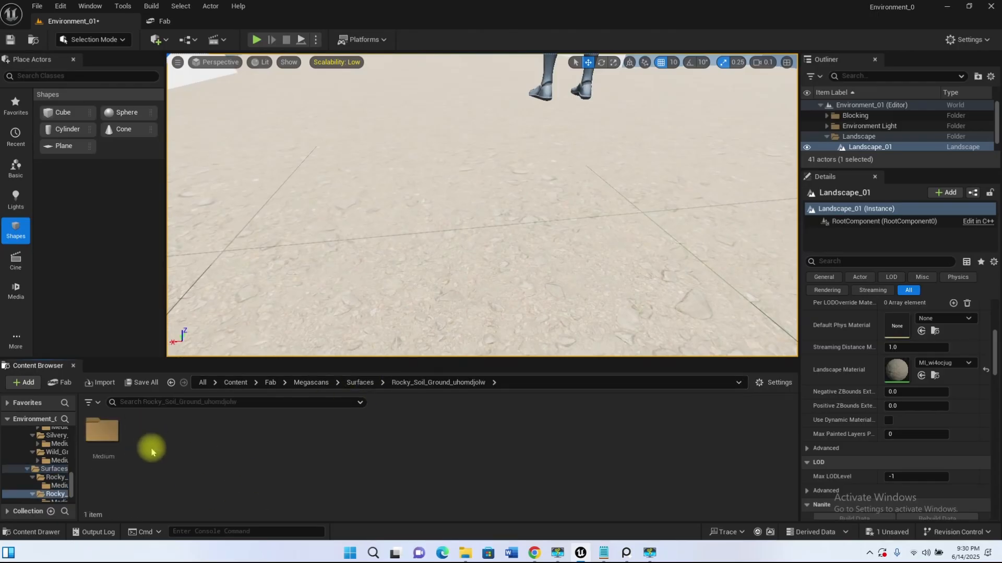
{"action": "double_click", "coordinate": [103, 430]}
{"action": "left_click_drag", "start_coordinate": [100, 436], "coordinate": [895, 370]}
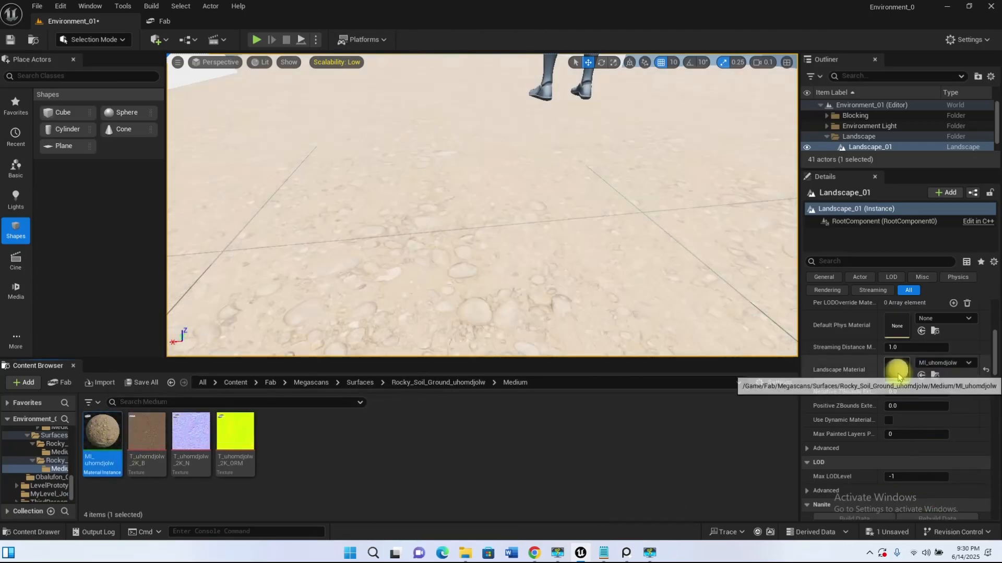
{"action": "right_click_drag", "start_coordinate": [487, 276], "coordinate": [602, 216]}
{"action": "key", "text": "s"}
{"action": "key", "text": "s"}
{"action": "key", "text": "w"}
{"action": "right_click_drag", "start_coordinate": [461, 310], "coordinate": [472, 282]}
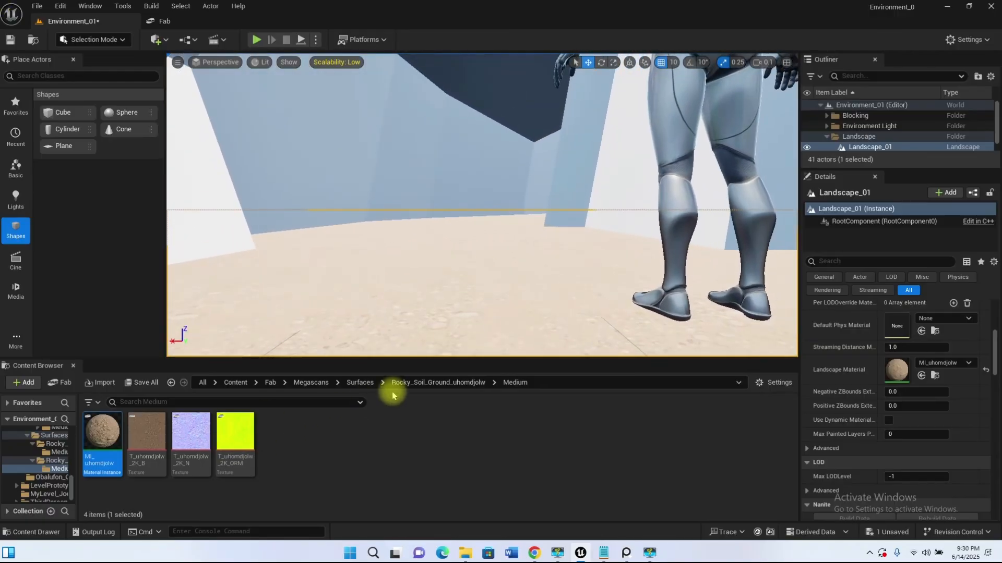
Switch the landscape material back to MI_wi4ocjug from the Rocky_Ground_wi4ocjug Medium folder and view the ground at the cave entrance
{"action": "left_click", "coordinate": [364, 385]}
{"action": "double_click", "coordinate": [102, 434]}
{"action": "double_click", "coordinate": [103, 436]}
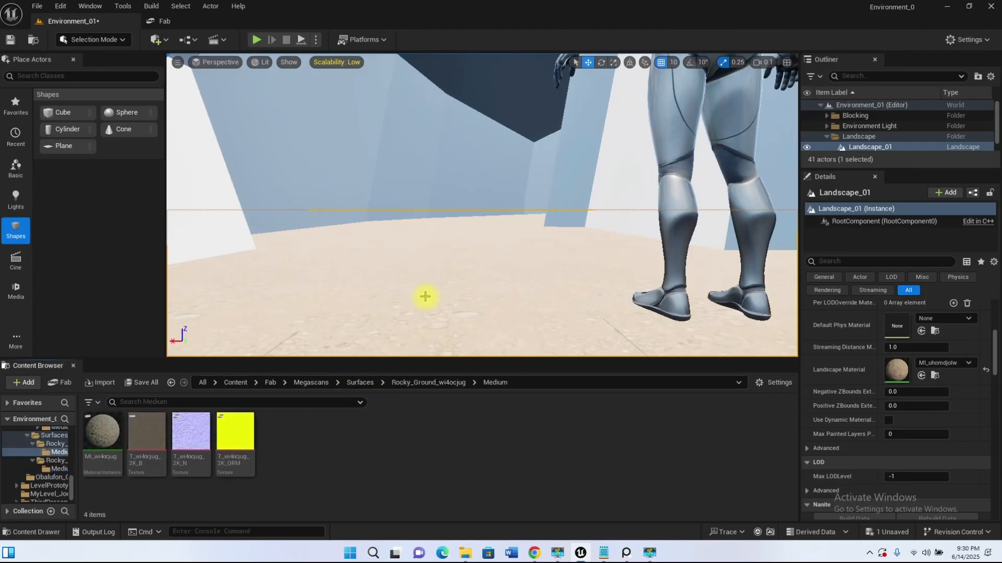
{"action": "left_click_drag", "start_coordinate": [100, 432], "coordinate": [894, 369]}
{"action": "right_click_drag", "start_coordinate": [508, 287], "coordinate": [673, 306]}
{"action": "key", "text": "s"}
{"action": "key", "text": "w"}
{"action": "key", "text": "s"}
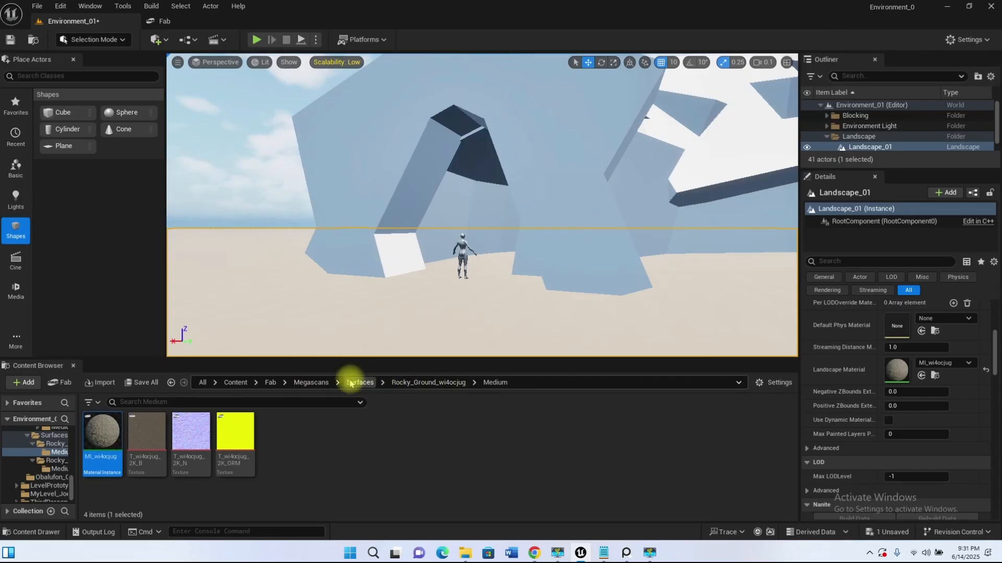
Open the Medium folder of Granite_Cliff_rivav in the Megascans 3D assets
{"action": "left_click", "coordinate": [312, 383]}
{"action": "double_click", "coordinate": [104, 441]}
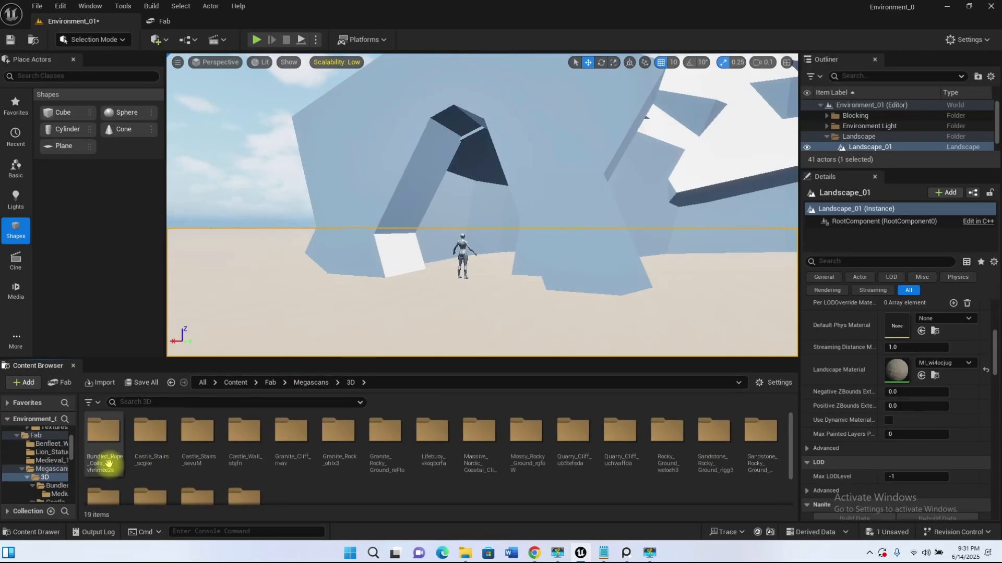
{"action": "scroll", "coordinate": [387, 472], "scroll_direction": "down", "scroll_amount": 2}
{"action": "scroll", "coordinate": [387, 472], "scroll_direction": "up", "scroll_amount": 2}
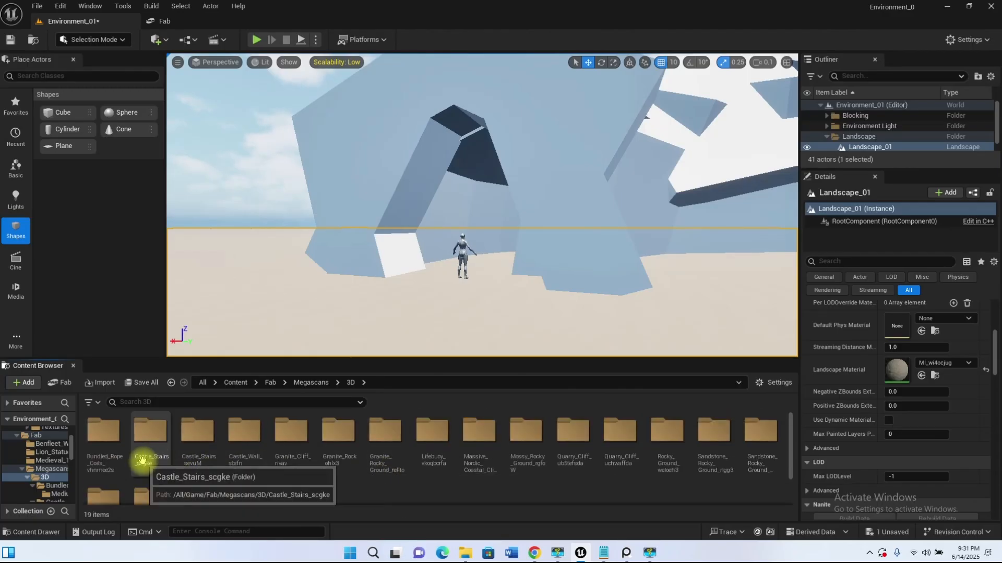
{"action": "left_click", "coordinate": [291, 432]}
{"action": "double_click", "coordinate": [307, 460]}
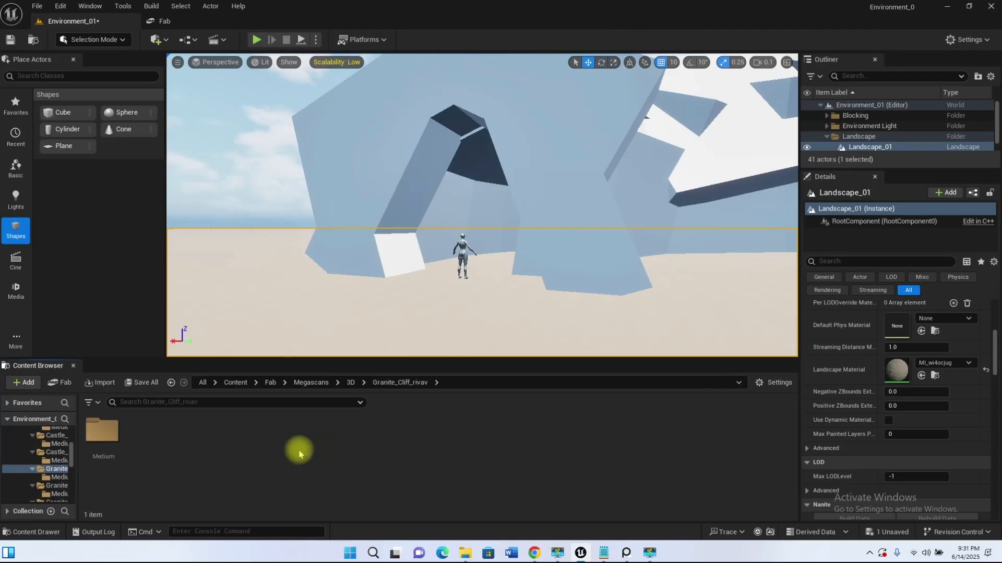
{"action": "double_click", "coordinate": [104, 431]}
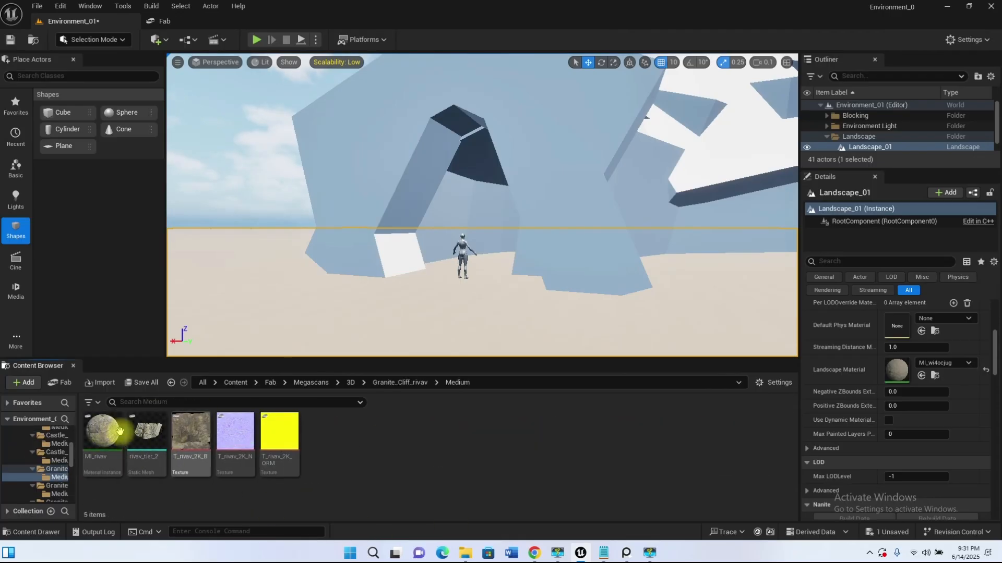
{"action": "left_click", "coordinate": [119, 431]}
Place the rivav_tier_2 static mesh on the ground in front of the cave and raise the viewport camera speed to 1
{"action": "right_click_drag", "start_coordinate": [403, 288], "coordinate": [308, 357]}
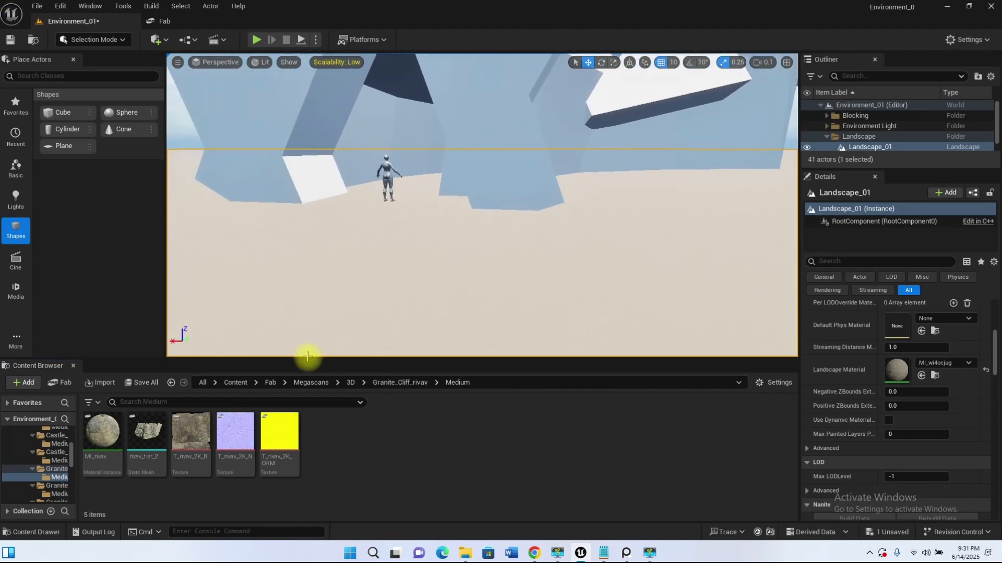
{"action": "mouse_move", "coordinate": [149, 437]}
{"action": "left_click_drag", "start_coordinate": [148, 436], "coordinate": [452, 275]}
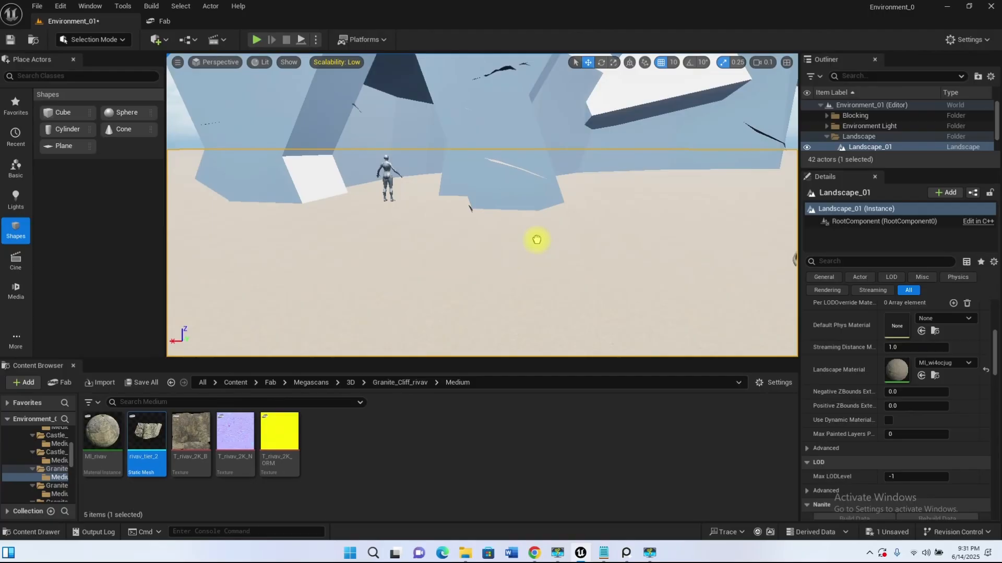
{"action": "left_click_drag", "start_coordinate": [536, 239], "coordinate": [535, 239]}
{"action": "scroll", "coordinate": [533, 242], "scroll_direction": "down", "scroll_amount": 5}
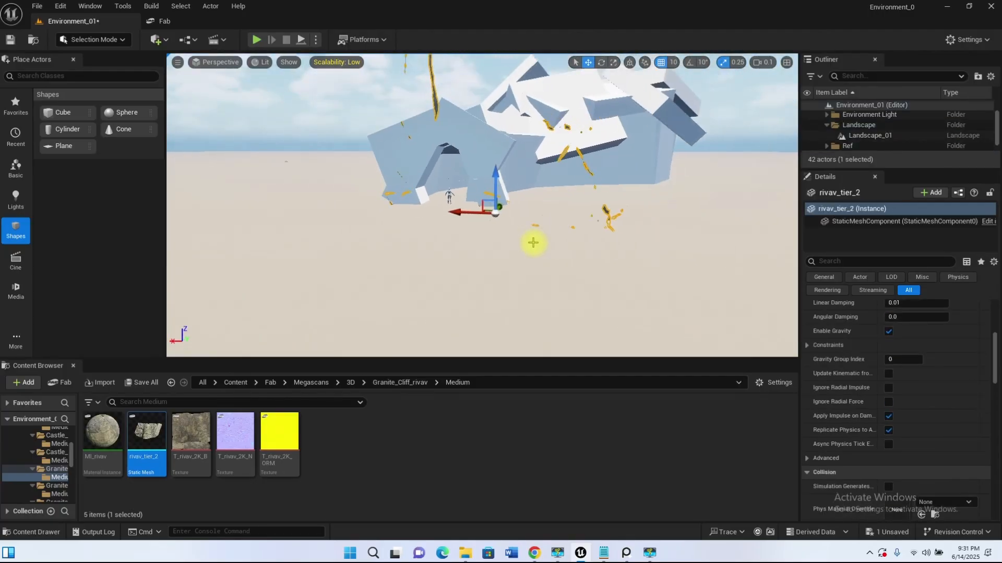
{"action": "mouse_move", "coordinate": [596, 252]}
{"action": "left_mouse_down", "text": "alt"}
{"action": "mouse_move", "coordinate": [443, 263]}
{"action": "mouse_move", "coordinate": [422, 302]}
{"action": "mouse_move", "coordinate": [644, 261]}
{"action": "mouse_move", "coordinate": [584, 250]}
{"action": "mouse_move", "coordinate": [599, 251]}
{"action": "left_mouse_up", "text": "alt"}
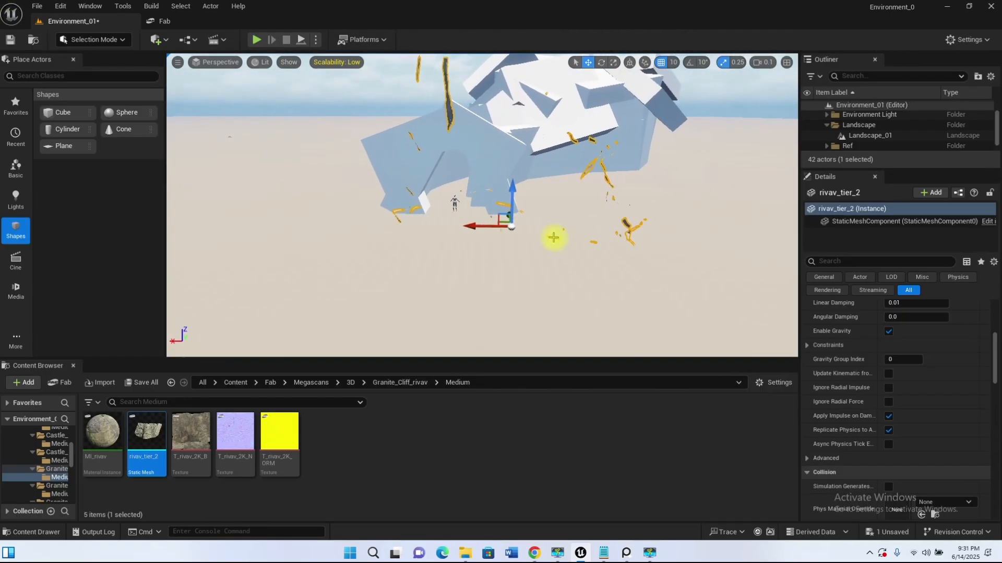
{"action": "right_click_drag", "start_coordinate": [600, 251], "coordinate": [642, 260]}
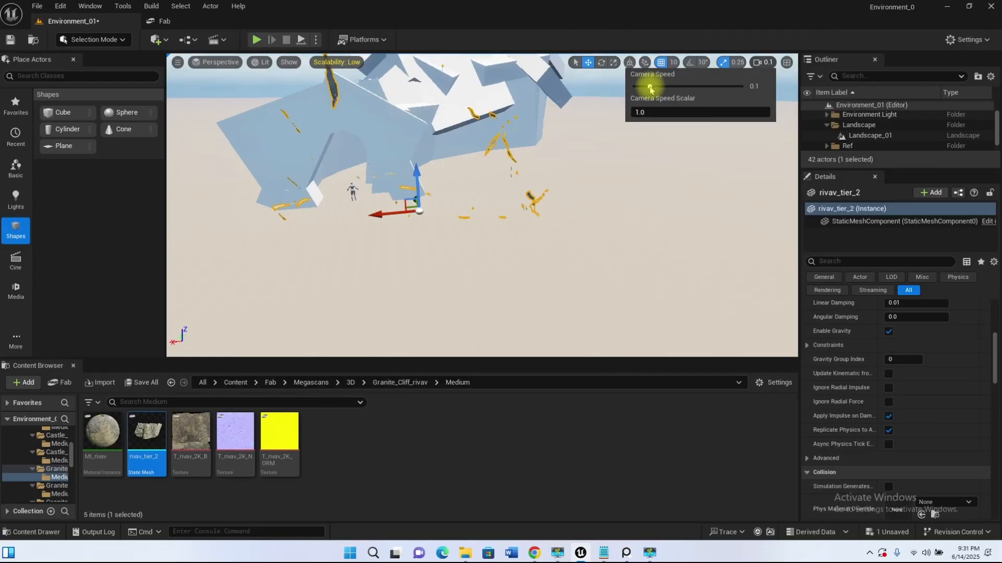
{"action": "right_click_drag", "start_coordinate": [600, 251], "coordinate": [696, 249]}
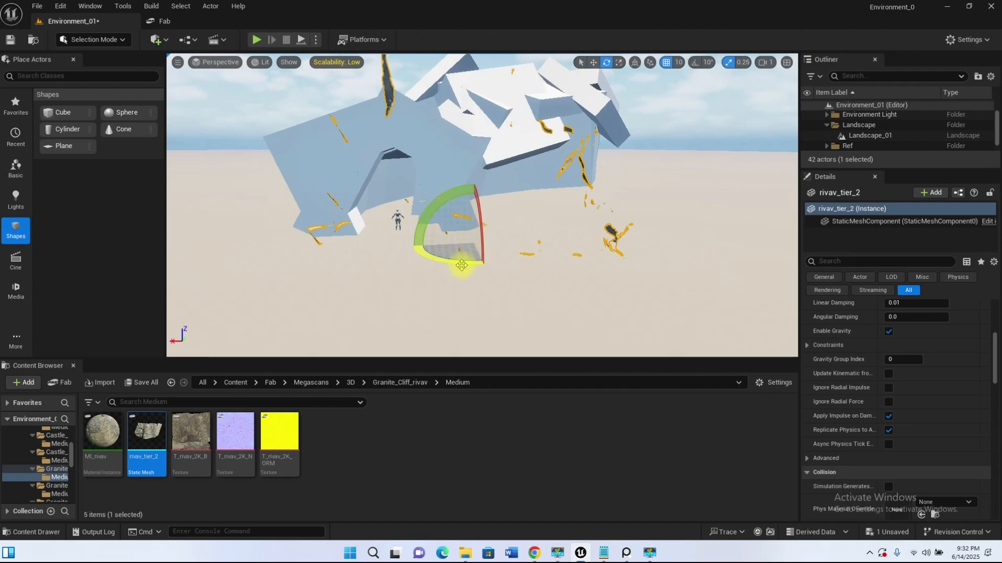
Rotate the rivav_tier_2 cliff about the vertical axis to about 126° and scale it uniformly to 0.5
{"action": "left_click_drag", "start_coordinate": [420, 252], "coordinate": [458, 258]}
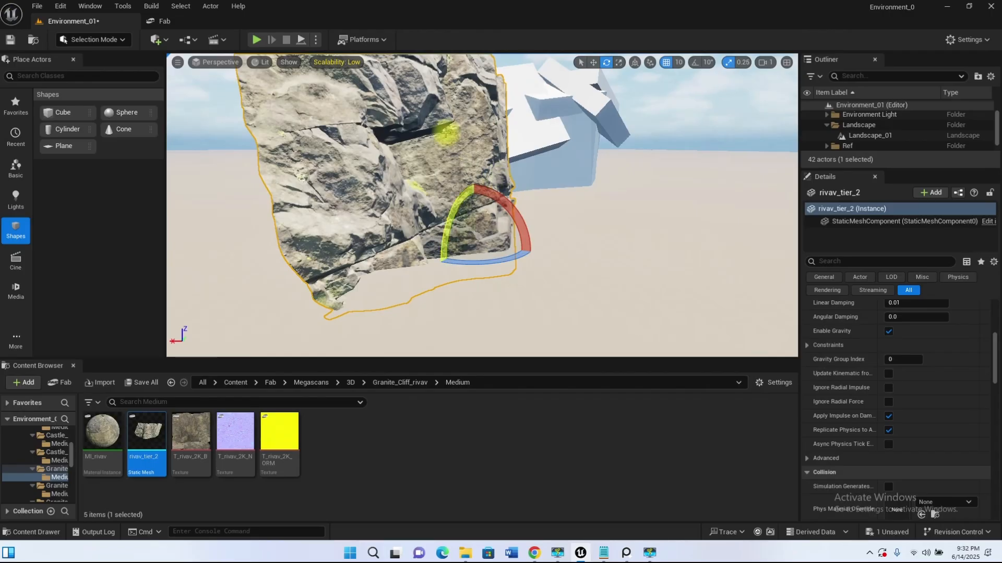
{"action": "key", "text": "r"}
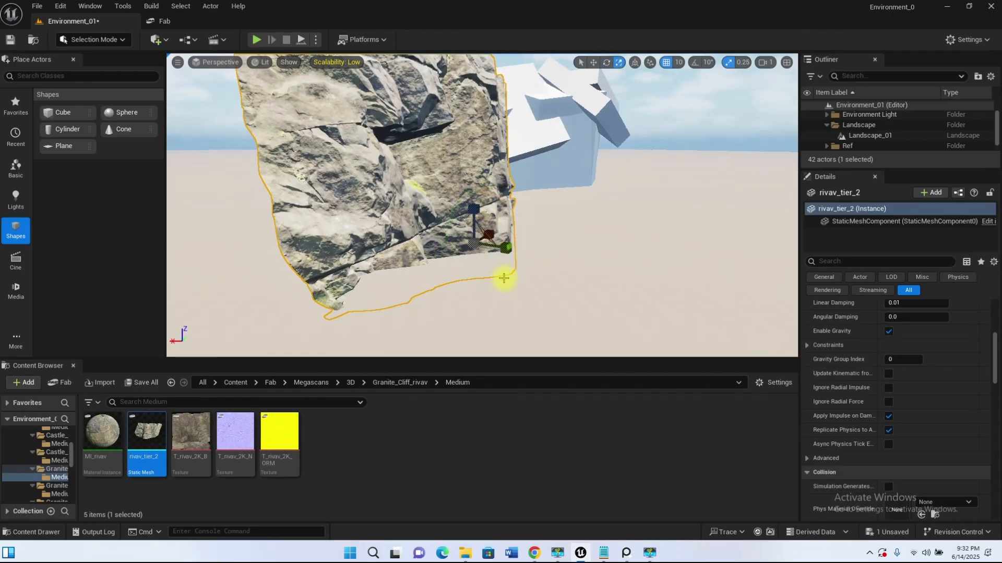
{"action": "left_click_drag", "start_coordinate": [474, 242], "coordinate": [463, 264]}
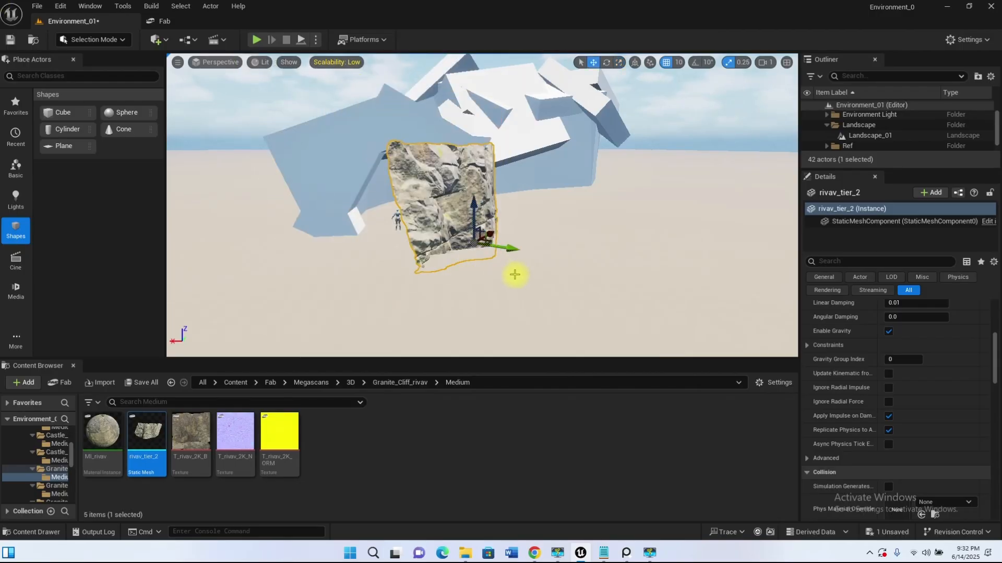
Move the cliff across the cave entrance, then out onto the open ground away from the cave so its back can be seen
{"action": "left_click_drag", "start_coordinate": [507, 248], "coordinate": [417, 235]}
{"action": "left_click_drag", "start_coordinate": [384, 214], "coordinate": [383, 212]}
{"action": "key", "text": "d"}
{"action": "right_click_drag", "start_coordinate": [481, 224], "coordinate": [453, 230]}
{"action": "left_click_drag", "start_coordinate": [454, 230], "coordinate": [480, 247], "text": "alt"}
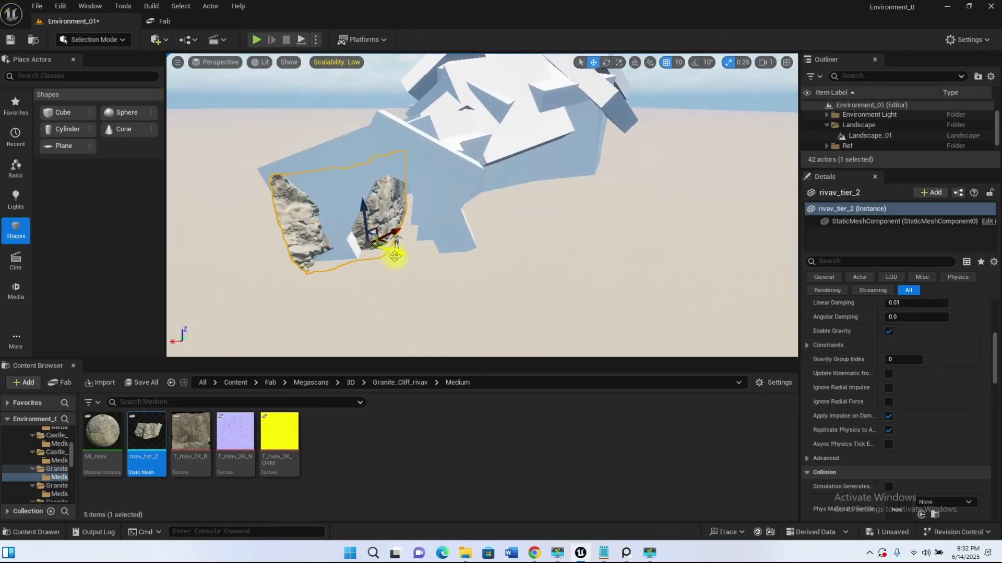
{"action": "left_click_drag", "start_coordinate": [396, 256], "coordinate": [668, 270]}
{"action": "left_click_drag", "start_coordinate": [543, 257], "coordinate": [638, 272], "text": "alt"}
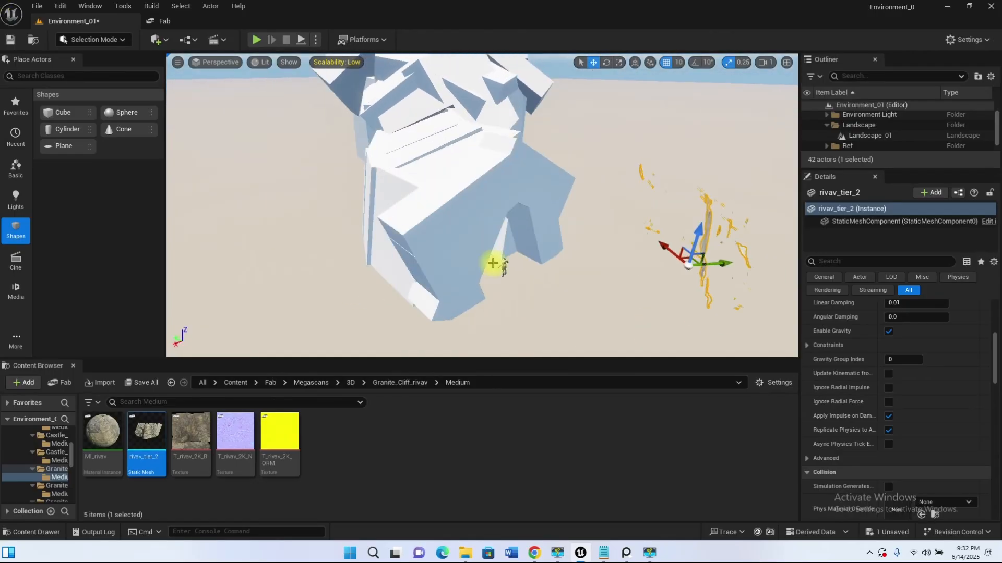
Open the cliff's MI_rivav material instance and its parent material M_MS_Base for editing
{"action": "scroll", "coordinate": [846, 380], "scroll_direction": "down", "scroll_amount": 8}
{"action": "scroll", "coordinate": [844, 381], "scroll_direction": "up", "scroll_amount": 5}
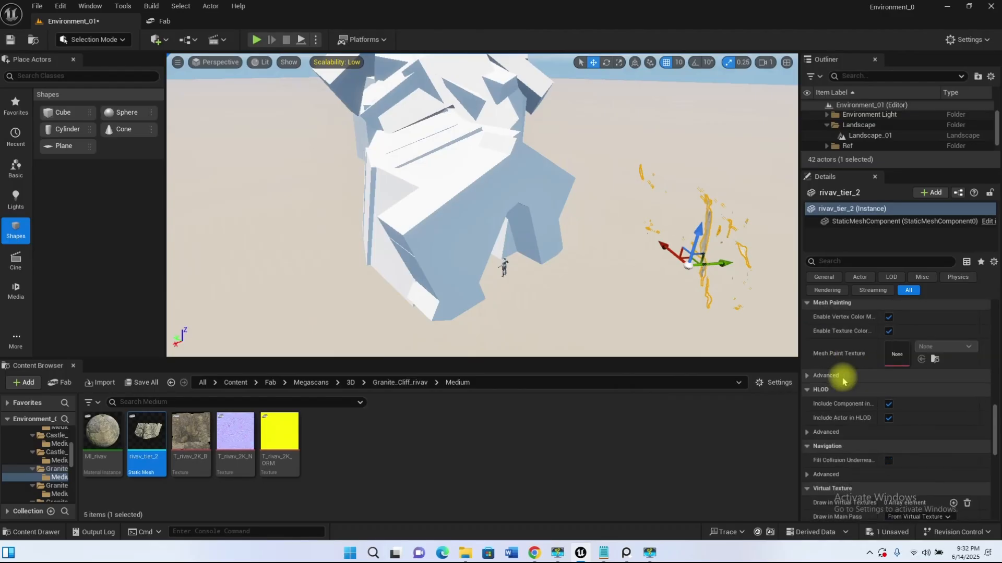
{"action": "scroll", "coordinate": [844, 381], "scroll_direction": "up", "scroll_amount": 5}
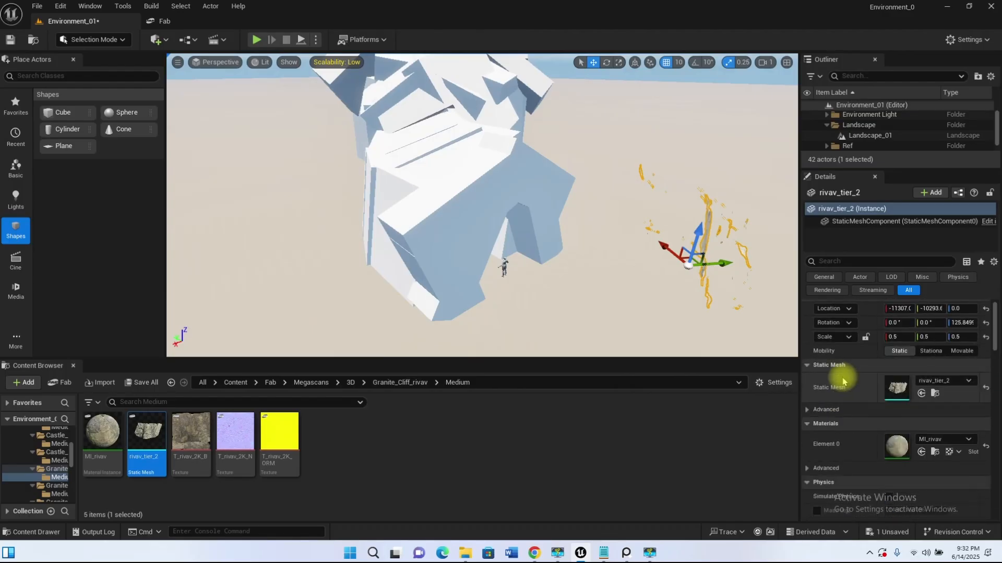
{"action": "double_click", "coordinate": [892, 446]}
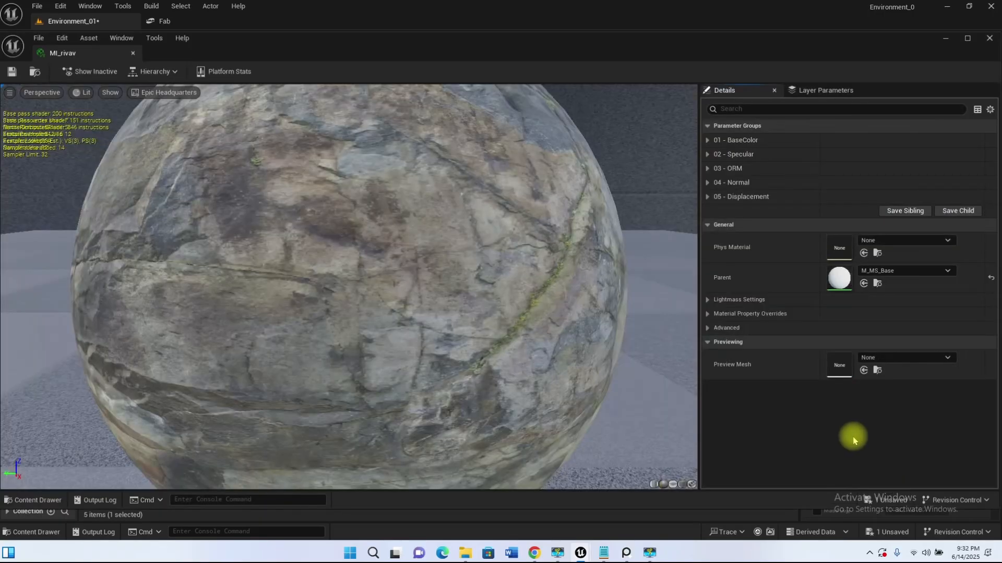
{"action": "scroll", "coordinate": [360, 221], "scroll_direction": "down", "scroll_amount": 5}
{"action": "scroll", "coordinate": [362, 223], "scroll_direction": "up", "scroll_amount": 5}
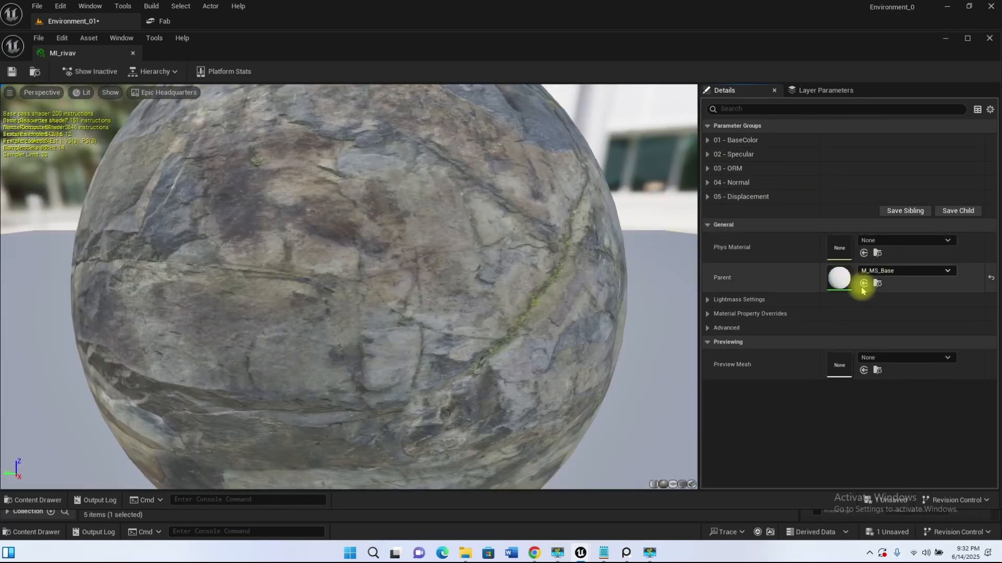
{"action": "double_click", "coordinate": [839, 281]}
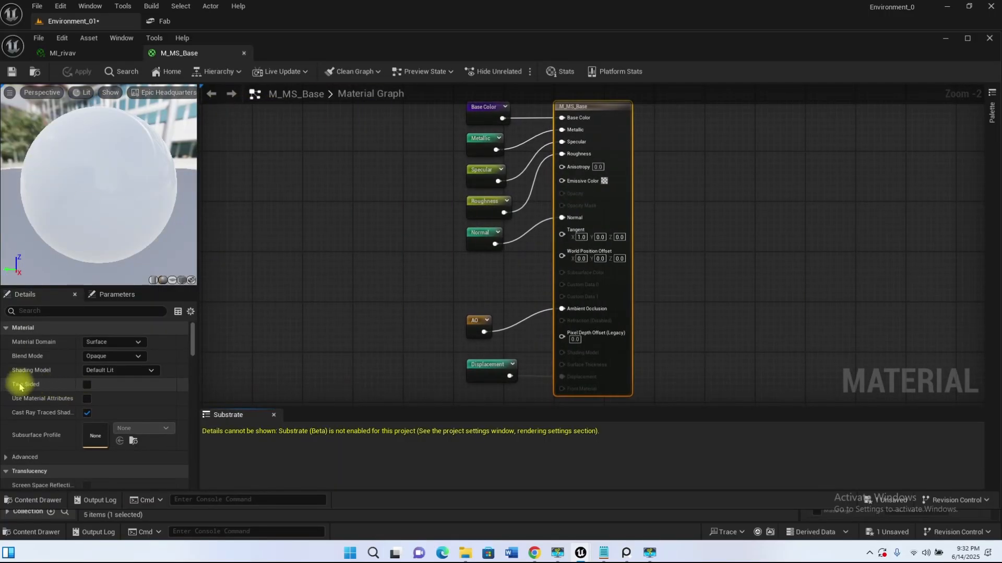
Enable Two Sided on the M_MS_Base material, apply and save it, and close both material editors
{"action": "left_click", "coordinate": [87, 385]}
{"action": "left_click", "coordinate": [84, 72]}
{"action": "left_click", "coordinate": [11, 73]}
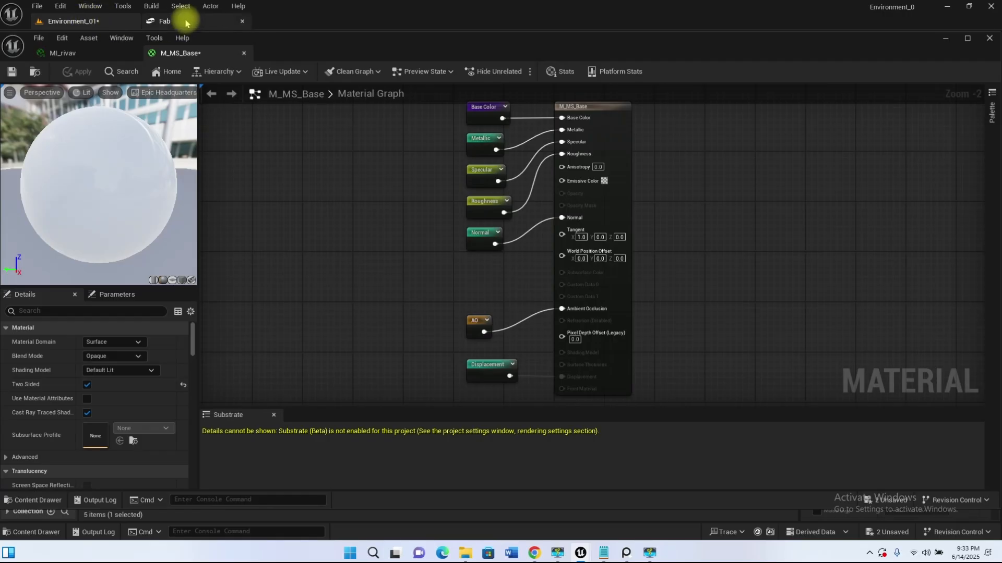
{"action": "left_click", "coordinate": [13, 73]}
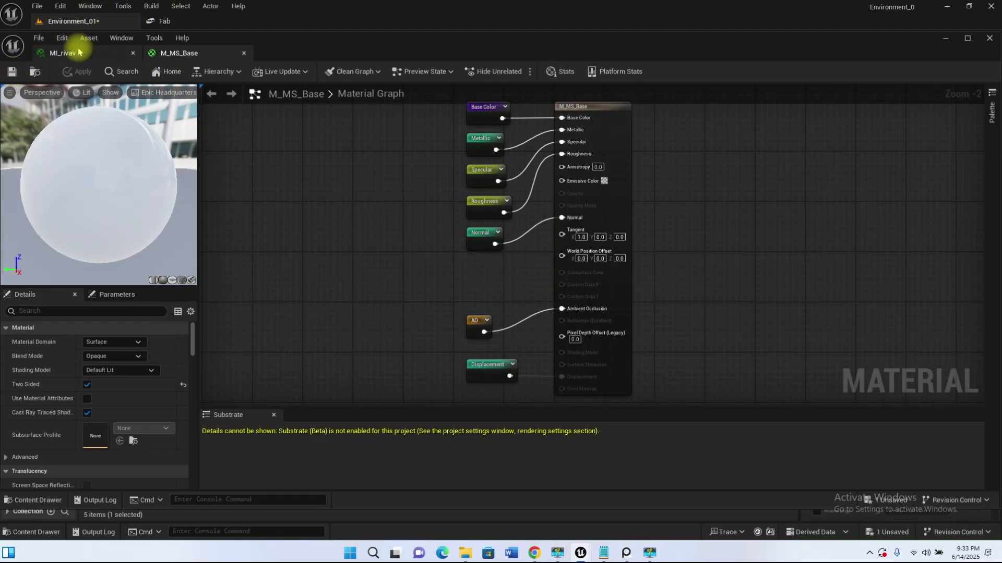
{"action": "left_click", "coordinate": [244, 54]}
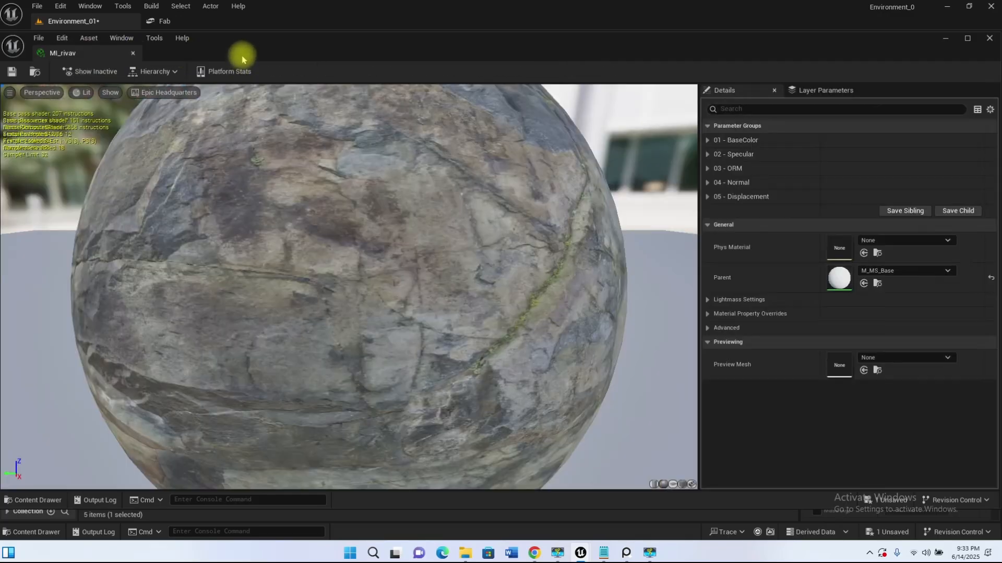
{"action": "left_click", "coordinate": [134, 54]}
Examine the cliff mesh from several sides to check its two-sided rendering, and review its MI_rivav material
{"action": "mouse_move", "coordinate": [683, 302]}
{"action": "right_mouse_down"}
{"action": "mouse_move", "coordinate": [741, 315]}
{"action": "mouse_move", "coordinate": [459, 315]}
{"action": "mouse_move", "coordinate": [451, 349]}
{"action": "mouse_move", "coordinate": [459, 298]}
{"action": "mouse_move", "coordinate": [473, 274]}
{"action": "mouse_move", "coordinate": [471, 298]}
{"action": "mouse_move", "coordinate": [486, 266]}
{"action": "mouse_move", "coordinate": [444, 287]}
{"action": "mouse_move", "coordinate": [438, 319]}
{"action": "mouse_move", "coordinate": [417, 324]}
{"action": "mouse_move", "coordinate": [376, 292]}
{"action": "mouse_move", "coordinate": [564, 301]}
{"action": "mouse_move", "coordinate": [365, 304]}
{"action": "mouse_move", "coordinate": [464, 308]}
{"action": "right_mouse_up"}
{"action": "key", "text": "w"}
{"action": "key", "text": "w"}
{"action": "key", "text": "d"}
{"action": "key", "text": "s"}
{"action": "key", "text": "w"}
{"action": "key", "text": "s"}
{"action": "key", "text": "w"}
{"action": "key", "text": "s"}
{"action": "key", "text": "w"}
{"action": "key", "text": "s"}
{"action": "key", "text": "a"}
{"action": "key", "text": "w"}
{"action": "key", "text": "s"}
{"action": "key", "text": "d"}
{"action": "key", "text": "d"}
{"action": "key", "text": "a"}
{"action": "key", "text": "s"}
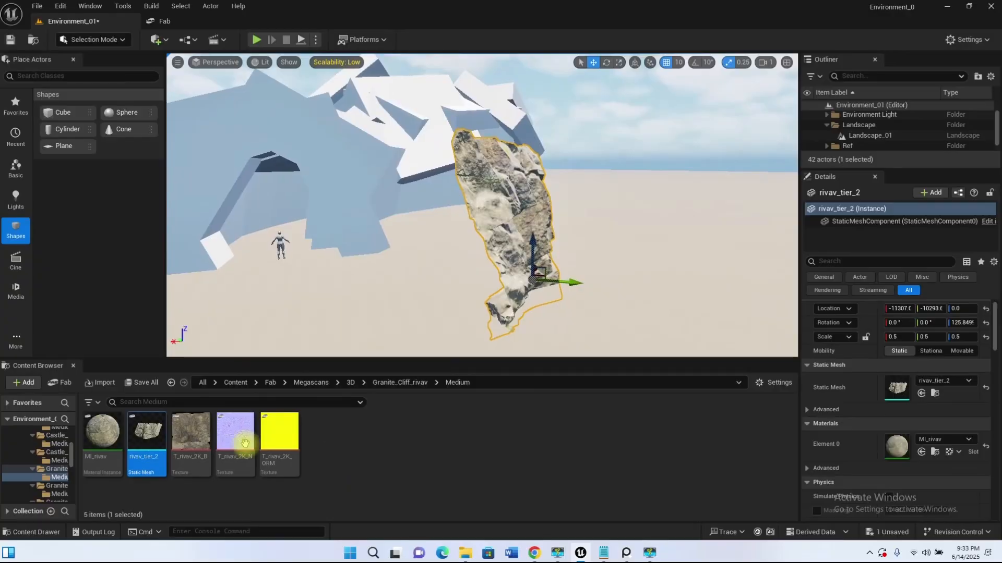
{"action": "double_click", "coordinate": [896, 446]}
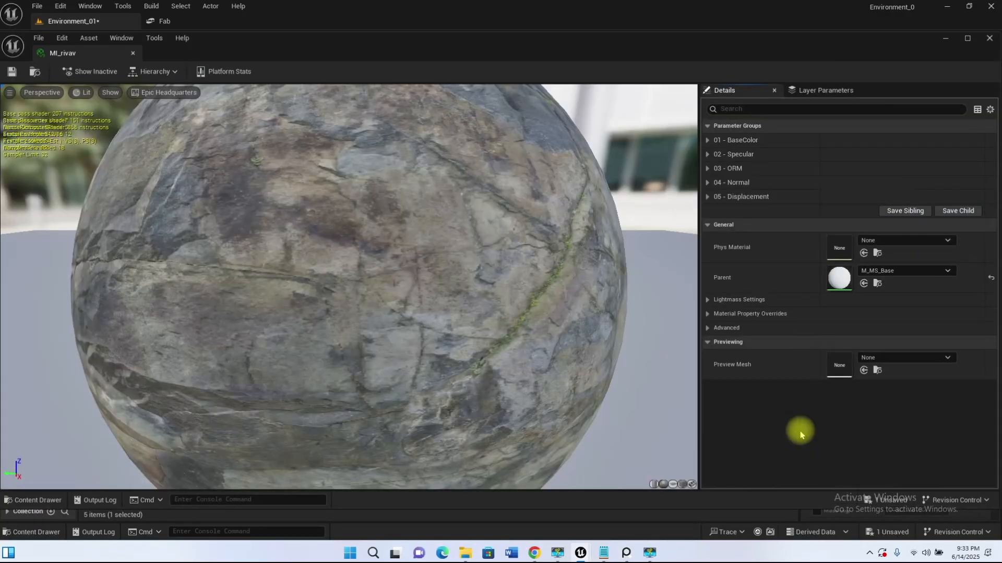
{"action": "left_click", "coordinate": [133, 54]}
Move the cliff into the cave entrance against the inner wall, at about X -9837, Y -8059
{"action": "left_click_drag", "start_coordinate": [570, 284], "coordinate": [324, 263]}
{"action": "left_click_drag", "start_coordinate": [317, 225], "coordinate": [239, 195]}
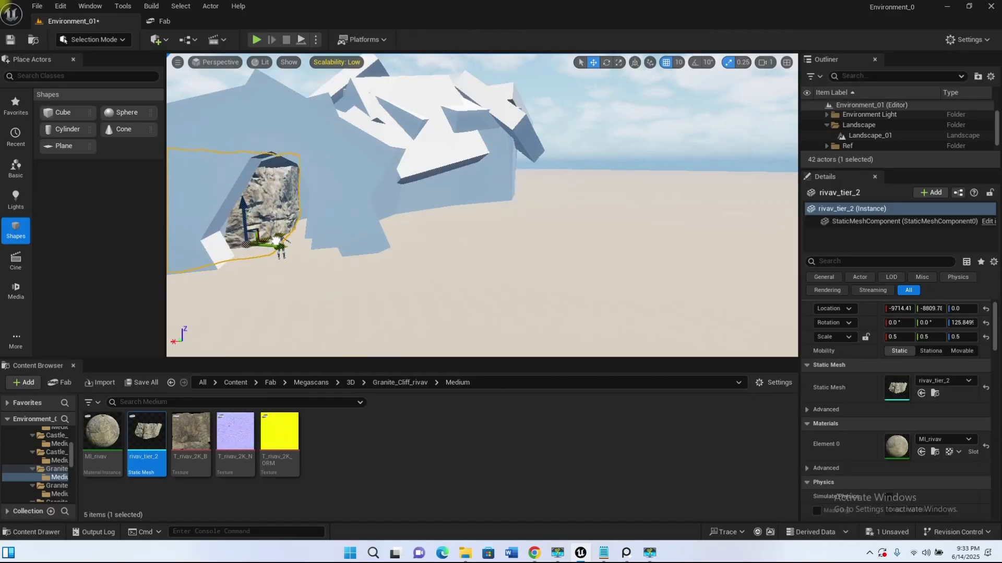
{"action": "left_click_drag", "start_coordinate": [343, 232], "coordinate": [302, 228]}
{"action": "left_click_drag", "start_coordinate": [246, 279], "coordinate": [229, 266], "text": "alt"}
{"action": "right_click_drag", "start_coordinate": [310, 272], "coordinate": [261, 314]}
{"action": "key", "text": "w"}
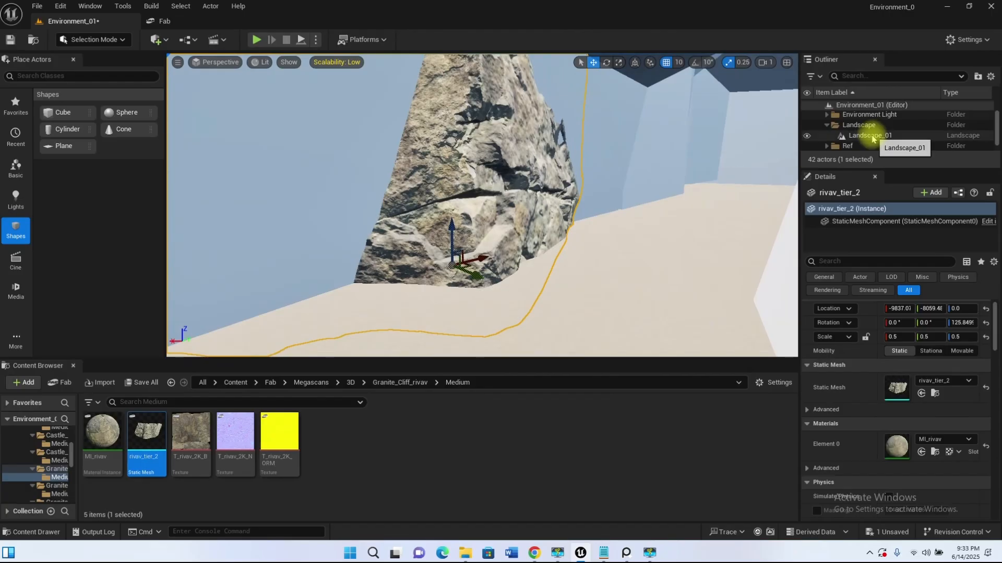
Enlarge the Outliner, collapse the Landscape folder and clear the actor selection
{"action": "left_click_drag", "start_coordinate": [908, 168], "coordinate": [912, 382]}
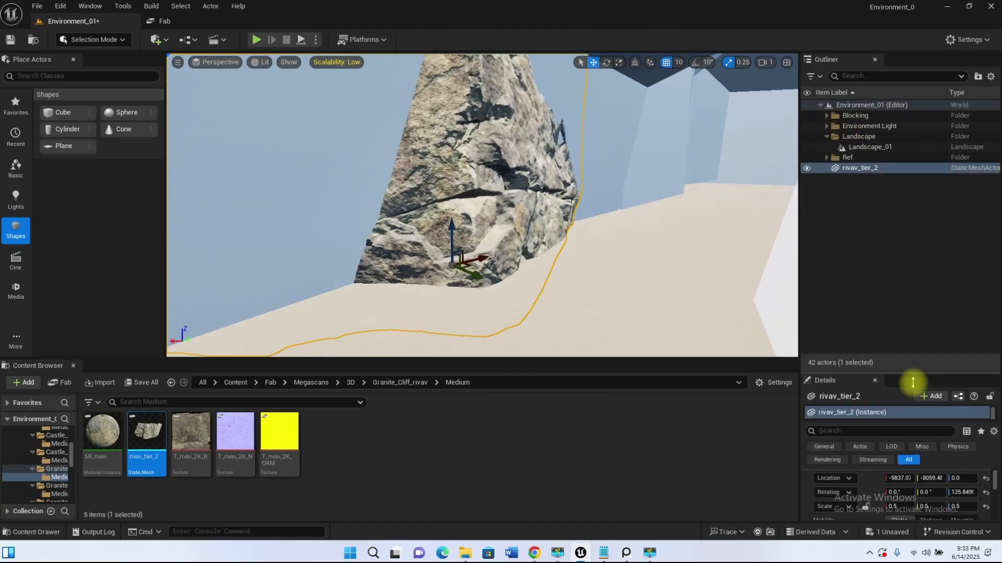
{"action": "left_click", "coordinate": [826, 136]}
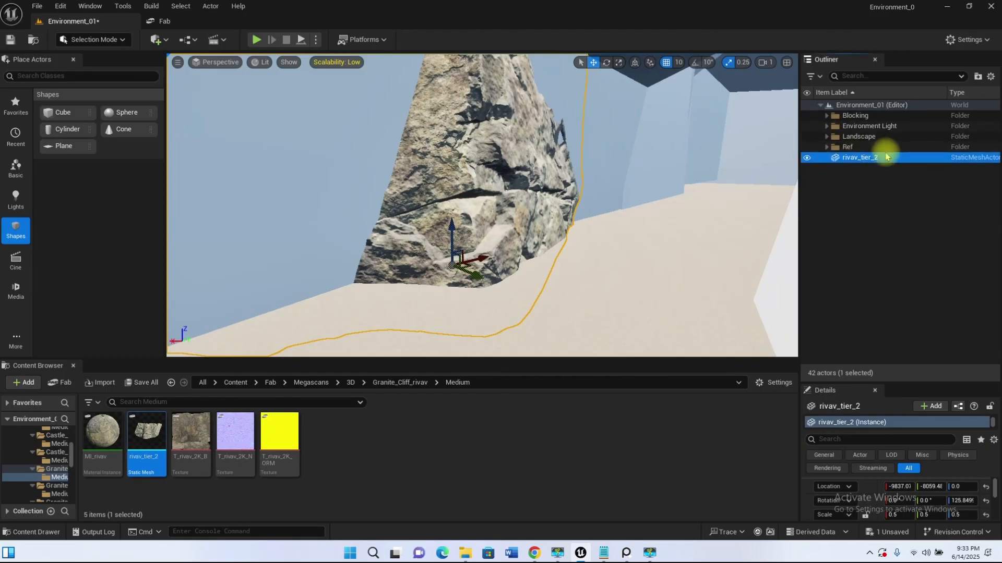
{"action": "left_click", "coordinate": [900, 212]}
{"action": "left_click", "coordinate": [871, 157]}
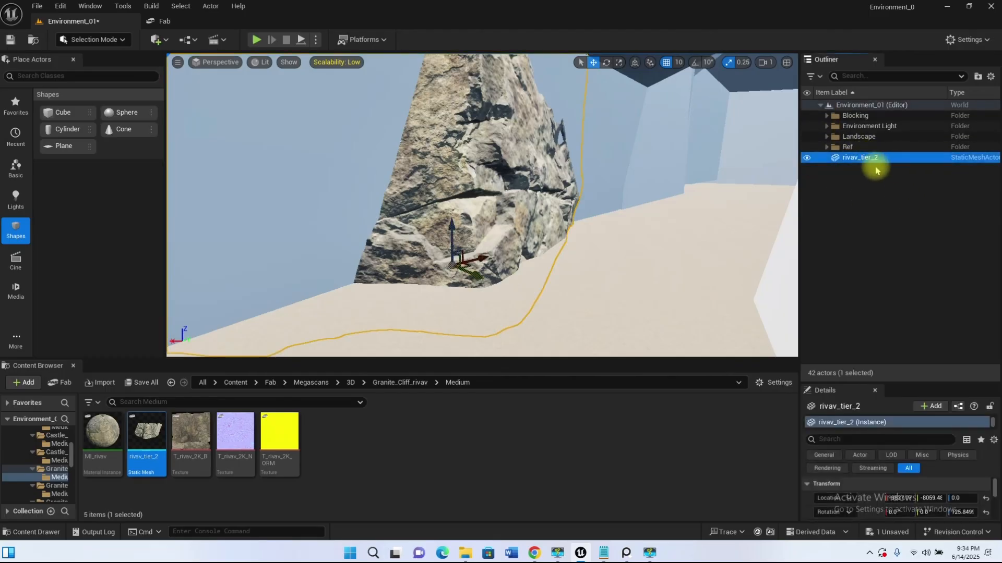
{"action": "left_click", "coordinate": [848, 224]}
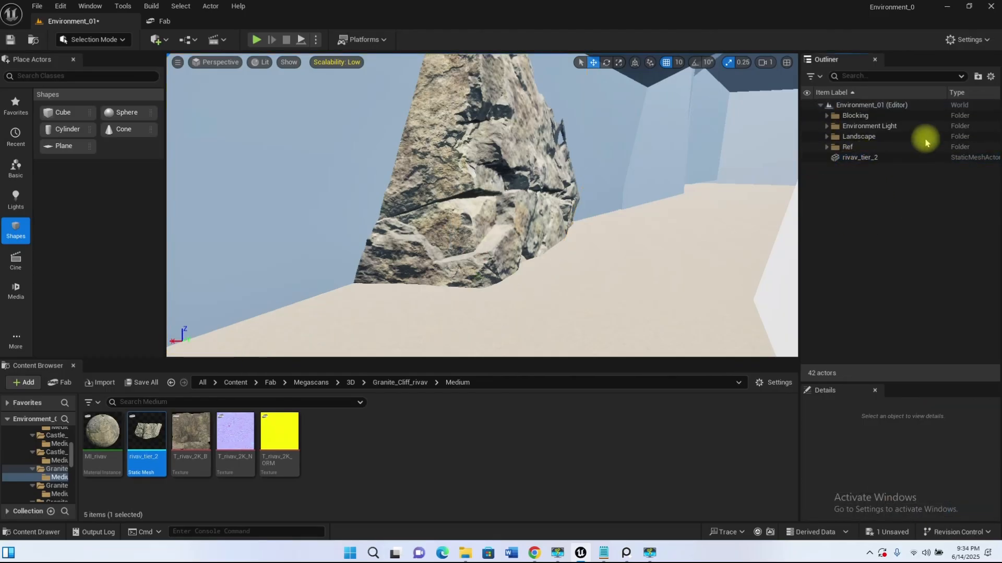
Create an Outliner folder named Cave mesh and put the rivav_tier_2 actor in it
{"action": "right_click", "coordinate": [890, 178]}
{"action": "left_click", "coordinate": [933, 198]}
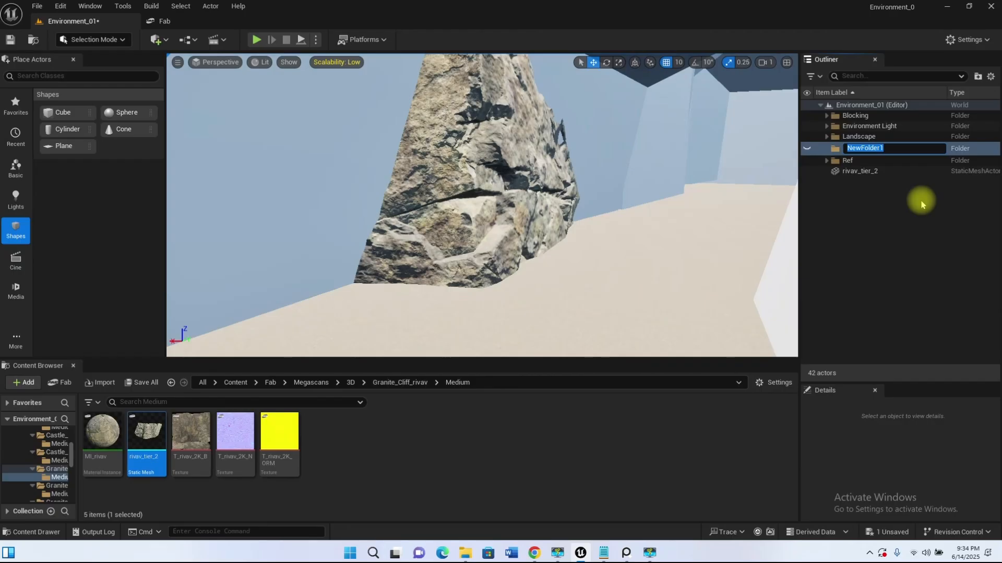
{"action": "type", "text": "Cave mesh"}
{"action": "key", "text": "Return"}
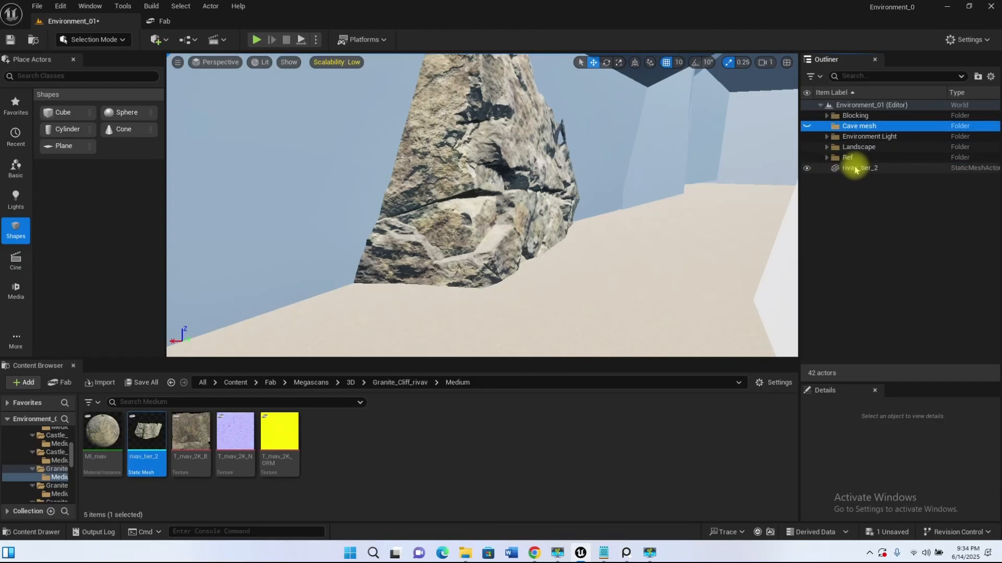
{"action": "left_click_drag", "start_coordinate": [860, 172], "coordinate": [856, 129]}
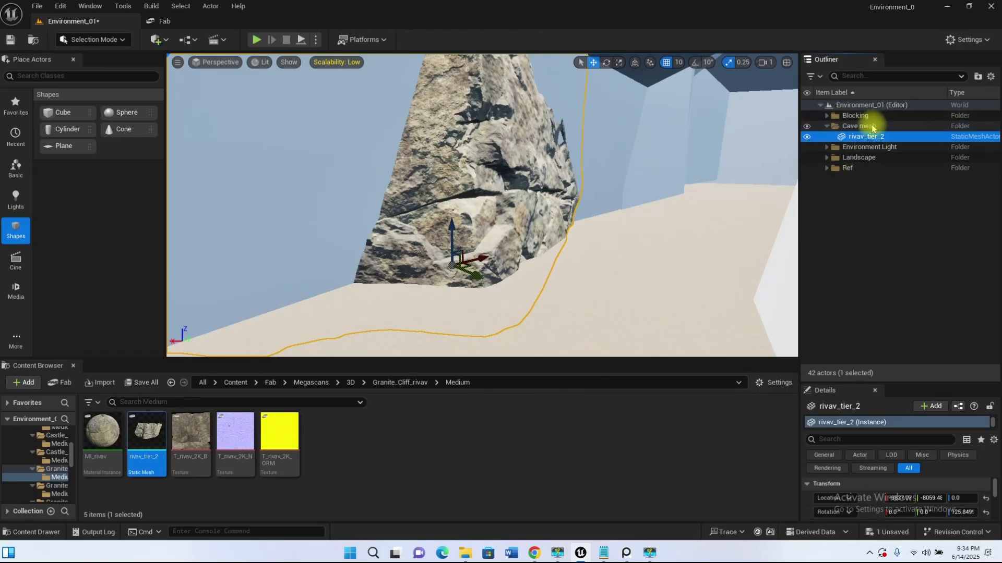
Hide the Blocking folder and frame the rivav_tier_2 cliff in the viewport
{"action": "left_click", "coordinate": [806, 115]}
{"action": "left_click", "coordinate": [807, 116]}
{"action": "left_click", "coordinate": [807, 116]}
{"action": "key", "text": "f"}
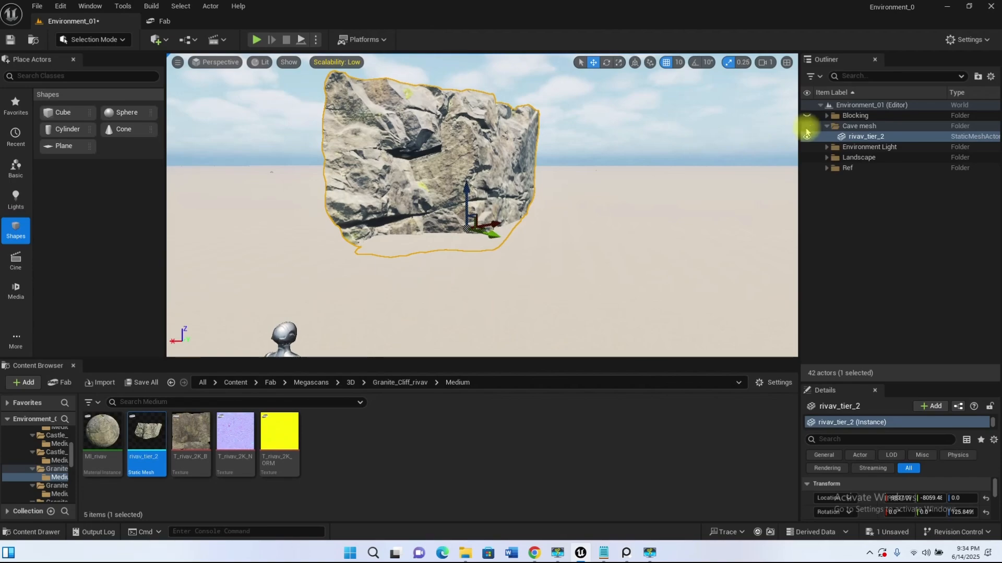
Show the Blocking folder again and move the rivav_tier_2 cliff out of the cave onto open ground, to about Y -10728
{"action": "left_click", "coordinate": [806, 115]}
{"action": "scroll", "coordinate": [546, 235], "scroll_direction": "down", "scroll_amount": 10}
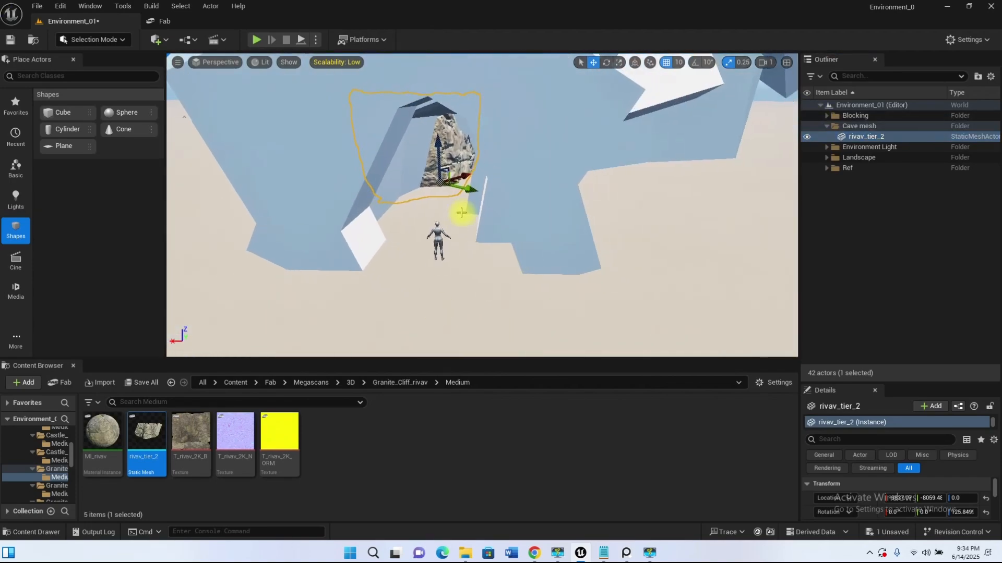
{"action": "right_click_drag", "start_coordinate": [472, 214], "coordinate": [472, 216]}
{"action": "key", "text": "super"}
{"action": "key", "text": "super"}
{"action": "right_click_drag", "start_coordinate": [519, 195], "coordinate": [513, 200]}
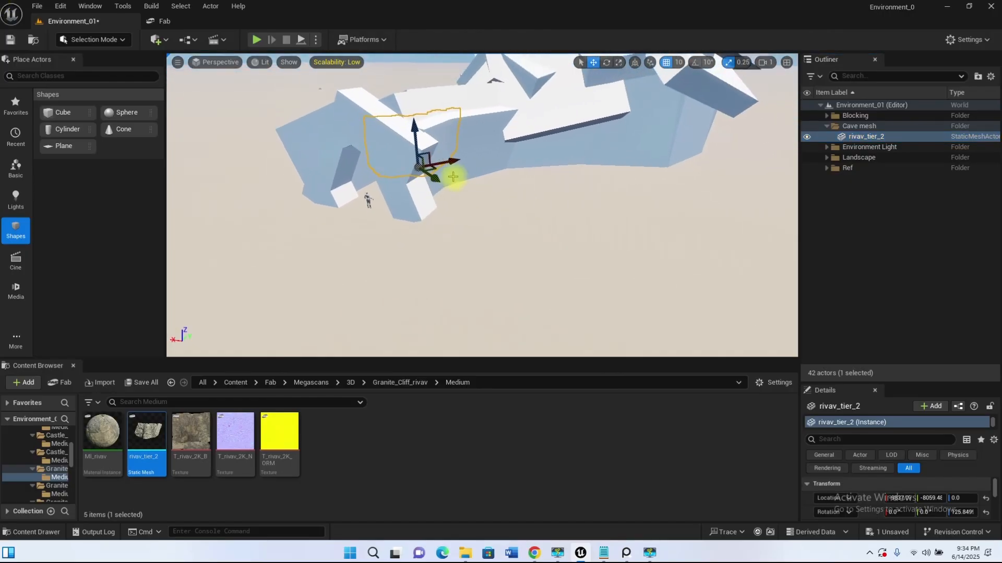
{"action": "left_click_drag", "start_coordinate": [433, 170], "coordinate": [200, 248]}
{"action": "right_click_drag", "start_coordinate": [340, 239], "coordinate": [334, 239]}
{"action": "left_click_drag", "start_coordinate": [419, 207], "coordinate": [348, 197]}
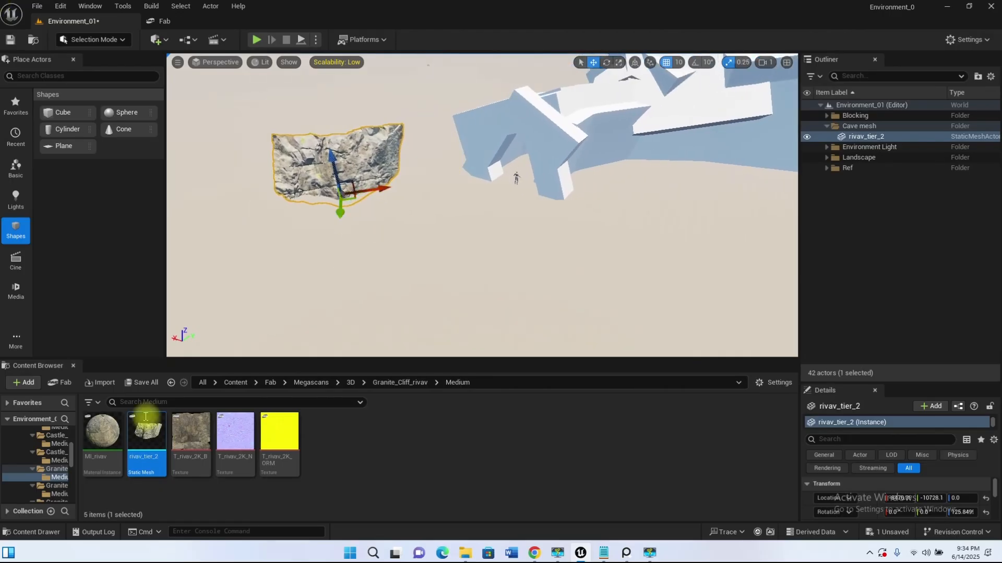
Review the contents of the Granite_Cliff_rivav and Granite_Rock_ohlx3 Medium folders among the Megascans 3D assets
{"action": "left_click", "coordinate": [395, 384]}
{"action": "left_click", "coordinate": [351, 383]}
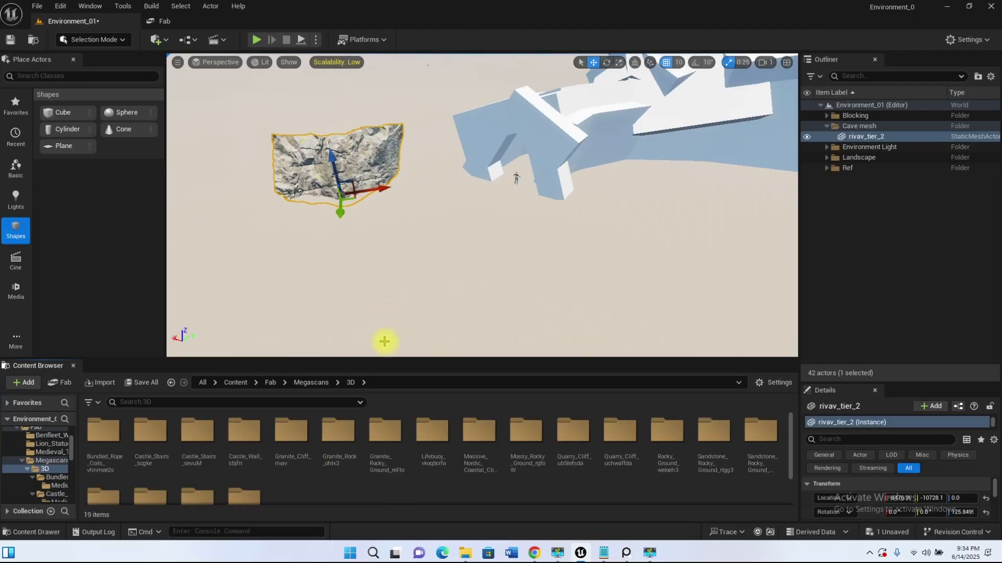
{"action": "double_click", "coordinate": [291, 435]}
{"action": "double_click", "coordinate": [101, 428]}
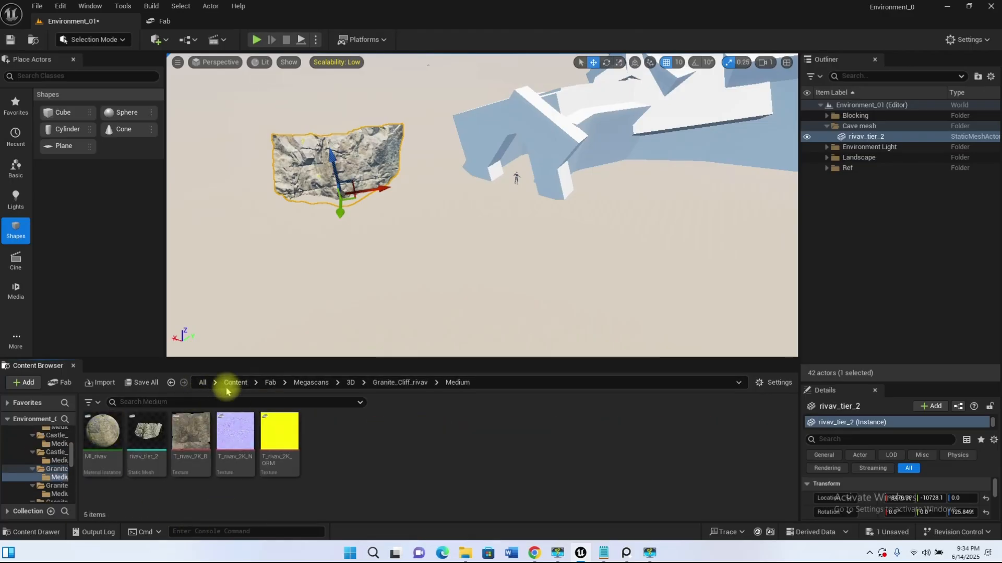
{"action": "left_click", "coordinate": [353, 383]}
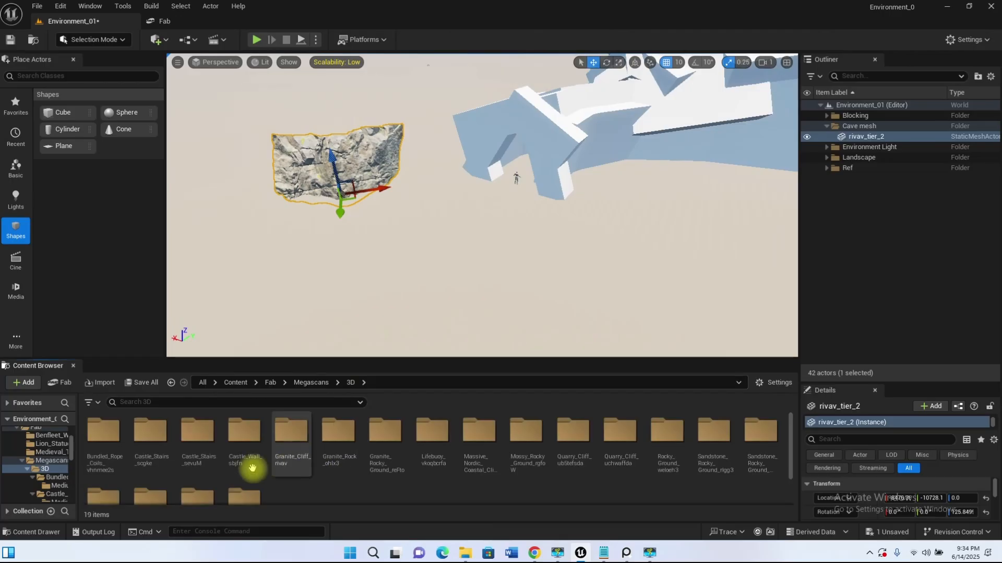
{"action": "double_click", "coordinate": [340, 447]}
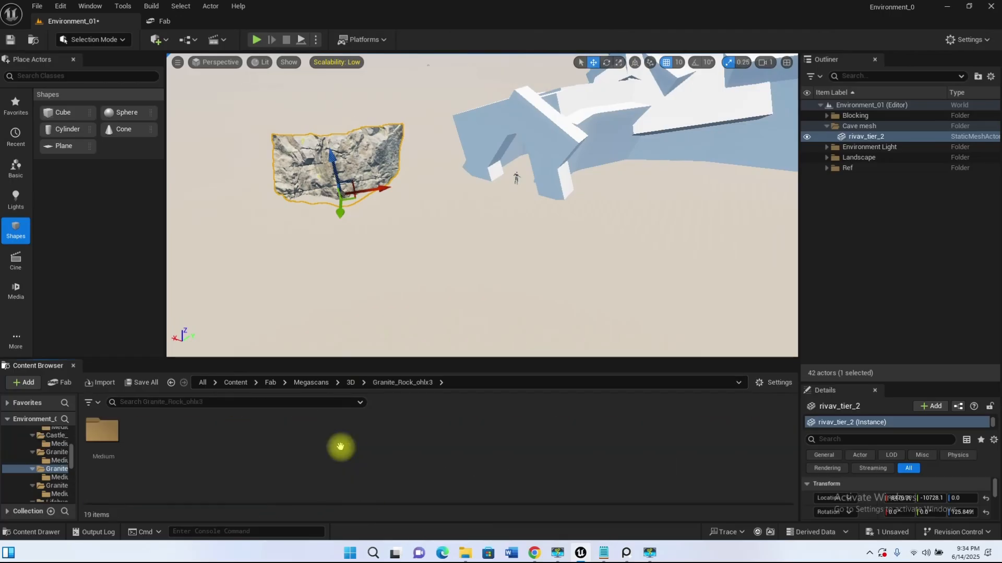
{"action": "double_click", "coordinate": [115, 431]}
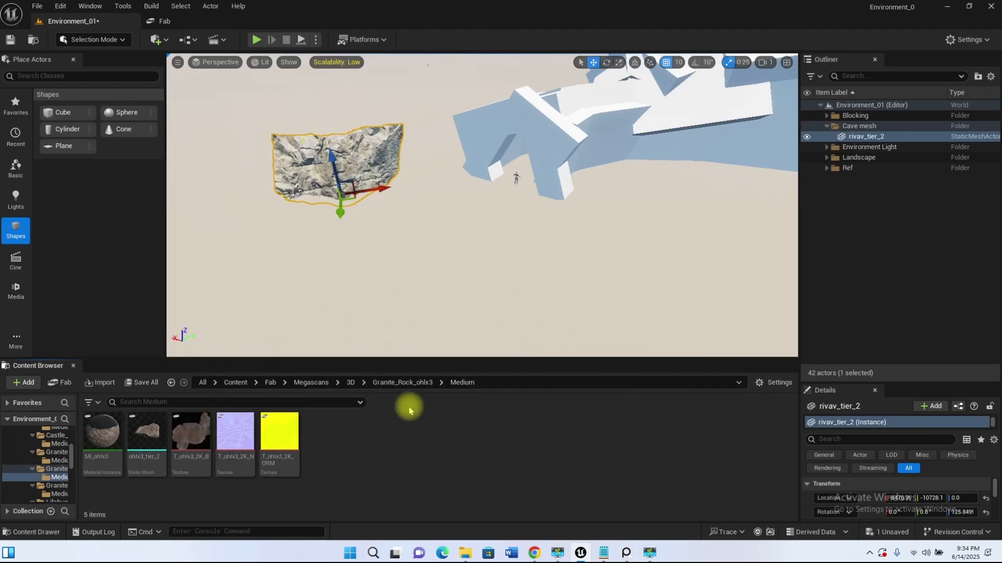
Place the vfmjadufa_tier_2 mesh from Massive_Nordic_Coastal_Cliff_vfmjadufa beside the granite cliff, on the side away from the cave
{"action": "left_click", "coordinate": [351, 383]}
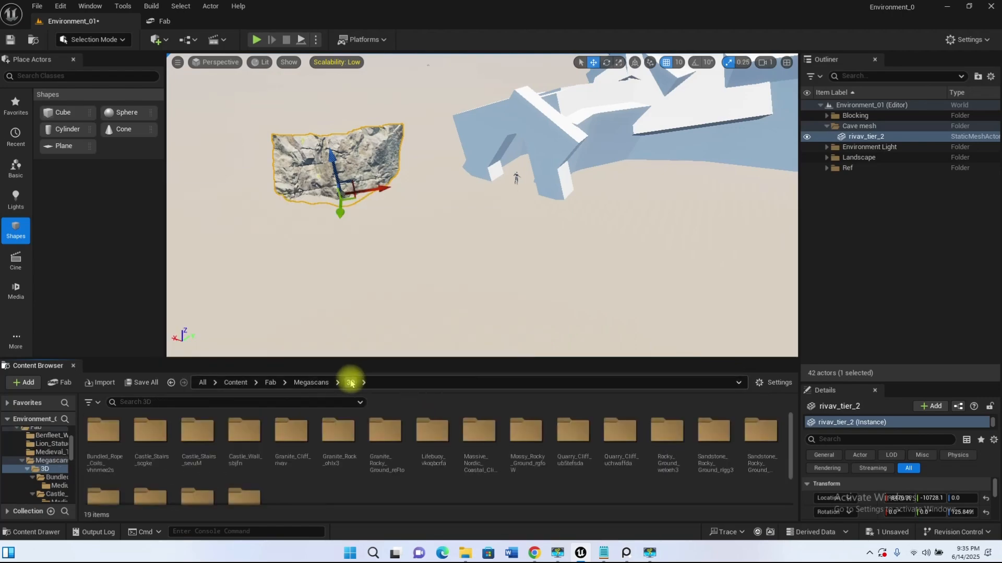
{"action": "double_click", "coordinate": [490, 459]}
{"action": "double_click", "coordinate": [106, 437]}
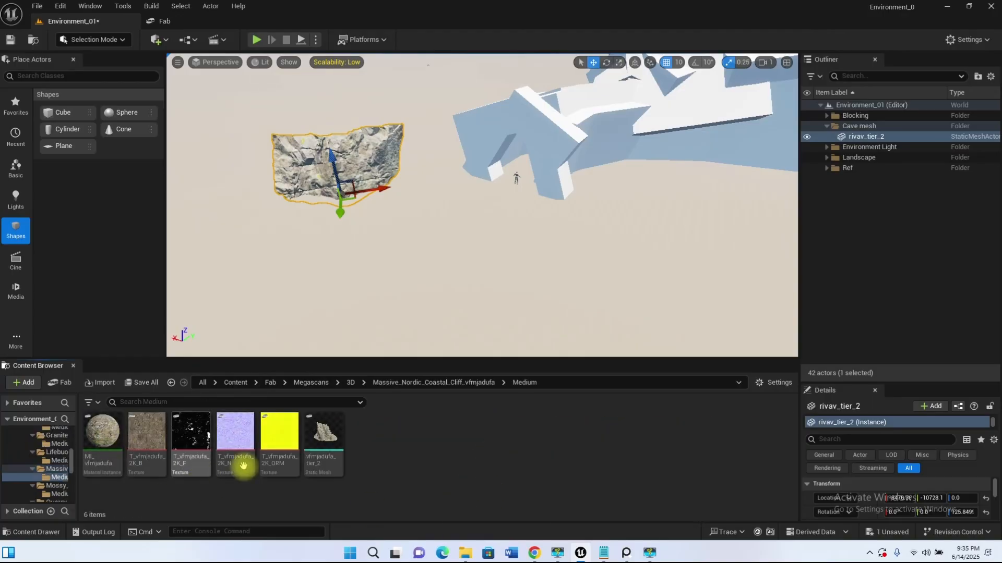
{"action": "left_click_drag", "start_coordinate": [324, 437], "coordinate": [224, 186]}
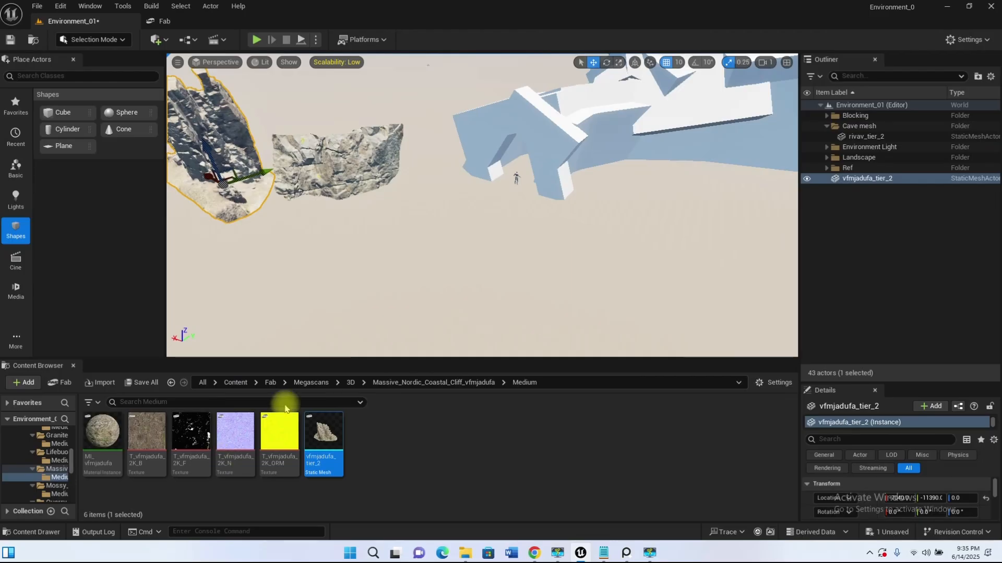
Place the rgfoW_tier_2 mesh from Mossy_Rocky_Ground_rgfoW on the ground in front of the Nordic coastal cliff
{"action": "left_click", "coordinate": [349, 383]}
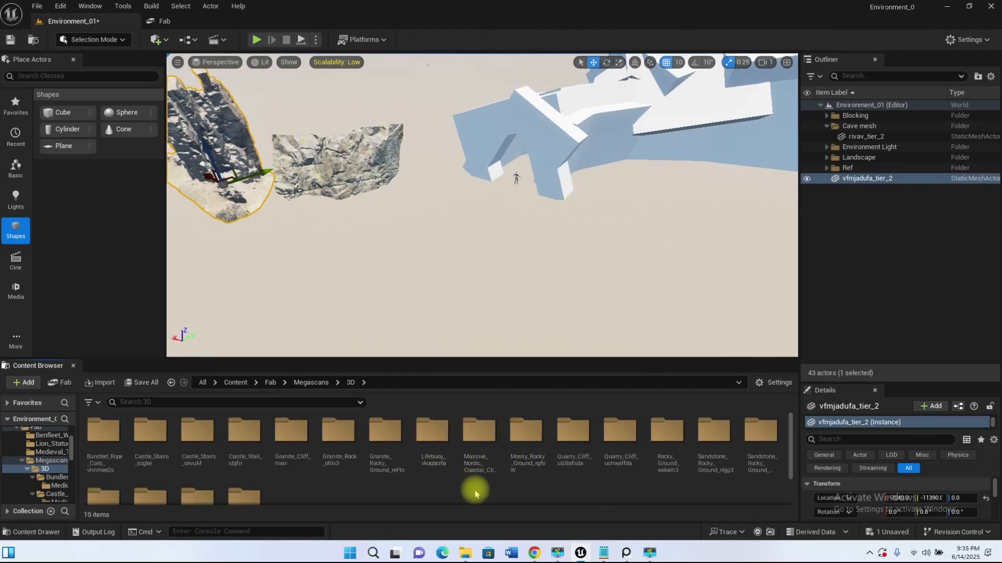
{"action": "double_click", "coordinate": [529, 452]}
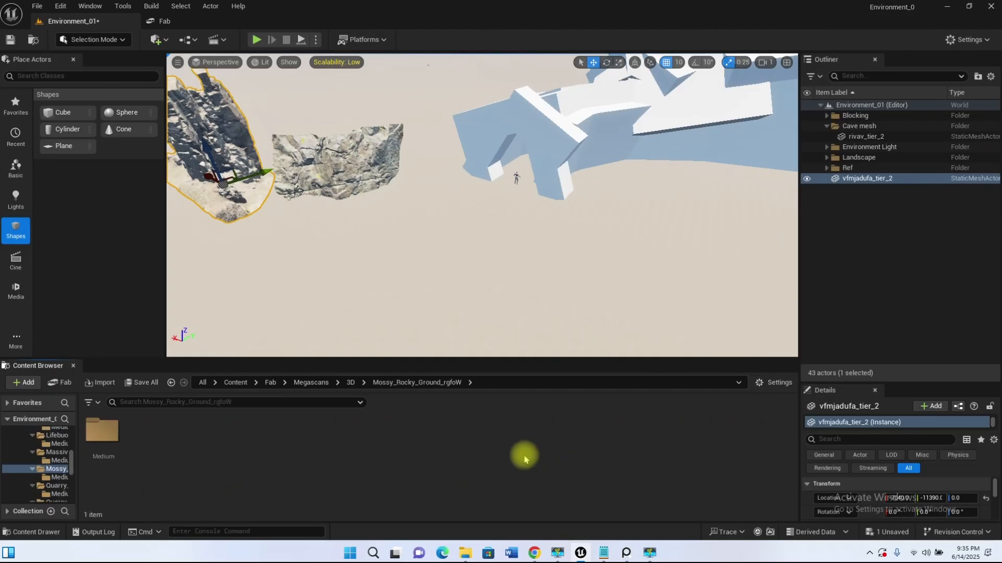
{"action": "double_click", "coordinate": [113, 432]}
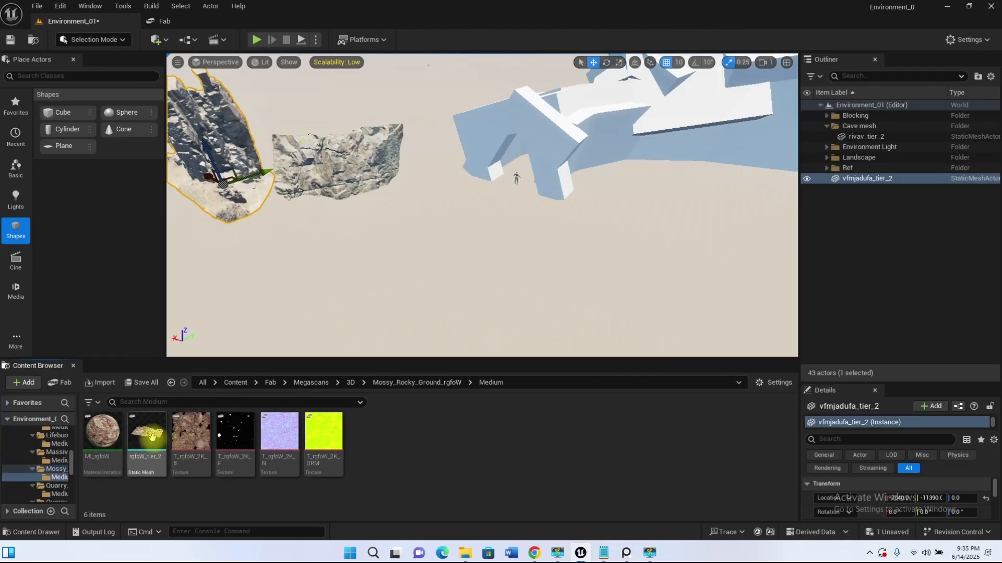
{"action": "left_click_drag", "start_coordinate": [152, 438], "coordinate": [235, 326]}
{"action": "left_click_drag", "start_coordinate": [247, 275], "coordinate": [242, 273]}
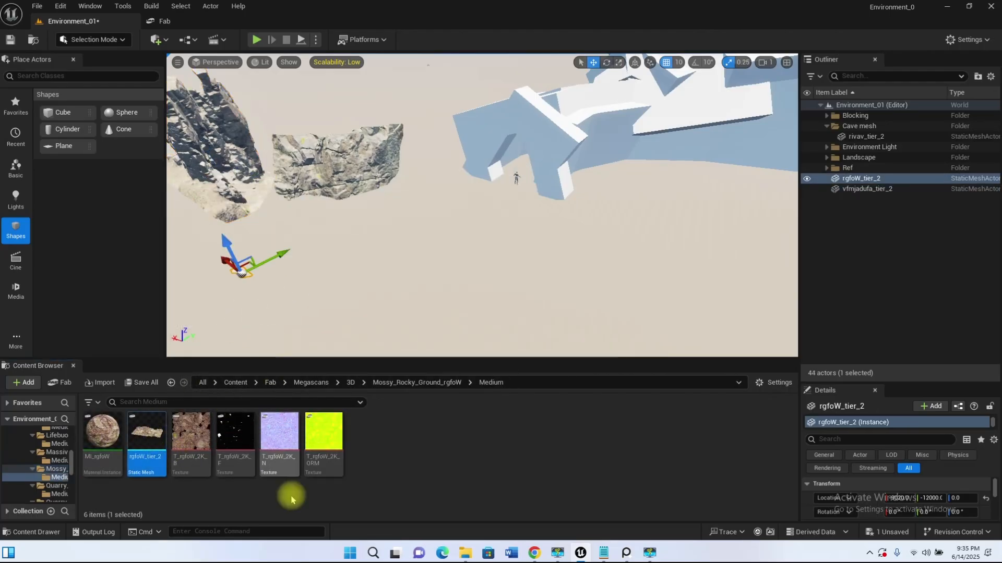
Place the ub5tefsda_tier_2 mesh from Quarry_Cliff_ub5tefsda just in front of the granite cliff and select it
{"action": "left_click", "coordinate": [351, 383]}
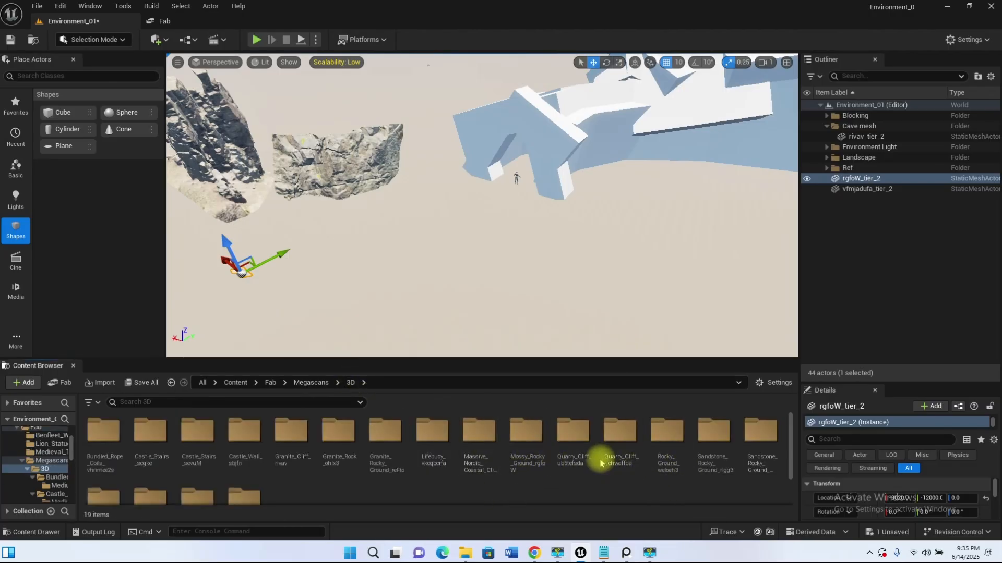
{"action": "double_click", "coordinate": [574, 444]}
{"action": "double_click", "coordinate": [103, 429]}
{"action": "left_click", "coordinate": [280, 441]}
{"action": "left_click_drag", "start_coordinate": [280, 441], "coordinate": [304, 320]}
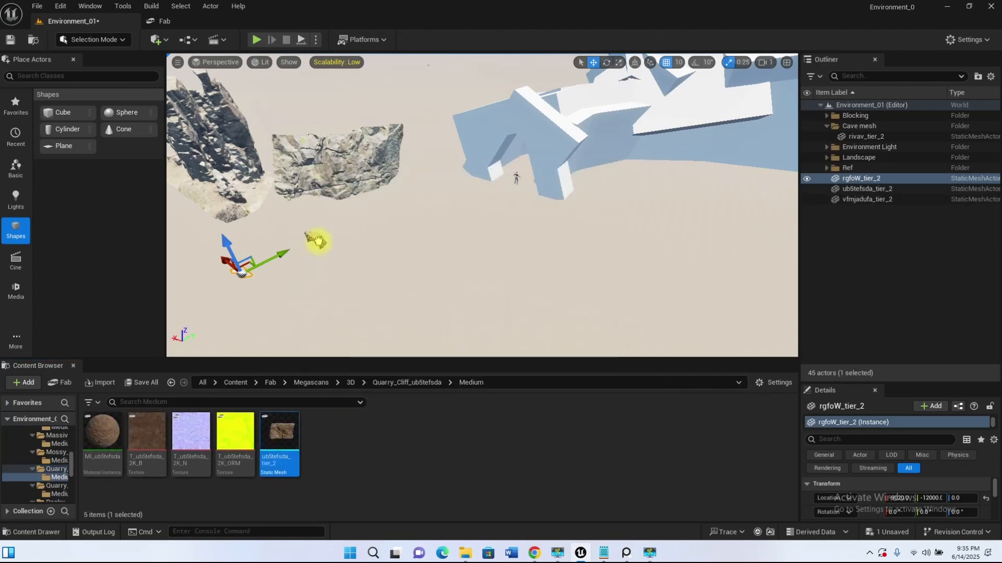
{"action": "left_click", "coordinate": [301, 222]}
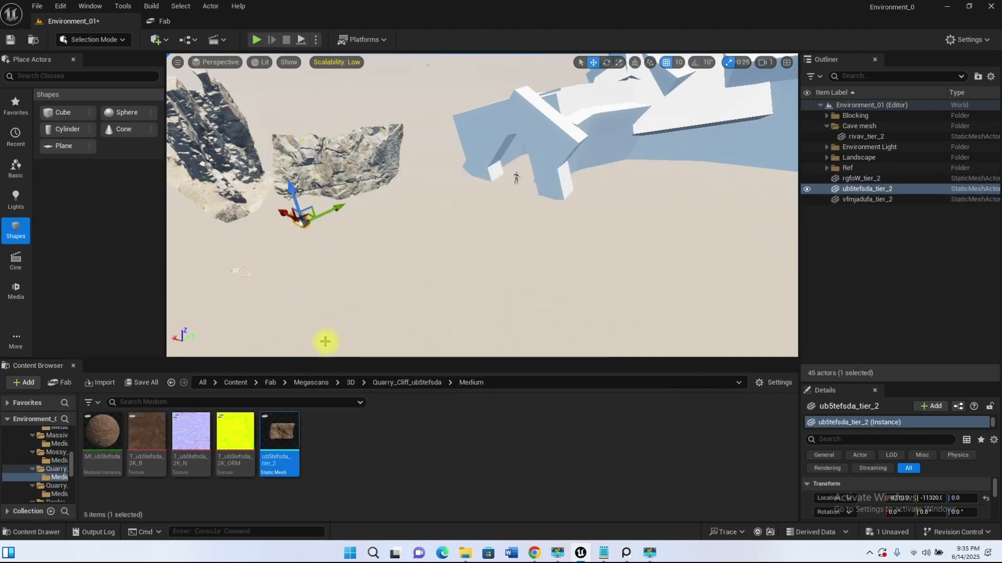
Place the uchwaffda_tier_2 mesh from Quarry_Cliff_uchwaffda on the ground next to the small quarry rock
{"action": "left_click", "coordinate": [351, 383]}
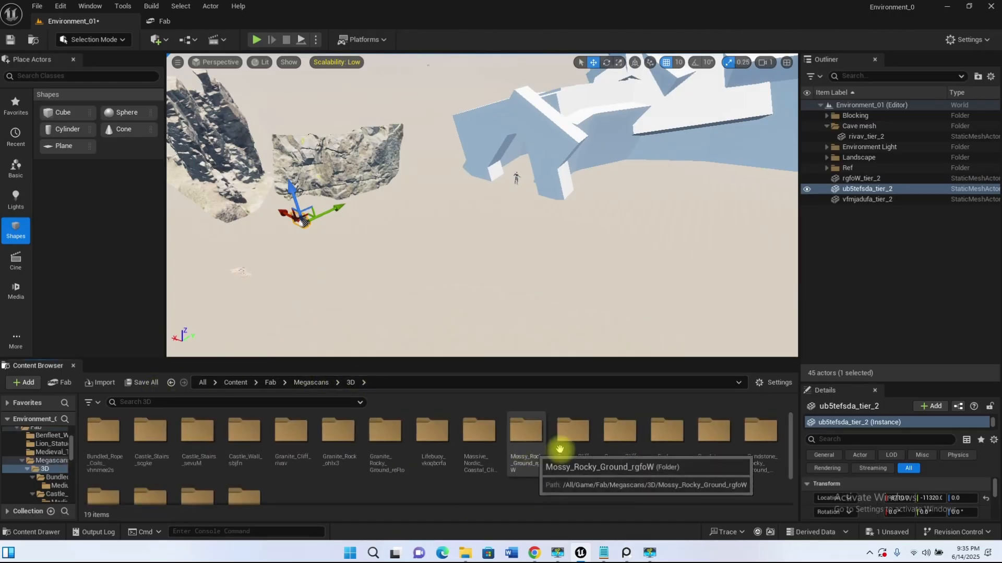
{"action": "double_click", "coordinate": [623, 445]}
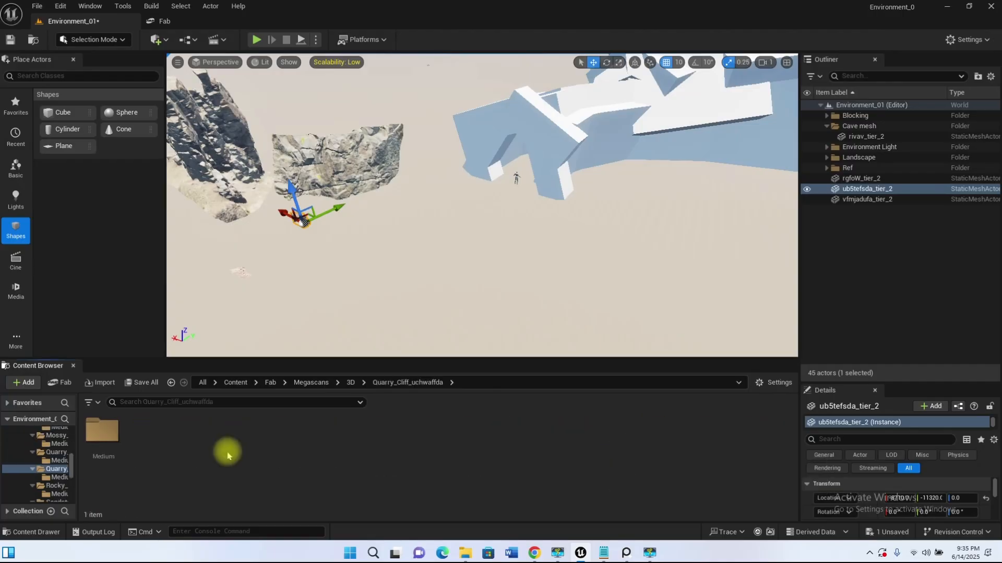
{"action": "double_click", "coordinate": [103, 431]}
{"action": "left_click_drag", "start_coordinate": [279, 438], "coordinate": [368, 276]}
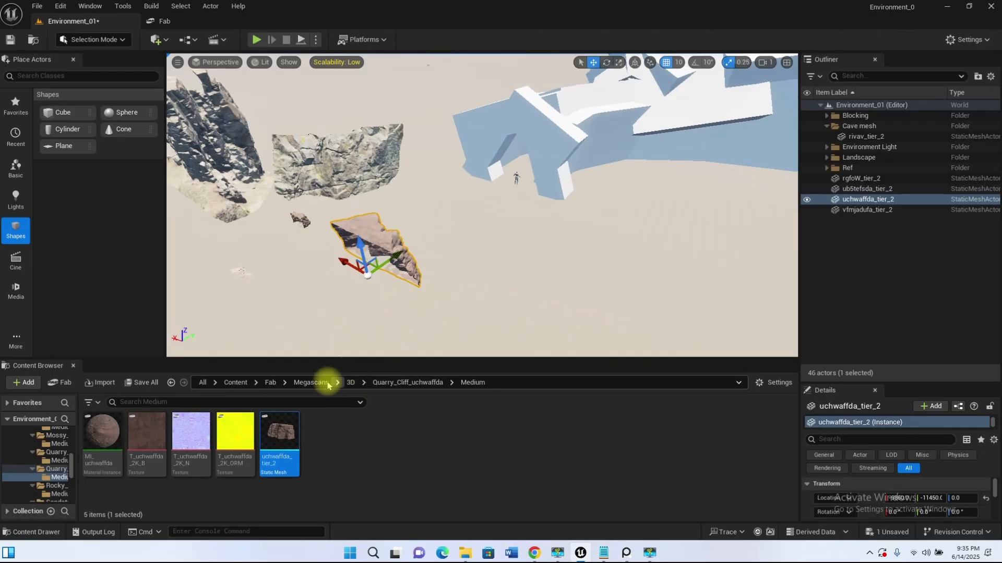
Place the weloeh3_tier_2 mesh from Rocky_Ground_weloeh3 between the mossy rocky ground and the large quarry cliff
{"action": "left_click", "coordinate": [352, 384]}
{"action": "left_click", "coordinate": [616, 444]}
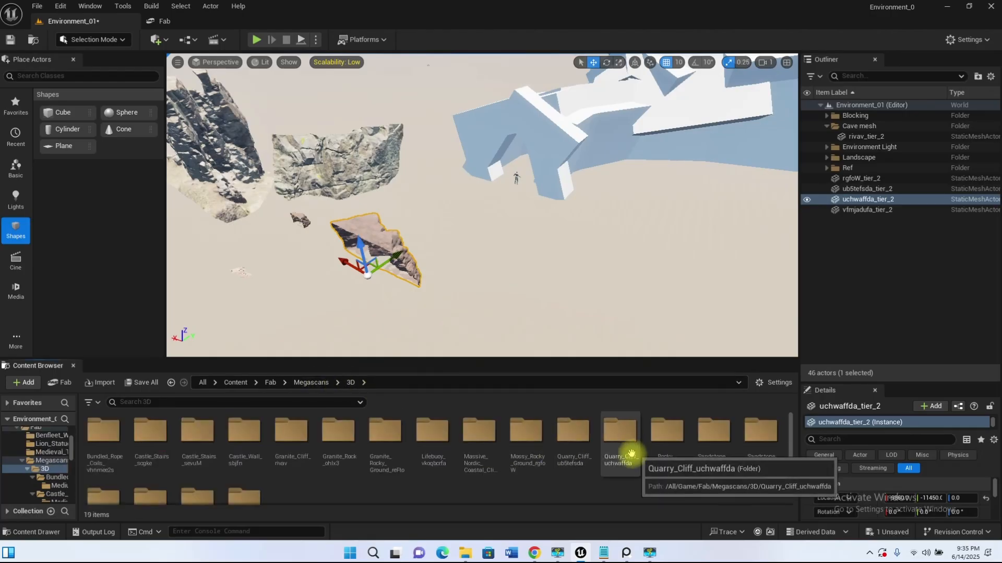
{"action": "double_click", "coordinate": [665, 448]}
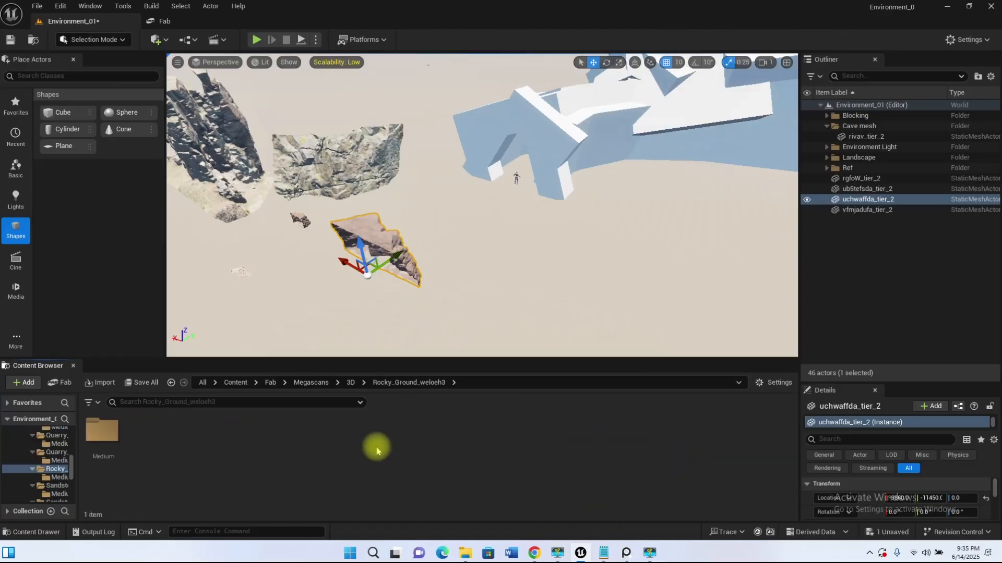
{"action": "double_click", "coordinate": [105, 431]}
{"action": "left_click_drag", "start_coordinate": [279, 446], "coordinate": [307, 298]}
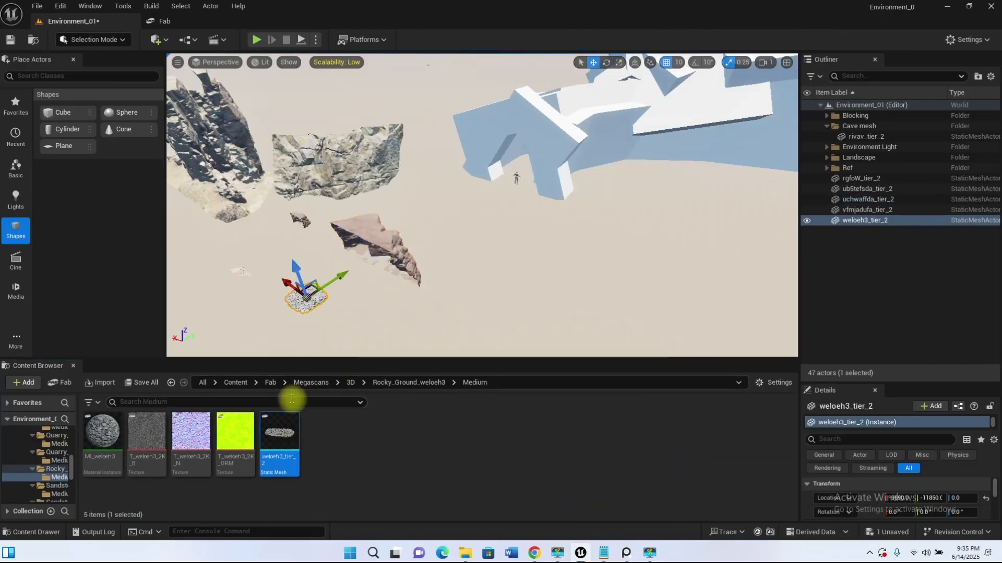
Place the rlgg3_tier_2 mesh from Sandstone_Rocky_Ground_rlgg3 beside the grey rocky ground patch
{"action": "left_click", "coordinate": [351, 384]}
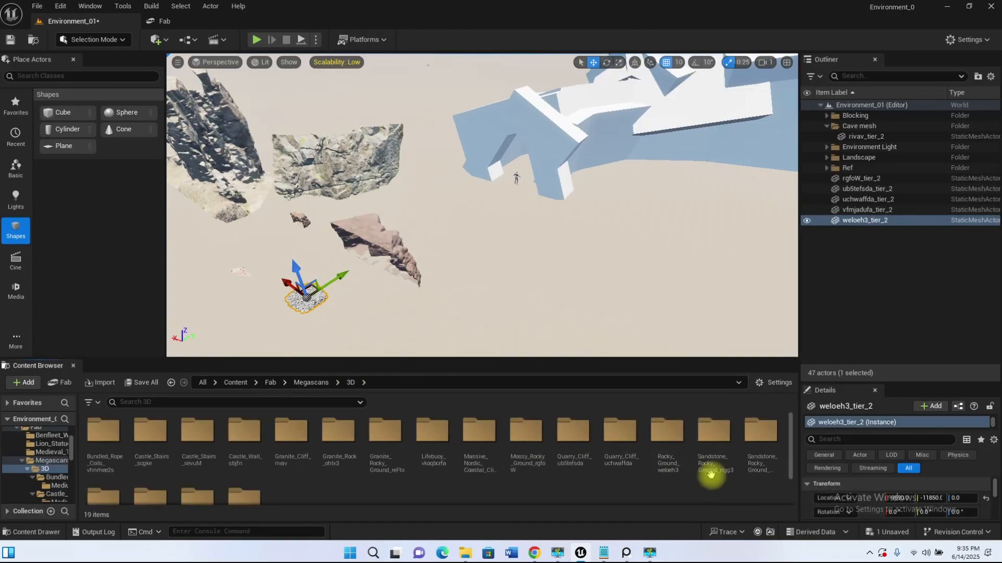
{"action": "double_click", "coordinate": [713, 439]}
{"action": "double_click", "coordinate": [99, 431]}
{"action": "left_click_drag", "start_coordinate": [147, 436], "coordinate": [362, 303]}
Place the vd3oeic_tier_2 mesh from Sandstone_Rocky_Ground_vd3oeic in front of the two small rocky ground patches
{"action": "left_click", "coordinate": [349, 383]}
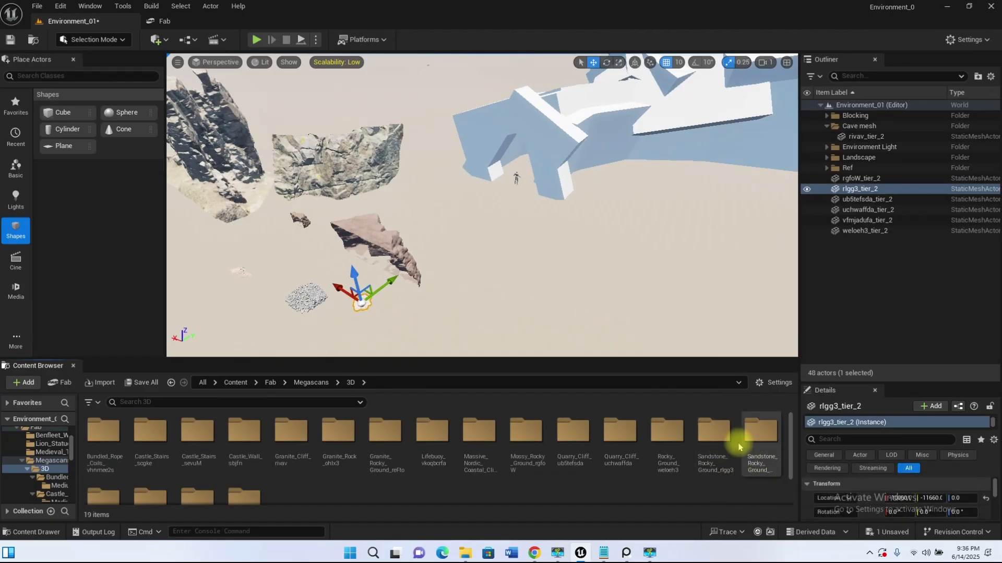
{"action": "double_click", "coordinate": [761, 435]}
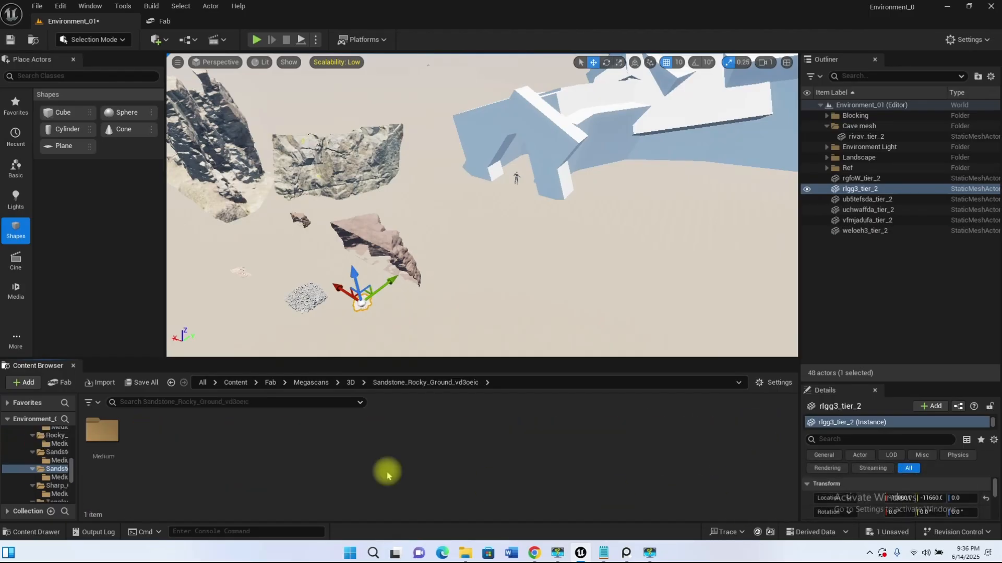
{"action": "double_click", "coordinate": [109, 440]}
{"action": "left_click_drag", "start_coordinate": [280, 443], "coordinate": [328, 332]}
Place the rcygo_tier_2 mesh from Sharp_Cliff_rcygo at the outer end of the asset line-up, in front of the coastal cliff
{"action": "left_click", "coordinate": [351, 384]}
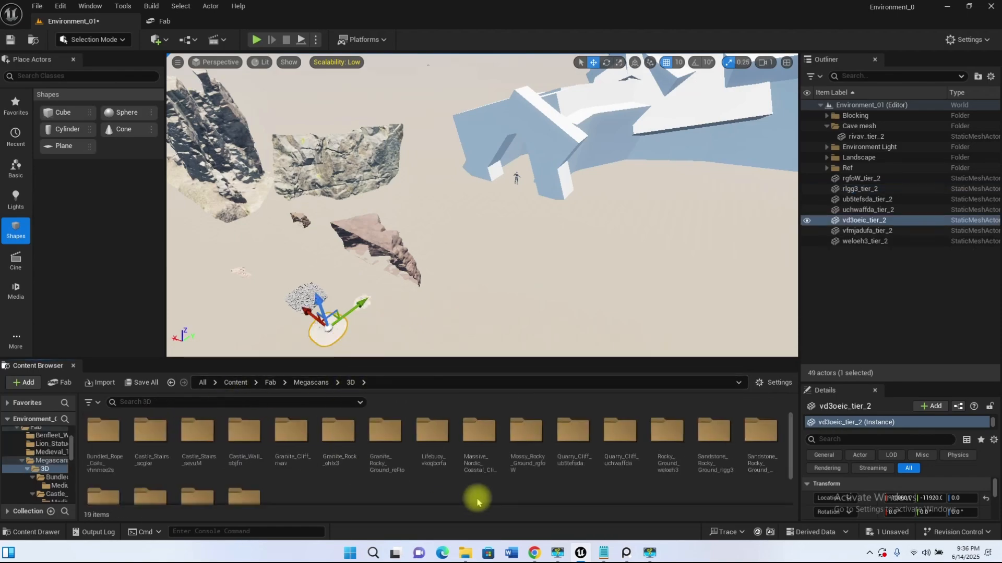
{"action": "scroll", "coordinate": [203, 459], "scroll_direction": "down", "scroll_amount": 1}
{"action": "double_click", "coordinate": [114, 476]}
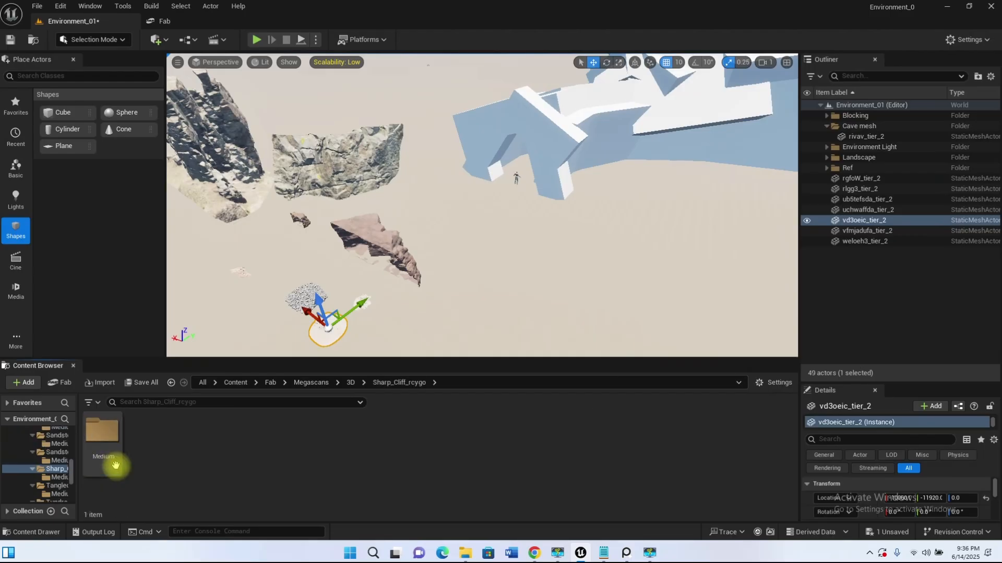
{"action": "double_click", "coordinate": [115, 439]}
{"action": "left_click_drag", "start_coordinate": [367, 348], "coordinate": [200, 318]}
{"action": "left_click", "coordinate": [350, 384]}
{"action": "scroll", "coordinate": [224, 459], "scroll_direction": "down", "scroll_amount": 2}
{"action": "double_click", "coordinate": [168, 464]}
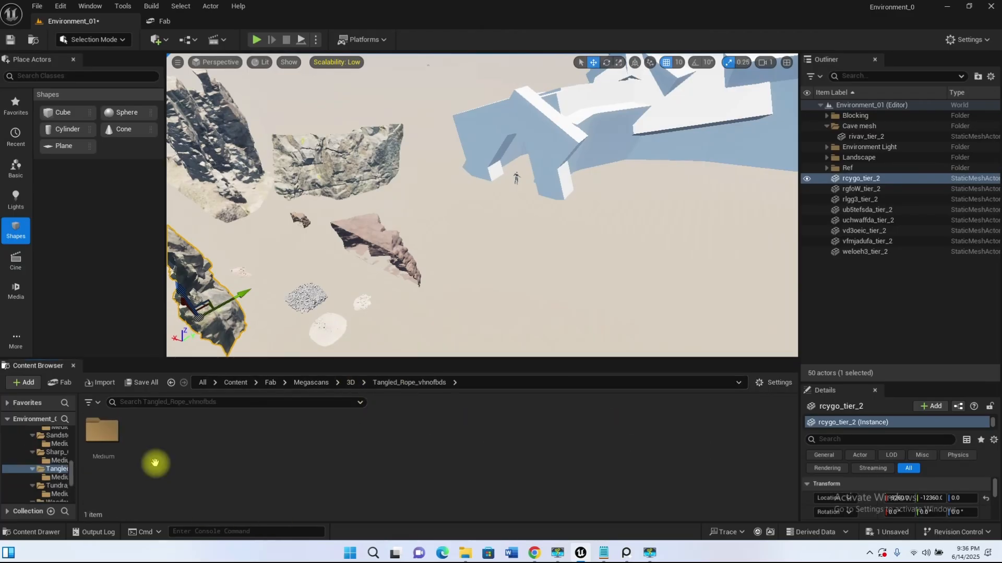
{"action": "double_click", "coordinate": [104, 433]}
{"action": "left_click_drag", "start_coordinate": [281, 431], "coordinate": [370, 451]}
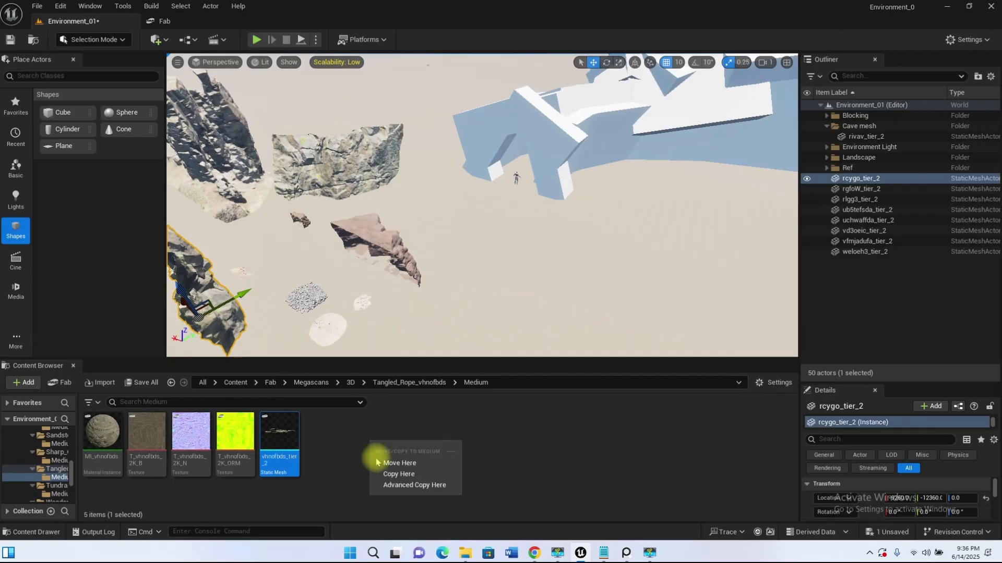
{"action": "left_click", "coordinate": [349, 437]}
Place the vi1qbinmw_tier_2 mesh from Tundra_Rocky_Ground_vi1qbinmw on open ground apart from the other rocks and return to the 3D assets folder
{"action": "right_click_drag", "start_coordinate": [406, 328], "coordinate": [396, 369]}
{"action": "left_click", "coordinate": [351, 383]}
{"action": "scroll", "coordinate": [243, 472], "scroll_direction": "down", "scroll_amount": 2}
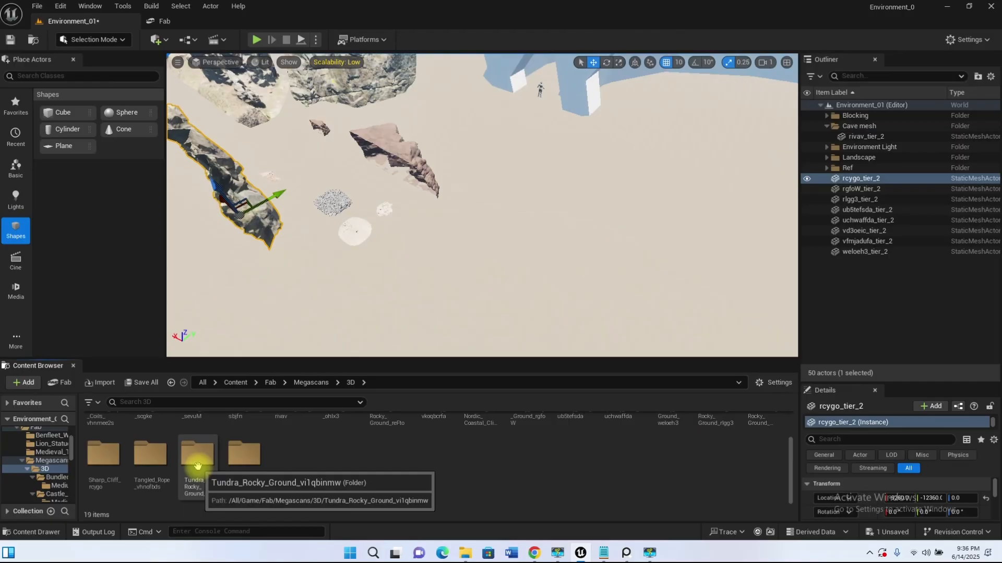
{"action": "double_click", "coordinate": [197, 465]}
{"action": "double_click", "coordinate": [111, 428]}
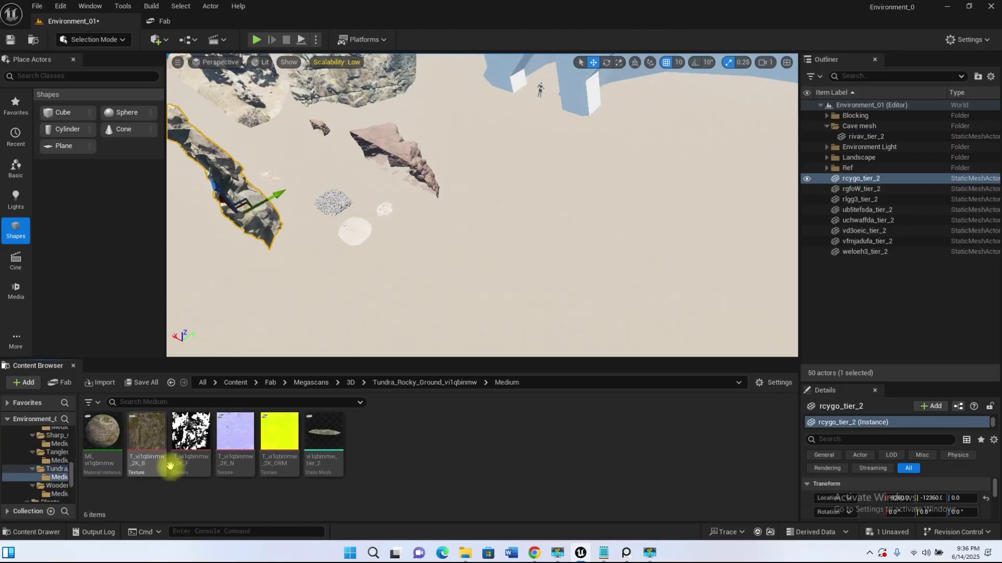
{"action": "left_click_drag", "start_coordinate": [318, 450], "coordinate": [688, 288]}
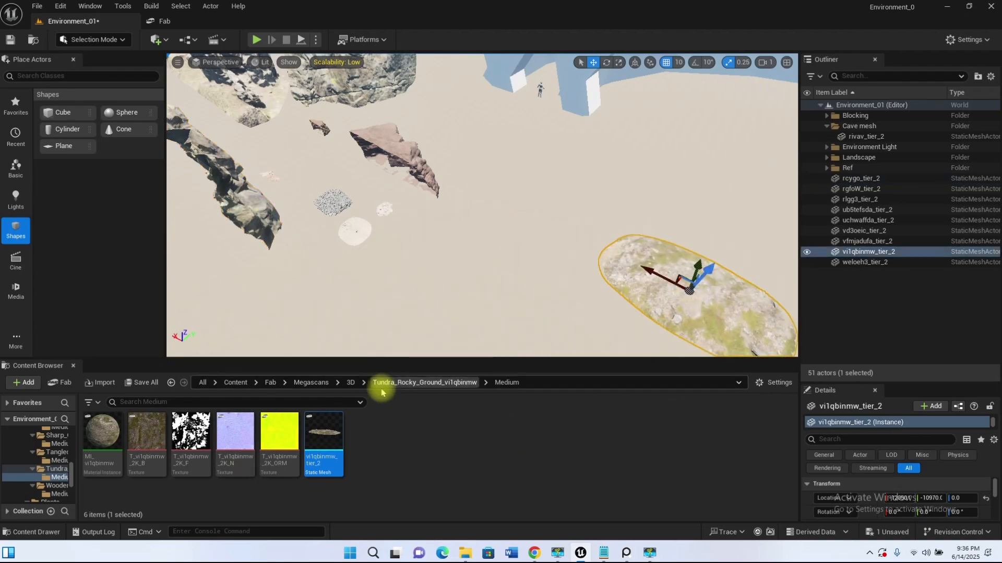
{"action": "left_click", "coordinate": [355, 382]}
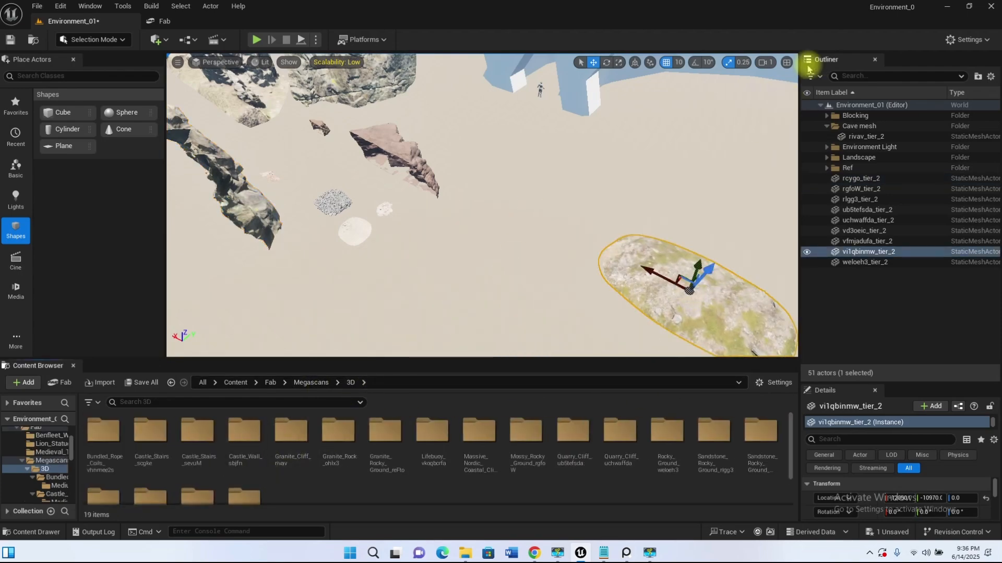
Duplicate the rcygo_tier_2 cliff and rotate the copy to about 97.7° around the vertical axis
{"action": "right_click_drag", "start_coordinate": [451, 274], "coordinate": [487, 205]}
{"action": "left_click", "coordinate": [488, 205]}
{"action": "left_click_drag", "start_coordinate": [495, 226], "coordinate": [767, 285]}
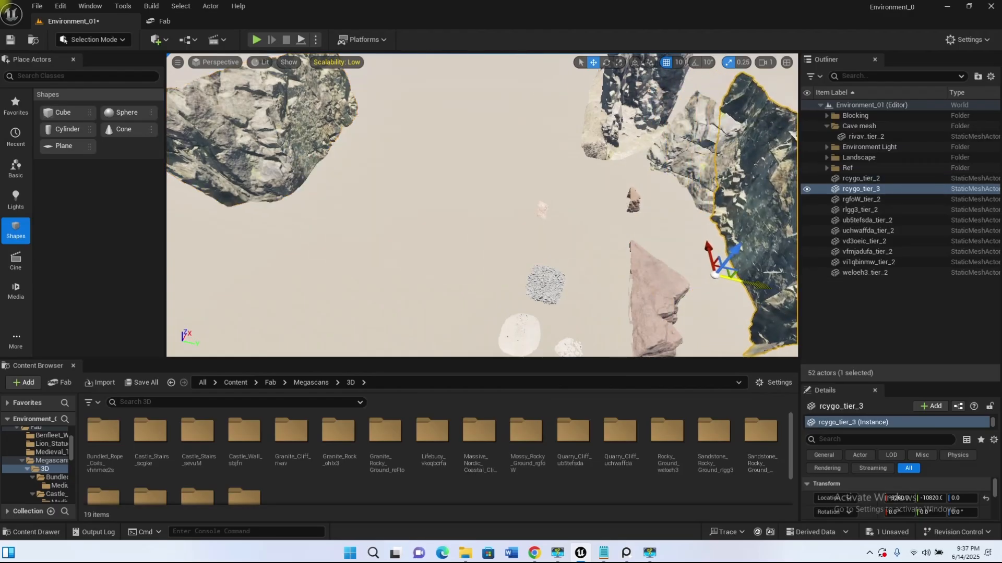
{"action": "key", "text": "f"}
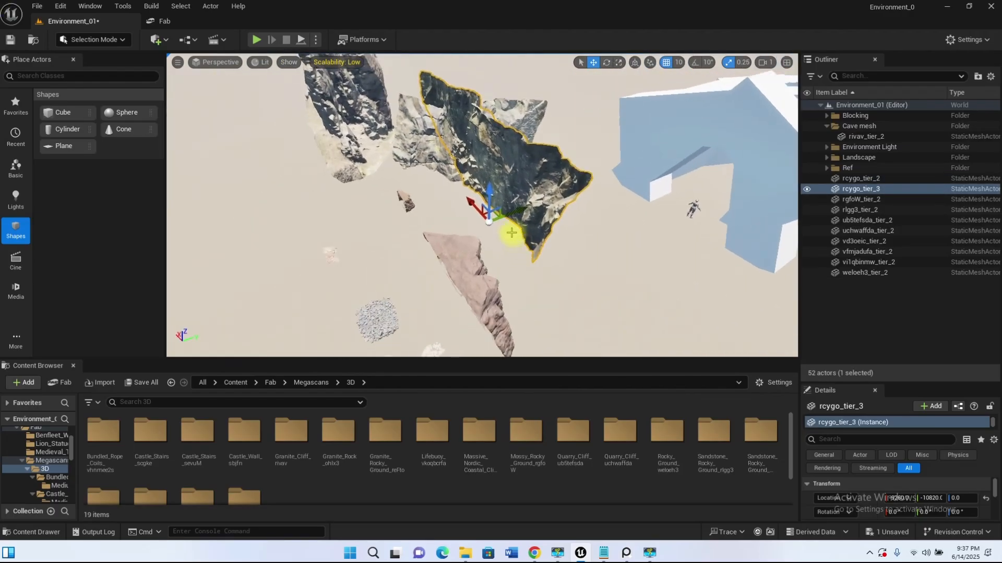
{"action": "left_click_drag", "start_coordinate": [486, 192], "coordinate": [500, 339]}
{"action": "key", "text": "w"}
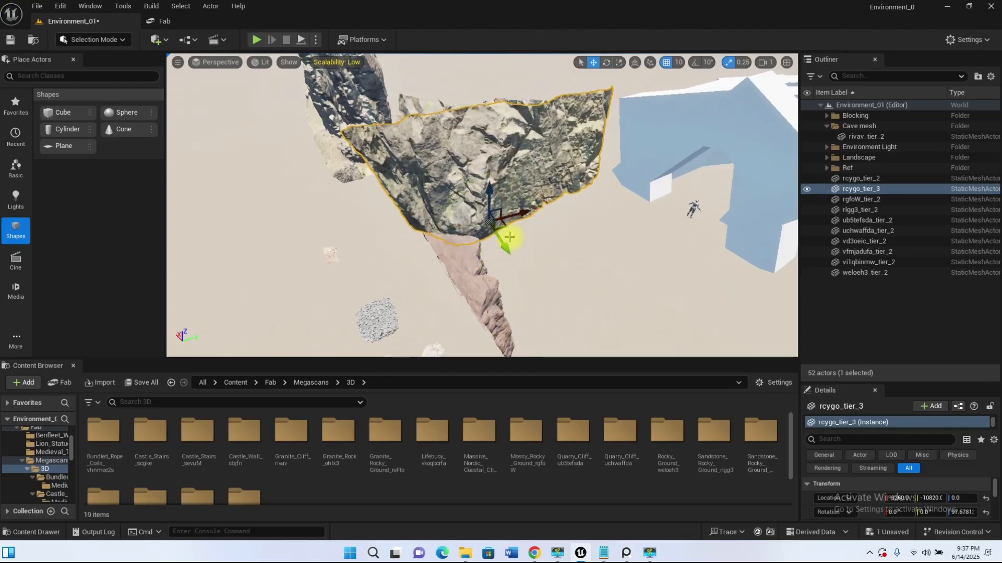
Move the rotated cliff copy into the cave entrance, into the blocking wall beside the mannequin
{"action": "left_click_drag", "start_coordinate": [508, 226], "coordinate": [702, 177]}
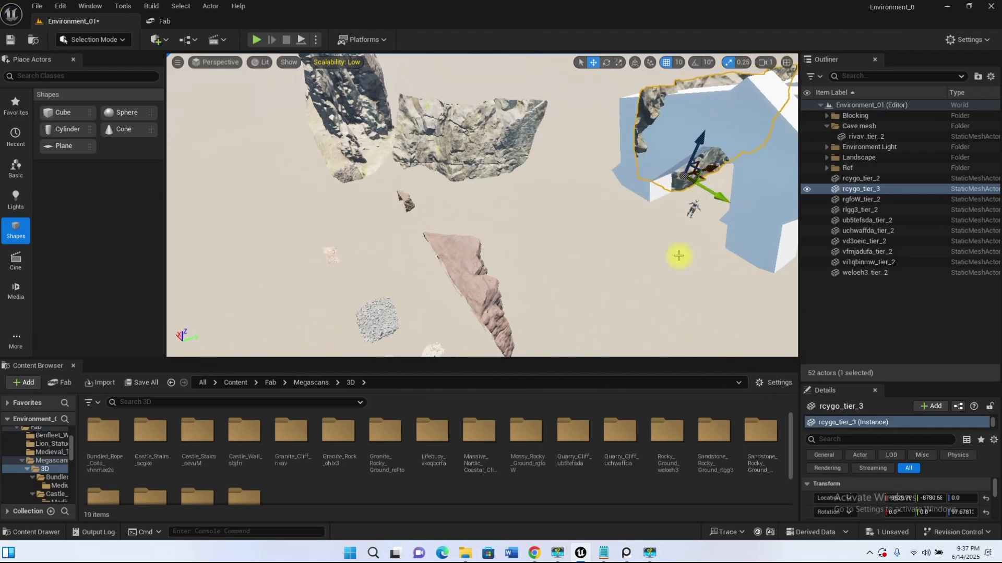
{"action": "key", "text": "w"}
{"action": "right_click_drag", "start_coordinate": [514, 213], "coordinate": [613, 149]}
{"action": "right_click_drag", "start_coordinate": [501, 242], "coordinate": [530, 228]}
{"action": "key", "text": "w"}
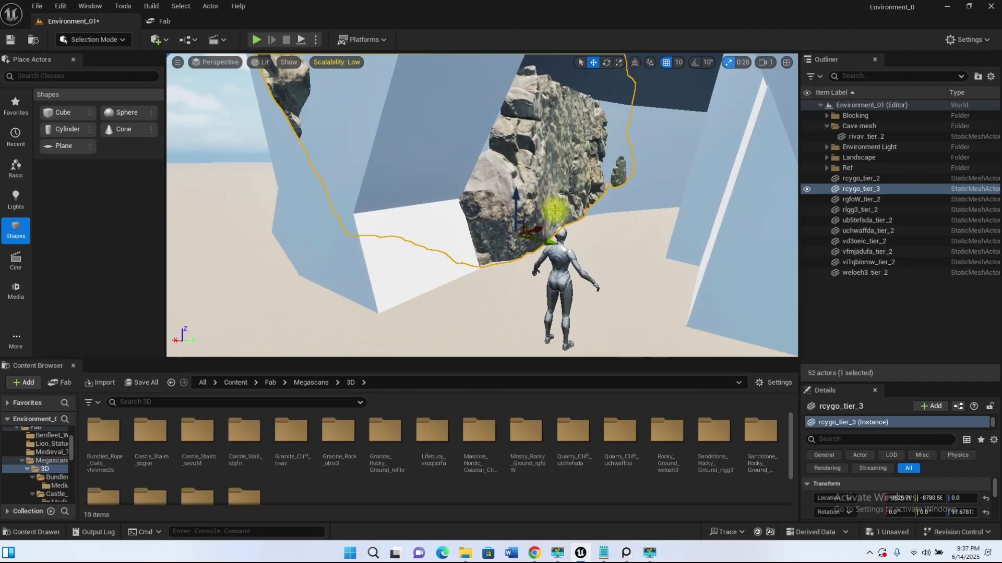
Scale the cliff copy down at the cave entrance and turn off grid and scale snapping
{"action": "left_click_drag", "start_coordinate": [515, 235], "coordinate": [504, 241]}
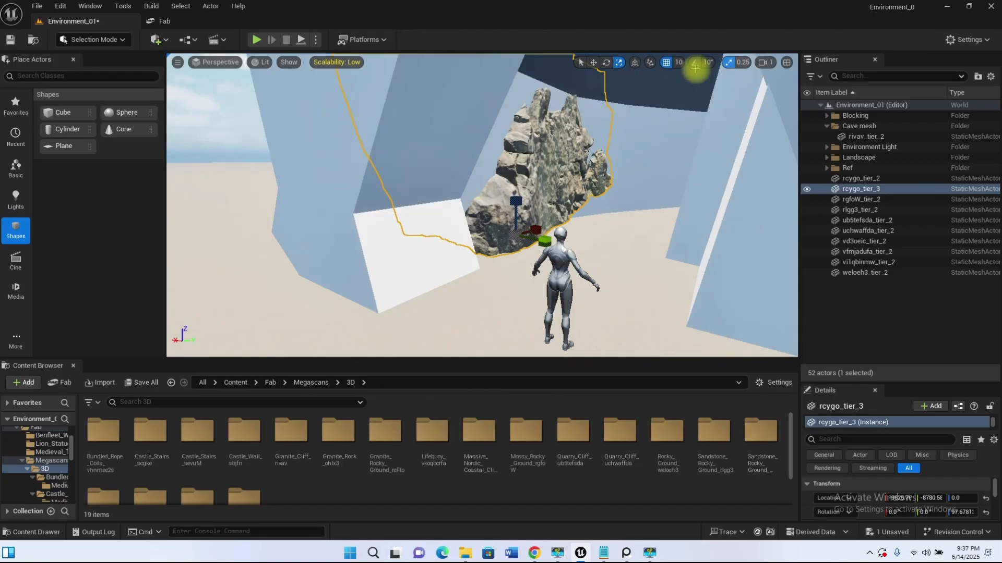
{"action": "left_click", "coordinate": [666, 66]}
{"action": "left_click", "coordinate": [495, 222]}
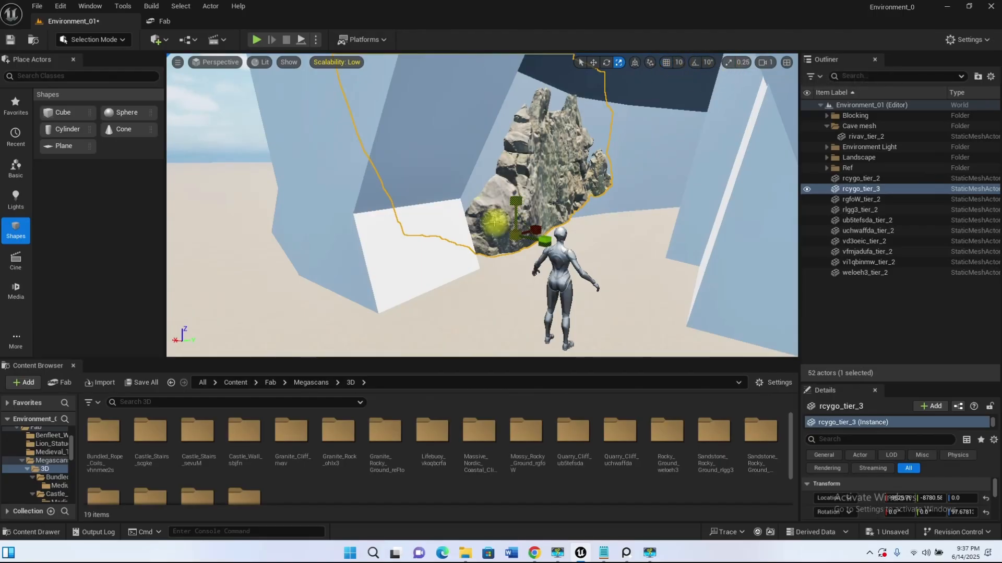
{"action": "mouse_move", "coordinate": [515, 235]}
{"action": "left_mouse_down"}
{"action": "mouse_move", "coordinate": [502, 241]}
{"action": "mouse_move", "coordinate": [516, 233]}
{"action": "left_mouse_up"}
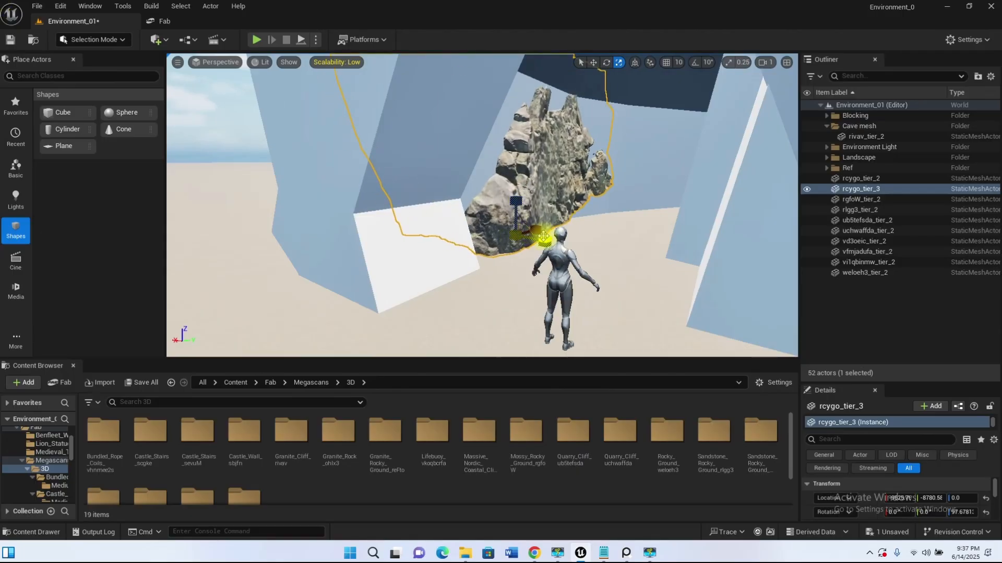
Rotate the cliff copy to about 108° around the vertical axis and reduce its scale along the Y axis
{"action": "left_click_drag", "start_coordinate": [530, 250], "coordinate": [507, 231]}
{"action": "left_click_drag", "start_coordinate": [488, 196], "coordinate": [488, 191]}
{"action": "key", "text": "ctrl+z"}
{"action": "right_click_drag", "start_coordinate": [651, 238], "coordinate": [697, 238]}
{"action": "right_click_drag", "start_coordinate": [495, 247], "coordinate": [482, 245]}
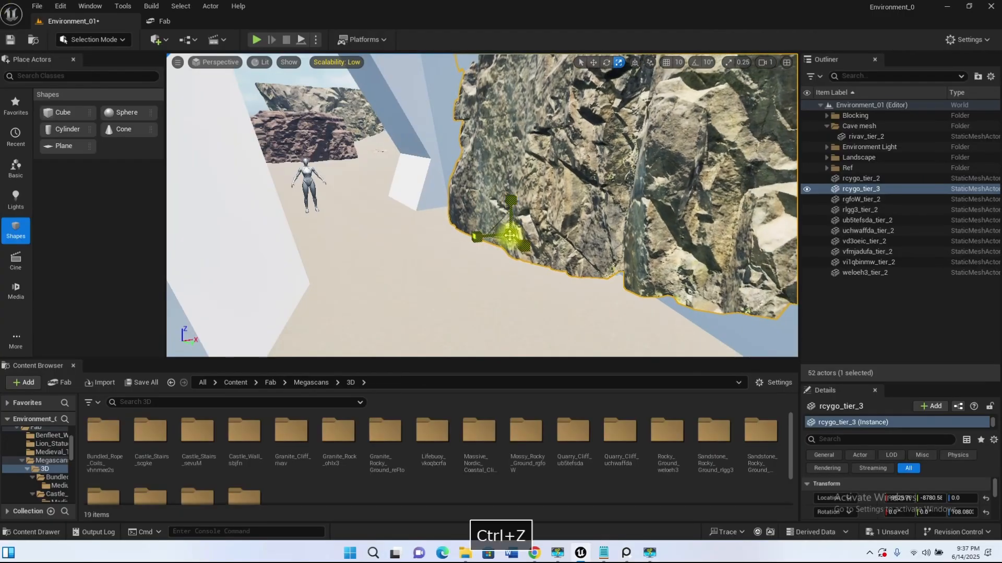
{"action": "key", "text": "ctrl+z"}
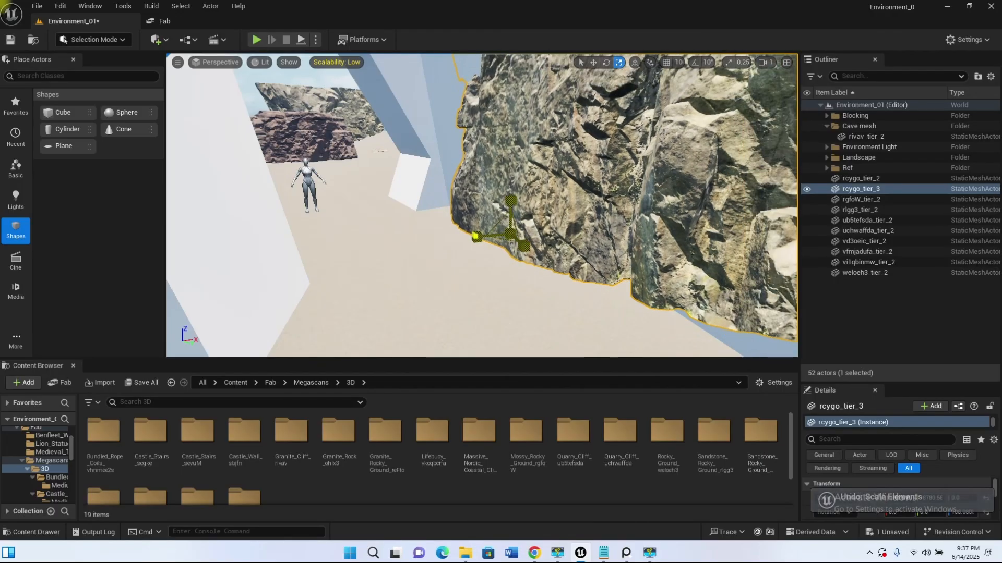
{"action": "left_click_drag", "start_coordinate": [510, 234], "coordinate": [490, 241]}
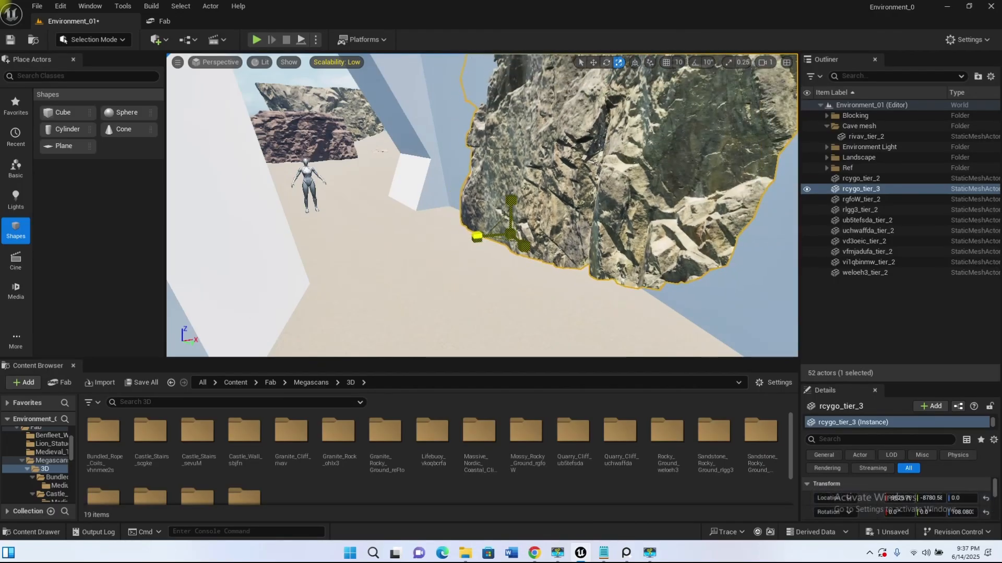
{"action": "mouse_move", "coordinate": [496, 279]}
{"action": "middle_mouse_down"}
{"action": "mouse_move", "coordinate": [477, 334]}
{"action": "mouse_move", "coordinate": [496, 280]}
{"action": "middle_mouse_up"}
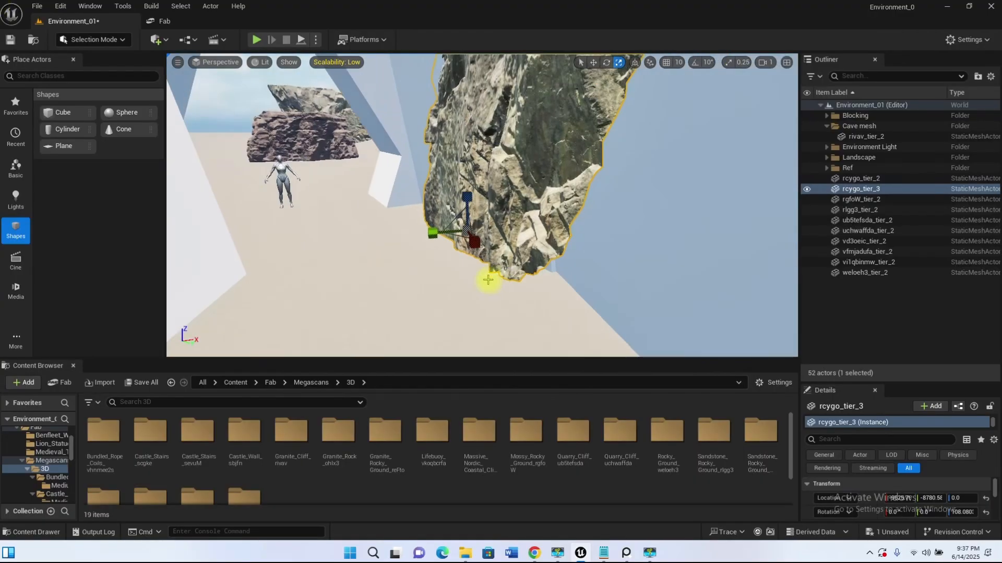
{"action": "right_click_drag", "start_coordinate": [497, 279], "coordinate": [781, 275]}
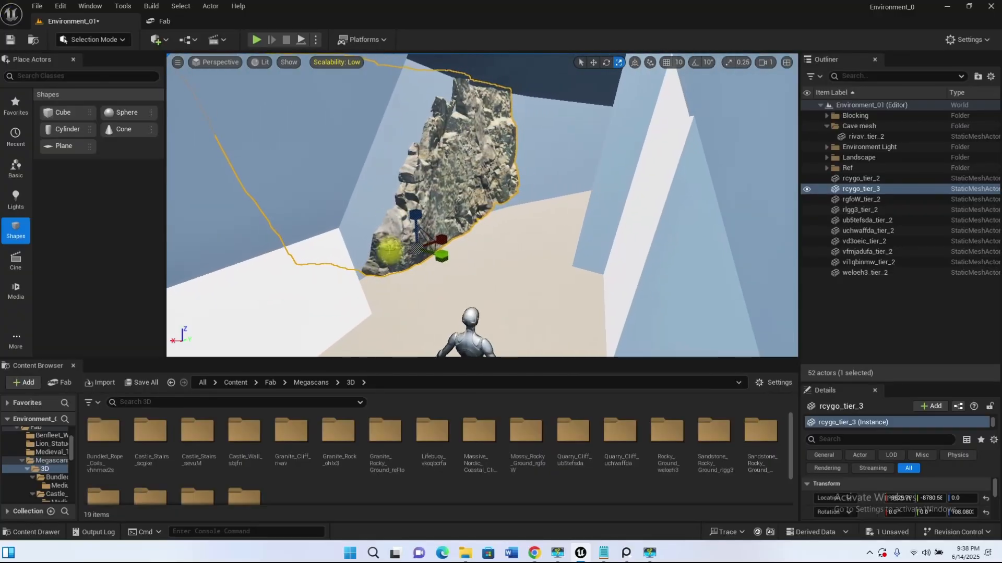
Reposition the resized cliff copy so it covers the blocking wall just inside the cave entrance
{"action": "left_click_drag", "start_coordinate": [445, 256], "coordinate": [484, 271]}
{"action": "mouse_move", "coordinate": [571, 252]}
{"action": "right_mouse_down"}
{"action": "mouse_move", "coordinate": [592, 262]}
{"action": "mouse_move", "coordinate": [637, 250]}
{"action": "mouse_move", "coordinate": [562, 261]}
{"action": "right_mouse_up"}
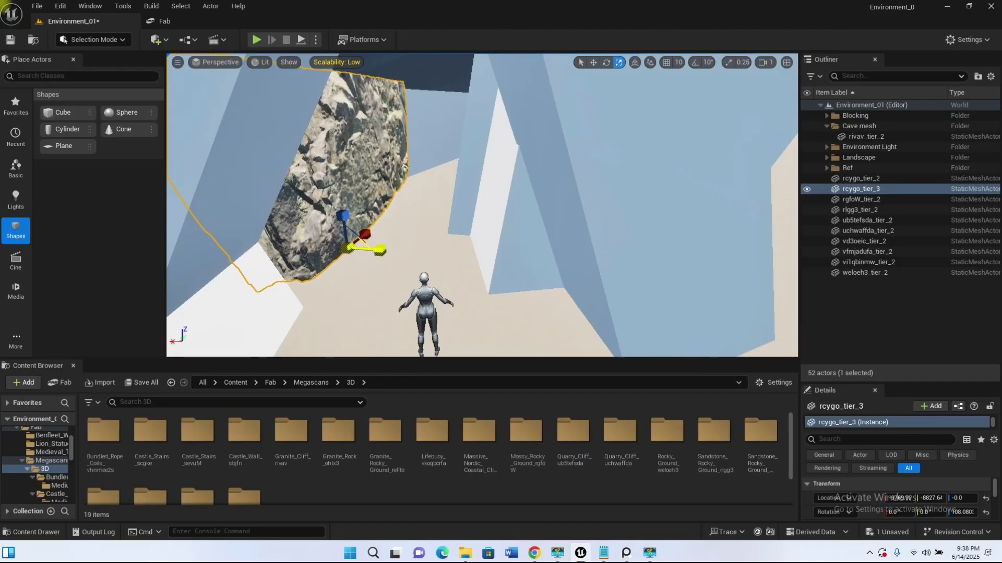
{"action": "right_click_drag", "start_coordinate": [459, 243], "coordinate": [448, 214]}
{"action": "key", "text": "w"}
{"action": "key", "text": "s"}
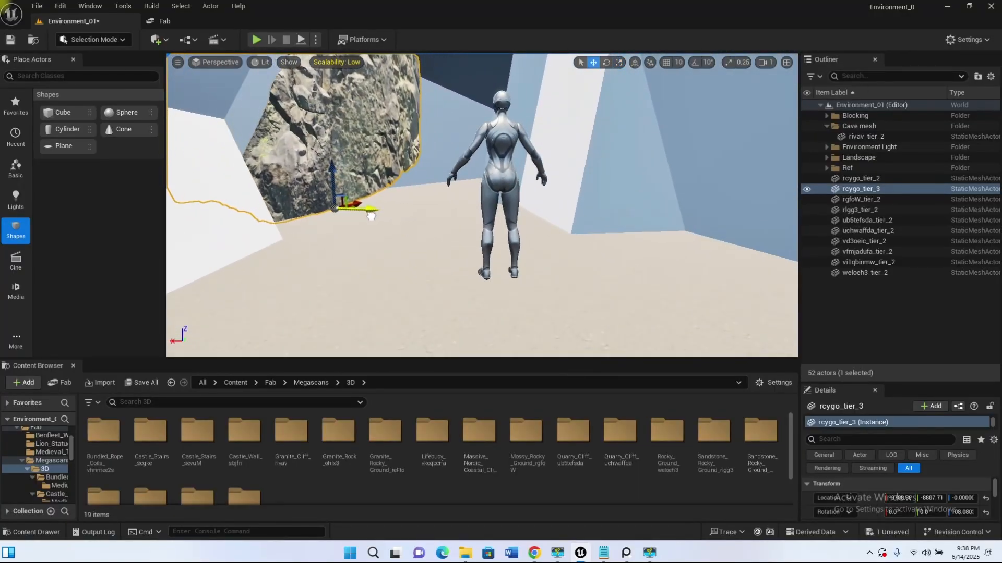
{"action": "key", "text": "s"}
Duplicate the entrance cliff farther along the same cave wall, overlapping the first piece
{"action": "right_click_drag", "start_coordinate": [413, 280], "coordinate": [393, 282]}
{"action": "key", "text": "w"}
{"action": "key", "text": "w"}
{"action": "key", "text": "s"}
{"action": "key", "text": "d"}
{"action": "key", "text": "a"}
{"action": "right_click_drag", "start_coordinate": [174, 296], "coordinate": [171, 297]}
{"action": "key", "text": "d"}
{"action": "left_click_drag", "start_coordinate": [193, 221], "coordinate": [408, 316], "text": "alt"}
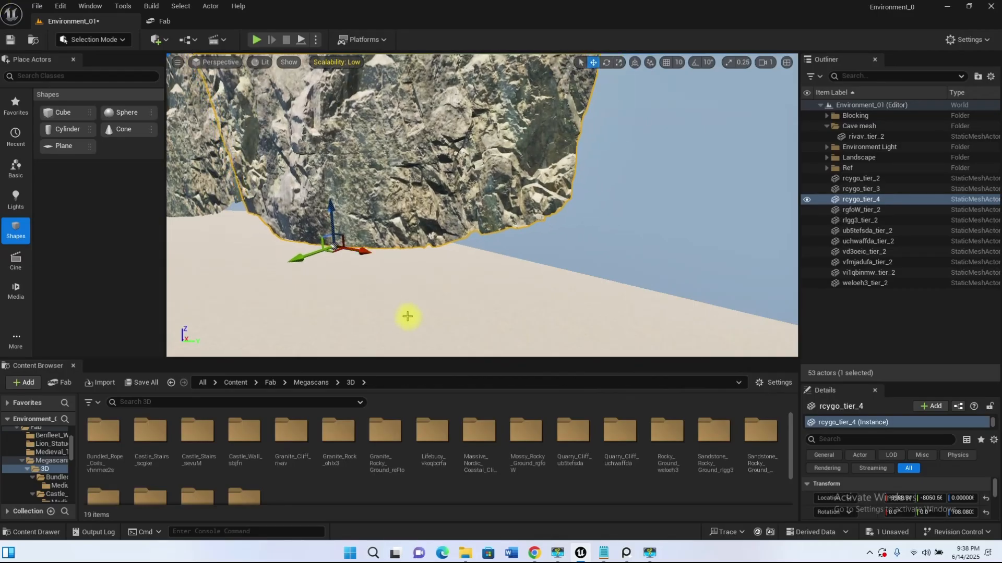
{"action": "right_click_drag", "start_coordinate": [508, 170], "coordinate": [489, 159]}
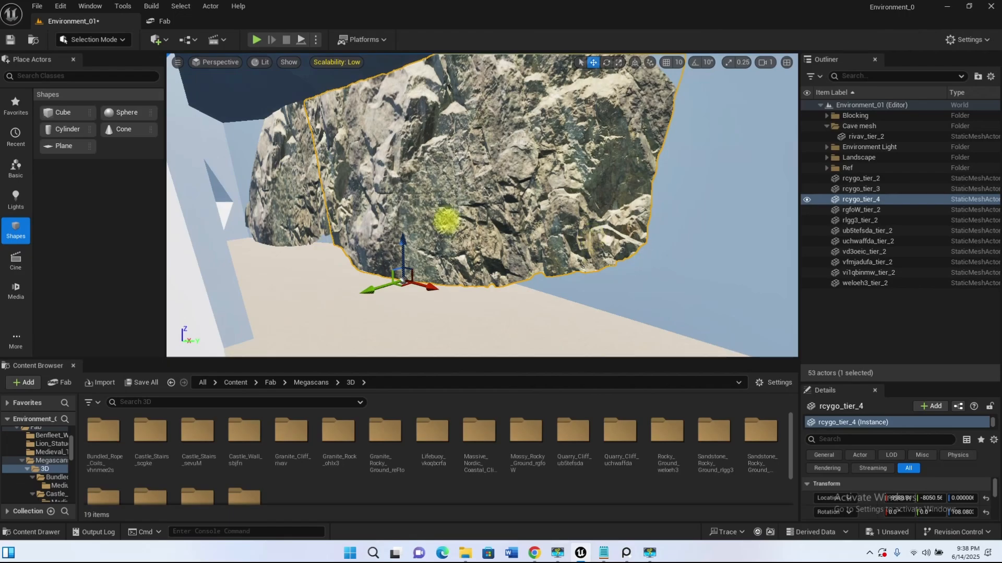
{"action": "mouse_move", "coordinate": [459, 239]}
{"action": "right_mouse_down"}
{"action": "mouse_move", "coordinate": [413, 235]}
{"action": "mouse_move", "coordinate": [436, 253]}
{"action": "mouse_move", "coordinate": [514, 256]}
{"action": "mouse_move", "coordinate": [472, 258]}
{"action": "mouse_move", "coordinate": [468, 239]}
{"action": "right_mouse_up"}
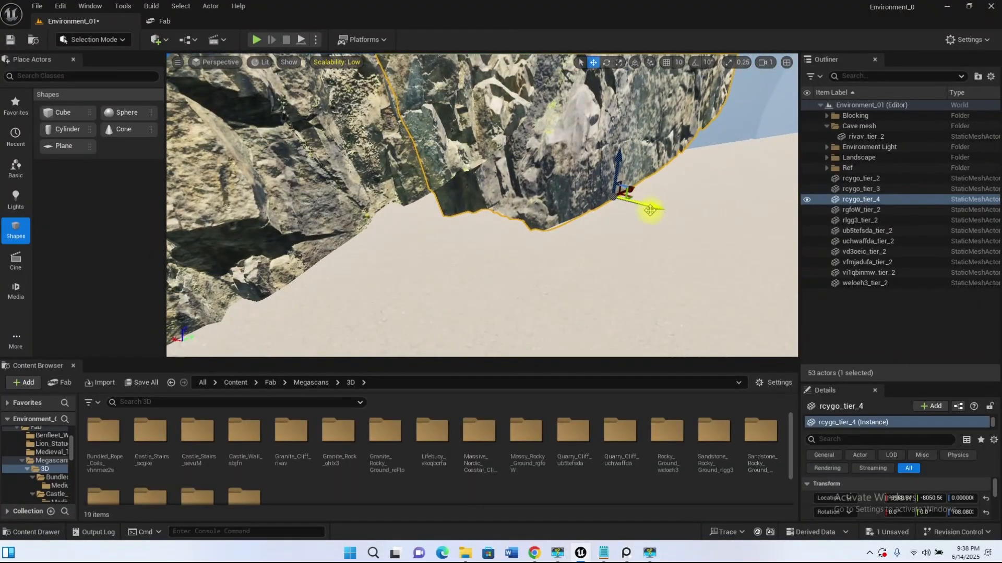
Shift the second wall cliff horizontally so it blends into the first one along the blocking wall
{"action": "right_click_drag", "start_coordinate": [546, 164], "coordinate": [546, 163]}
{"action": "key", "text": "d"}
{"action": "left_click_drag", "start_coordinate": [496, 187], "coordinate": [458, 199]}
{"action": "key", "text": "d"}
{"action": "right_click_drag", "start_coordinate": [387, 217], "coordinate": [246, 209]}
{"action": "left_click", "coordinate": [540, 171]}
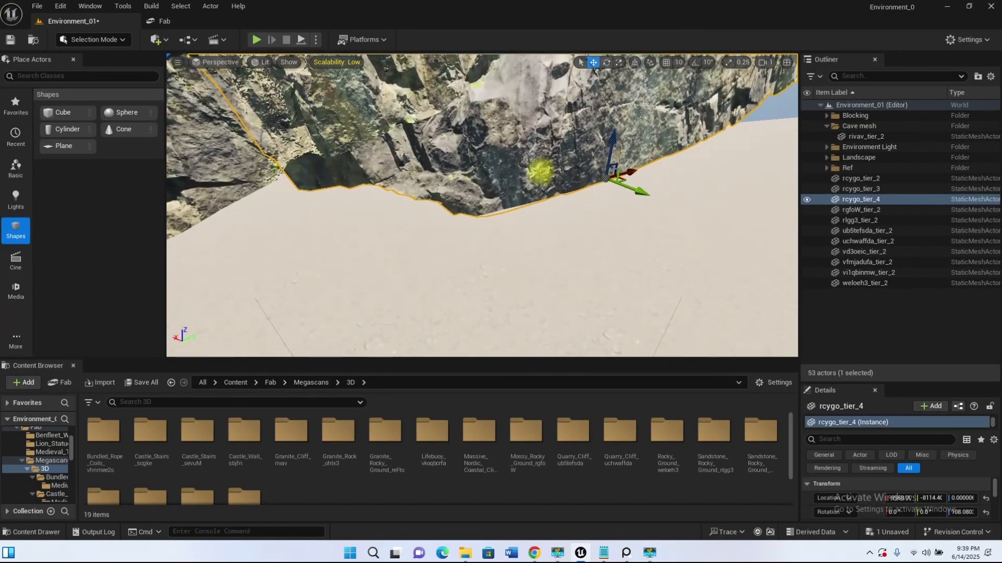
{"action": "left_click_drag", "start_coordinate": [632, 169], "coordinate": [607, 202]}
{"action": "right_click_drag", "start_coordinate": [607, 201], "coordinate": [699, 199]}
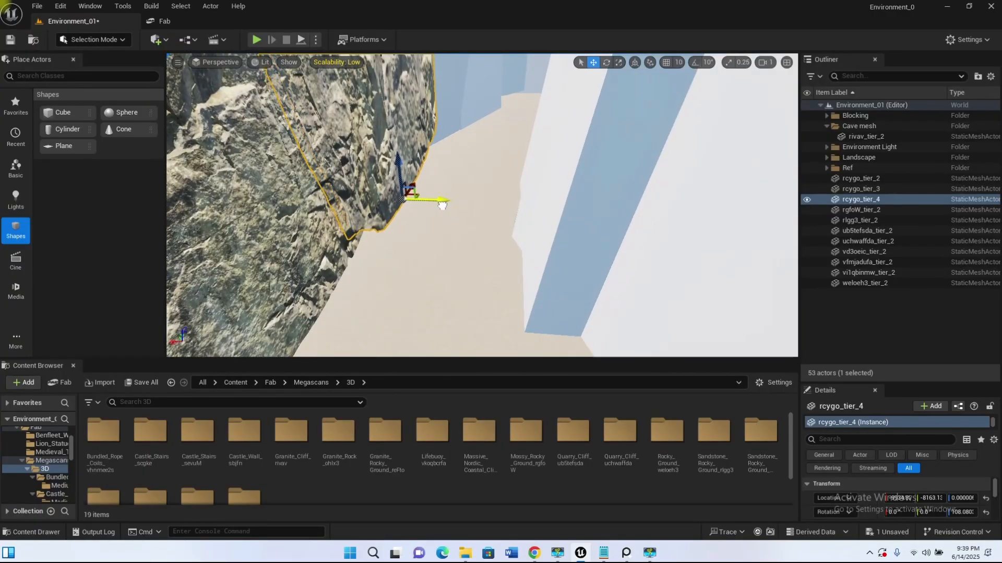
{"action": "right_click_drag", "start_coordinate": [424, 249], "coordinate": [379, 268]}
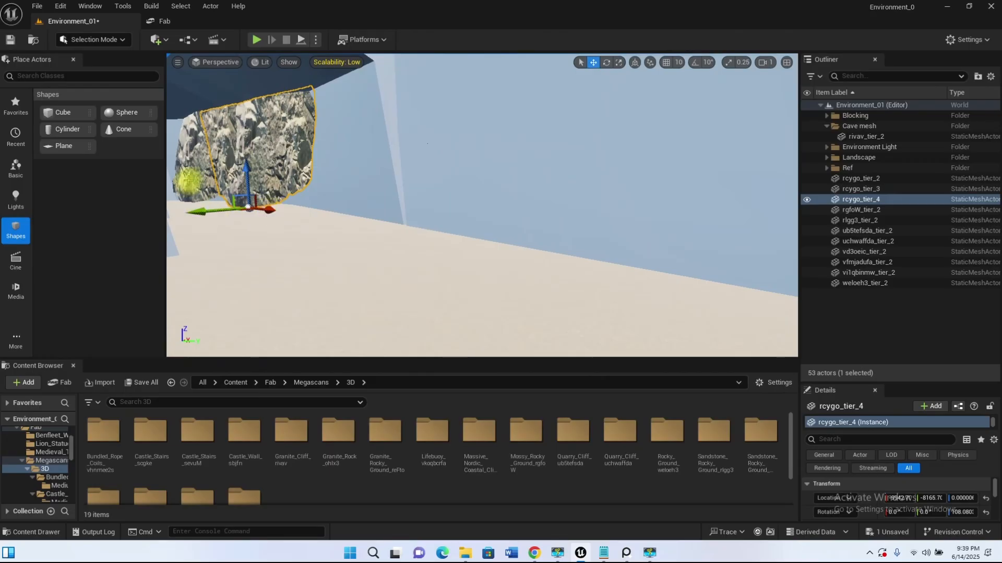
Add another copy of the cliff to fill the seam between the two overlapping wall pieces
{"action": "right_click_drag", "start_coordinate": [379, 268], "coordinate": [420, 303]}
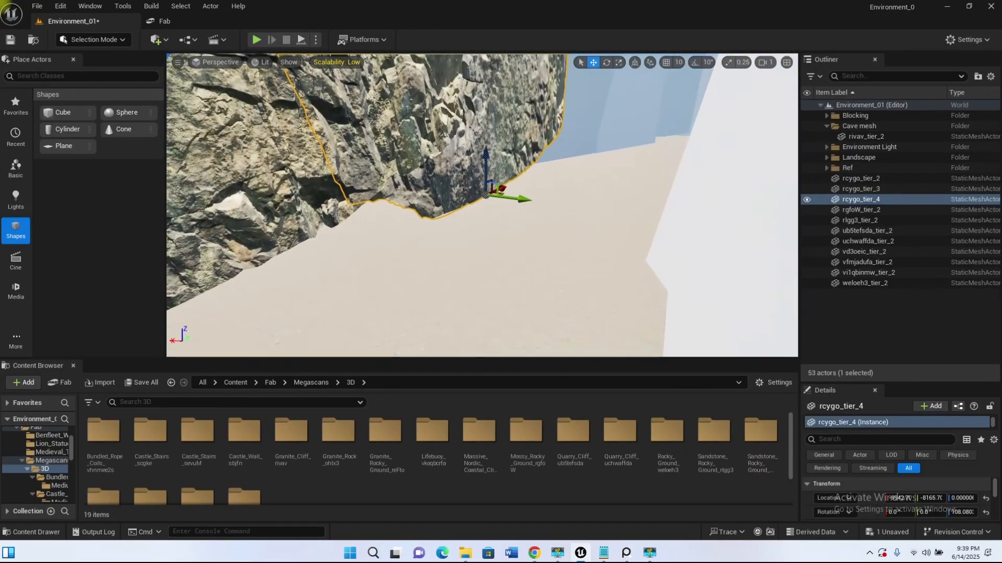
{"action": "right_click_drag", "start_coordinate": [443, 240], "coordinate": [433, 241]}
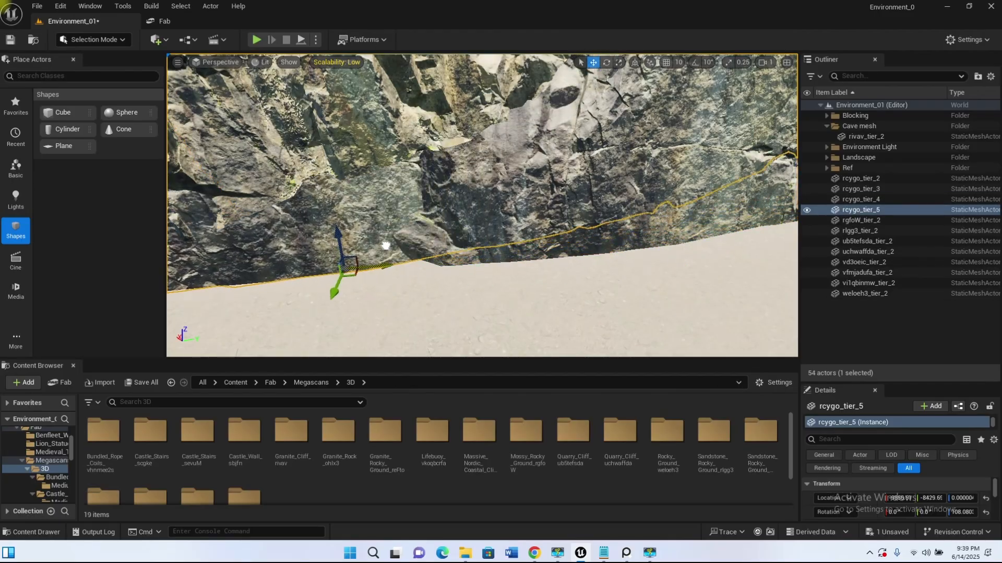
{"action": "right_click_drag", "start_coordinate": [473, 305], "coordinate": [493, 227]}
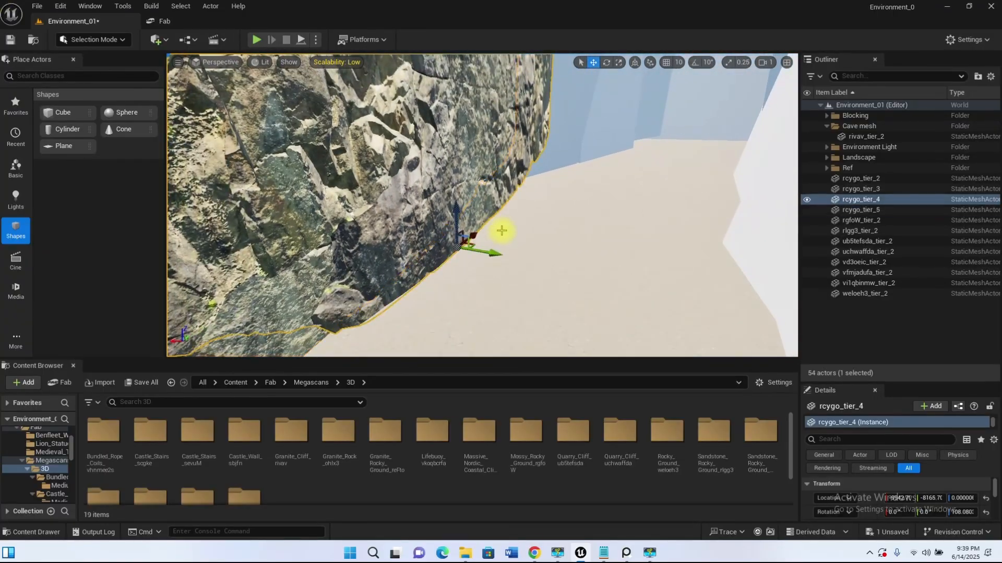
Duplicate rcygo_tier_4 deeper along the cave wall and mirror the copy by setting its X scale to -0.583239
{"action": "left_click_drag", "start_coordinate": [489, 249], "coordinate": [488, 252]}
{"action": "right_click_drag", "start_coordinate": [494, 243], "coordinate": [516, 253]}
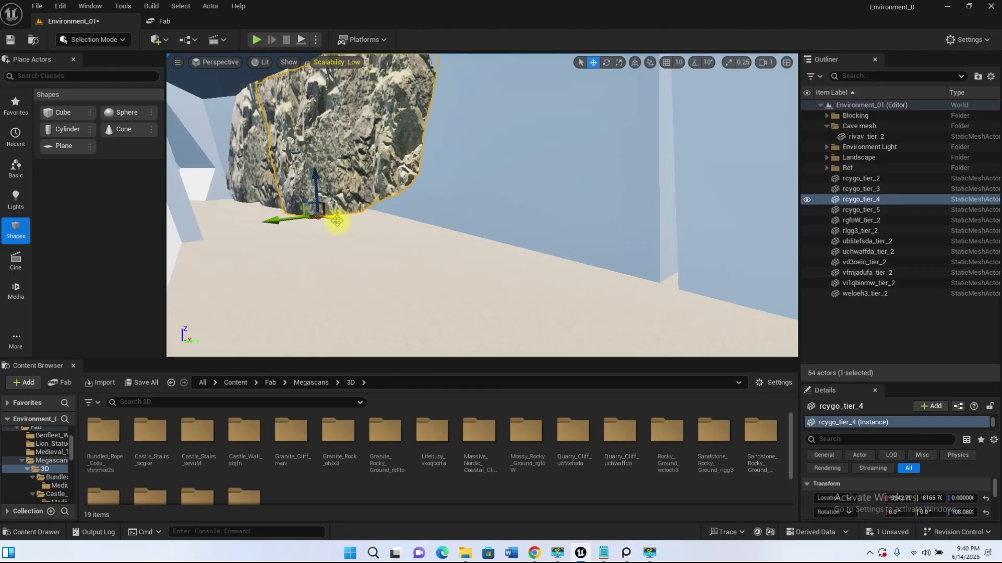
{"action": "left_click_drag", "start_coordinate": [338, 221], "coordinate": [517, 303], "text": "alt"}
{"action": "mouse_move", "coordinate": [560, 330]}
{"action": "right_mouse_down"}
{"action": "mouse_move", "coordinate": [566, 308]}
{"action": "mouse_move", "coordinate": [582, 300]}
{"action": "mouse_move", "coordinate": [580, 330]}
{"action": "mouse_move", "coordinate": [560, 330]}
{"action": "right_mouse_up"}
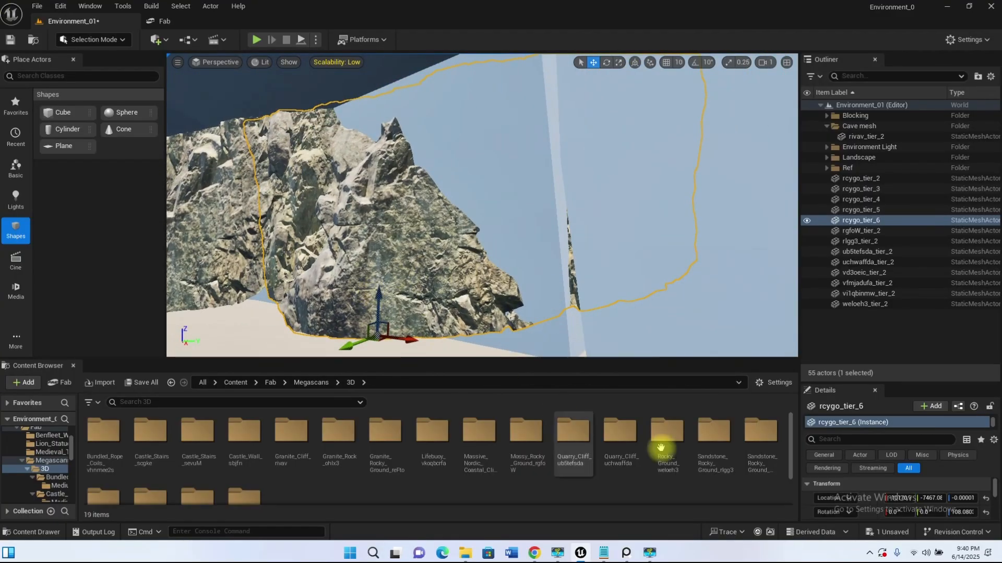
{"action": "left_click_drag", "start_coordinate": [899, 382], "coordinate": [901, 206]}
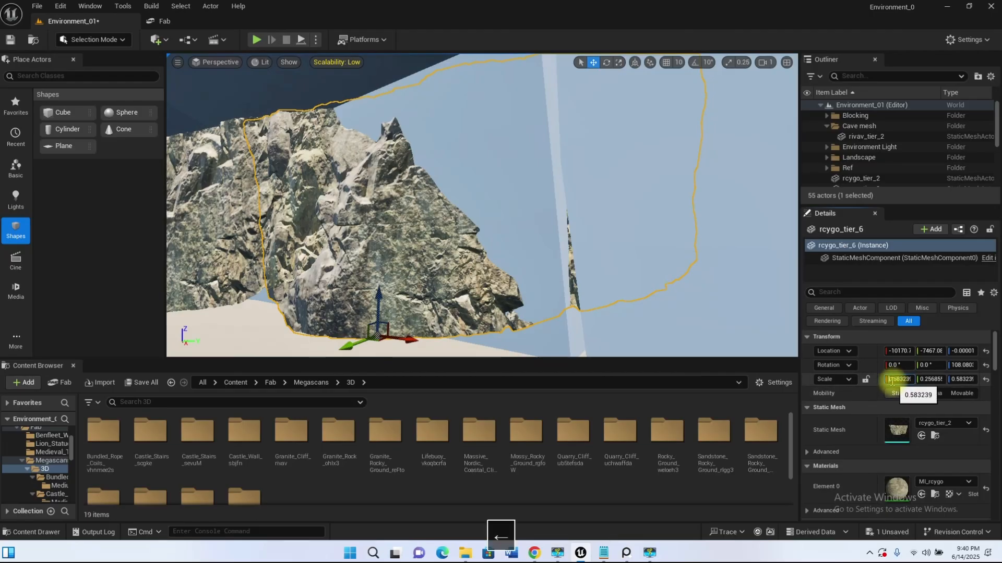
{"action": "key", "text": "Return"}
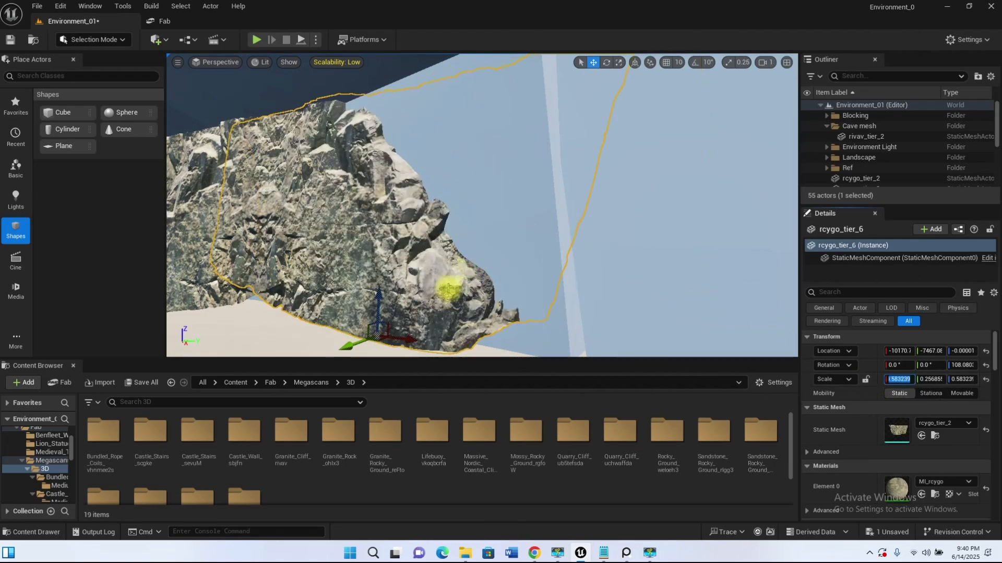
Move the mirrored cliff against its neighbour and tilt it about 8.9° around the X axis
{"action": "left_click_drag", "start_coordinate": [409, 340], "coordinate": [366, 335]}
{"action": "right_click_drag", "start_coordinate": [381, 270], "coordinate": [425, 276]}
{"action": "key", "text": "s"}
{"action": "left_click_drag", "start_coordinate": [699, 234], "coordinate": [627, 233]}
{"action": "mouse_move", "coordinate": [293, 210]}
{"action": "right_mouse_down"}
{"action": "mouse_move", "coordinate": [402, 211]}
{"action": "mouse_move", "coordinate": [373, 190]}
{"action": "mouse_move", "coordinate": [334, 182]}
{"action": "mouse_move", "coordinate": [230, 184]}
{"action": "mouse_move", "coordinate": [248, 196]}
{"action": "mouse_move", "coordinate": [255, 164]}
{"action": "mouse_move", "coordinate": [261, 193]}
{"action": "mouse_move", "coordinate": [301, 216]}
{"action": "right_mouse_up"}
{"action": "key", "text": "w"}
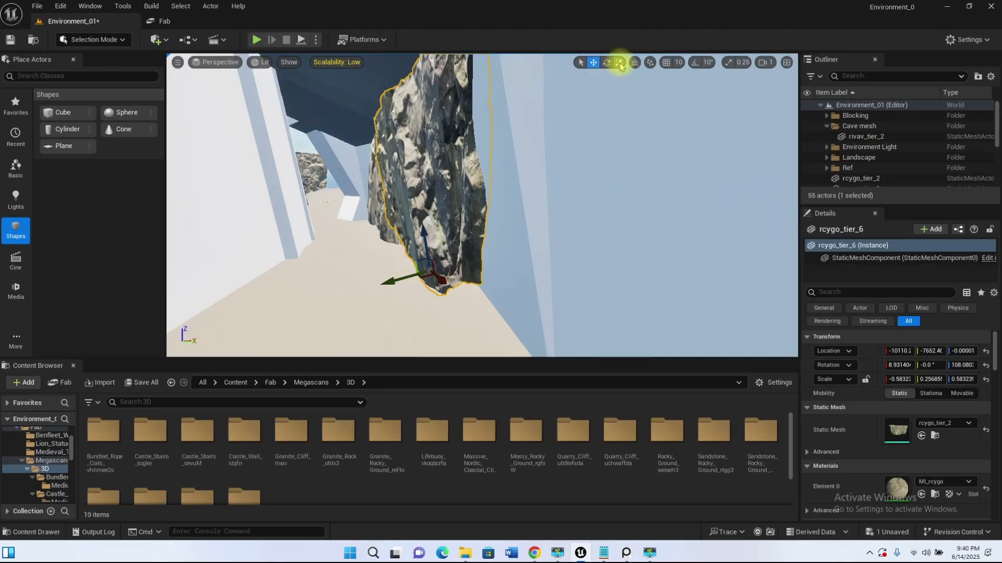
Switch the transform gizmo to world space and shift the mirrored cliff along X to fit the cave wall
{"action": "left_click", "coordinate": [635, 63]}
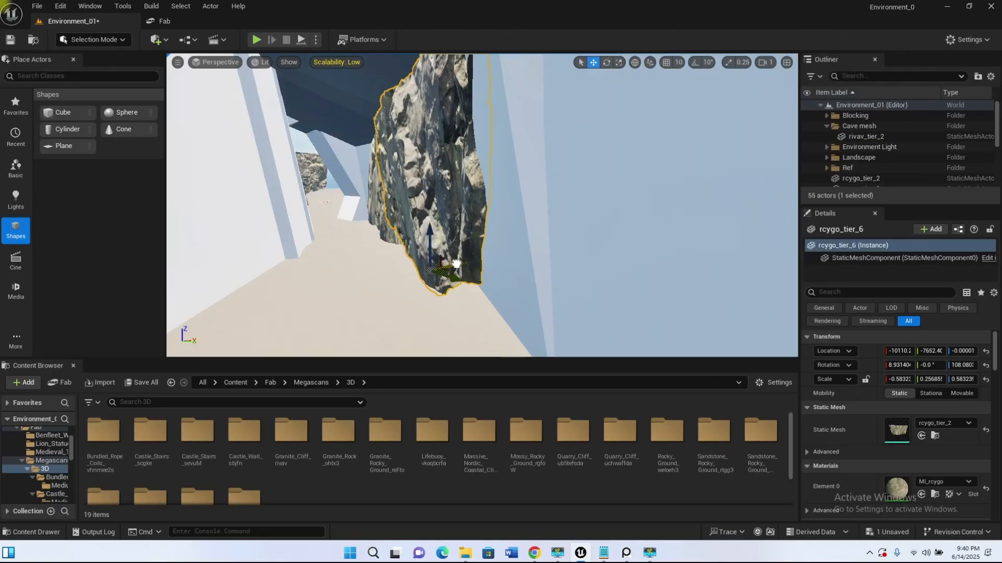
{"action": "right_click_drag", "start_coordinate": [469, 270], "coordinate": [630, 249]}
{"action": "key", "text": "a"}
{"action": "key", "text": "s"}
{"action": "key", "text": "w"}
{"action": "key", "text": "w"}
{"action": "key", "text": "d"}
{"action": "key", "text": "a"}
{"action": "key", "text": "d"}
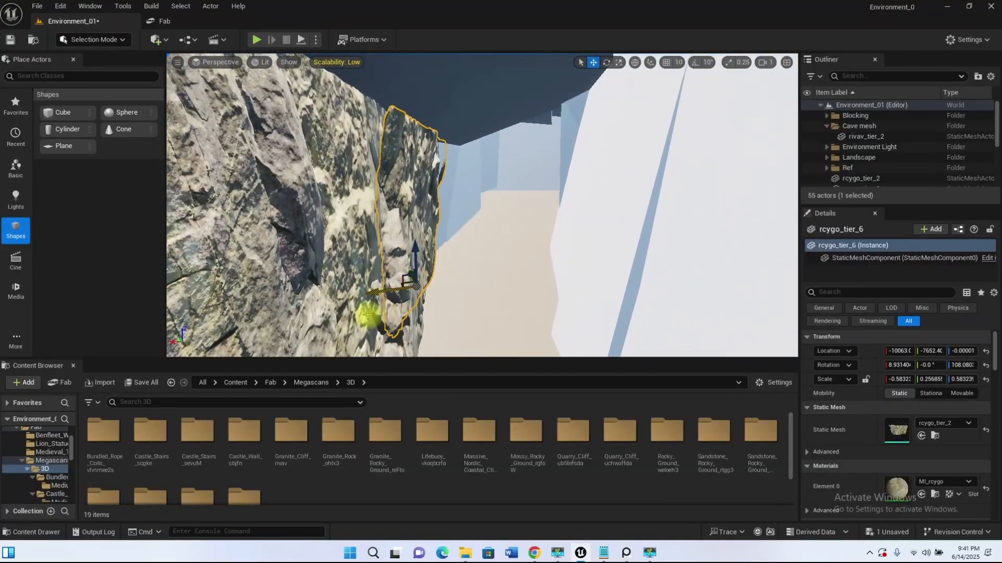
{"action": "right_click_drag", "start_coordinate": [426, 300], "coordinate": [422, 303]}
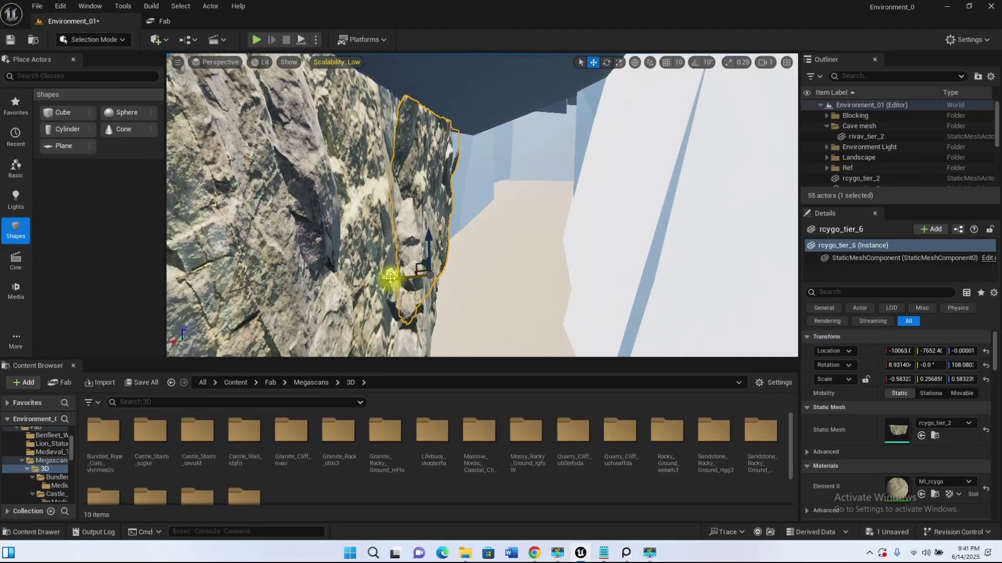
Duplicate the rivav_tier_2 cliff from the asset line-up and place the copy deeper inside the blocked-out cave passage
{"action": "key", "text": "w"}
{"action": "right_click_drag", "start_coordinate": [520, 242], "coordinate": [579, 285]}
{"action": "key", "text": "s"}
{"action": "key", "text": "w"}
{"action": "left_click", "coordinate": [542, 208]}
{"action": "key", "text": "s"}
{"action": "right_click_drag", "start_coordinate": [532, 191], "coordinate": [266, 198]}
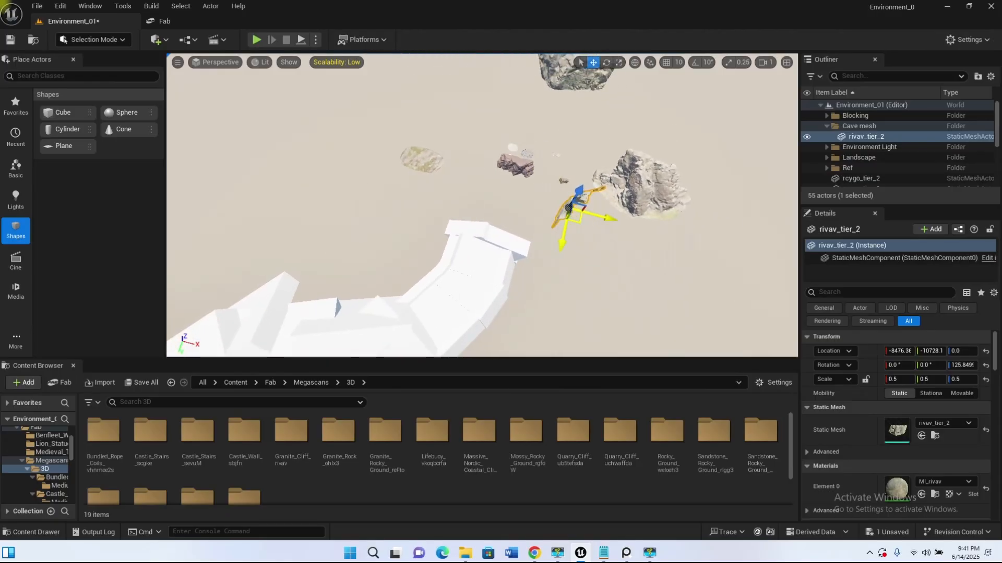
{"action": "left_click_drag", "start_coordinate": [577, 218], "coordinate": [429, 298], "text": "alt"}
{"action": "key", "text": "f"}
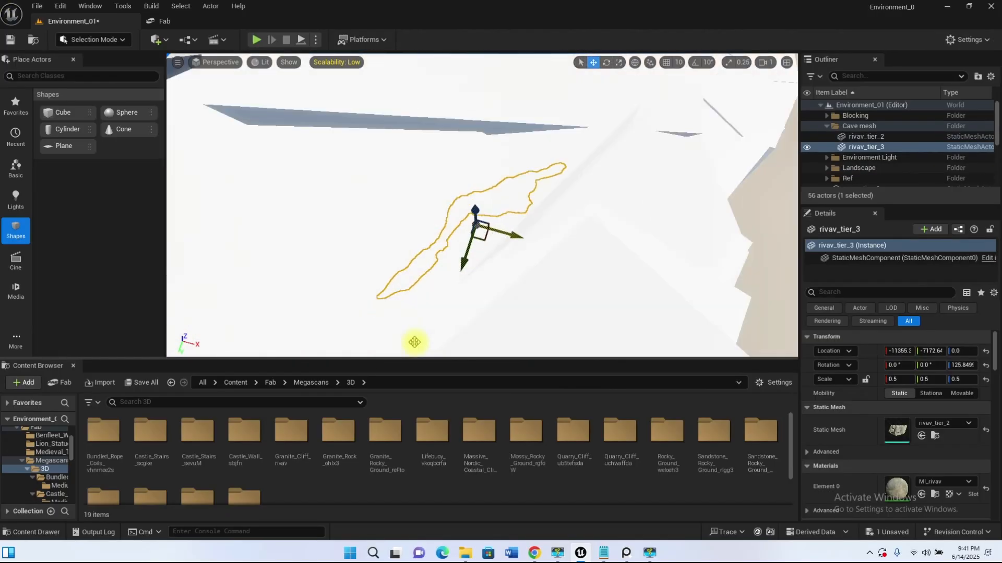
{"action": "right_click_drag", "start_coordinate": [489, 209], "coordinate": [379, 317]}
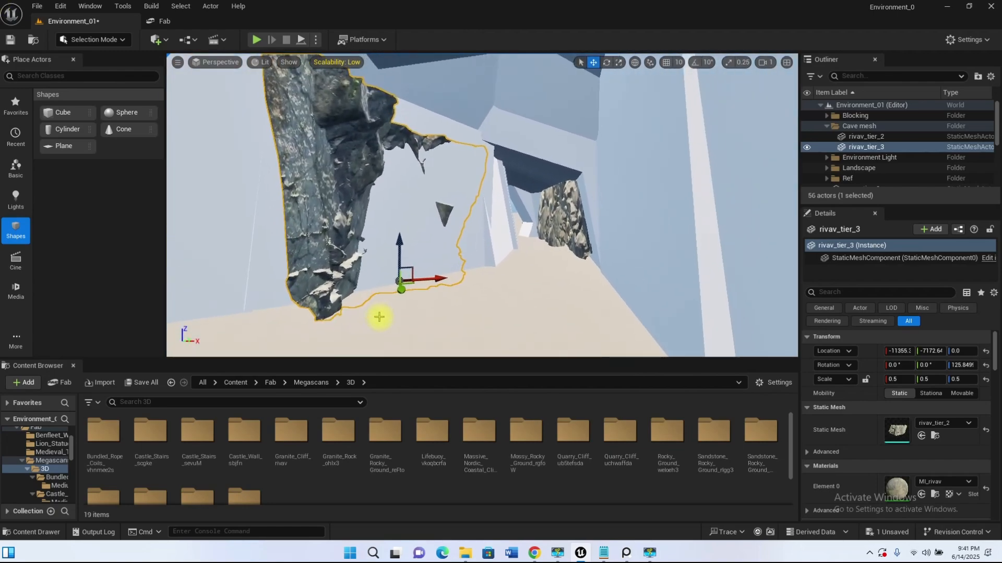
Rotate rivav_tier_3 to about -37.6° around Z and move it against the blocked-out cave wall
{"action": "left_click_drag", "start_coordinate": [353, 296], "coordinate": [455, 276]}
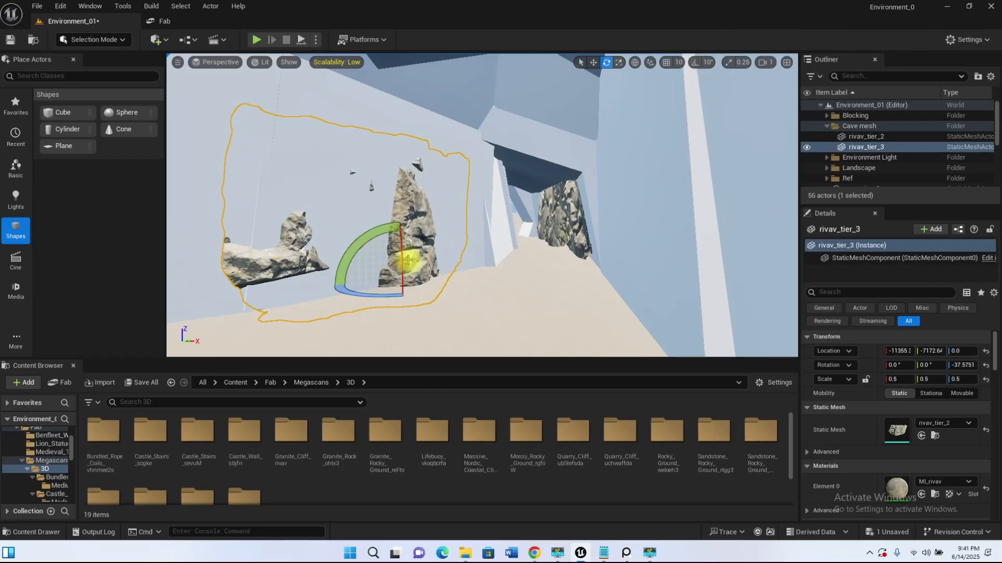
{"action": "key", "text": "w"}
{"action": "right_click_drag", "start_coordinate": [517, 300], "coordinate": [522, 323]}
{"action": "key", "text": "d"}
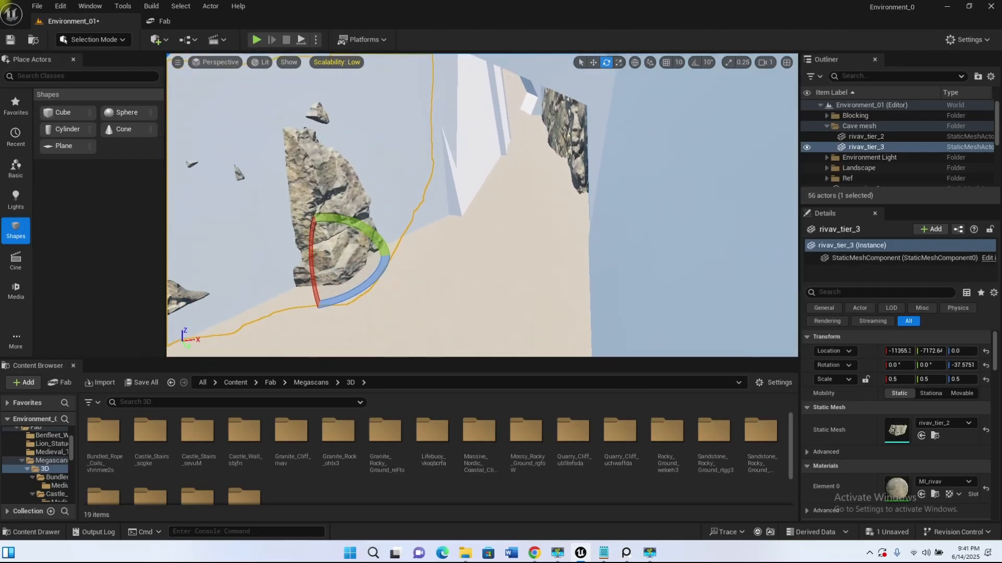
{"action": "left_click_drag", "start_coordinate": [335, 269], "coordinate": [477, 215]}
{"action": "right_click_drag", "start_coordinate": [507, 278], "coordinate": [580, 251]}
{"action": "key", "text": "a"}
{"action": "key", "text": "w"}
{"action": "key", "text": "s"}
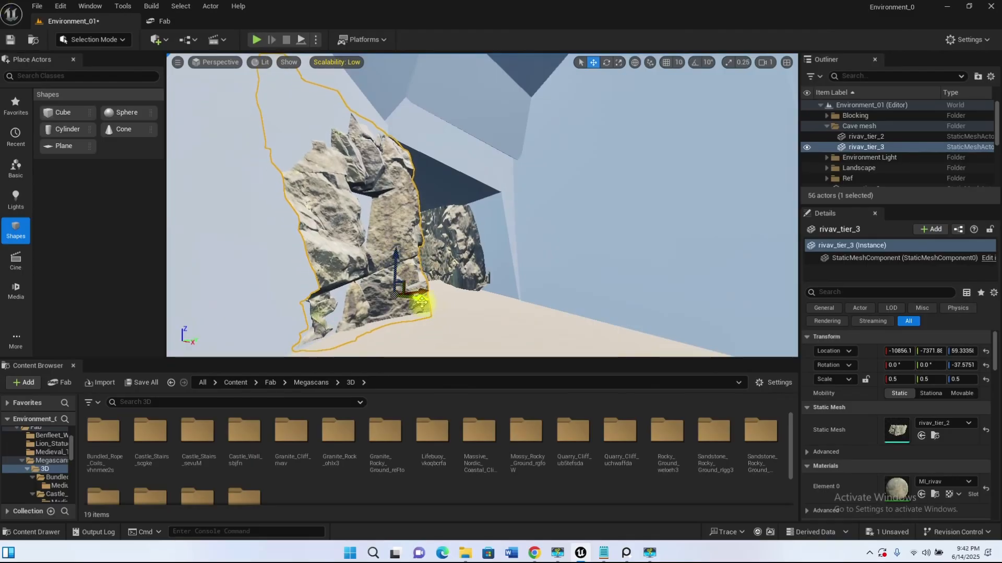
Switch the transform gizmo to local space and nudge rivav_tier_3 to about X -10891, Y -7418, Z 77
{"action": "right_click_drag", "start_coordinate": [662, 213], "coordinate": [660, 213]}
{"action": "key", "text": "w"}
{"action": "left_click", "coordinate": [634, 64]}
{"action": "right_click_drag", "start_coordinate": [504, 280], "coordinate": [480, 321]}
{"action": "key", "text": "d"}
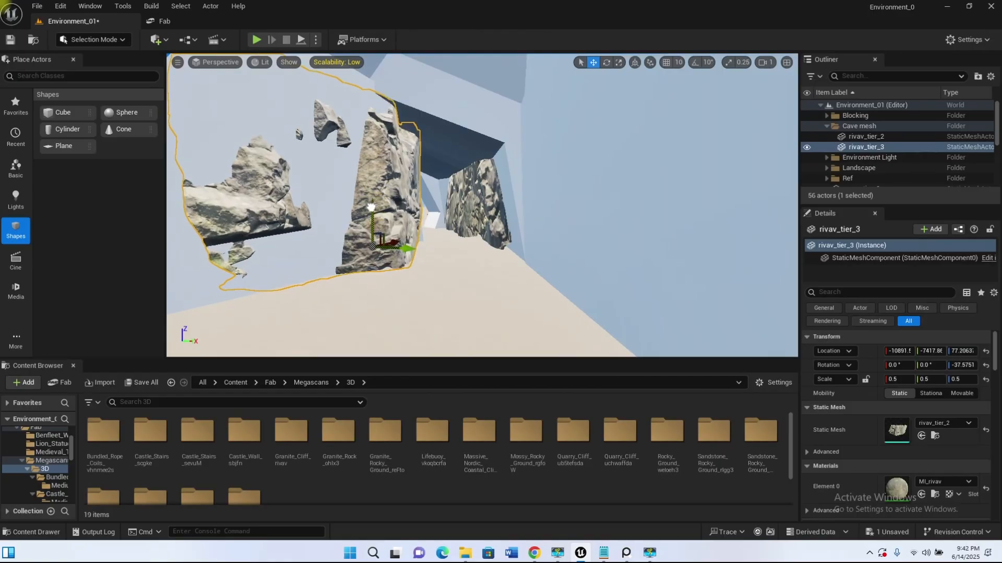
{"action": "key", "text": "d"}
Duplicate rcygo_tier_4 across the passage to the opposite wall and turn the copy to about -78.9° around Z
{"action": "right_click_drag", "start_coordinate": [403, 278], "coordinate": [324, 273]}
{"action": "key", "text": "w"}
{"action": "left_click", "coordinate": [597, 274]}
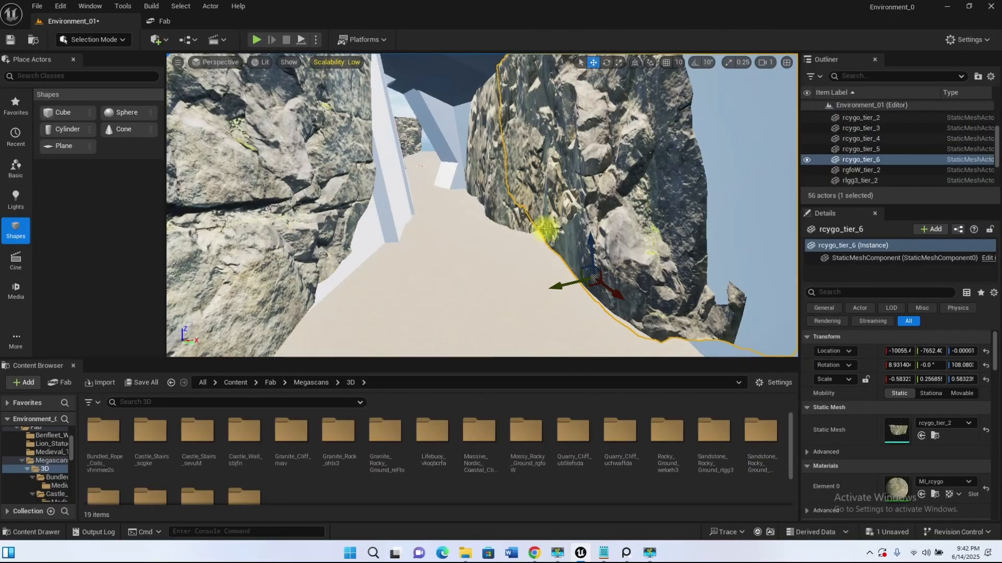
{"action": "left_click", "coordinate": [476, 228]}
{"action": "left_click_drag", "start_coordinate": [471, 225], "coordinate": [391, 228], "text": "alt"}
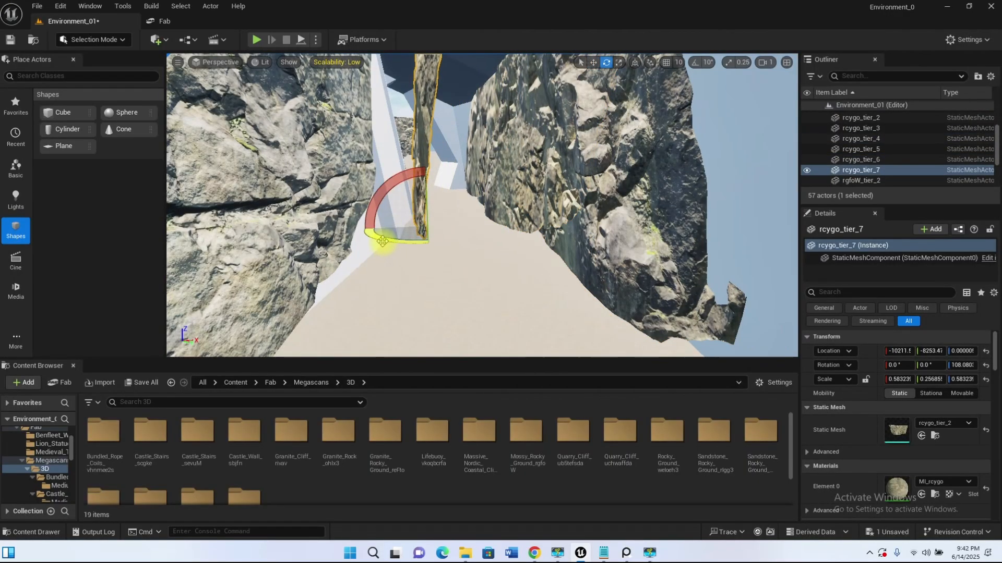
{"action": "left_click_drag", "start_coordinate": [383, 241], "coordinate": [428, 243]}
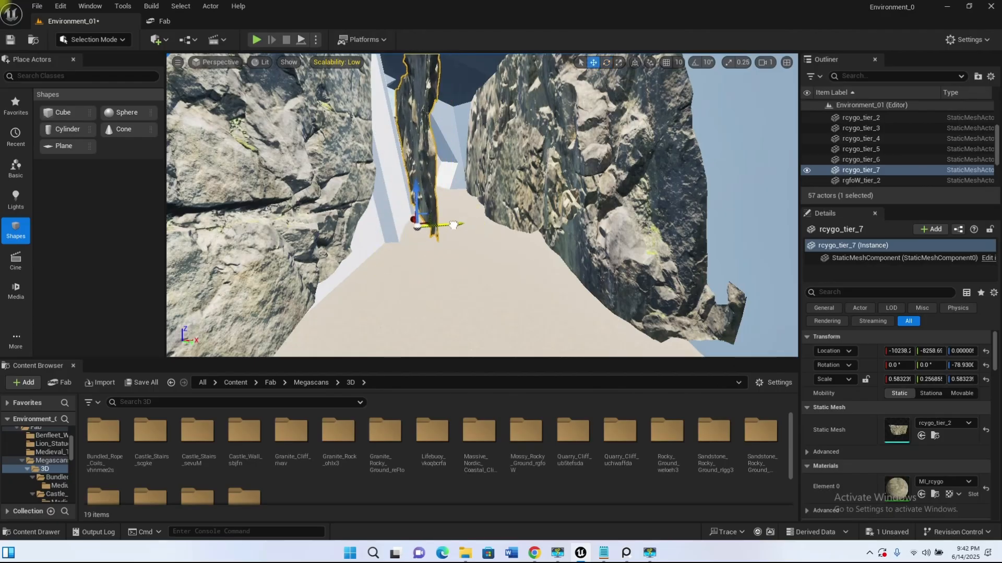
Fit rcygo_tier_7 against the opposite wall, rotating it to about -69° around Z and tilting it about -6.8° around X
{"action": "right_click_drag", "start_coordinate": [458, 239], "coordinate": [542, 189]}
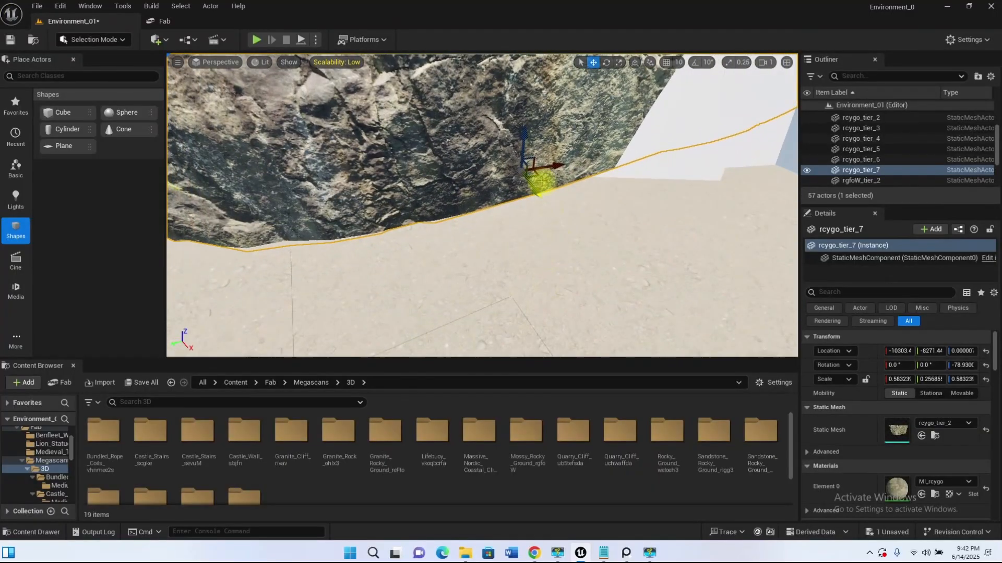
{"action": "left_click_drag", "start_coordinate": [539, 174], "coordinate": [576, 173]}
{"action": "right_click_drag", "start_coordinate": [577, 173], "coordinate": [387, 131]}
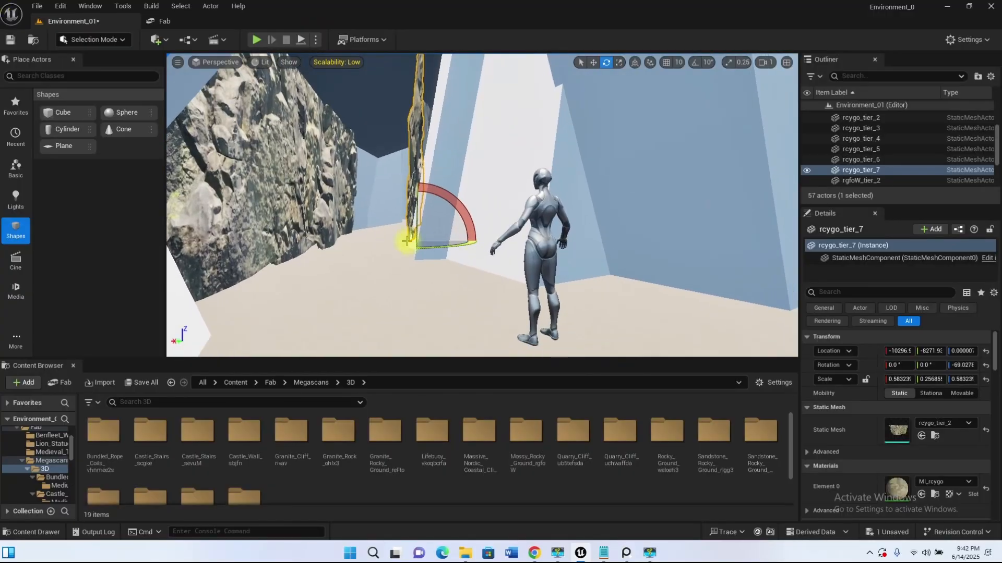
{"action": "left_click_drag", "start_coordinate": [449, 199], "coordinate": [442, 206]}
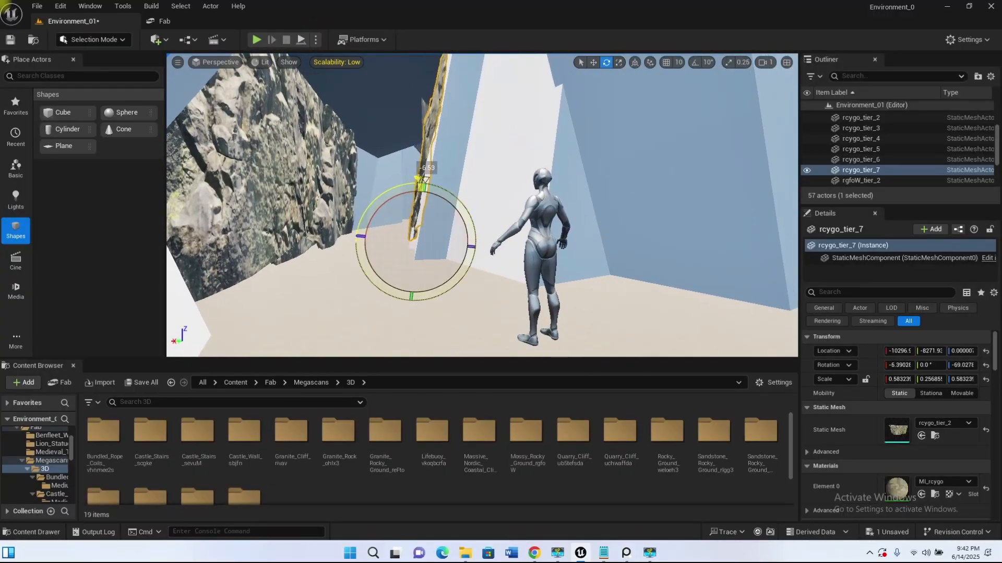
{"action": "right_click_drag", "start_coordinate": [423, 226], "coordinate": [402, 264]}
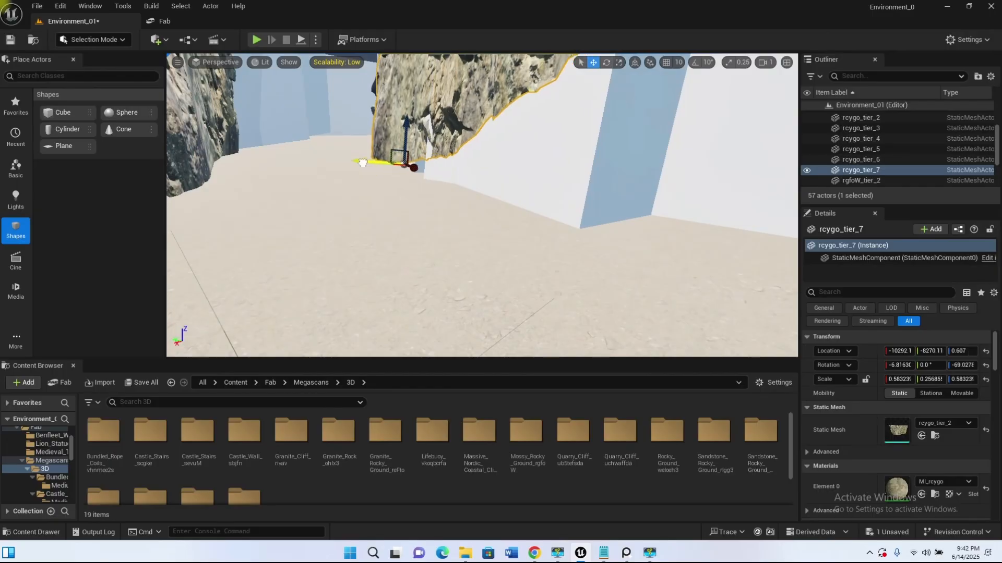
{"action": "right_click_drag", "start_coordinate": [362, 163], "coordinate": [522, 117]}
{"action": "right_click_drag", "start_coordinate": [418, 209], "coordinate": [391, 211]}
{"action": "right_click_drag", "start_coordinate": [458, 338], "coordinate": [472, 313]}
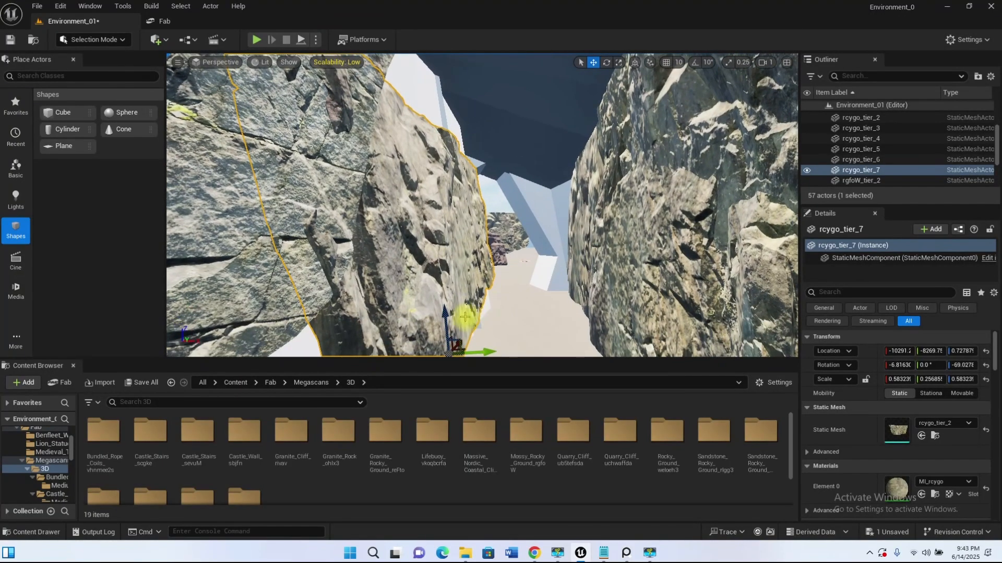
Duplicate rcygo_tier_7 upward to a height of about 362 and tilt the copy to about -10.4° around X along the wall
{"action": "left_click_drag", "start_coordinate": [449, 354], "coordinate": [434, 177], "text": "alt"}
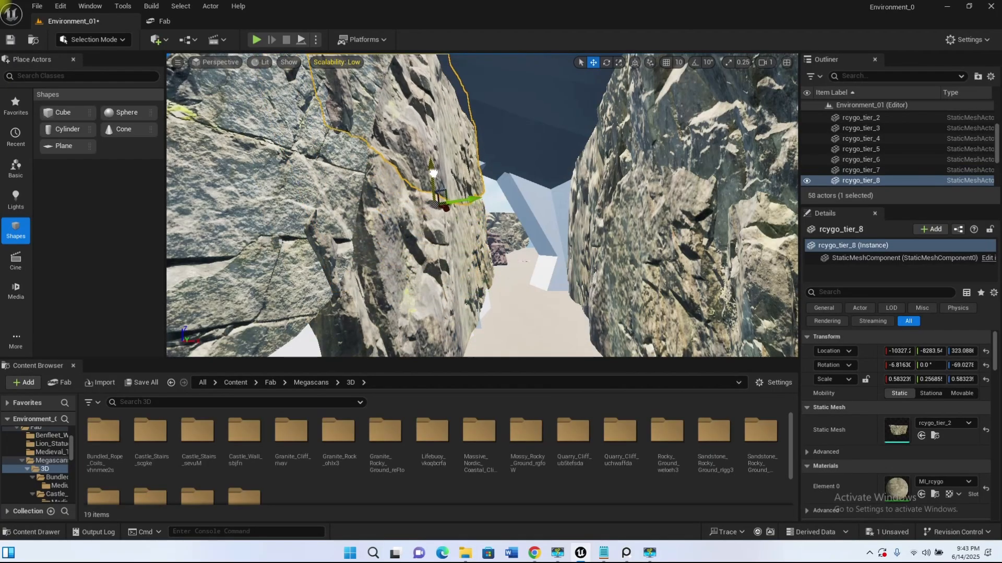
{"action": "right_click_drag", "start_coordinate": [489, 196], "coordinate": [535, 216]}
{"action": "right_click_drag", "start_coordinate": [453, 196], "coordinate": [455, 211]}
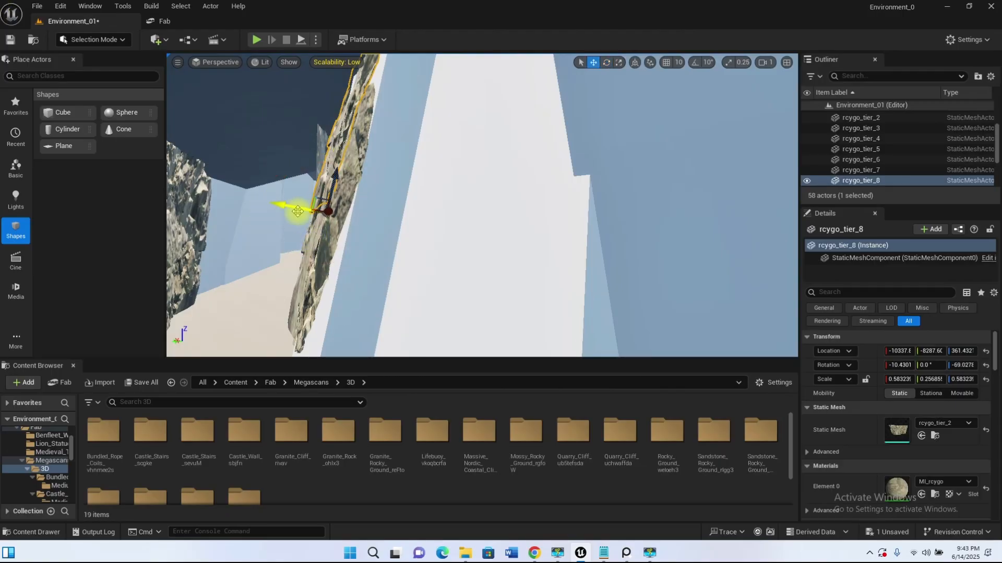
{"action": "right_click_drag", "start_coordinate": [285, 226], "coordinate": [314, 203]}
{"action": "key", "text": "a"}
{"action": "key", "text": "w"}
{"action": "key", "text": "s"}
{"action": "key", "text": "w"}
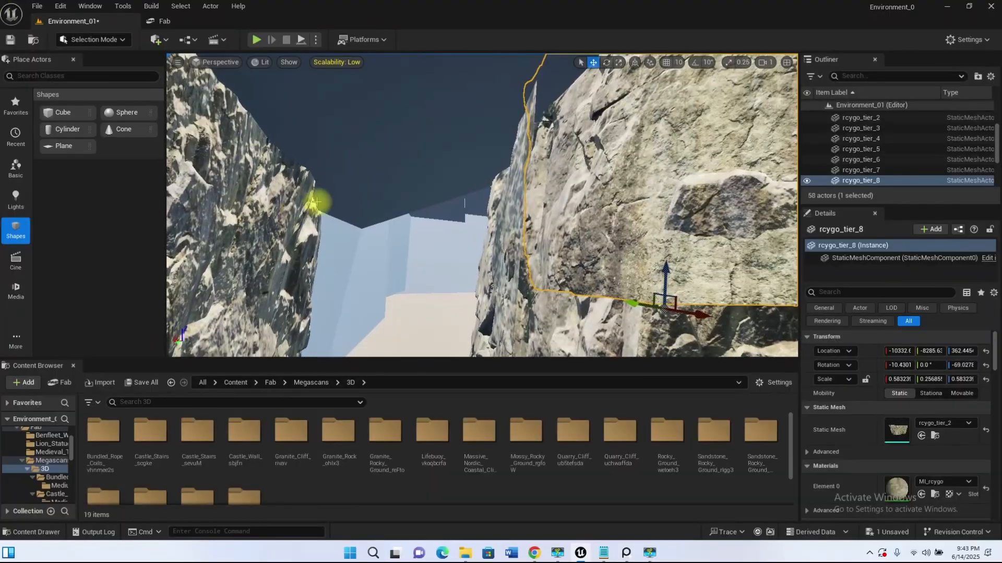
Tilt the rivav_tier_3 cliff to about -5.8° around X and shift it to follow the cave wall
{"action": "left_click", "coordinate": [500, 209]}
{"action": "key", "text": "w"}
{"action": "right_click_drag", "start_coordinate": [476, 260], "coordinate": [608, 303]}
{"action": "key", "text": "s"}
{"action": "right_click_drag", "start_coordinate": [386, 295], "coordinate": [434, 289]}
{"action": "key", "text": "s"}
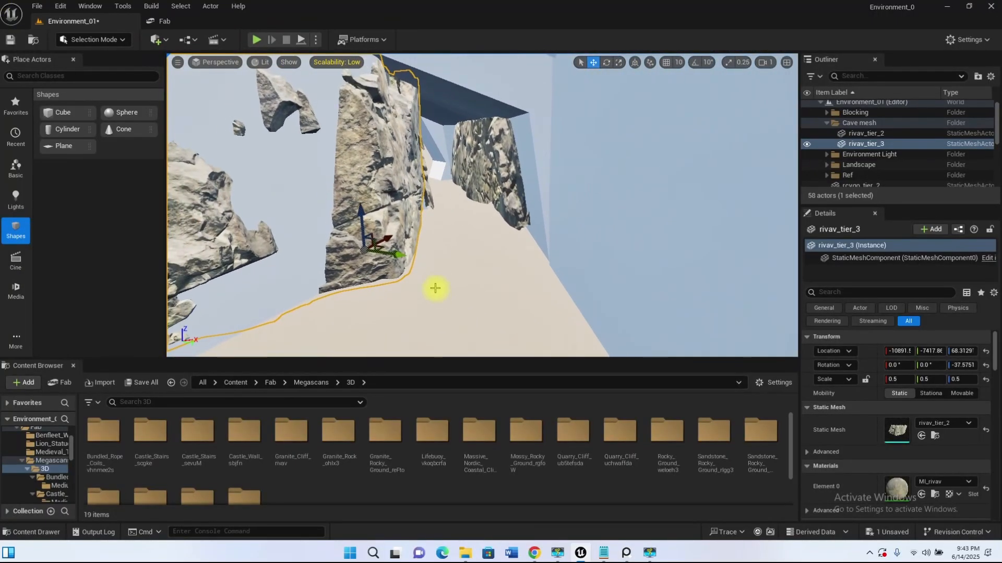
{"action": "left_click_drag", "start_coordinate": [403, 236], "coordinate": [403, 243]}
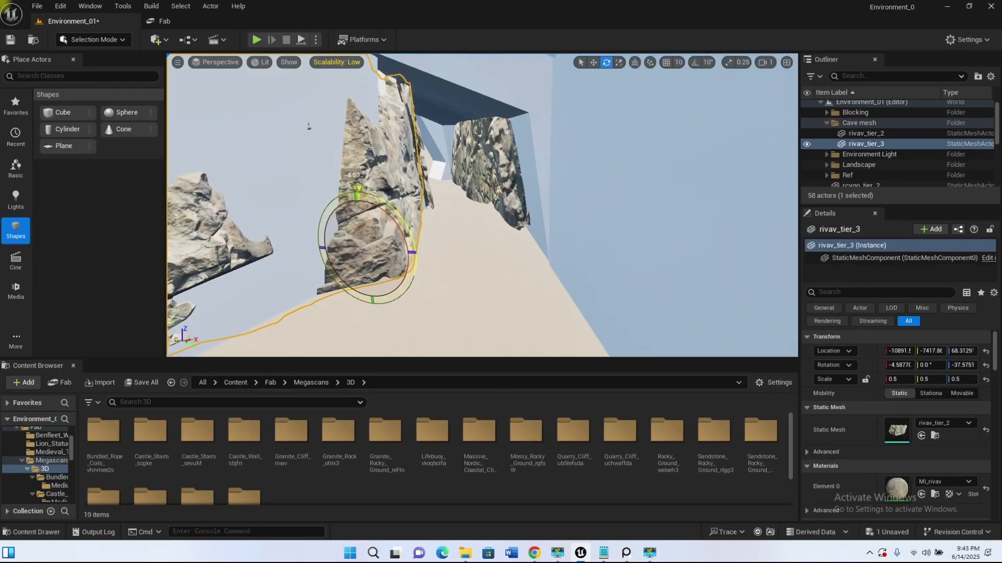
{"action": "right_click_drag", "start_coordinate": [454, 230], "coordinate": [482, 235]}
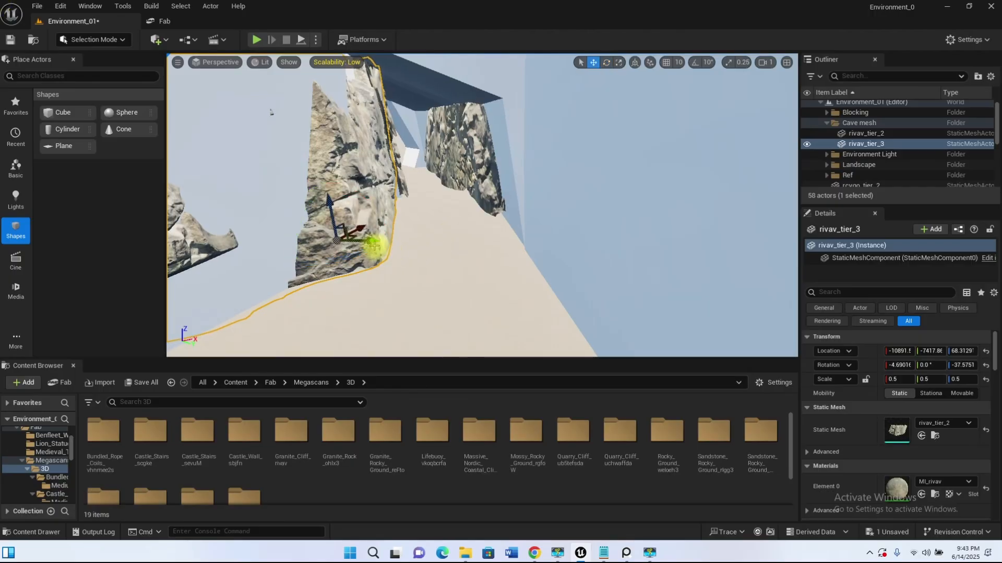
{"action": "left_click_drag", "start_coordinate": [375, 245], "coordinate": [391, 217]}
{"action": "key", "text": "e"}
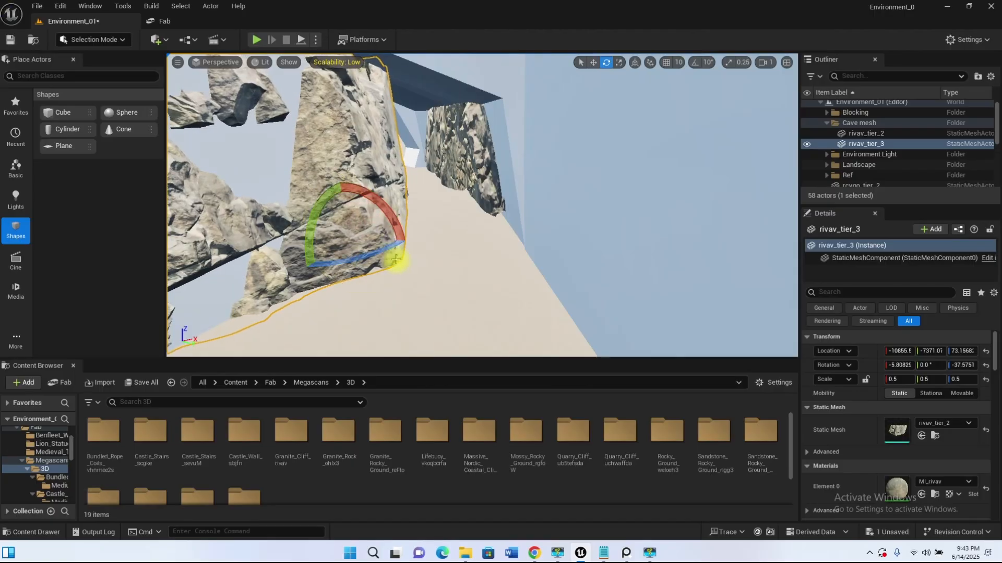
{"action": "left_click_drag", "start_coordinate": [386, 241], "coordinate": [396, 241]}
{"action": "key", "text": "w"}
Duplicate rcygo_tier_4 across the passage again and turn the copy to about -56.8° around Z
{"action": "right_click_drag", "start_coordinate": [443, 286], "coordinate": [509, 258]}
{"action": "left_click", "coordinate": [493, 198]}
{"action": "key", "text": "s"}
{"action": "left_click", "coordinate": [468, 174]}
{"action": "left_click", "coordinate": [519, 222]}
{"action": "left_click", "coordinate": [472, 185]}
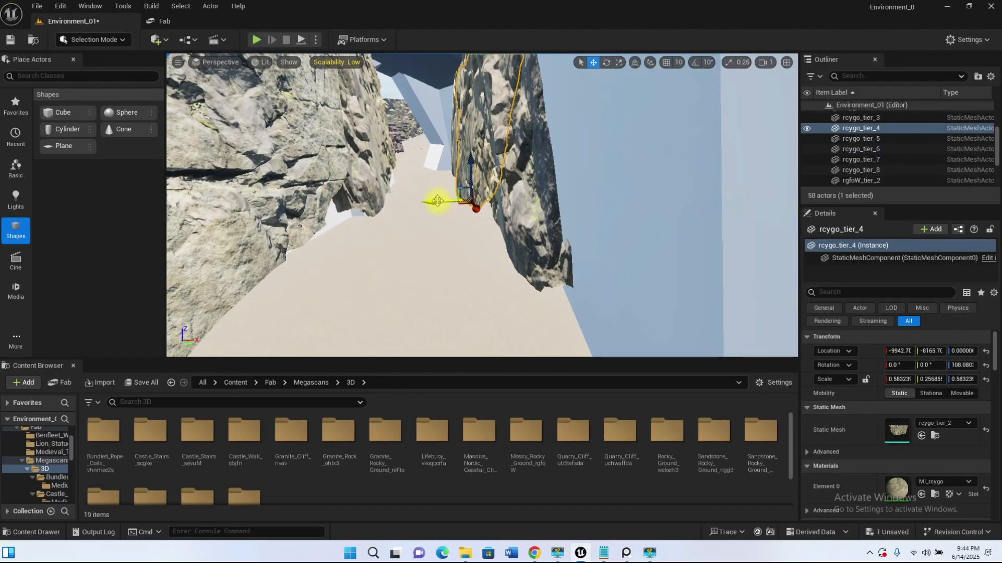
{"action": "left_click_drag", "start_coordinate": [437, 200], "coordinate": [367, 203], "text": "alt"}
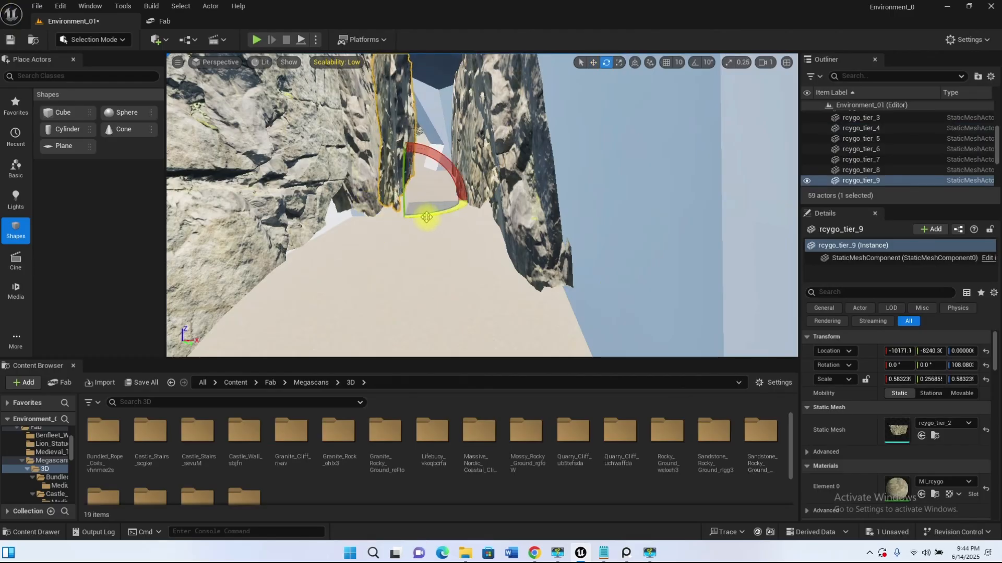
{"action": "left_click_drag", "start_coordinate": [469, 206], "coordinate": [425, 205]}
Move rcygo_tier_9 forward along the wall toward the passage entrance, to about X -10507, Y -7876
{"action": "right_click_drag", "start_coordinate": [424, 205], "coordinate": [345, 197]}
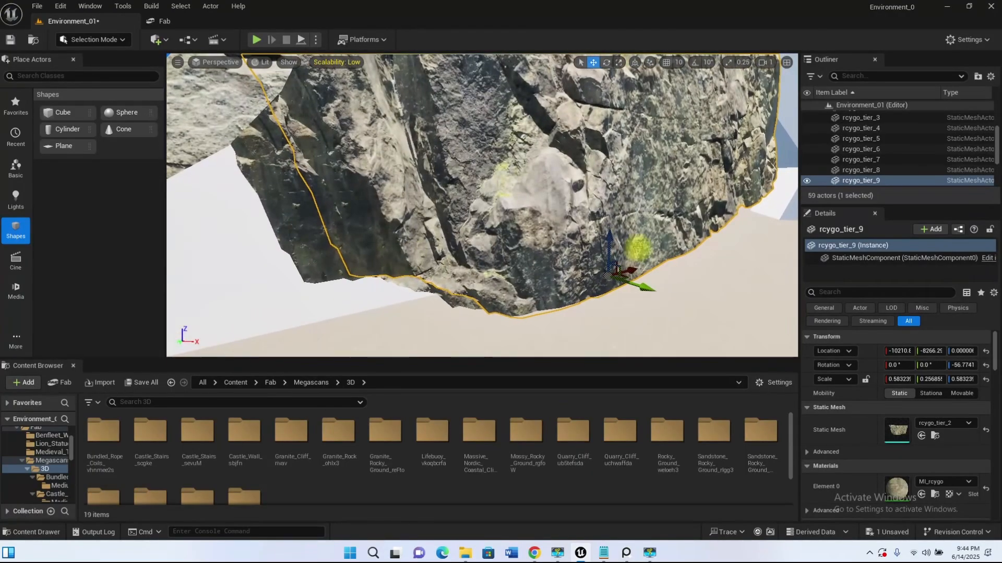
{"action": "left_click_drag", "start_coordinate": [631, 267], "coordinate": [185, 288]}
{"action": "right_click_drag", "start_coordinate": [343, 290], "coordinate": [412, 304]}
{"action": "left_click_drag", "start_coordinate": [353, 285], "coordinate": [333, 285]}
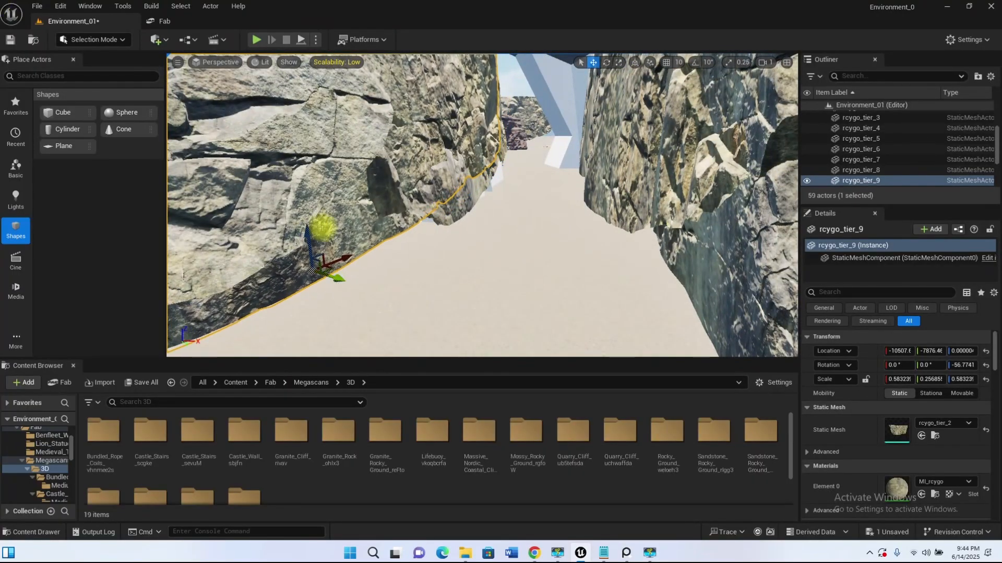
Rotate rcygo_tier_9 to about -13.5°, -5.8°, -58° and sink it into the floor at about Z -19
{"action": "left_click_drag", "start_coordinate": [273, 237], "coordinate": [360, 255]}
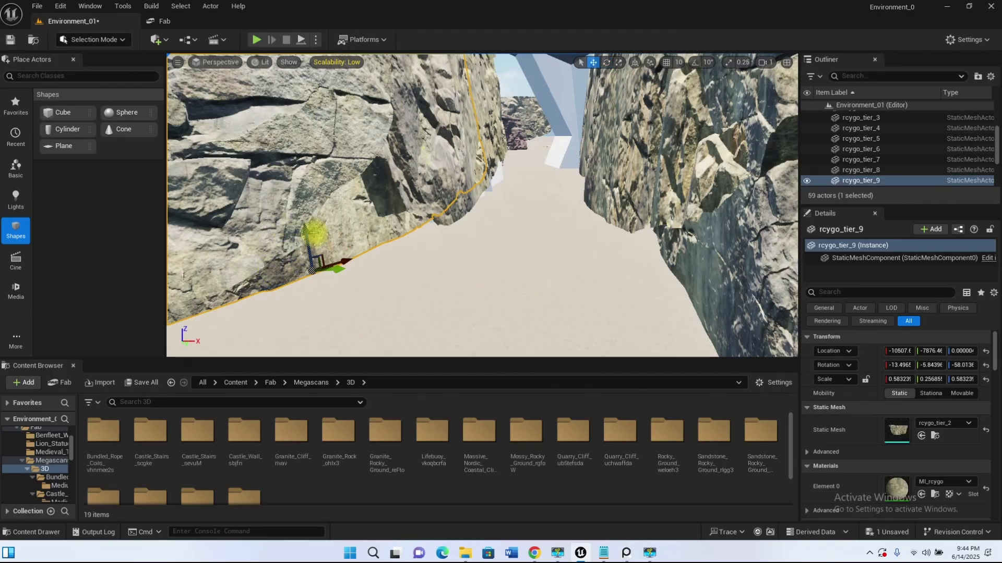
{"action": "left_click_drag", "start_coordinate": [311, 245], "coordinate": [301, 245]}
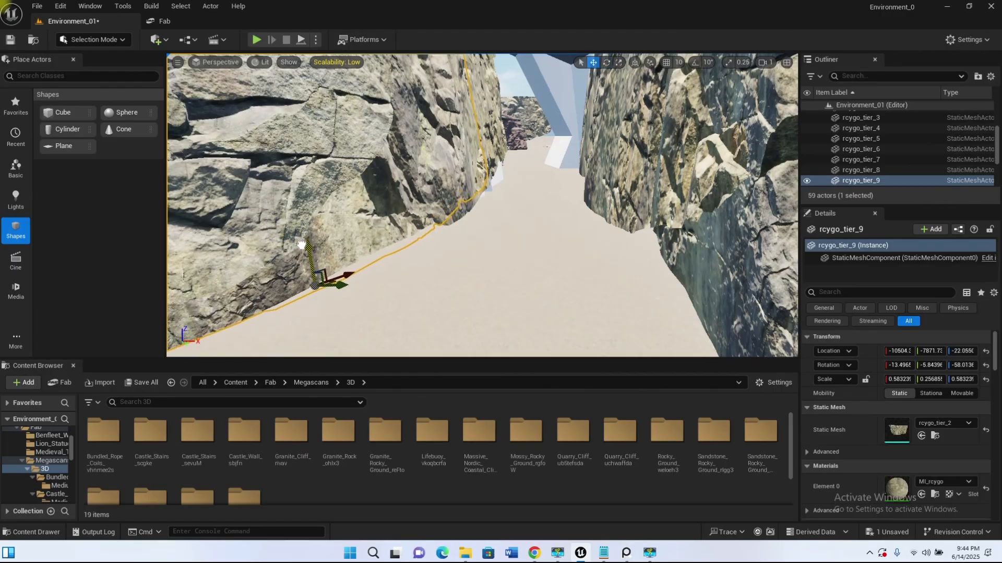
{"action": "mouse_move", "coordinate": [279, 328]}
{"action": "right_mouse_down"}
{"action": "mouse_move", "coordinate": [283, 345]}
{"action": "mouse_move", "coordinate": [320, 355]}
{"action": "mouse_move", "coordinate": [279, 313]}
{"action": "mouse_move", "coordinate": [250, 330]}
{"action": "mouse_move", "coordinate": [276, 339]}
{"action": "right_mouse_up"}
{"action": "right_click_drag", "start_coordinate": [374, 280], "coordinate": [307, 281]}
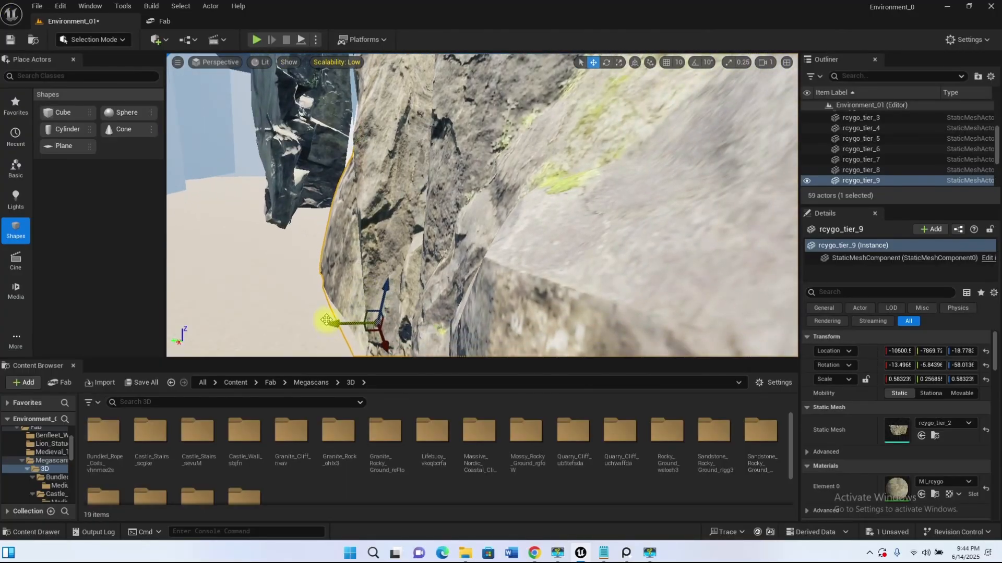
Select rivav_tier_3 and lower it to floor level beside the neighbouring cliff, at about X -10907, Y -7438
{"action": "left_click", "coordinate": [322, 184]}
{"action": "right_click_drag", "start_coordinate": [331, 237], "coordinate": [322, 232]}
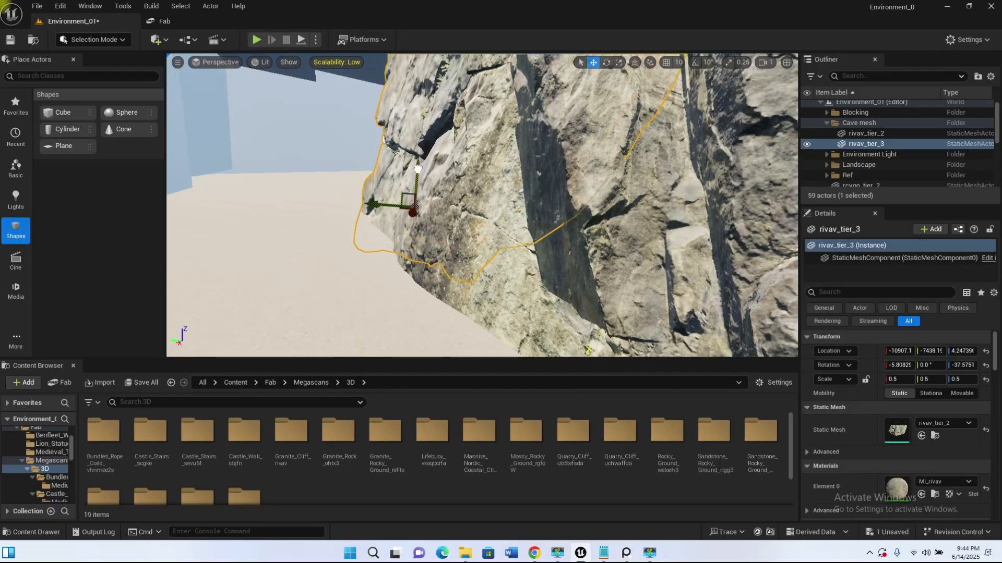
{"action": "right_click_drag", "start_coordinate": [371, 226], "coordinate": [516, 215]}
Duplicate rivav_tier_3 upward to a height of about 309 to cover the upper part of the wall
{"action": "mouse_move", "coordinate": [282, 203]}
{"action": "right_mouse_down"}
{"action": "mouse_move", "coordinate": [255, 207]}
{"action": "mouse_move", "coordinate": [292, 189]}
{"action": "right_mouse_up"}
{"action": "key", "text": "s"}
{"action": "right_click_drag", "start_coordinate": [489, 226], "coordinate": [467, 250]}
{"action": "key", "text": "w"}
{"action": "key", "text": "s"}
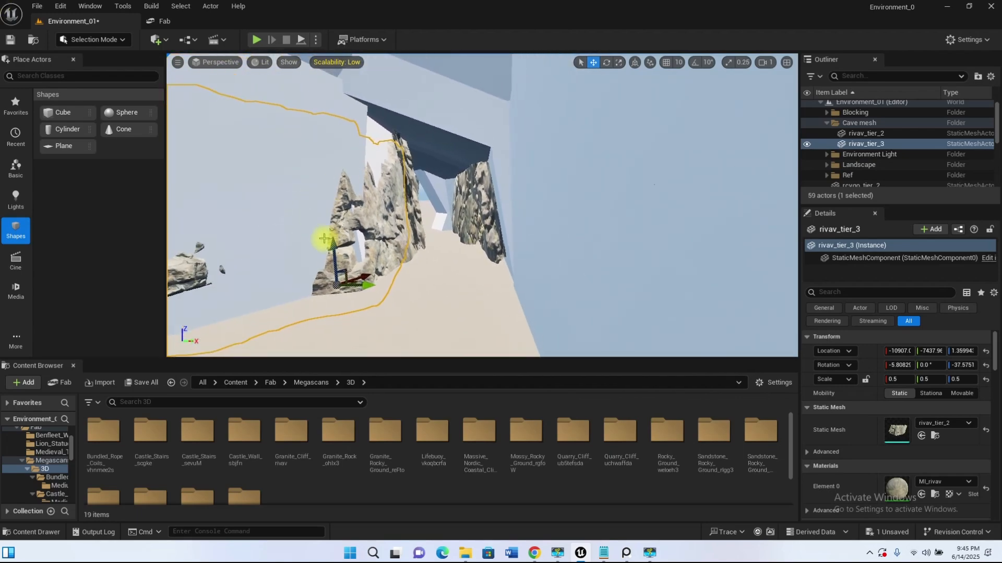
{"action": "left_click_drag", "start_coordinate": [334, 248], "coordinate": [329, 198], "text": "alt"}
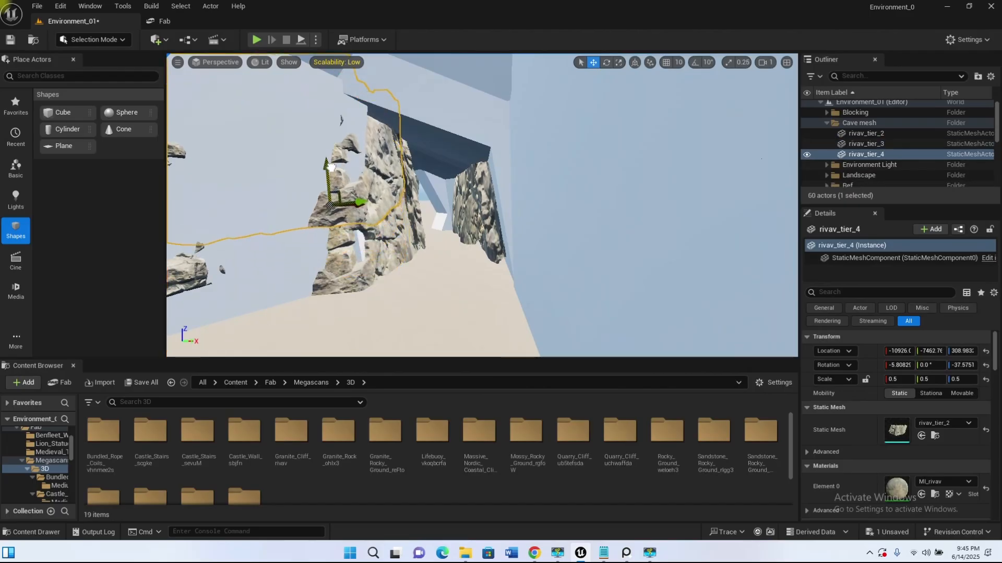
Select rcygo_tier_7 deeper in the passage and lower it to a height of about -24
{"action": "right_click_drag", "start_coordinate": [345, 213], "coordinate": [172, 230]}
{"action": "key", "text": "a"}
{"action": "key", "text": "w"}
{"action": "key", "text": "w"}
{"action": "key", "text": "w"}
{"action": "key", "text": "s"}
{"action": "left_click", "coordinate": [386, 178]}
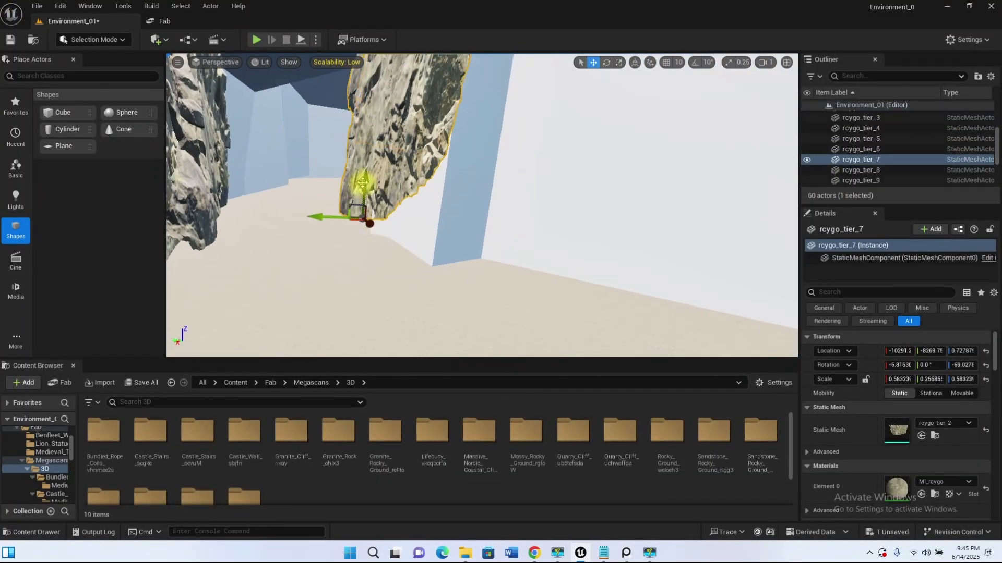
{"action": "left_click_drag", "start_coordinate": [365, 183], "coordinate": [365, 191]}
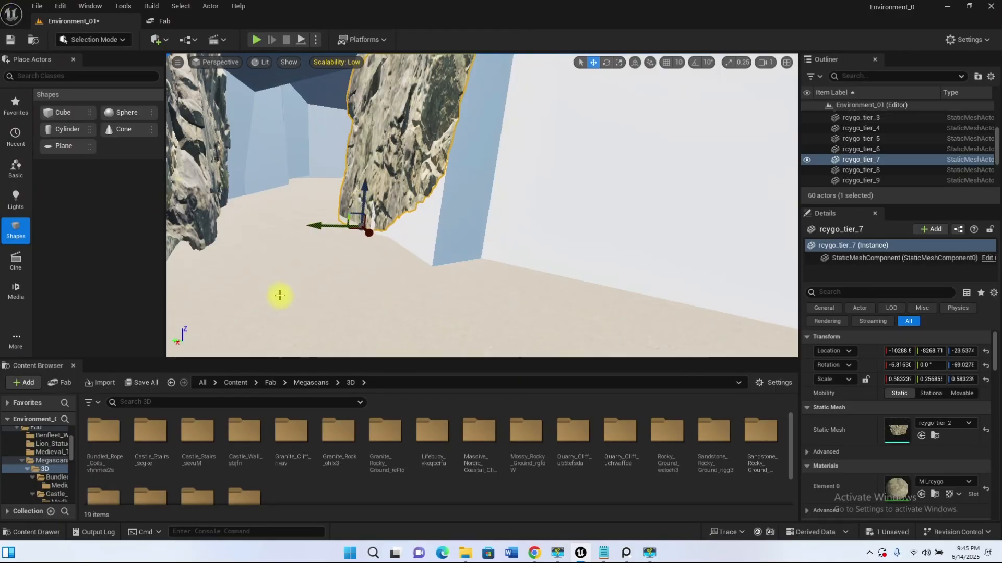
Raise rcygo_tier_7 to a height of about 101 and duplicate it downward to about -67 to cover the wall base
{"action": "right_click_drag", "start_coordinate": [360, 274], "coordinate": [382, 270]}
{"action": "key", "text": "s"}
{"action": "key", "text": "w"}
{"action": "key", "text": "s"}
{"action": "key", "text": "w"}
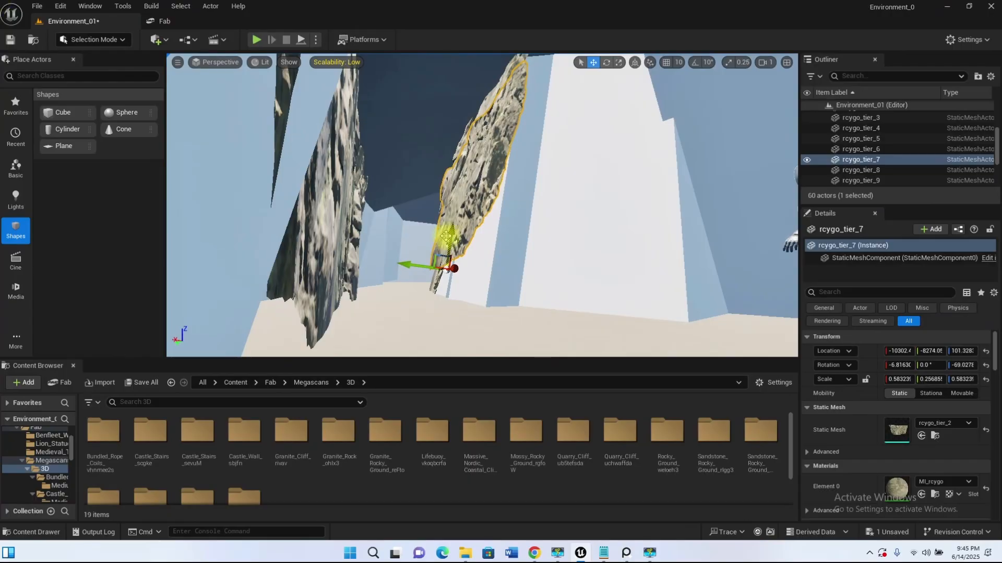
{"action": "left_click_drag", "start_coordinate": [445, 236], "coordinate": [449, 269], "text": "alt"}
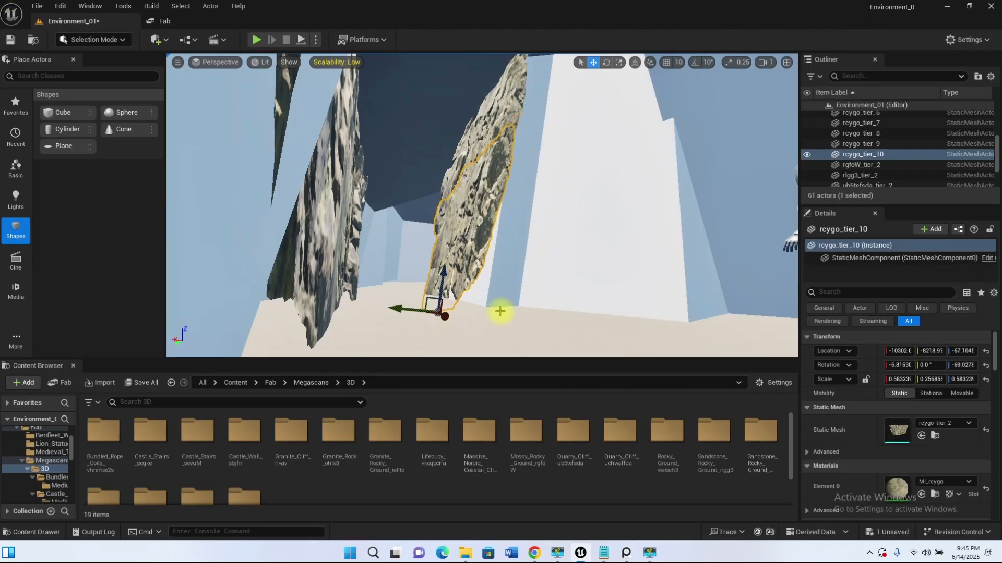
Duplicate the reddish uchwaffda_tier_2 cliff from the asset line-up and move the copy along Y to about -9752, toward the cave
{"action": "right_click_drag", "start_coordinate": [482, 206], "coordinate": [825, 243]}
{"action": "key", "text": "w"}
{"action": "key", "text": "a"}
{"action": "key", "text": "s"}
{"action": "mouse_move", "coordinate": [483, 209]}
{"action": "right_mouse_down"}
{"action": "mouse_move", "coordinate": [454, 230]}
{"action": "mouse_move", "coordinate": [482, 227]}
{"action": "mouse_move", "coordinate": [485, 180]}
{"action": "mouse_move", "coordinate": [417, 175]}
{"action": "mouse_move", "coordinate": [501, 209]}
{"action": "mouse_move", "coordinate": [553, 209]}
{"action": "mouse_move", "coordinate": [489, 203]}
{"action": "right_mouse_up"}
{"action": "left_click", "coordinate": [470, 225]}
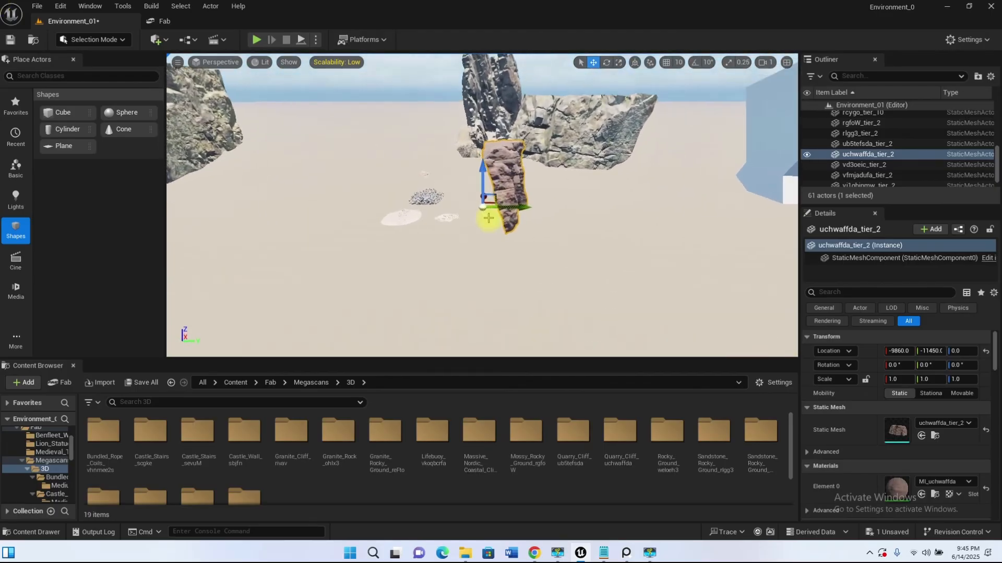
{"action": "left_click_drag", "start_coordinate": [519, 209], "coordinate": [792, 218], "text": "alt"}
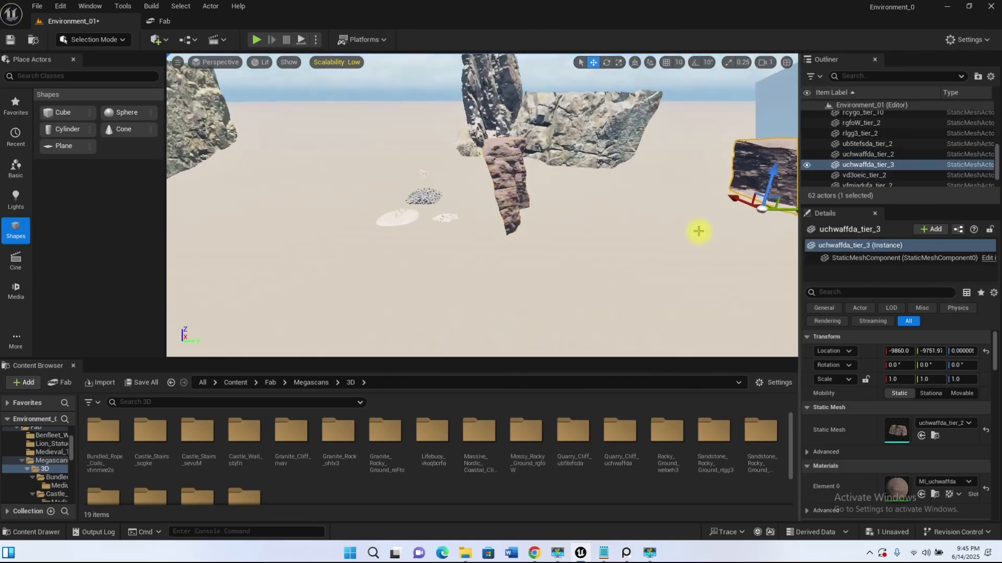
Rotate uchwaffda_tier_3 about Z to about -98°
{"action": "right_click_drag", "start_coordinate": [521, 208], "coordinate": [684, 206]}
{"action": "mouse_move", "coordinate": [627, 230]}
{"action": "right_mouse_down"}
{"action": "mouse_move", "coordinate": [610, 228]}
{"action": "mouse_move", "coordinate": [615, 242]}
{"action": "mouse_move", "coordinate": [627, 231]}
{"action": "right_mouse_up"}
{"action": "right_click_drag", "start_coordinate": [421, 252], "coordinate": [423, 274]}
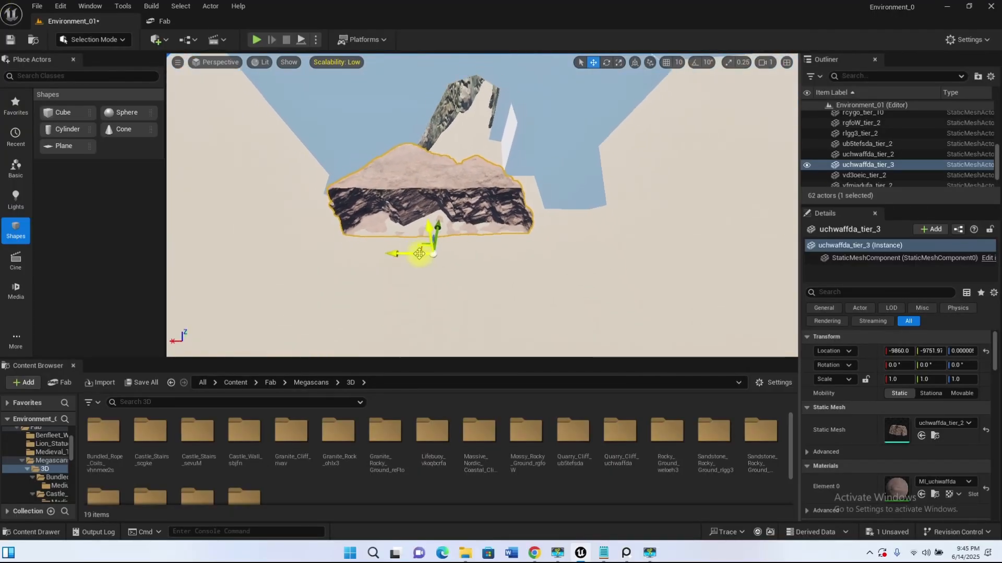
{"action": "key", "text": "e"}
{"action": "left_click_drag", "start_coordinate": [446, 303], "coordinate": [433, 327]}
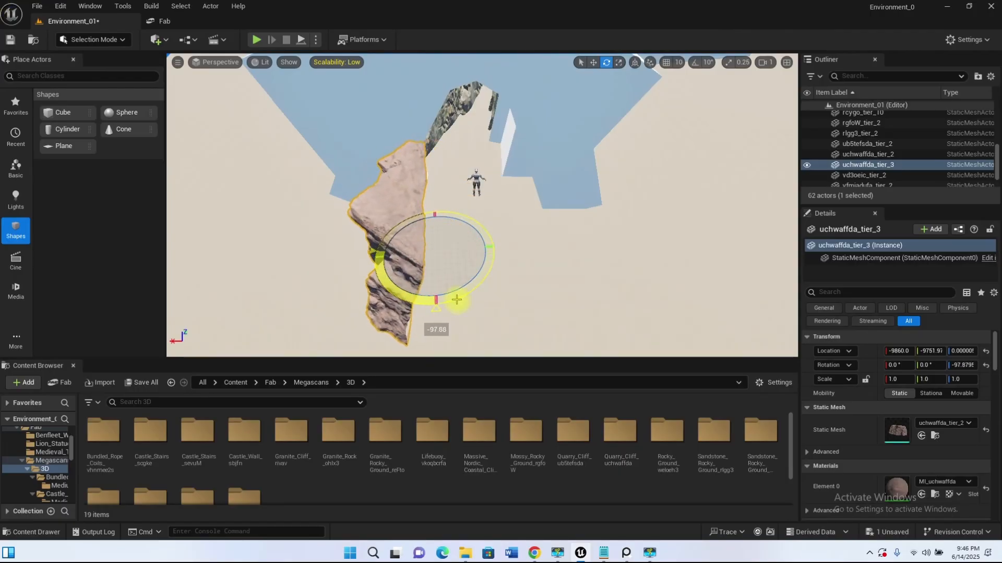
Move uchwaffda_tier_3 into the cave entrance against the passage wall, to about X -10349, Y -8817
{"action": "scroll", "coordinate": [456, 300], "scroll_direction": "up", "scroll_amount": 3}
{"action": "key", "text": "w"}
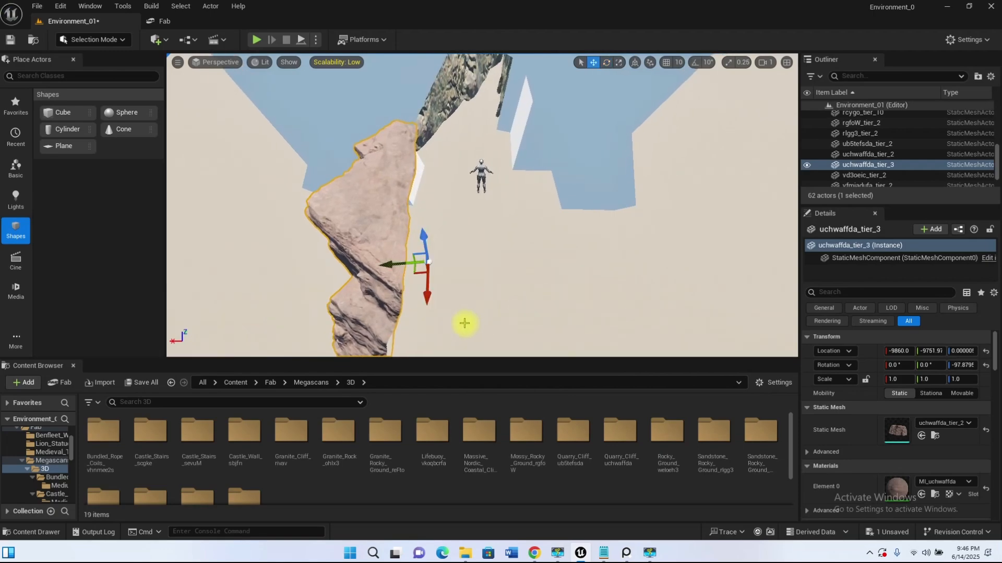
{"action": "left_click_drag", "start_coordinate": [417, 275], "coordinate": [508, 177]}
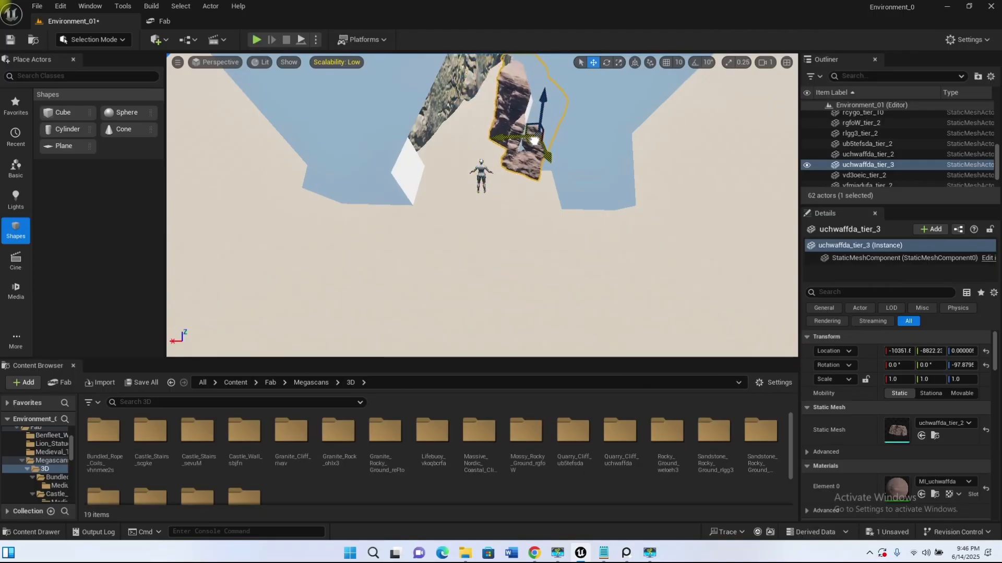
{"action": "key", "text": "w"}
{"action": "right_click_drag", "start_coordinate": [482, 206], "coordinate": [452, 191]}
{"action": "key", "text": "s"}
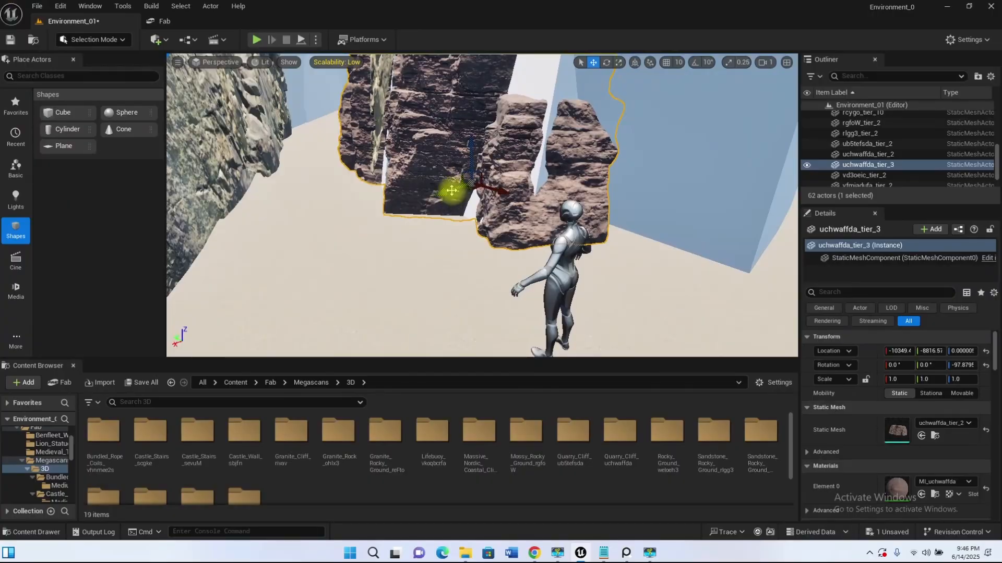
Shift uchwaffda_tier_3 to about X -10329 and rotate it about Z to about -84° to align with the passage wall
{"action": "left_click", "coordinate": [634, 64]}
{"action": "left_click_drag", "start_coordinate": [448, 186], "coordinate": [437, 192]}
{"action": "right_click_drag", "start_coordinate": [437, 192], "coordinate": [563, 196]}
{"action": "key", "text": "w"}
{"action": "key", "text": "s"}
{"action": "key", "text": "w"}
{"action": "key", "text": "s"}
{"action": "key", "text": "w"}
{"action": "key", "text": "s"}
{"action": "right_click_drag", "start_coordinate": [222, 235], "coordinate": [293, 241]}
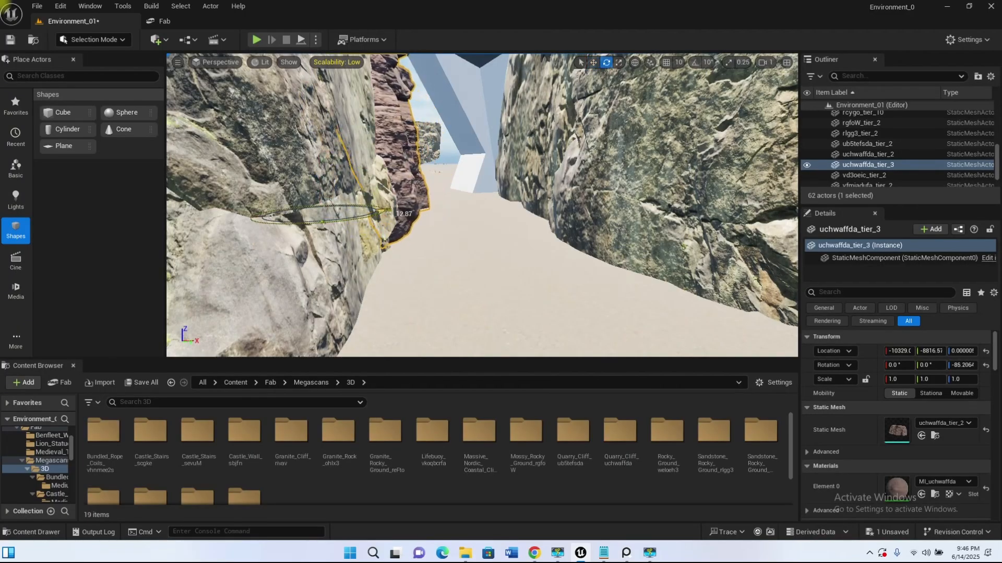
{"action": "key", "text": "e"}
{"action": "right_click_drag", "start_coordinate": [386, 211], "coordinate": [472, 217]}
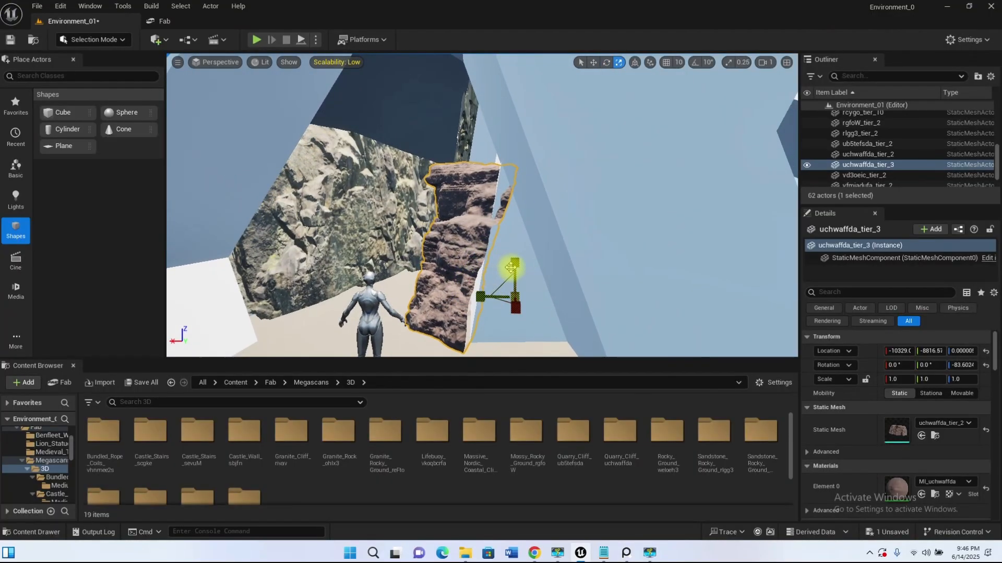
Duplicate uchwaffda_tier_3 at its original scale upward to a height of about 357 and shift the copy to about X -10377
{"action": "left_click_drag", "start_coordinate": [511, 267], "coordinate": [510, 240]}
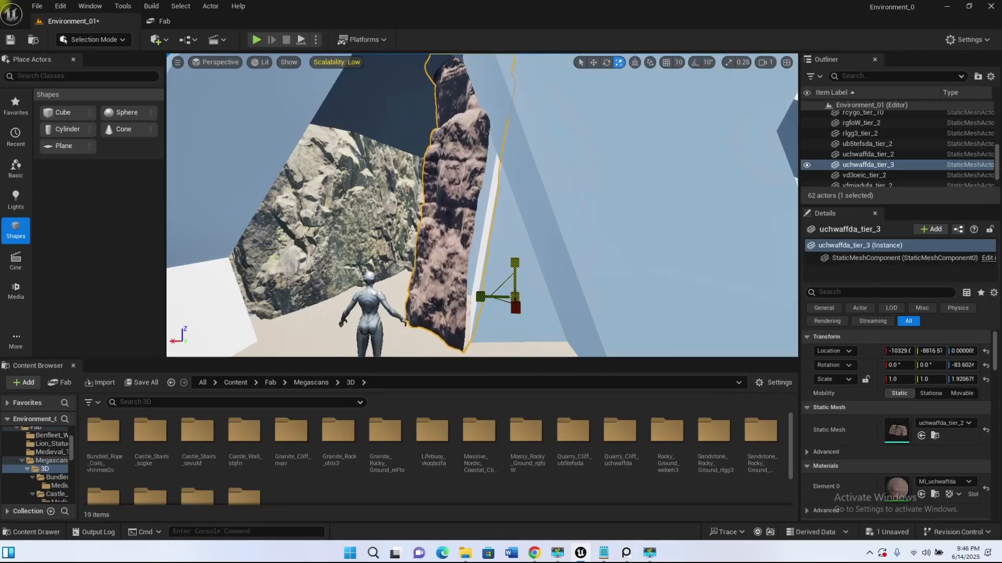
{"action": "right_click_drag", "start_coordinate": [487, 288], "coordinate": [482, 309]}
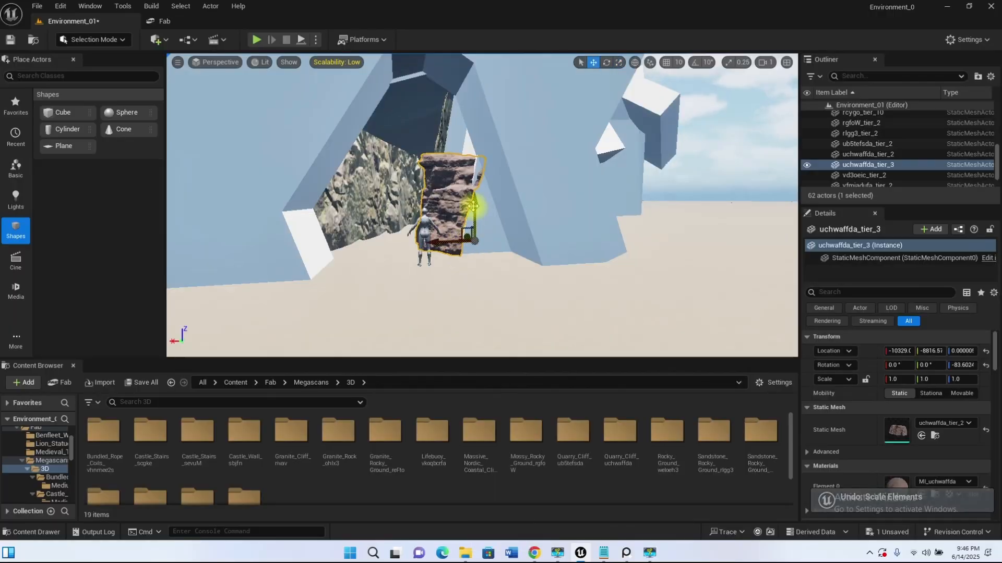
{"action": "left_click_drag", "start_coordinate": [473, 206], "coordinate": [478, 146], "text": "alt"}
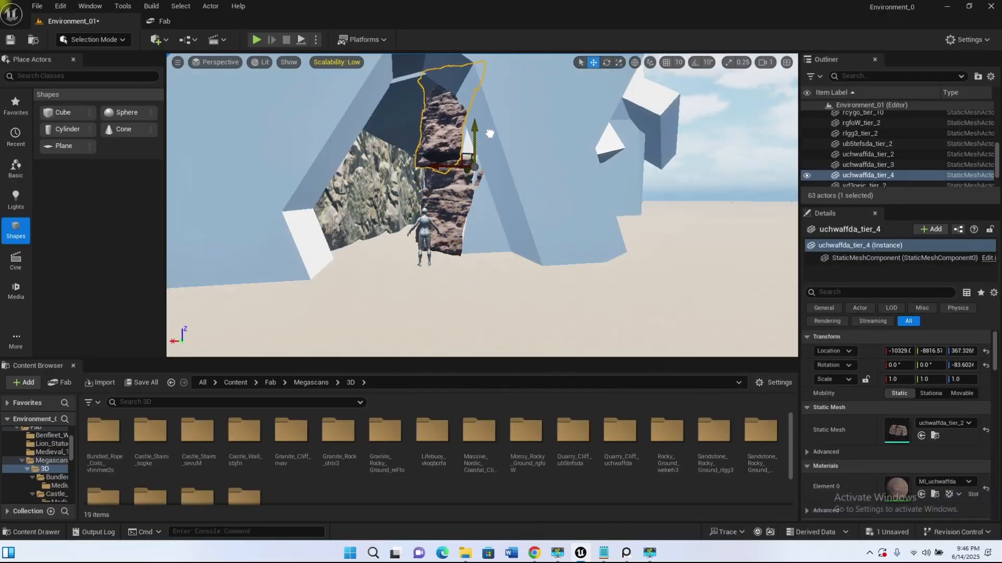
{"action": "right_click_drag", "start_coordinate": [414, 247], "coordinate": [420, 245]}
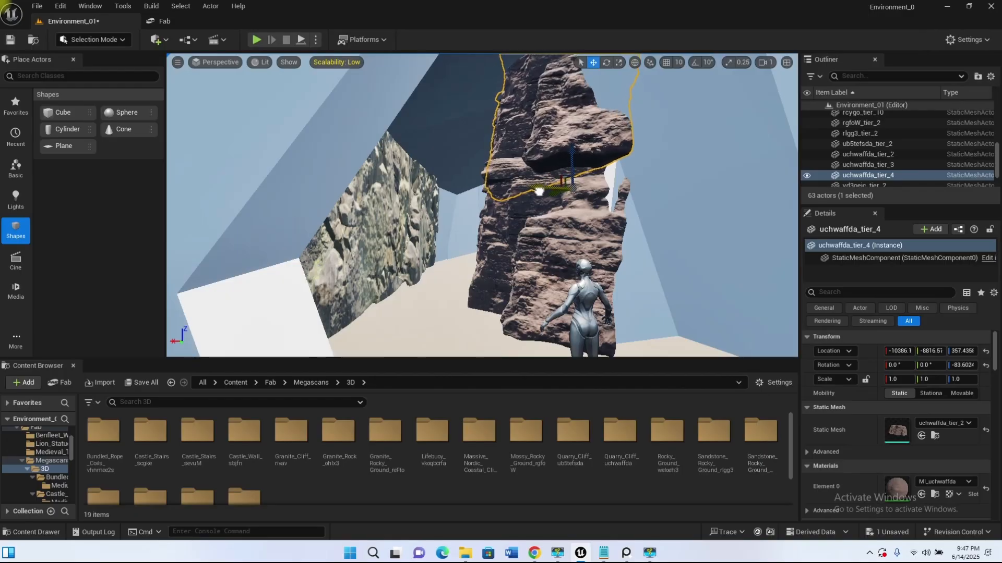
{"action": "right_click_drag", "start_coordinate": [511, 215], "coordinate": [520, 212]}
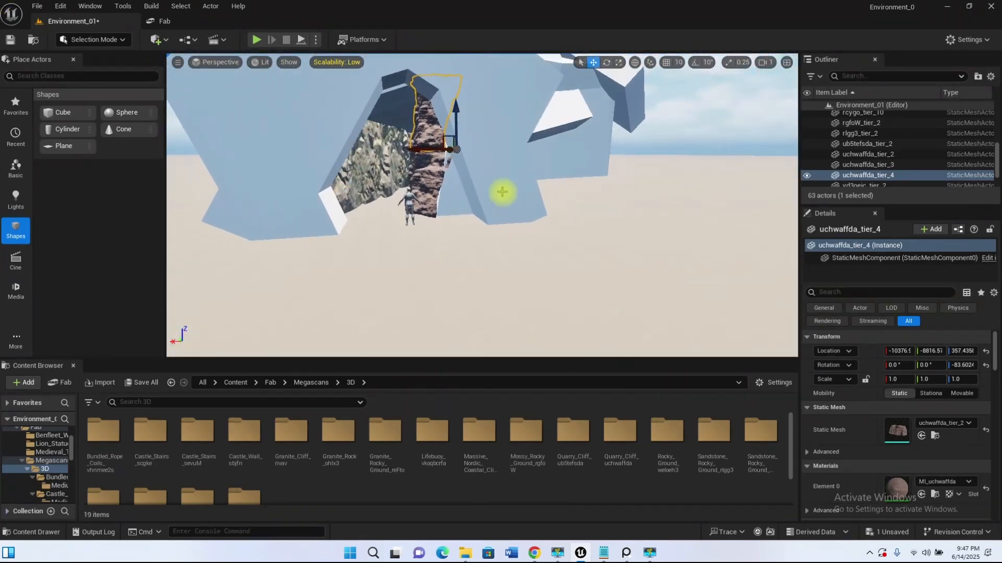
{"action": "right_click_drag", "start_coordinate": [422, 155], "coordinate": [426, 120]}
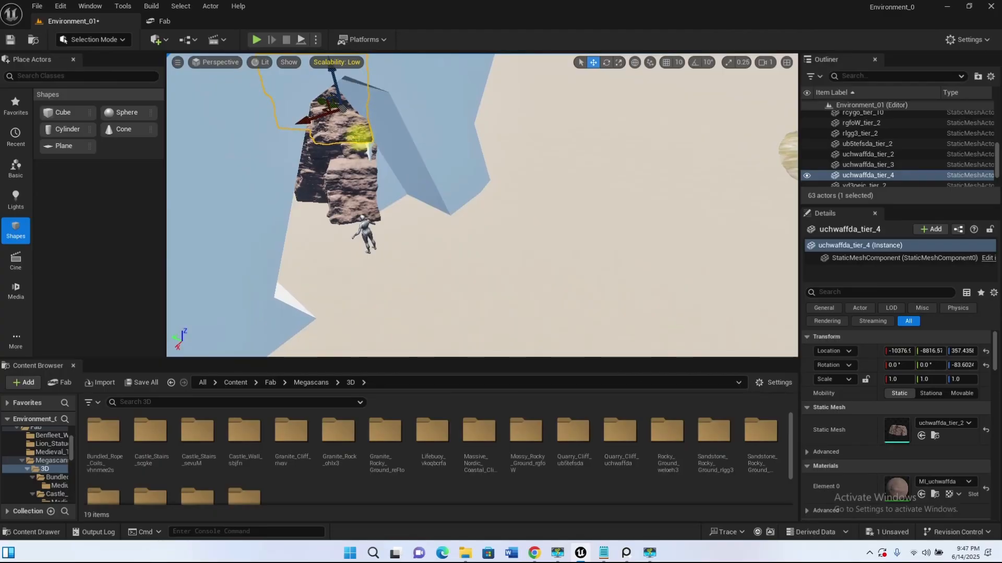
{"action": "right_click_drag", "start_coordinate": [358, 137], "coordinate": [334, 137]}
{"action": "left_click_drag", "start_coordinate": [333, 93], "coordinate": [435, 163], "text": "alt"}
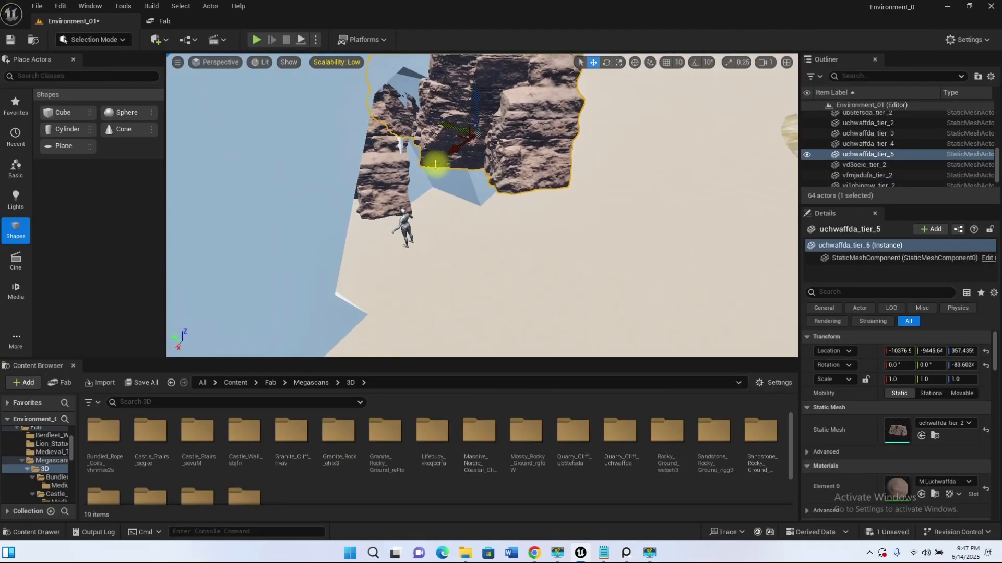
{"action": "key", "text": "ctrl+z"}
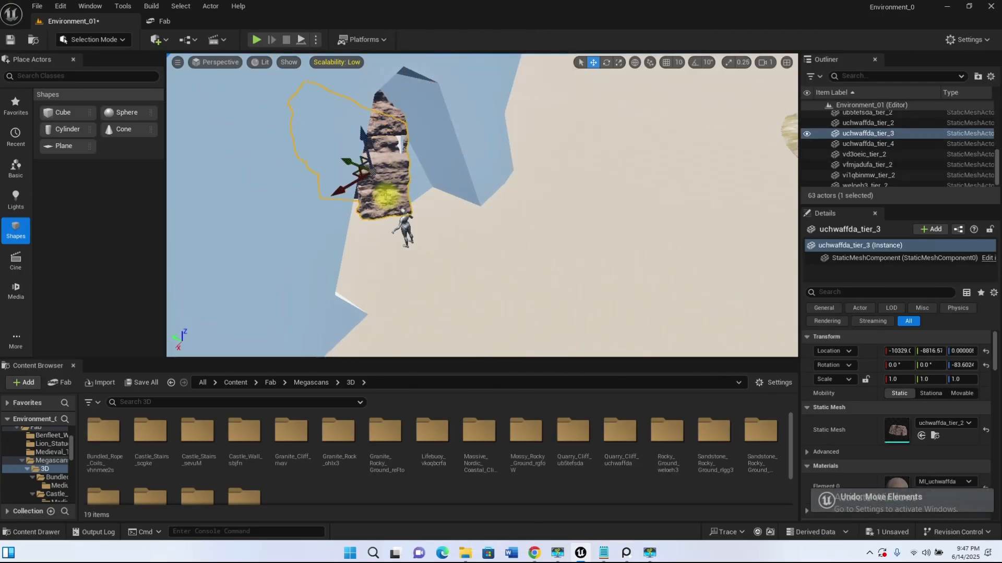
Duplicate the lower uchwaffda_tier_3 cliff toward the outside, rotate the copy about Z to about -112°, and place it around X -10434, Y -9410
{"action": "left_click_drag", "start_coordinate": [346, 164], "coordinate": [444, 229], "text": "alt"}
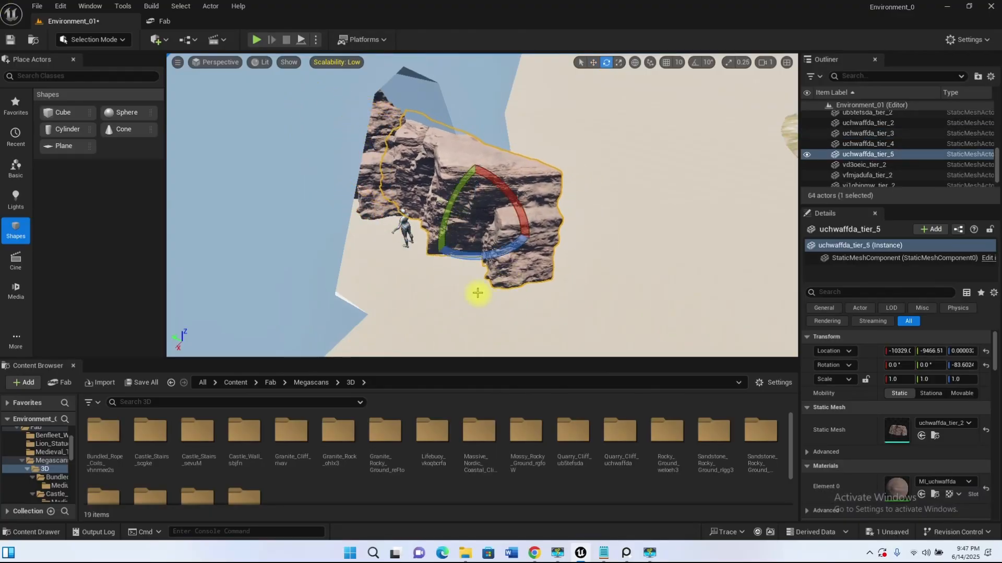
{"action": "mouse_move", "coordinate": [477, 259]}
{"action": "left_mouse_down"}
{"action": "mouse_move", "coordinate": [448, 260]}
{"action": "mouse_move", "coordinate": [466, 260]}
{"action": "left_mouse_up"}
{"action": "right_click_drag", "start_coordinate": [466, 260], "coordinate": [475, 322]}
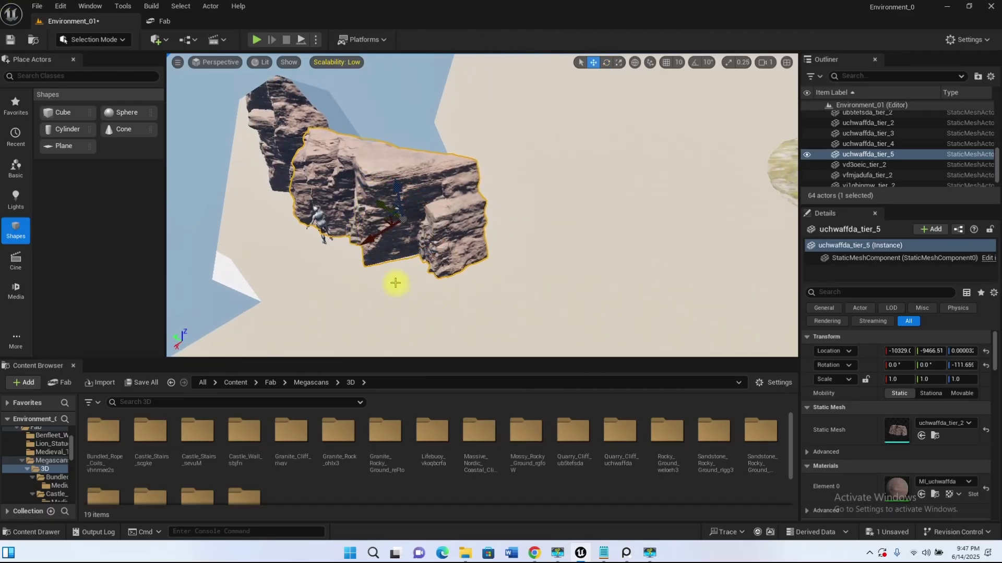
{"action": "left_click_drag", "start_coordinate": [381, 219], "coordinate": [411, 216]}
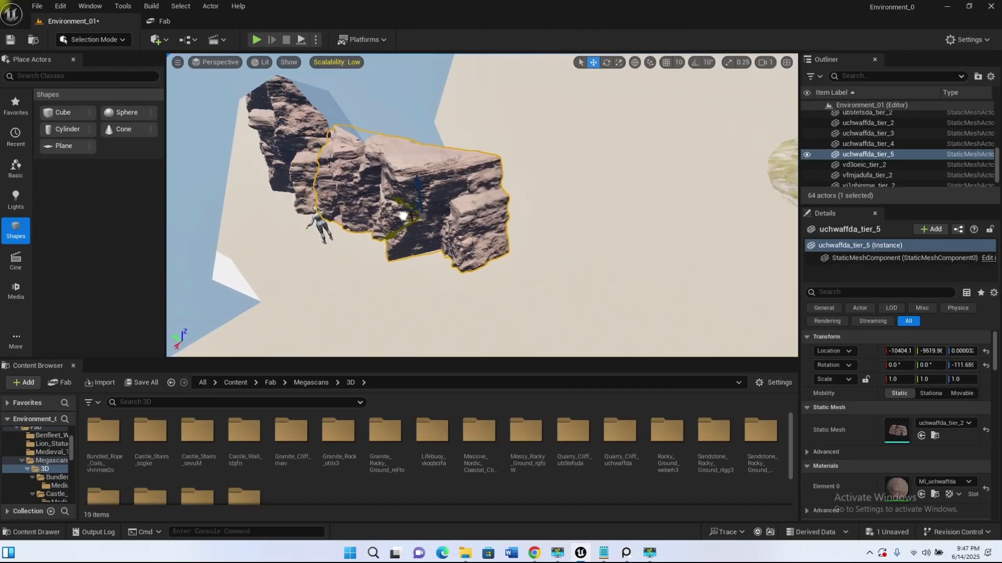
{"action": "right_click_drag", "start_coordinate": [400, 286], "coordinate": [342, 240]}
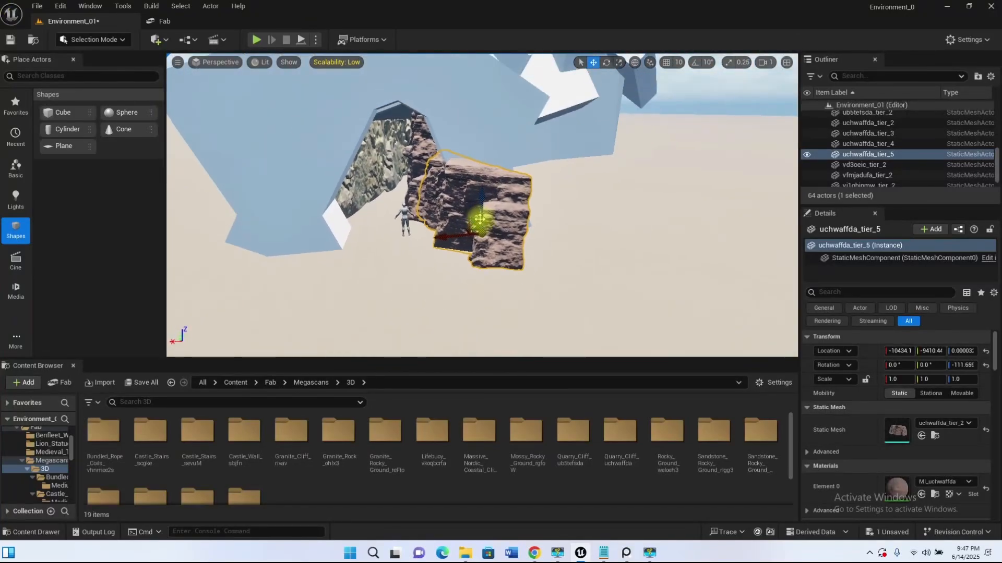
Duplicate uchwaffda_tier_5 upward to a height of about 349 and rotate the copy about Z to about -119°
{"action": "left_click_drag", "start_coordinate": [479, 195], "coordinate": [481, 127], "text": "alt"}
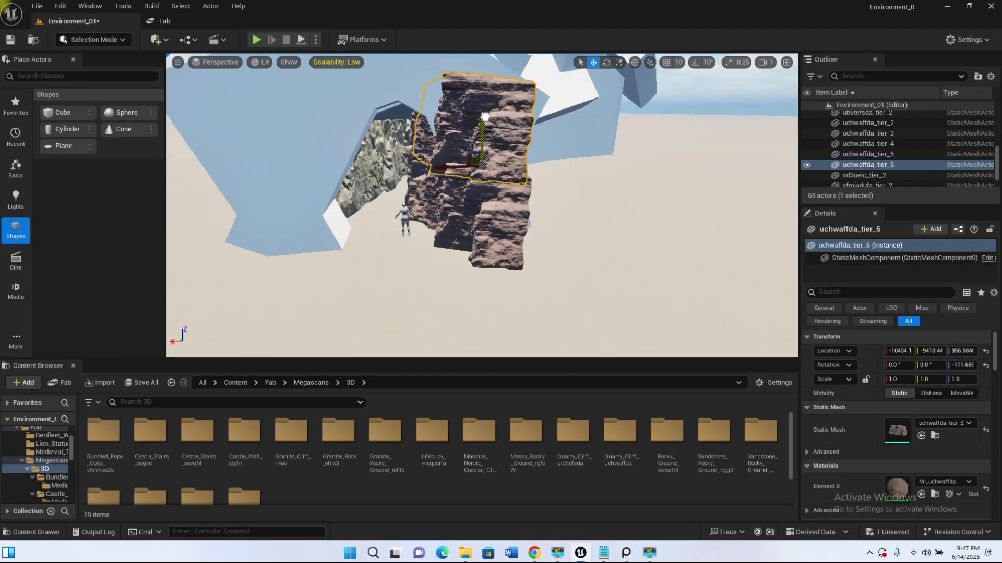
{"action": "right_click_drag", "start_coordinate": [443, 226], "coordinate": [384, 147]}
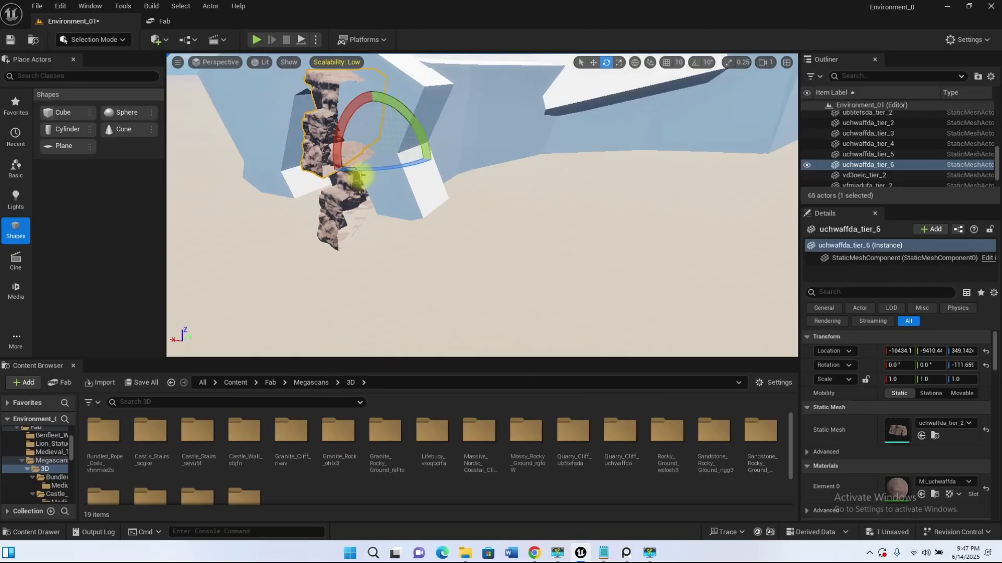
{"action": "right_click_drag", "start_coordinate": [361, 183], "coordinate": [329, 205]}
{"action": "right_click", "coordinate": [329, 204]}
{"action": "type", "text": "w"}
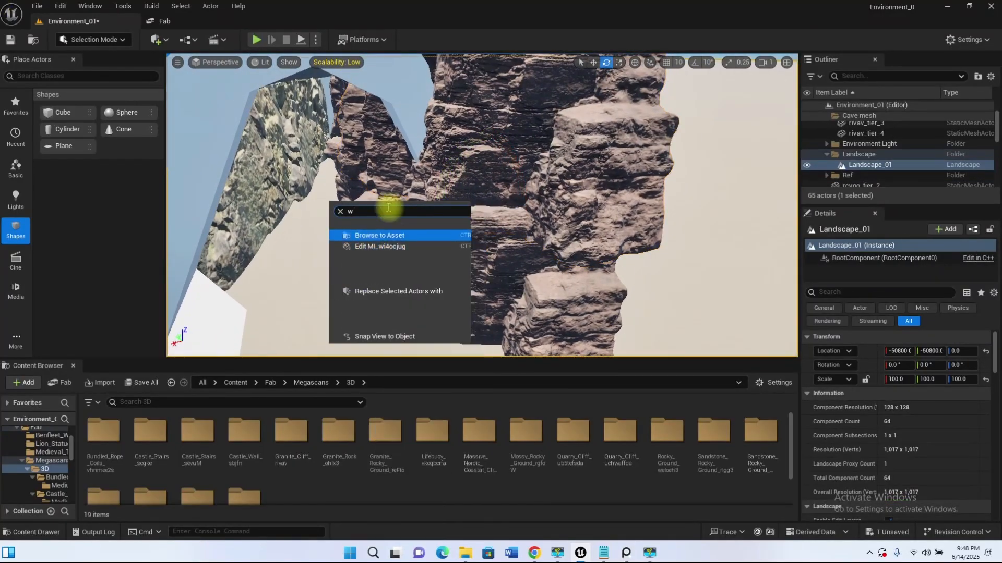
{"action": "key", "text": "Escape"}
{"action": "key", "text": "Escape"}
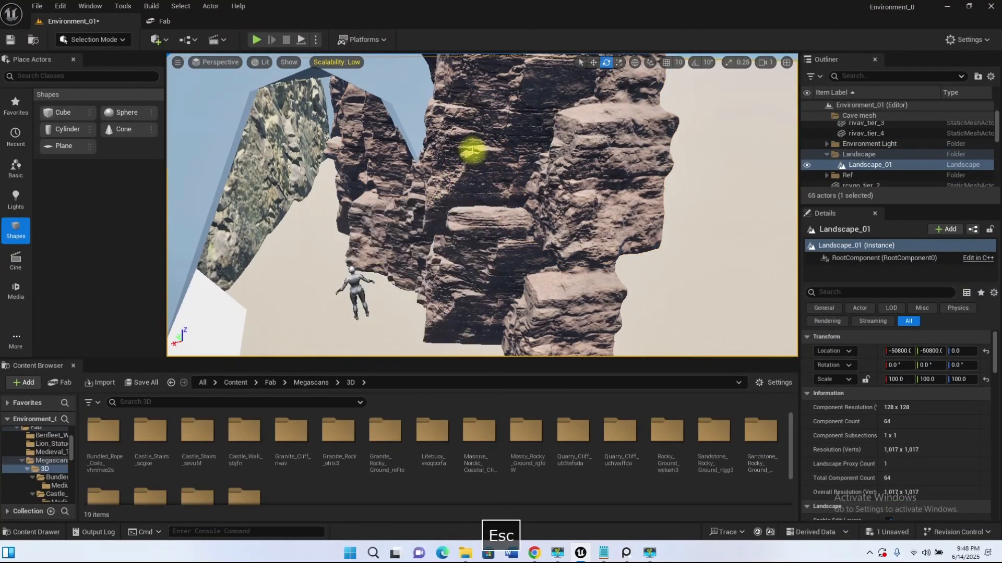
Select the upper cliff uchwaffda_tier_6 and shift it along X to about -10466
{"action": "left_click", "coordinate": [484, 215]}
{"action": "key", "text": "w"}
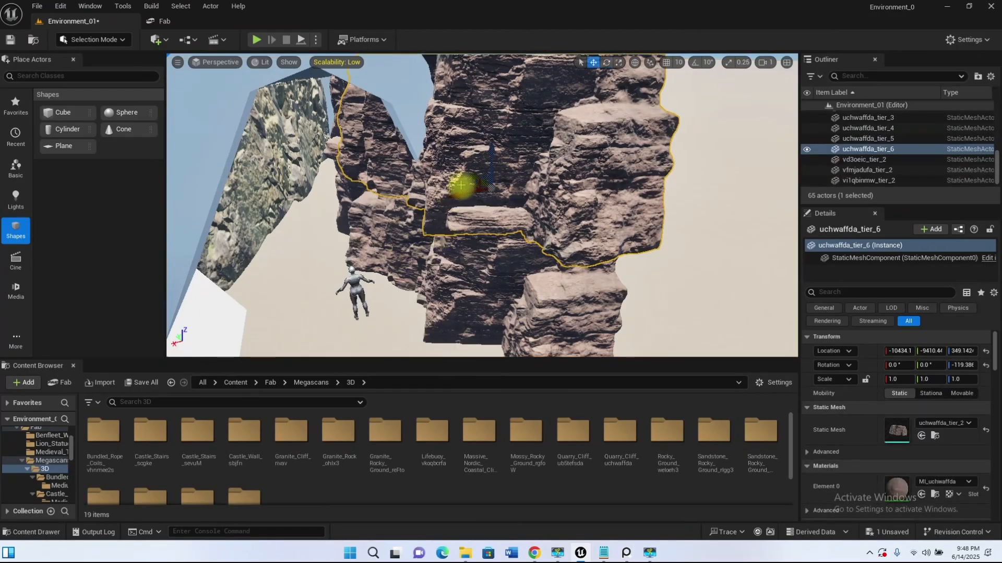
{"action": "left_click_drag", "start_coordinate": [456, 194], "coordinate": [468, 198]}
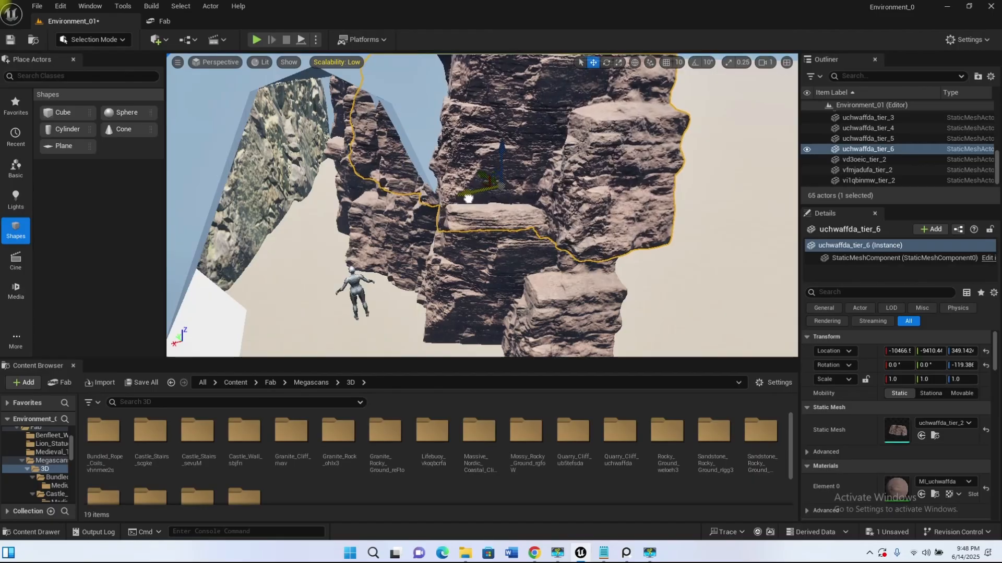
{"action": "key", "text": "s"}
{"action": "right_click_drag", "start_coordinate": [467, 252], "coordinate": [476, 256]}
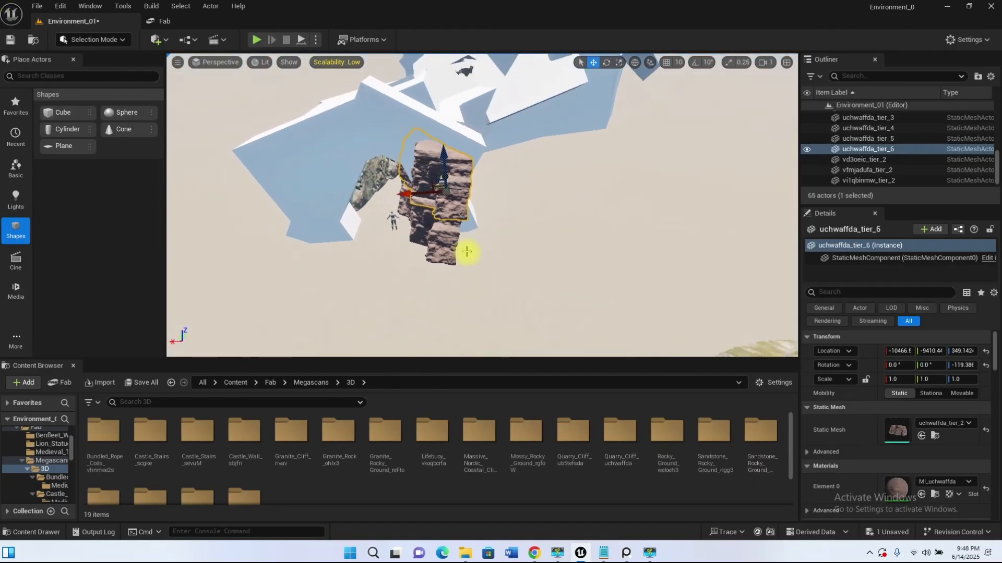
Duplicate uchwaffda_tier_5 across the entrance to about X -9924 and rotate the copy to about -181°, 2.4°, -445°
{"action": "left_click", "coordinate": [447, 263]}
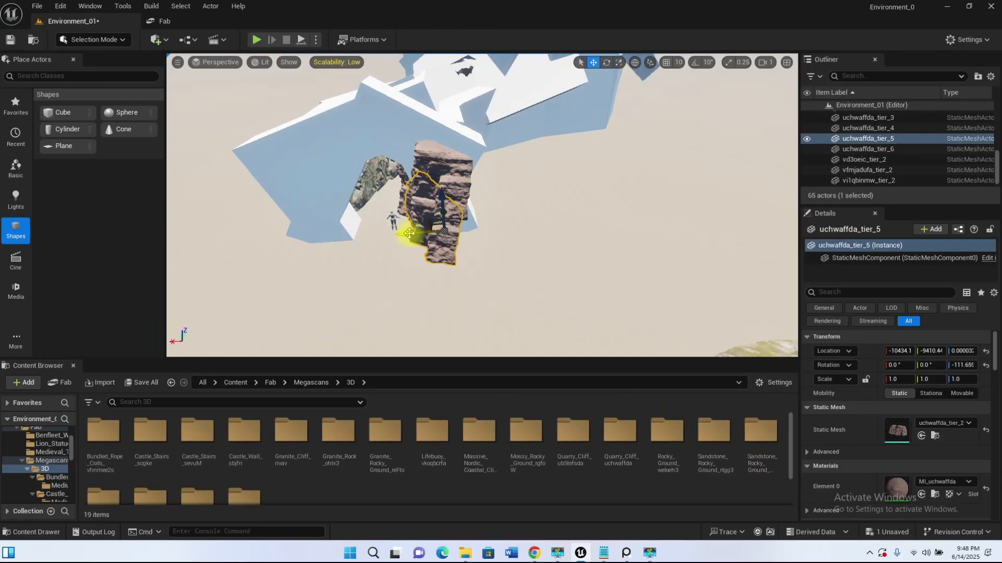
{"action": "left_click_drag", "start_coordinate": [409, 234], "coordinate": [364, 232], "text": "alt"}
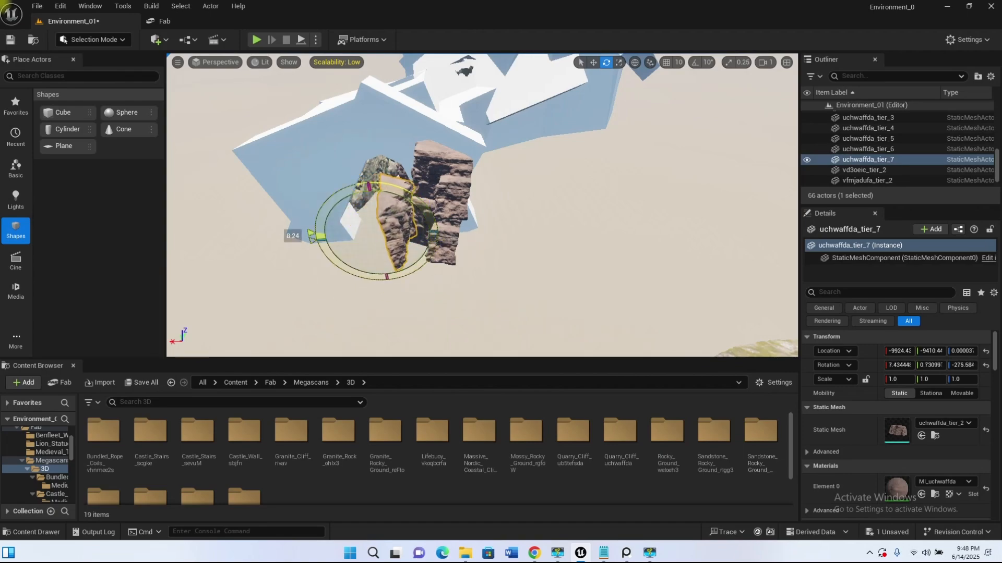
{"action": "left_click_drag", "start_coordinate": [360, 213], "coordinate": [367, 179]}
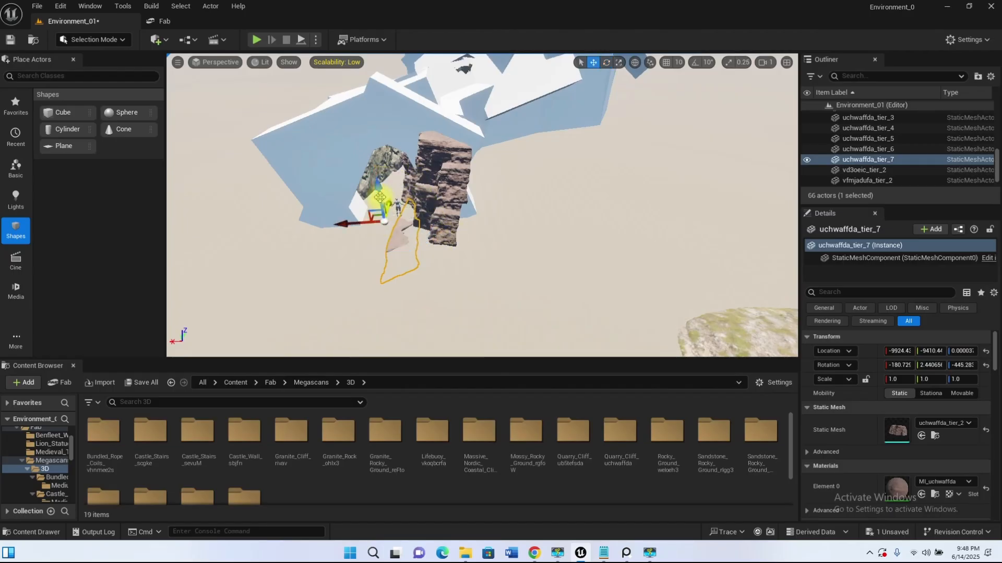
Move uchwaffda_tier_7 against the opposite side of the cave entrance, to about X -9562, Y -9223, at a height of about 360
{"action": "right_click_drag", "start_coordinate": [372, 167], "coordinate": [410, 162]}
{"action": "key", "text": "w"}
{"action": "left_click_drag", "start_coordinate": [334, 129], "coordinate": [303, 113]}
{"action": "right_click_drag", "start_coordinate": [446, 197], "coordinate": [417, 153]}
{"action": "key", "text": "w"}
{"action": "key", "text": "s"}
{"action": "left_click_drag", "start_coordinate": [421, 113], "coordinate": [486, 113]}
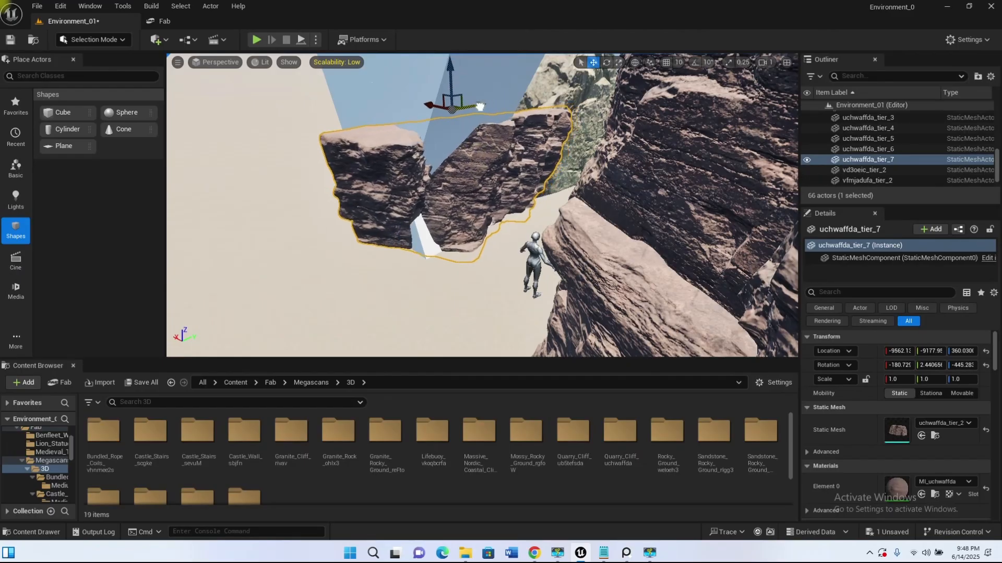
{"action": "key", "text": "s"}
{"action": "right_click_drag", "start_coordinate": [471, 236], "coordinate": [427, 218]}
{"action": "key", "text": "w"}
{"action": "mouse_move", "coordinate": [412, 162]}
{"action": "right_mouse_down"}
{"action": "mouse_move", "coordinate": [418, 198]}
{"action": "mouse_move", "coordinate": [418, 120]}
{"action": "mouse_move", "coordinate": [423, 157]}
{"action": "right_mouse_up"}
Duplicate uchwaffda_tier_7 upward to a height of about 738 to cover the upper part of the entrance wall
{"action": "left_click_drag", "start_coordinate": [423, 172], "coordinate": [422, 57], "text": "alt"}
{"action": "key", "text": "s"}
{"action": "right_click_drag", "start_coordinate": [496, 122], "coordinate": [481, 113]}
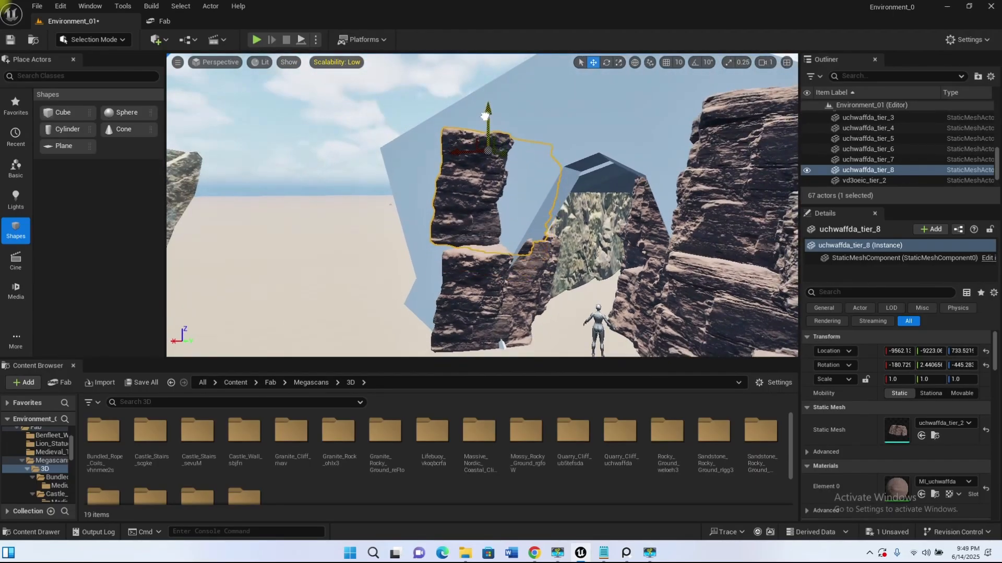
{"action": "right_click_drag", "start_coordinate": [528, 217], "coordinate": [554, 198]}
{"action": "right_click_drag", "start_coordinate": [427, 218], "coordinate": [426, 224]}
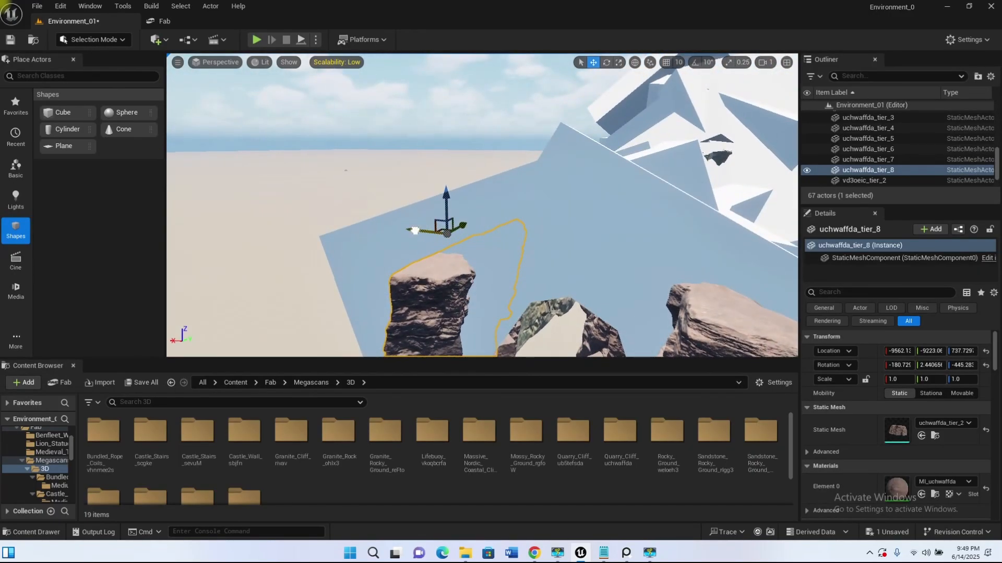
Rotate uchwaffda_tier_8 about Z to about -430° and shift it along X to about -9661
{"action": "left_click_drag", "start_coordinate": [414, 230], "coordinate": [423, 231]}
{"action": "right_click_drag", "start_coordinate": [503, 323], "coordinate": [497, 351]}
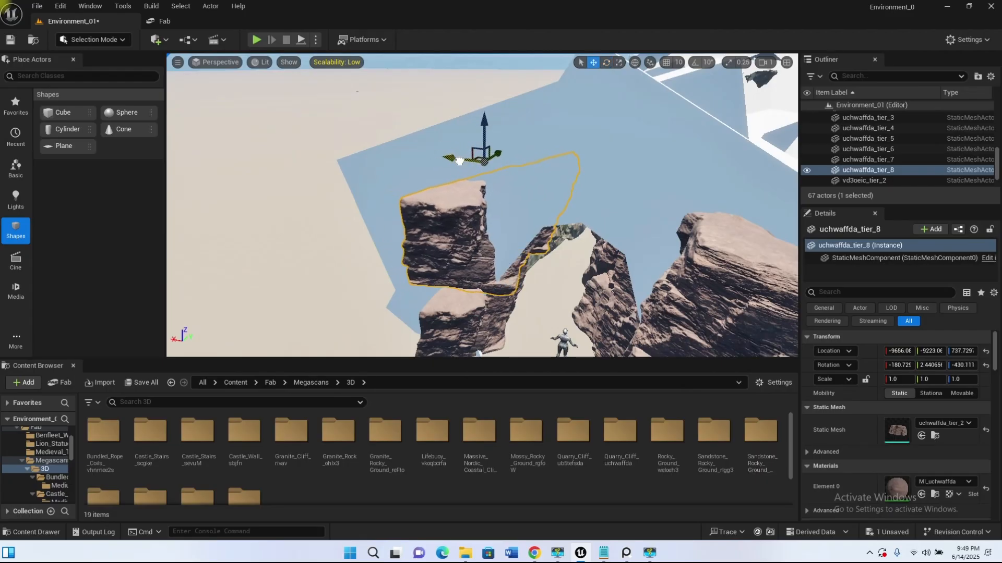
{"action": "right_click_drag", "start_coordinate": [517, 212], "coordinate": [475, 242]}
{"action": "key", "text": "w"}
{"action": "key", "text": "s"}
{"action": "key", "text": "w"}
{"action": "key", "text": "s"}
{"action": "key", "text": "w"}
{"action": "key", "text": "s"}
{"action": "key", "text": "s"}
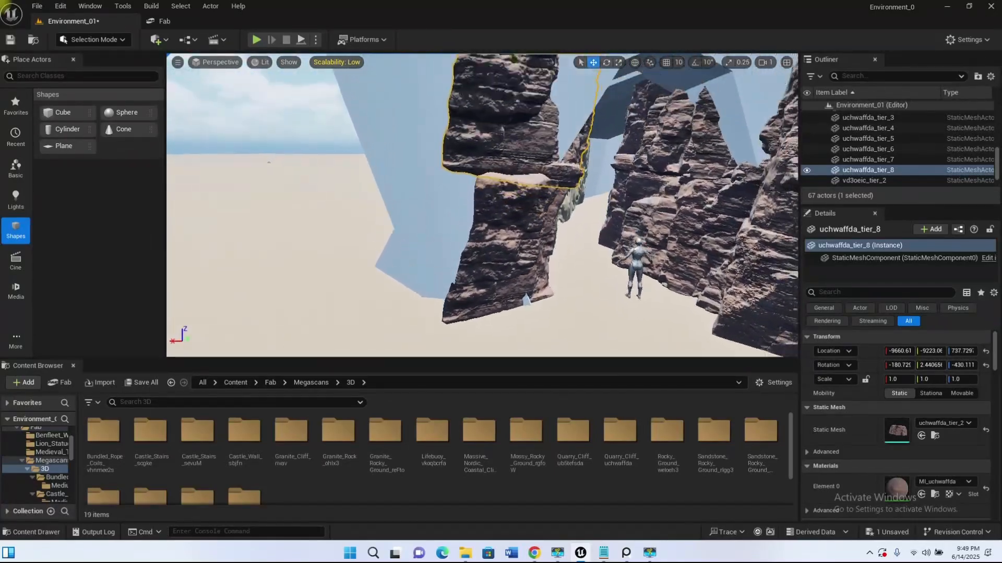
Tilt uchwaffda_tier_8 over the entrance to about -208°, -0.7°, -428° and move it to about X -9780, Y -9271, height 776
{"action": "key", "text": "s"}
{"action": "right_click_drag", "start_coordinate": [475, 242], "coordinate": [440, 219]}
{"action": "key", "text": "w"}
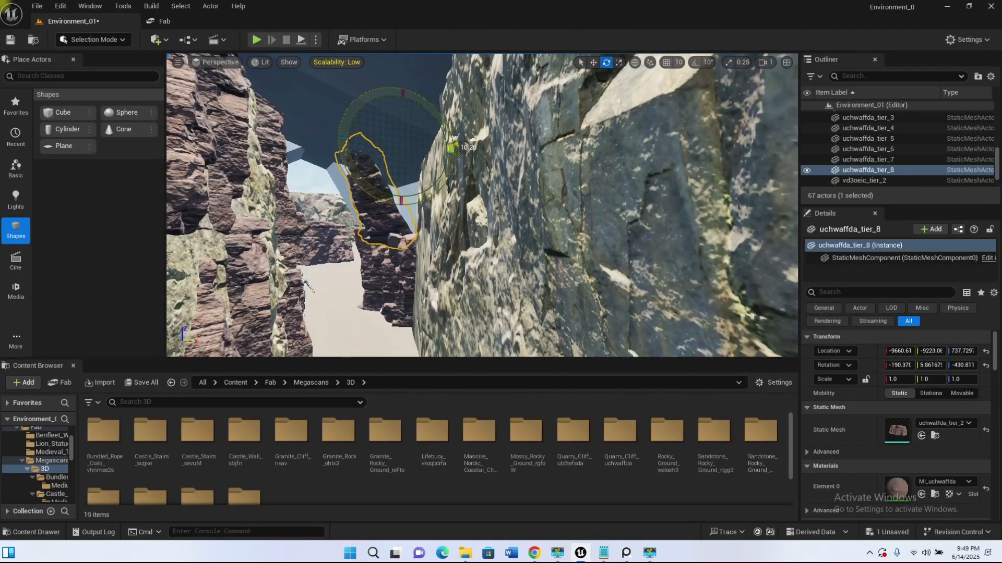
{"action": "key", "text": "ctrl+z"}
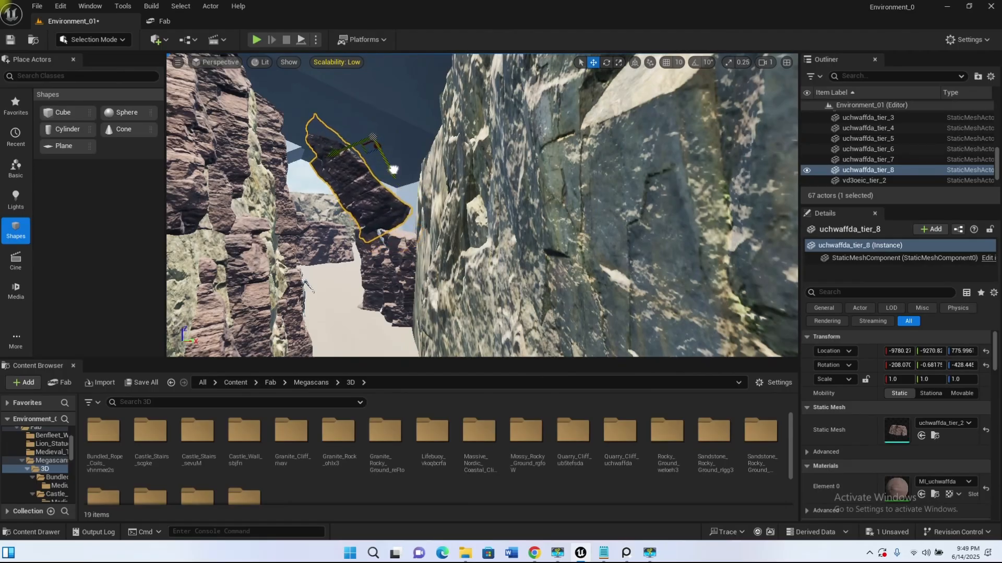
Duplicate uchwaffda_tier_6, tilt the copy to about 36°, -15°, -107° and move it to about X -10327, Y -9148, height 485
{"action": "key", "text": "w"}
{"action": "right_click_drag", "start_coordinate": [361, 301], "coordinate": [652, 316]}
{"action": "key", "text": "s"}
{"action": "right_click_drag", "start_coordinate": [444, 292], "coordinate": [444, 251]}
{"action": "left_click", "coordinate": [601, 186]}
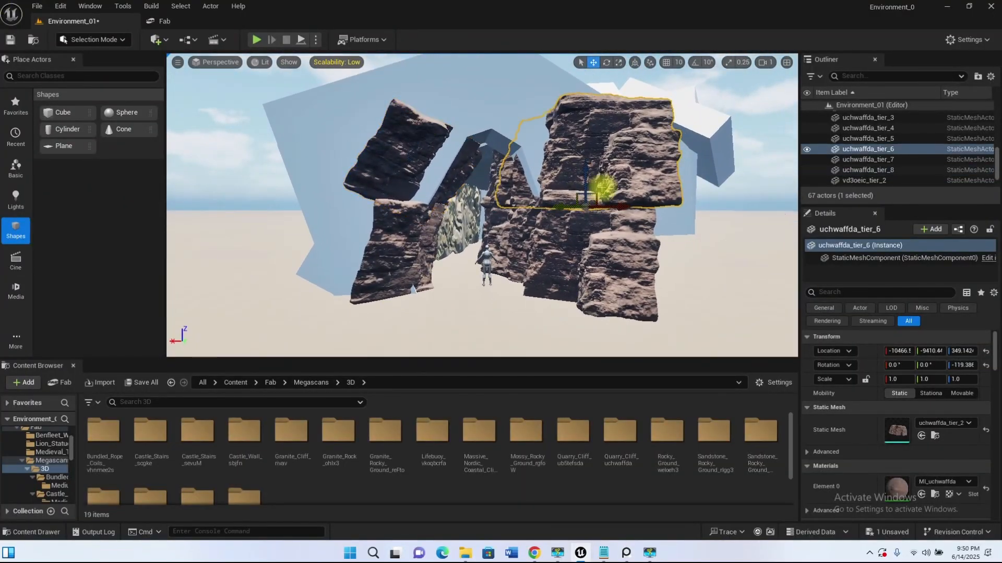
{"action": "key", "text": "e"}
{"action": "right_click_drag", "start_coordinate": [594, 253], "coordinate": [613, 306]}
{"action": "left_click_drag", "start_coordinate": [499, 213], "coordinate": [476, 218], "text": "alt"}
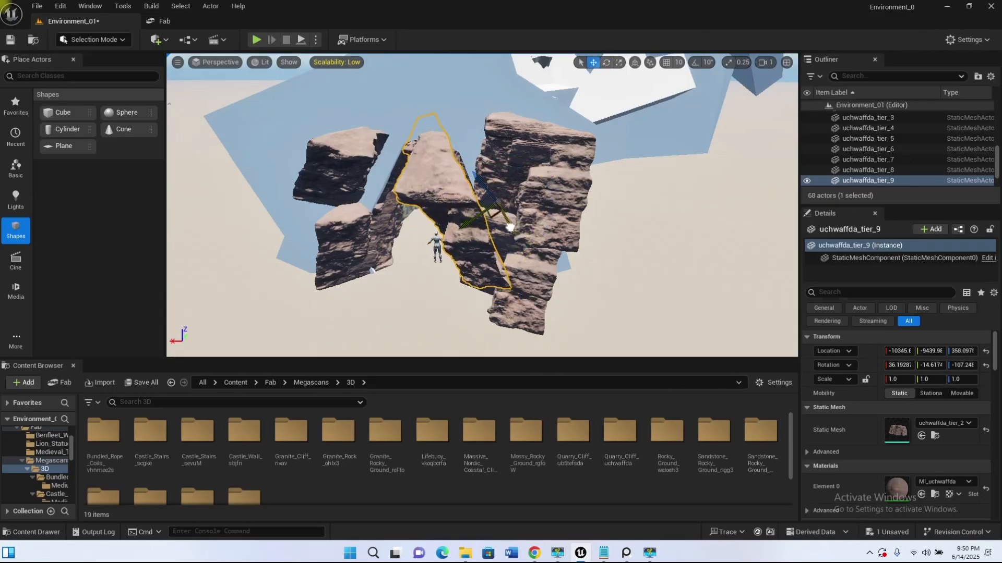
{"action": "right_click_drag", "start_coordinate": [533, 242], "coordinate": [524, 194]}
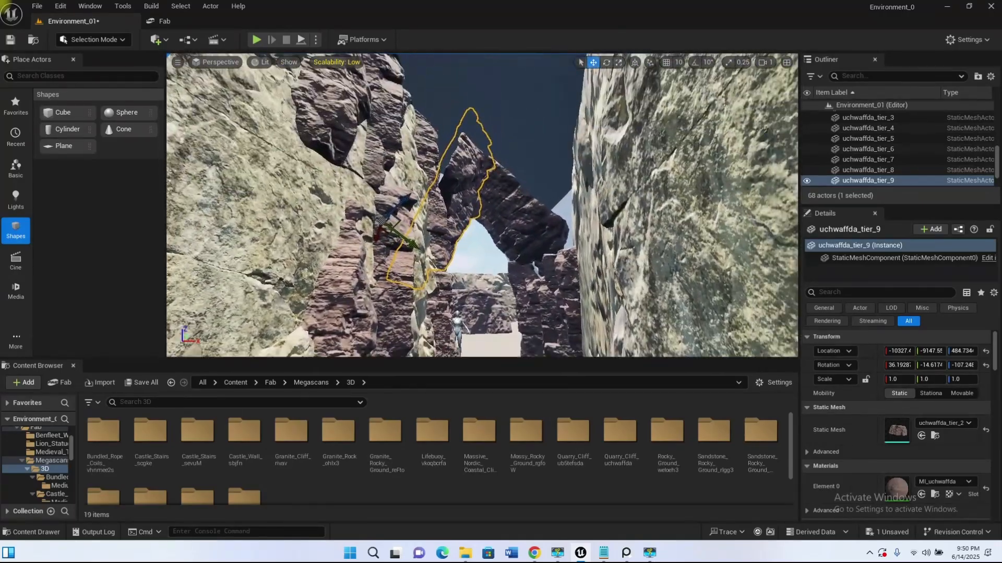
Rotate uchwaffda_tier_8 about X to about -205° and nudge it sideways across the entrance
{"action": "right_click_drag", "start_coordinate": [524, 194], "coordinate": [538, 256]}
{"action": "left_click", "coordinate": [519, 223]}
{"action": "key", "text": "e"}
{"action": "left_click_drag", "start_coordinate": [481, 241], "coordinate": [543, 244]}
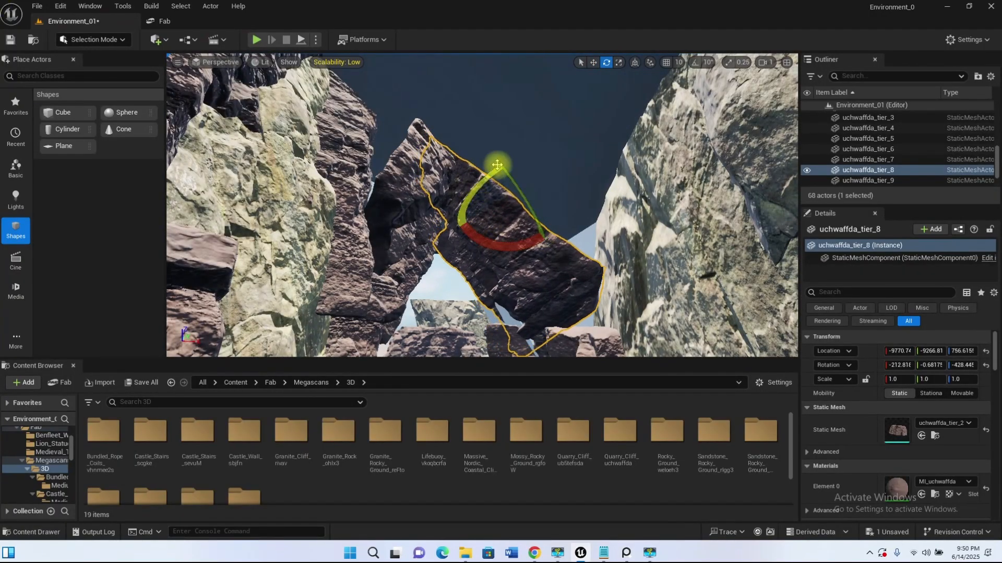
{"action": "left_click_drag", "start_coordinate": [484, 244], "coordinate": [543, 242]}
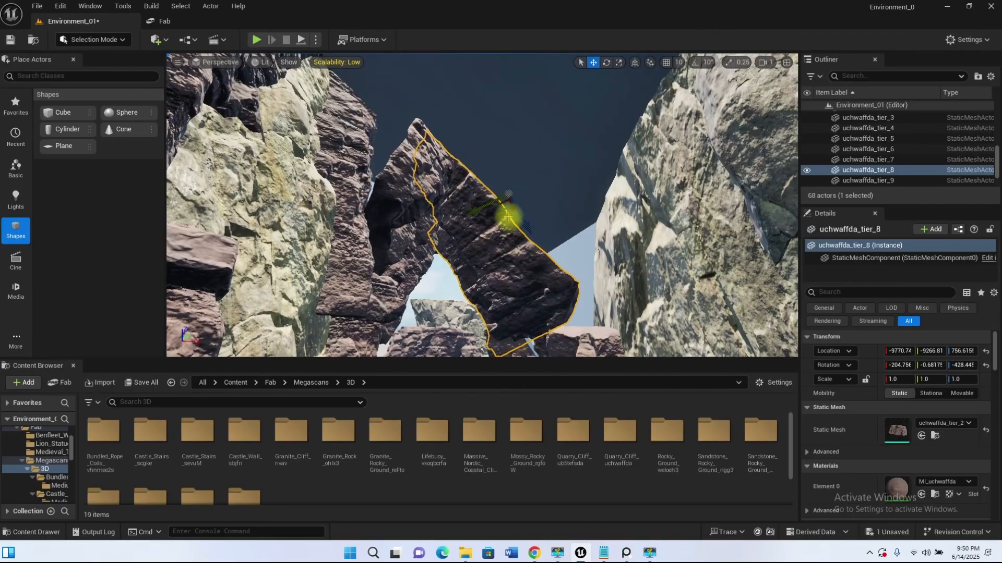
{"action": "mouse_move", "coordinate": [505, 209]}
{"action": "left_mouse_down"}
{"action": "mouse_move", "coordinate": [532, 212]}
{"action": "mouse_move", "coordinate": [533, 244]}
{"action": "mouse_move", "coordinate": [513, 243]}
{"action": "mouse_move", "coordinate": [520, 209]}
{"action": "left_mouse_up"}
Tilt uchwaffda_tier_9 about X to about 44° and nudge it against the entrance arch
{"action": "left_click", "coordinate": [429, 168]}
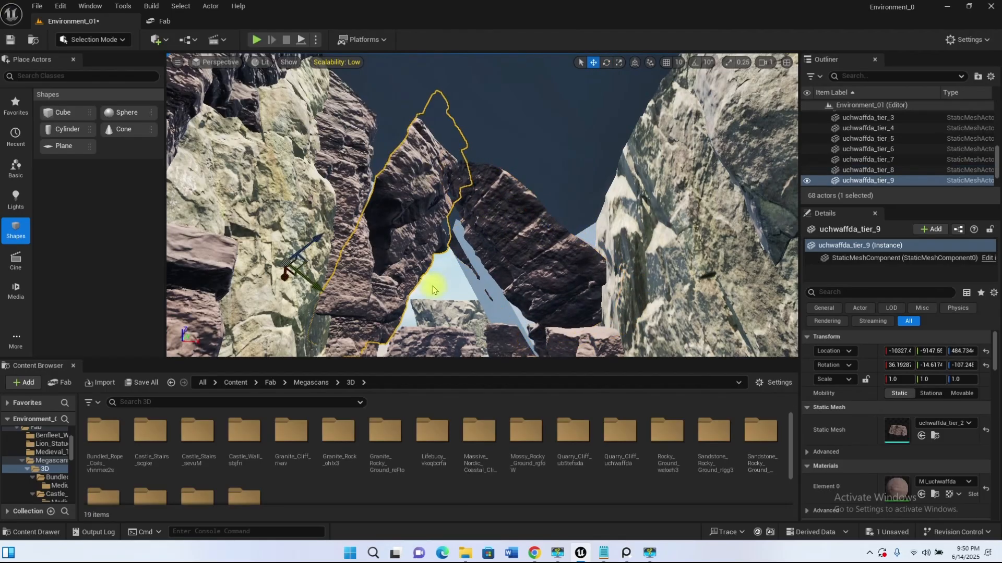
{"action": "key", "text": "e"}
{"action": "mouse_move", "coordinate": [318, 314]}
{"action": "left_mouse_down"}
{"action": "mouse_move", "coordinate": [309, 316]}
{"action": "mouse_move", "coordinate": [317, 315]}
{"action": "left_mouse_up"}
{"action": "key", "text": "w"}
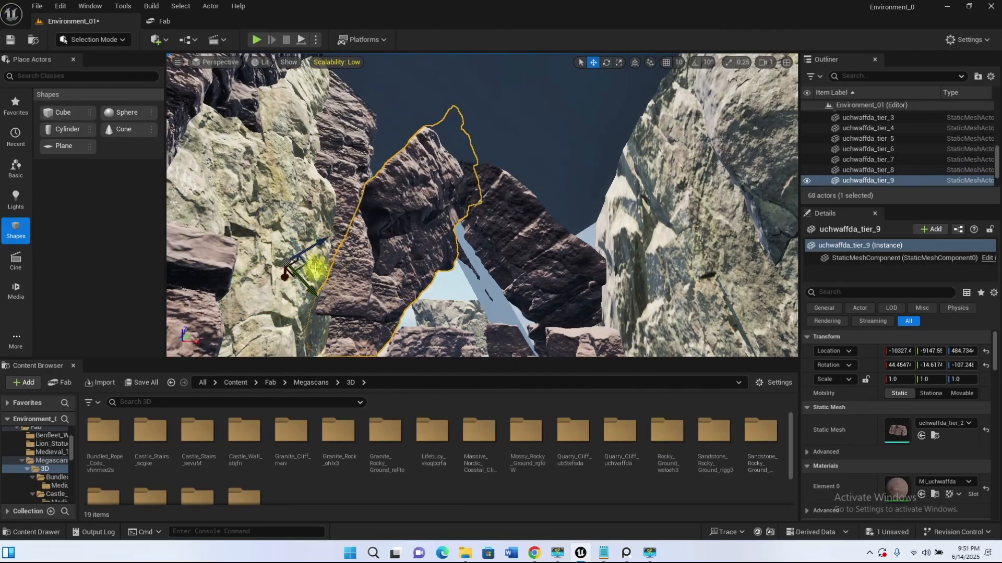
{"action": "left_click_drag", "start_coordinate": [300, 261], "coordinate": [305, 254]}
Tilt uchwaffda_tier_8 about X to about -210° and move it to about X -9750, Y -9259, height 772
{"action": "left_click", "coordinate": [556, 331]}
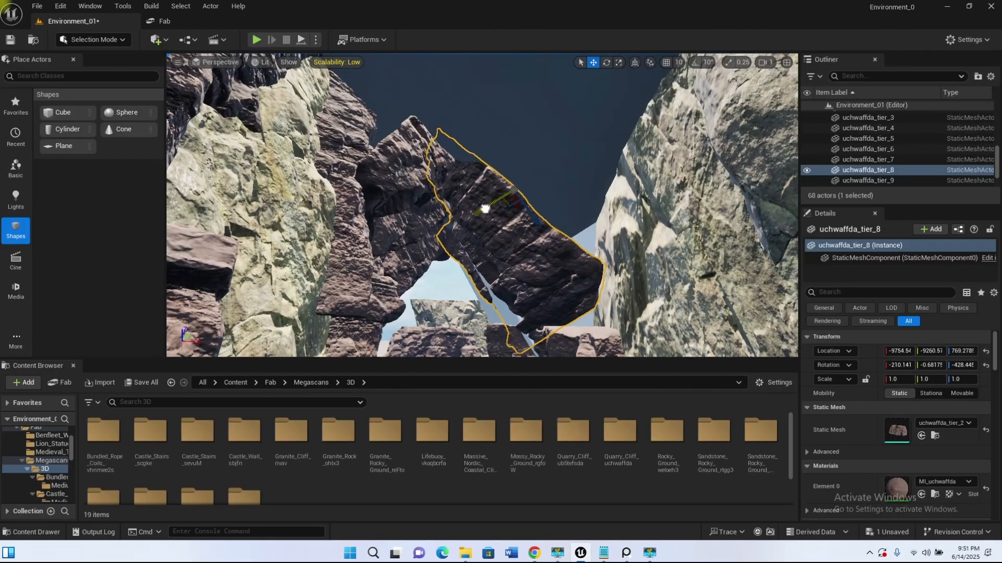
{"action": "key", "text": "s"}
{"action": "right_click_drag", "start_coordinate": [481, 282], "coordinate": [467, 319]}
{"action": "key", "text": "w"}
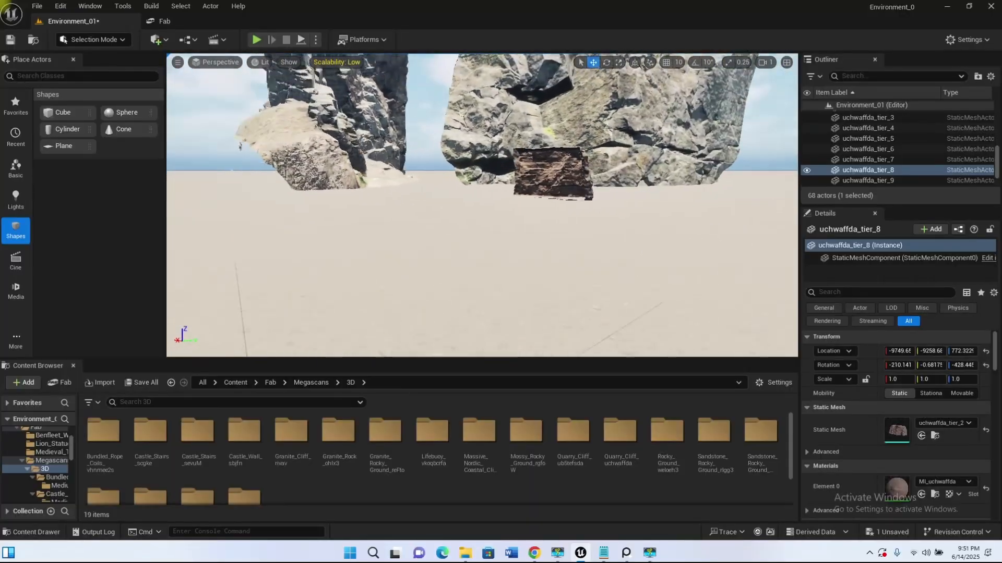
Duplicate the ub5tefsda_tier_2 quarry cliff and move the copy in front of the cave entrance, to about X -9843, Y -9739
{"action": "left_click", "coordinate": [360, 197]}
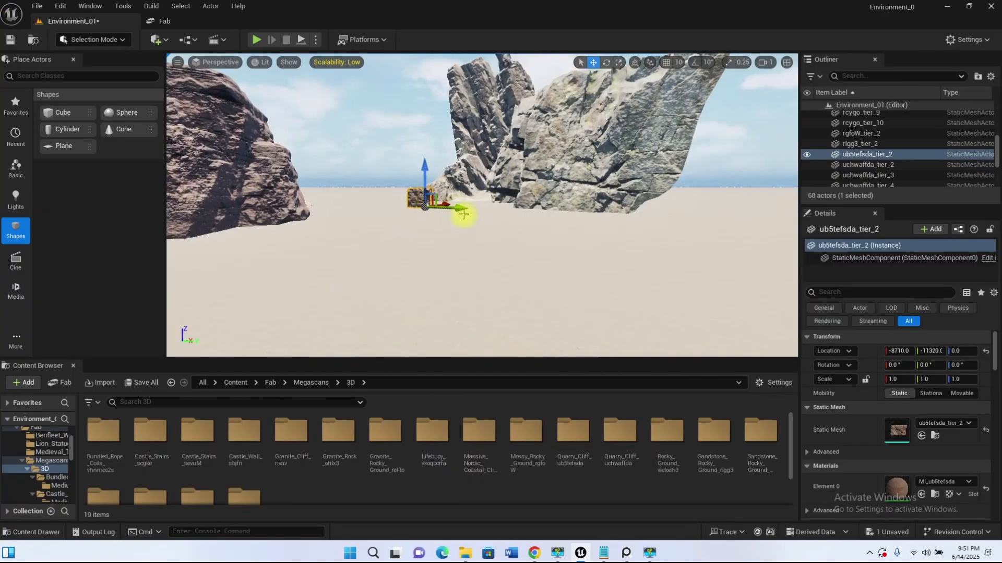
{"action": "right_click_drag", "start_coordinate": [458, 224], "coordinate": [459, 224]}
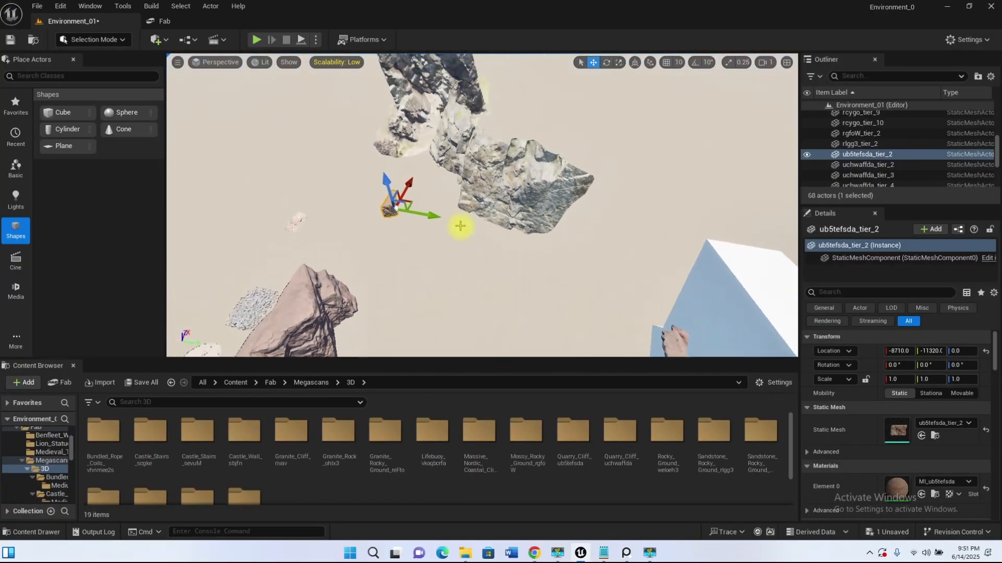
{"action": "left_click_drag", "start_coordinate": [416, 214], "coordinate": [584, 333], "text": "alt"}
{"action": "right_click_drag", "start_coordinate": [584, 333], "coordinate": [585, 333]}
{"action": "right_click_drag", "start_coordinate": [483, 121], "coordinate": [483, 121]}
{"action": "left_click_drag", "start_coordinate": [482, 96], "coordinate": [604, 137]}
{"action": "right_click_drag", "start_coordinate": [604, 136], "coordinate": [604, 137]}
{"action": "right_click_drag", "start_coordinate": [635, 203], "coordinate": [602, 271]}
Rotate ub5tefsda_tier_3 about X to about 90° and scale it up to about 4.33, 2.54, 4.33
{"action": "key", "text": "e"}
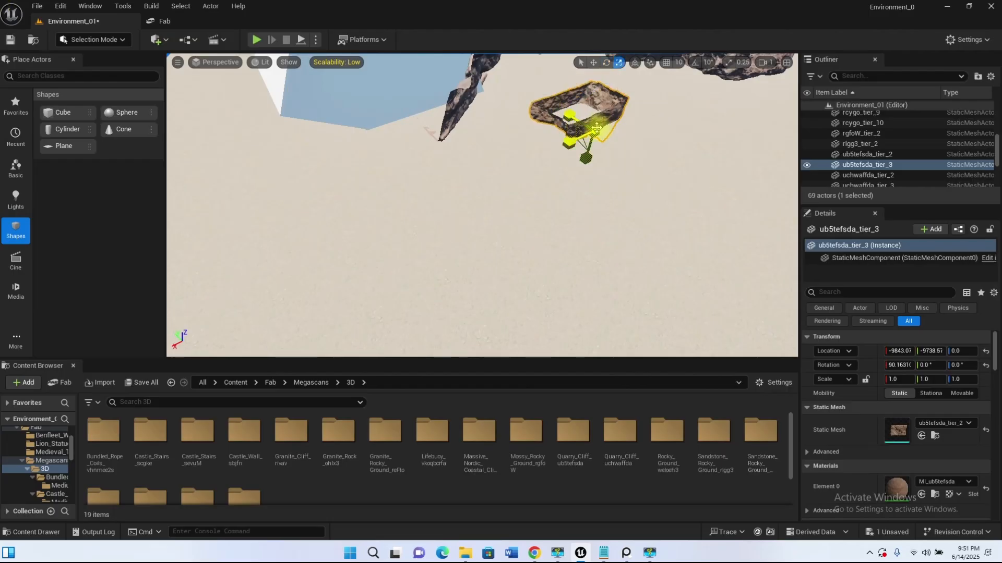
{"action": "left_click_drag", "start_coordinate": [582, 128], "coordinate": [651, 250]}
{"action": "right_click_drag", "start_coordinate": [651, 249], "coordinate": [608, 254]}
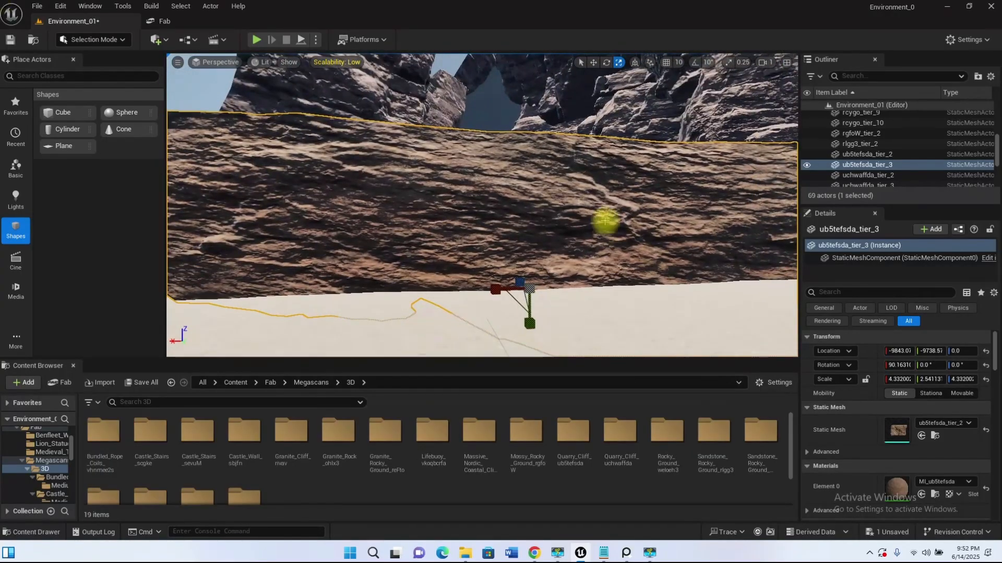
Reduce the Y scale of ub5tefsda_tier_3 to about 1.73 and move it over the entrance, to about Y -9098, height 554
{"action": "right_click_drag", "start_coordinate": [619, 288], "coordinate": [629, 308]}
{"action": "left_click_drag", "start_coordinate": [509, 285], "coordinate": [509, 80]}
{"action": "key", "text": "w"}
{"action": "right_click_drag", "start_coordinate": [510, 79], "coordinate": [492, 158]}
{"action": "key", "text": "w"}
{"action": "key", "text": "s"}
{"action": "left_click_drag", "start_coordinate": [311, 247], "coordinate": [299, 76]}
{"action": "mouse_move", "coordinate": [441, 142]}
{"action": "right_mouse_down"}
{"action": "mouse_move", "coordinate": [426, 112]}
{"action": "mouse_move", "coordinate": [444, 143]}
{"action": "right_mouse_up"}
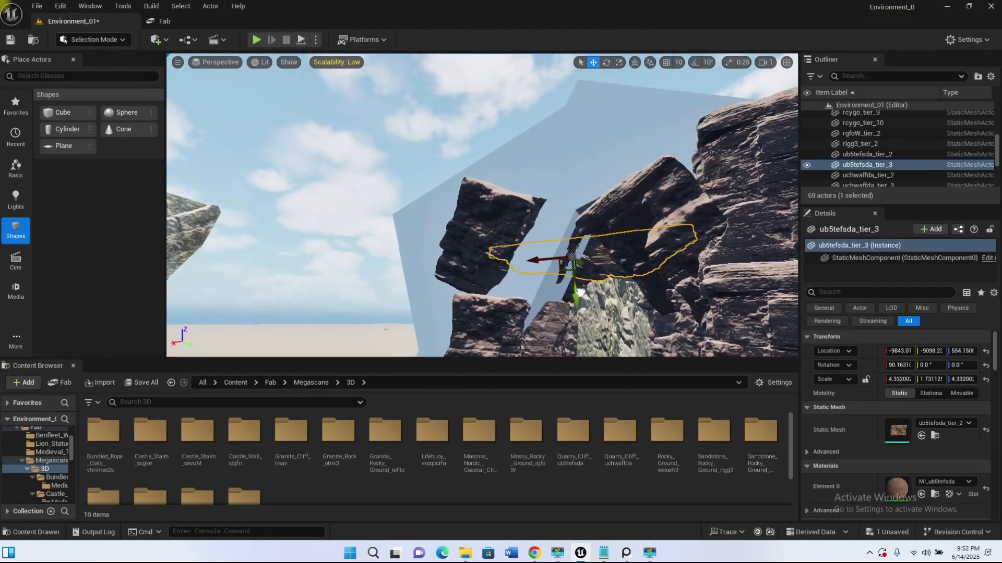
Tilt ub5tefsda_tier_3 about Y to about -9° and raise it to a height of about 594
{"action": "right_click_drag", "start_coordinate": [580, 293], "coordinate": [830, 292]}
{"action": "key", "text": "w"}
{"action": "key", "text": "s"}
{"action": "key", "text": "s"}
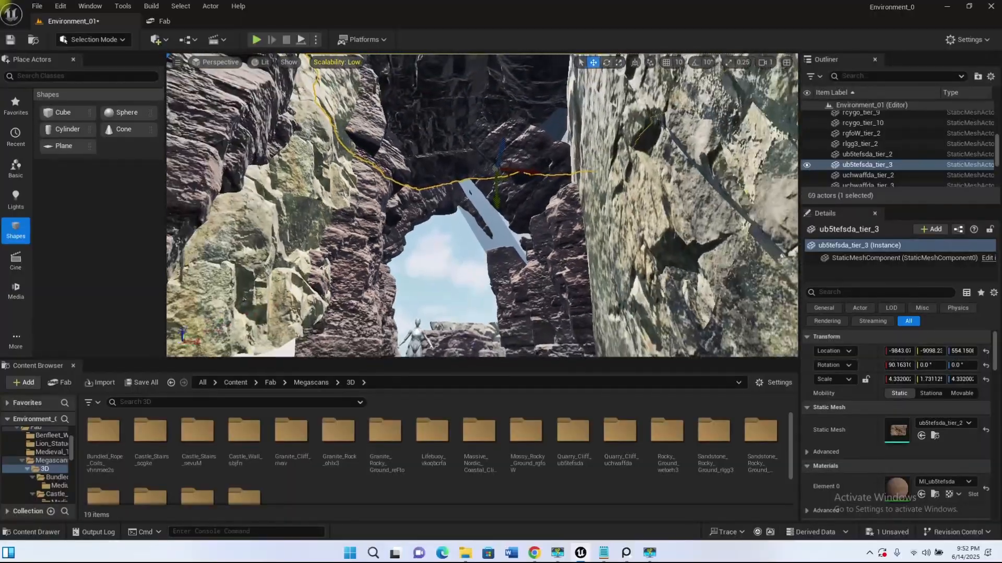
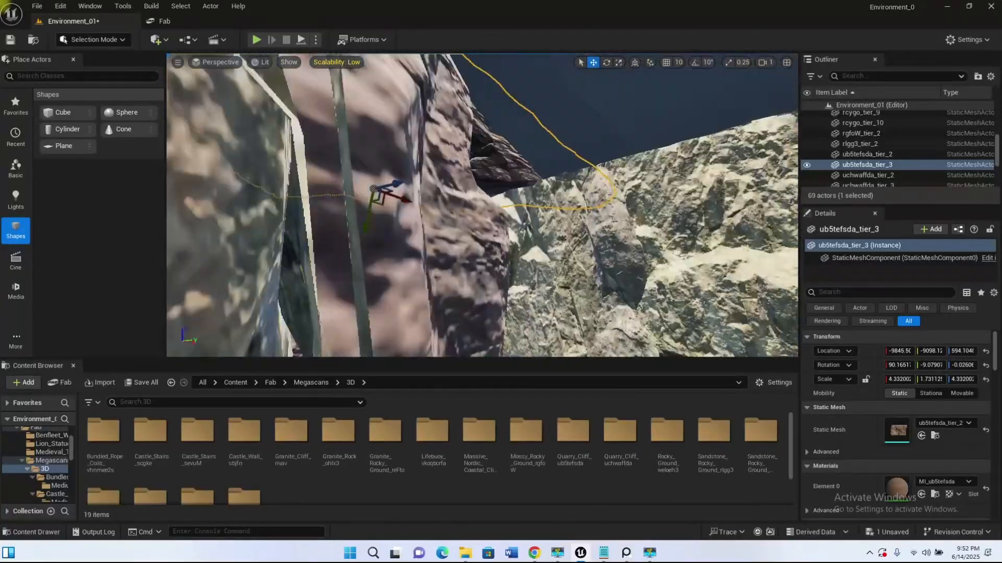
Duplicate ub5tefsda_tier_3 further into the passage, to about Y -8548 at a height of about 593
{"action": "key", "text": "s"}
{"action": "right_click_drag", "start_coordinate": [432, 230], "coordinate": [598, 228]}
{"action": "key", "text": "w"}
{"action": "key", "text": "w"}
{"action": "key", "text": "s"}
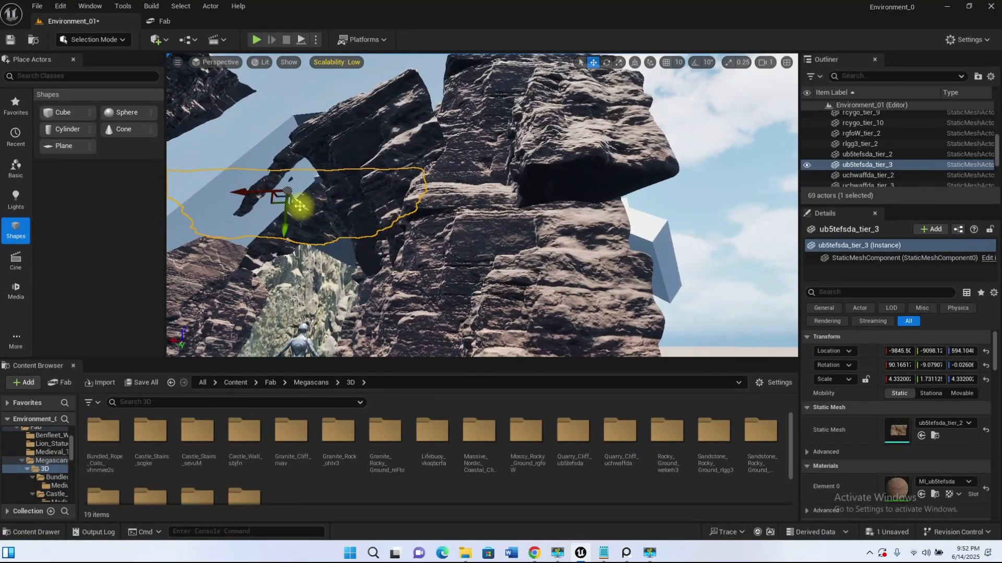
{"action": "left_click_drag", "start_coordinate": [300, 206], "coordinate": [306, 208], "text": "alt"}
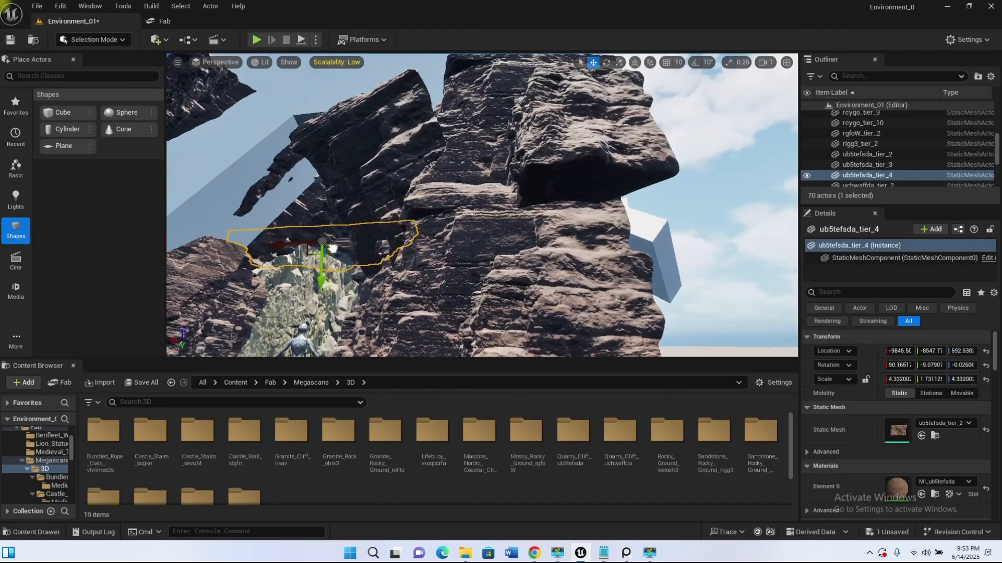
Rotate ub5tefsda_tier_4 to about 102°, 4.3°, 119° and move it to about X -9916, Y -8583, height 550
{"action": "right_click_drag", "start_coordinate": [396, 209], "coordinate": [415, 306]}
{"action": "key", "text": "a"}
{"action": "key", "text": "w"}
{"action": "key", "text": "w"}
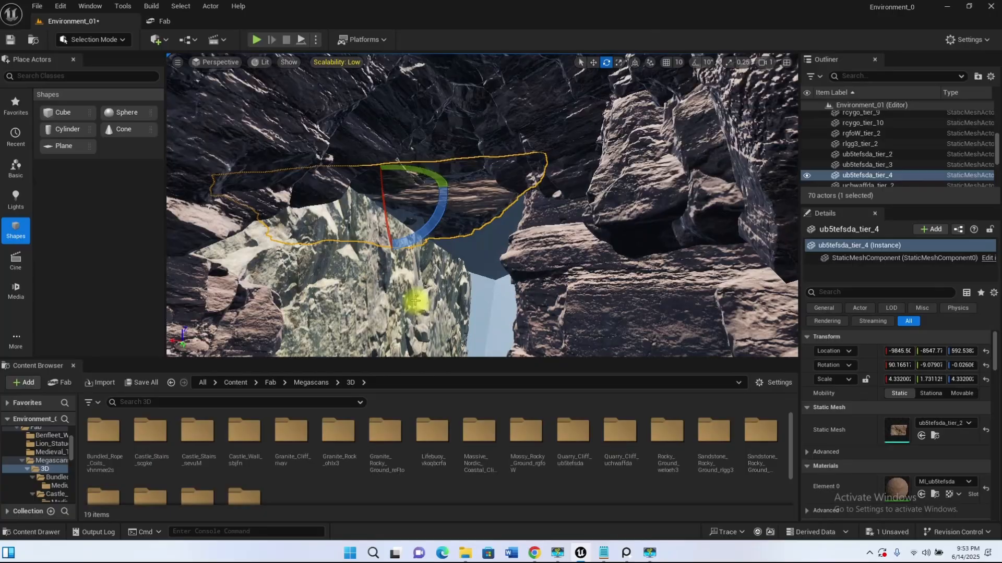
{"action": "left_click_drag", "start_coordinate": [438, 179], "coordinate": [360, 214]}
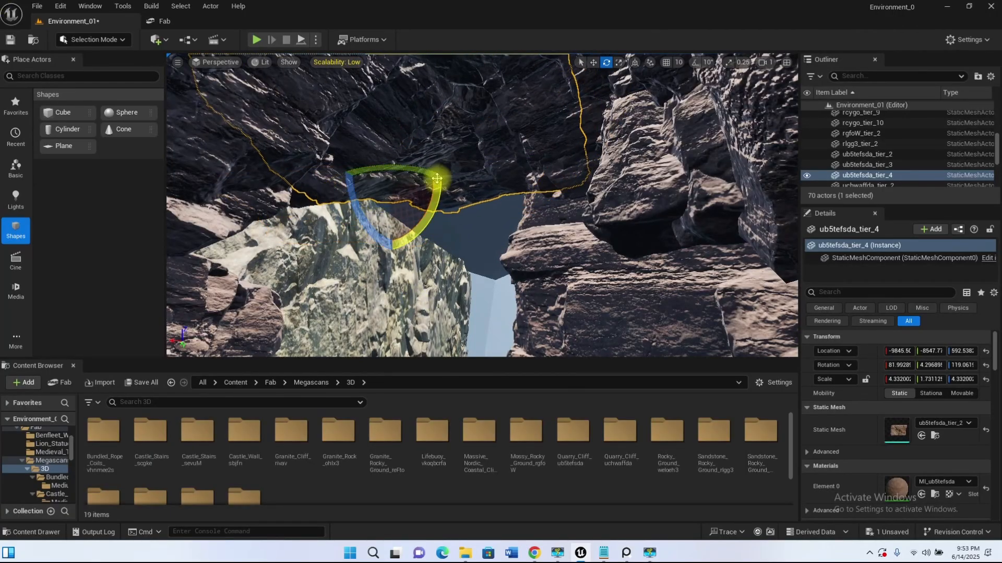
{"action": "left_click_drag", "start_coordinate": [416, 184], "coordinate": [448, 180]}
{"action": "left_click_drag", "start_coordinate": [426, 224], "coordinate": [420, 245]}
{"action": "left_click_drag", "start_coordinate": [464, 215], "coordinate": [466, 203]}
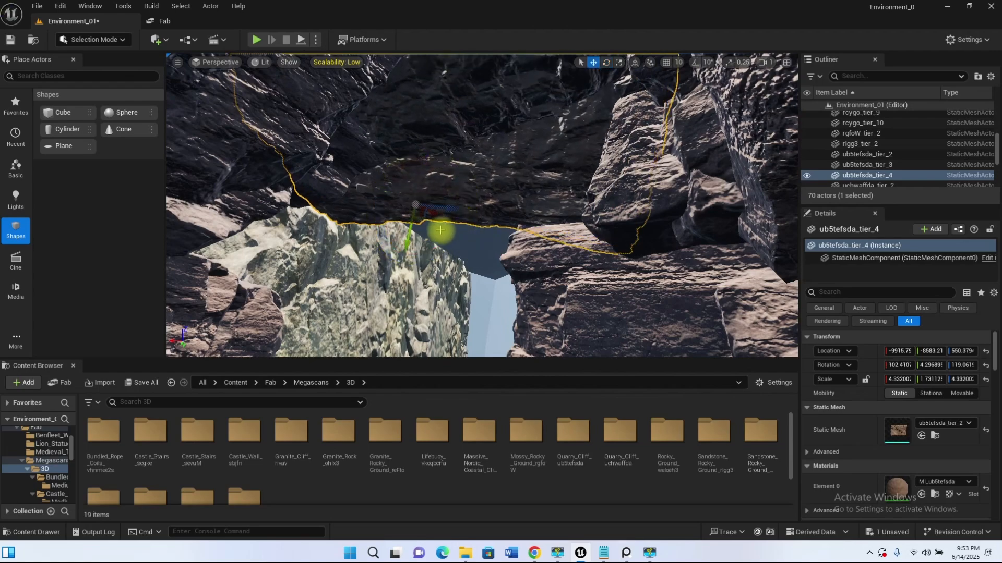
Nudge ub5tefsda_tier_4 along the passage ceiling and reduce the viewport camera speed to 0.1
{"action": "mouse_move", "coordinate": [433, 217]}
{"action": "left_mouse_down"}
{"action": "mouse_move", "coordinate": [463, 229]}
{"action": "mouse_move", "coordinate": [450, 225]}
{"action": "left_mouse_up"}
{"action": "right_click_drag", "start_coordinate": [460, 304], "coordinate": [464, 342]}
{"action": "left_click", "coordinate": [759, 65]}
{"action": "left_click_drag", "start_coordinate": [671, 86], "coordinate": [666, 87]}
Rotate ub5tefsda_tier_4 to about 101°, 2.4°, 107° and move it between the walls, to about X -9809, Y -8433, height 551
{"action": "right_click_drag", "start_coordinate": [424, 279], "coordinate": [459, 230]}
{"action": "key", "text": "w"}
{"action": "left_click_drag", "start_coordinate": [453, 199], "coordinate": [408, 206]}
{"action": "right_click_drag", "start_coordinate": [409, 230], "coordinate": [433, 271]}
{"action": "right_click_drag", "start_coordinate": [453, 145], "coordinate": [389, 147]}
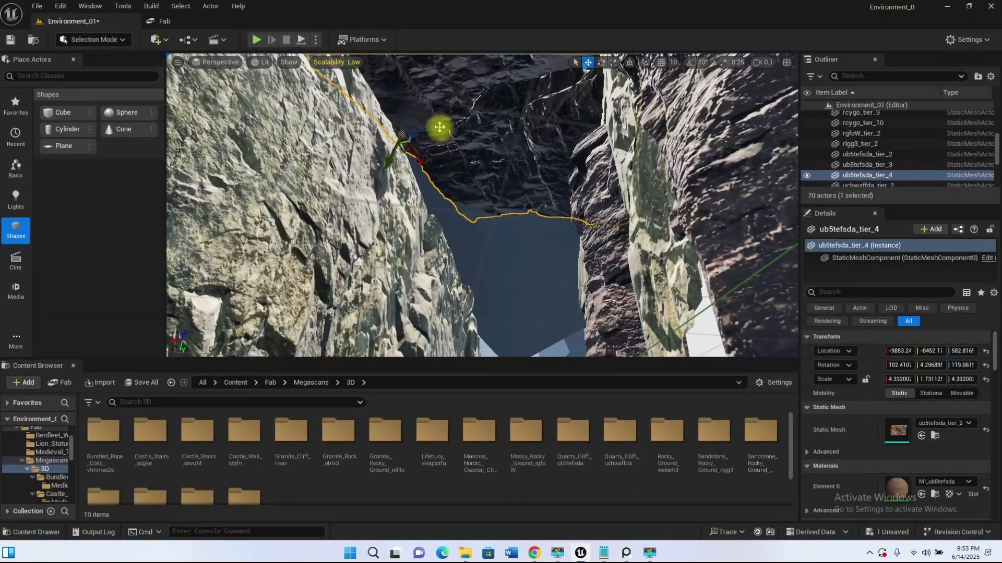
{"action": "left_click_drag", "start_coordinate": [420, 166], "coordinate": [420, 169]}
{"action": "mouse_move", "coordinate": [420, 169]}
{"action": "right_mouse_down"}
{"action": "mouse_move", "coordinate": [428, 201]}
{"action": "mouse_move", "coordinate": [423, 179]}
{"action": "right_mouse_up"}
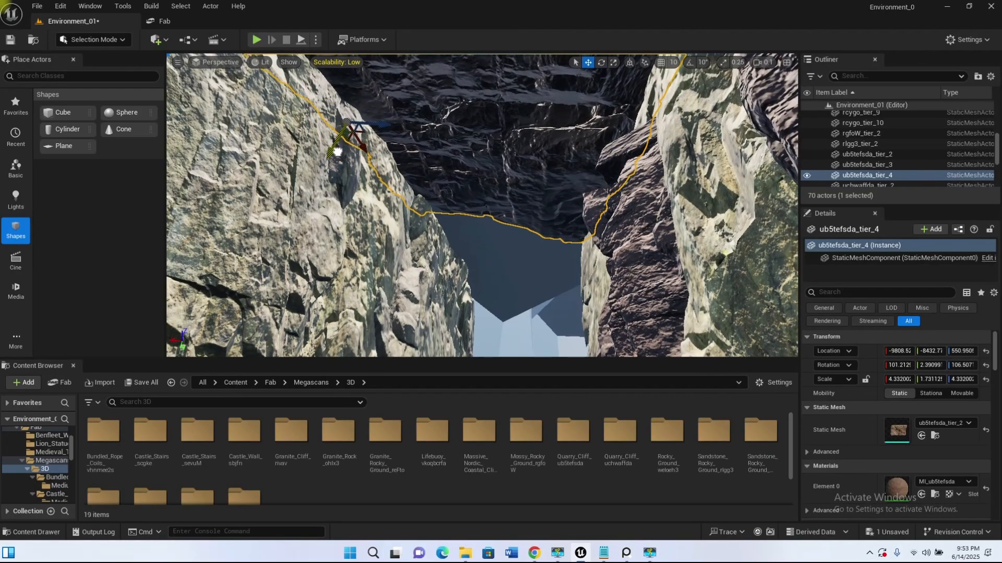
Duplicate ub5tefsda_tier_4 deeper along the passage ceiling, to about X -10058, Y -7790, height 568
{"action": "left_click_drag", "start_coordinate": [365, 150], "coordinate": [431, 269], "text": "alt"}
{"action": "right_click_drag", "start_coordinate": [521, 297], "coordinate": [558, 217]}
{"action": "key", "text": "w"}
{"action": "key", "text": "w"}
{"action": "key", "text": "s"}
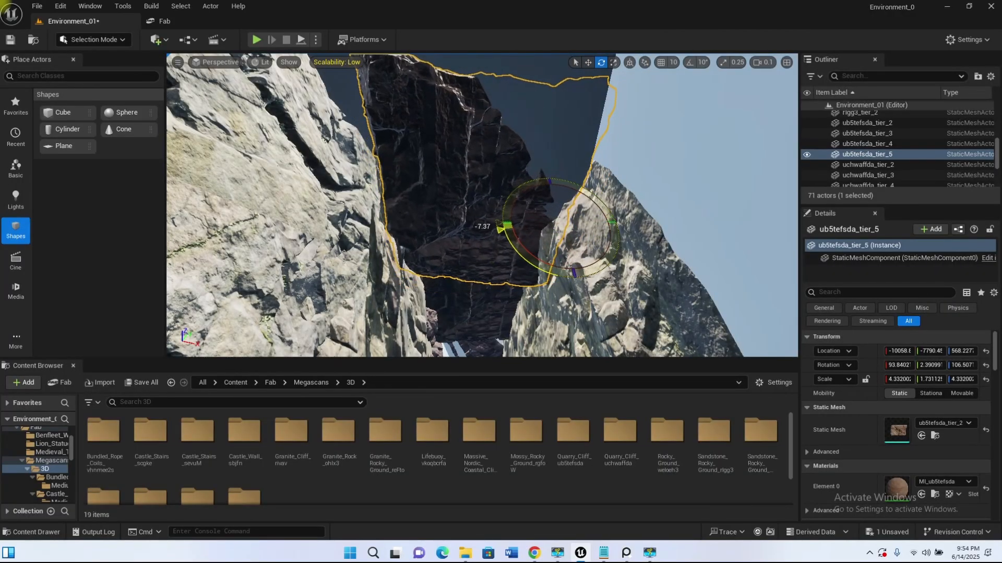
Move ub5tefsda_tier_5 to about X -10027, Y -7941, height 641 and rotate it about X to about 92°
{"action": "left_click_drag", "start_coordinate": [503, 217], "coordinate": [524, 292]}
{"action": "mouse_move", "coordinate": [518, 238]}
{"action": "left_mouse_down"}
{"action": "mouse_move", "coordinate": [508, 214]}
{"action": "mouse_move", "coordinate": [516, 249]}
{"action": "left_mouse_up"}
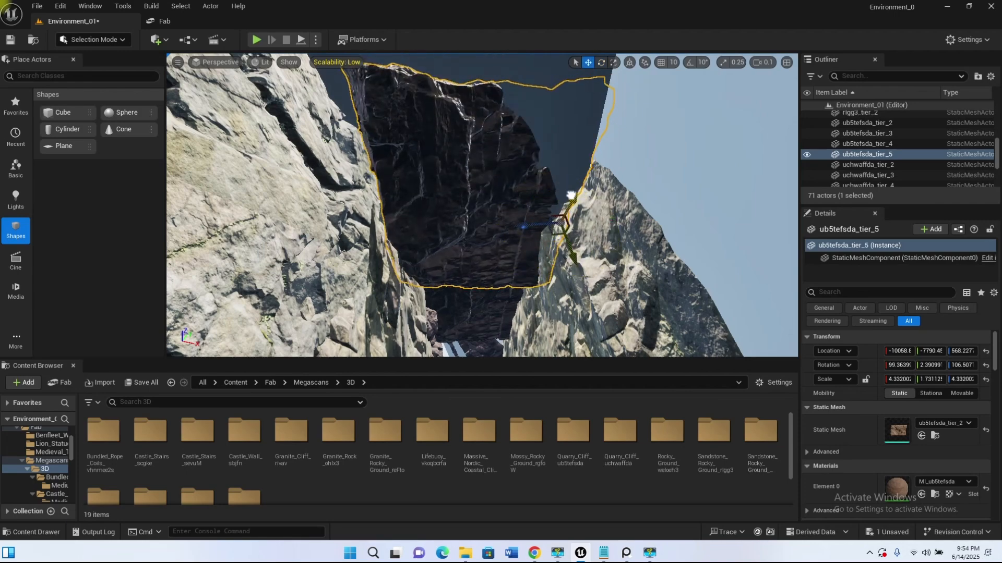
{"action": "left_click_drag", "start_coordinate": [570, 195], "coordinate": [551, 253]}
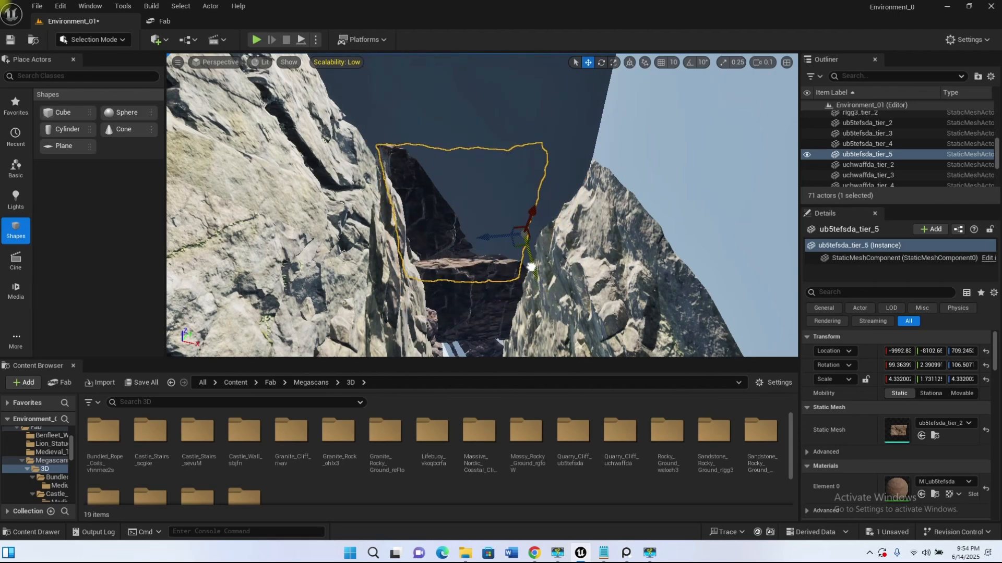
{"action": "left_click_drag", "start_coordinate": [538, 282], "coordinate": [541, 285]}
{"action": "left_click_drag", "start_coordinate": [533, 235], "coordinate": [479, 230]}
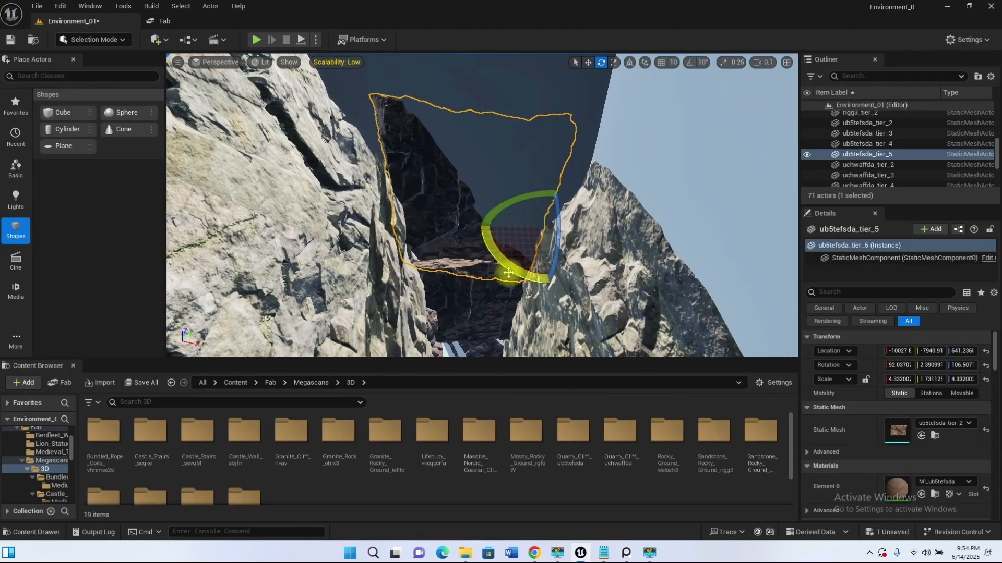
Rotate ub5tefsda_tier_5 to about -6° in Y and 106° in Z, and move it to about X -10043, Y -7881, height 595
{"action": "mouse_move", "coordinate": [541, 229]}
{"action": "left_mouse_down"}
{"action": "mouse_move", "coordinate": [549, 260]}
{"action": "mouse_move", "coordinate": [562, 212]}
{"action": "mouse_move", "coordinate": [548, 228]}
{"action": "mouse_move", "coordinate": [553, 219]}
{"action": "left_mouse_up"}
{"action": "key", "text": "w"}
{"action": "left_click_drag", "start_coordinate": [551, 272], "coordinate": [552, 267]}
{"action": "right_click_drag", "start_coordinate": [518, 288], "coordinate": [512, 264]}
{"action": "key", "text": "s"}
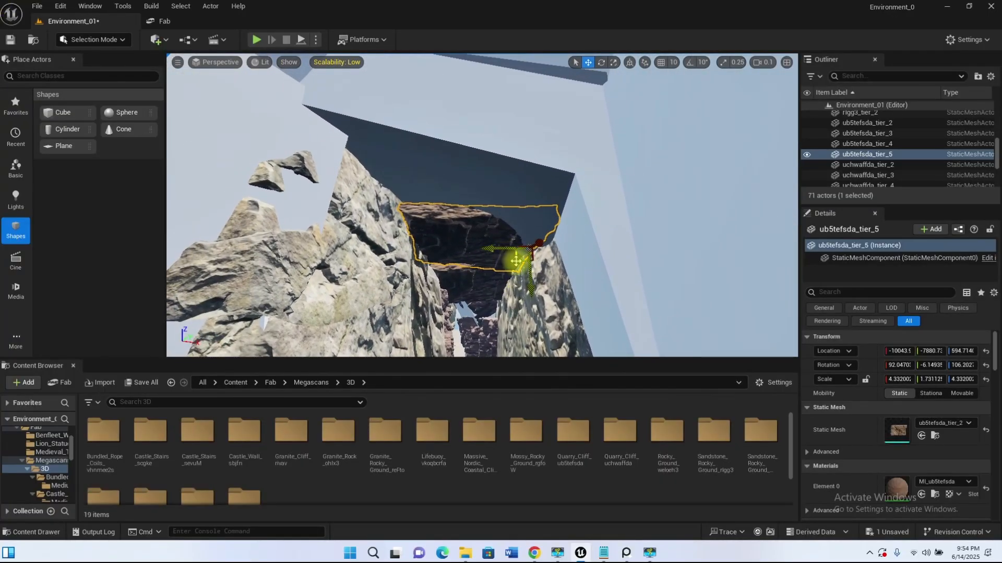
Duplicate ub5tefsda_tier_5, tilt the copy about X to about 122° and move it to about X -10391, Y -7726, height 737
{"action": "left_click_drag", "start_coordinate": [516, 261], "coordinate": [488, 233], "text": "alt"}
{"action": "left_click_drag", "start_coordinate": [463, 199], "coordinate": [462, 170], "text": "alt"}
{"action": "mouse_move", "coordinate": [446, 232]}
{"action": "left_mouse_down"}
{"action": "mouse_move", "coordinate": [399, 188]}
{"action": "mouse_move", "coordinate": [436, 236]}
{"action": "left_mouse_up"}
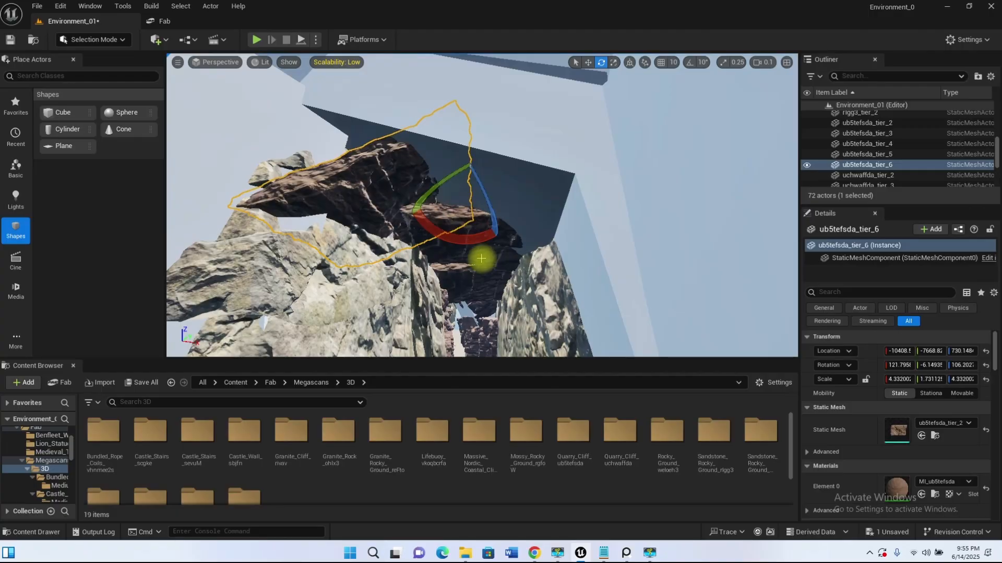
{"action": "mouse_move", "coordinate": [470, 184]}
{"action": "left_mouse_down"}
{"action": "mouse_move", "coordinate": [449, 103]}
{"action": "mouse_move", "coordinate": [466, 182]}
{"action": "left_mouse_up"}
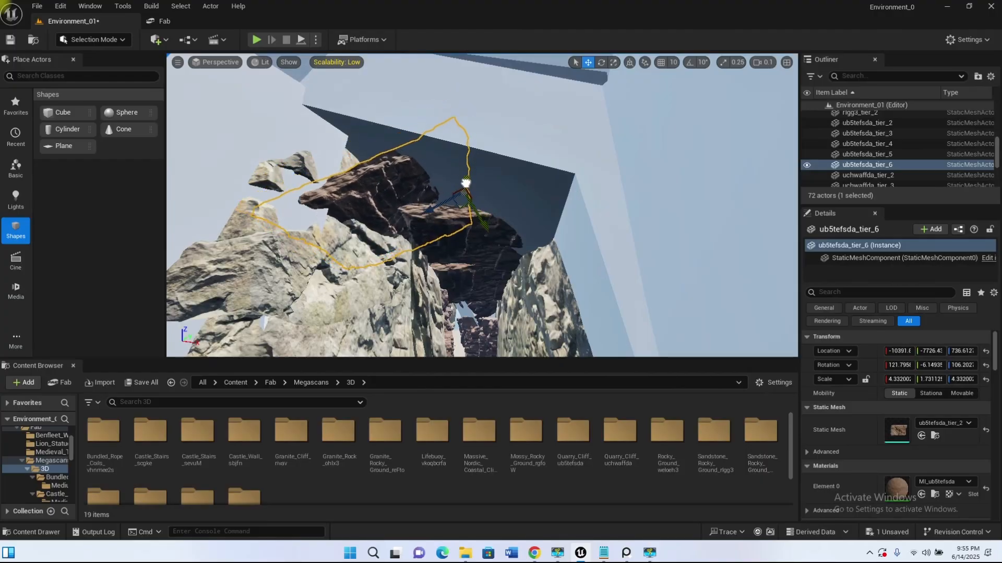
{"action": "right_click_drag", "start_coordinate": [457, 169], "coordinate": [477, 175]}
Duplicate ub5tefsda_tier_5 further along the passage ceiling, to about X -10150, Y -7514, height 554
{"action": "left_click", "coordinate": [433, 244]}
{"action": "right_click_drag", "start_coordinate": [423, 297], "coordinate": [428, 276]}
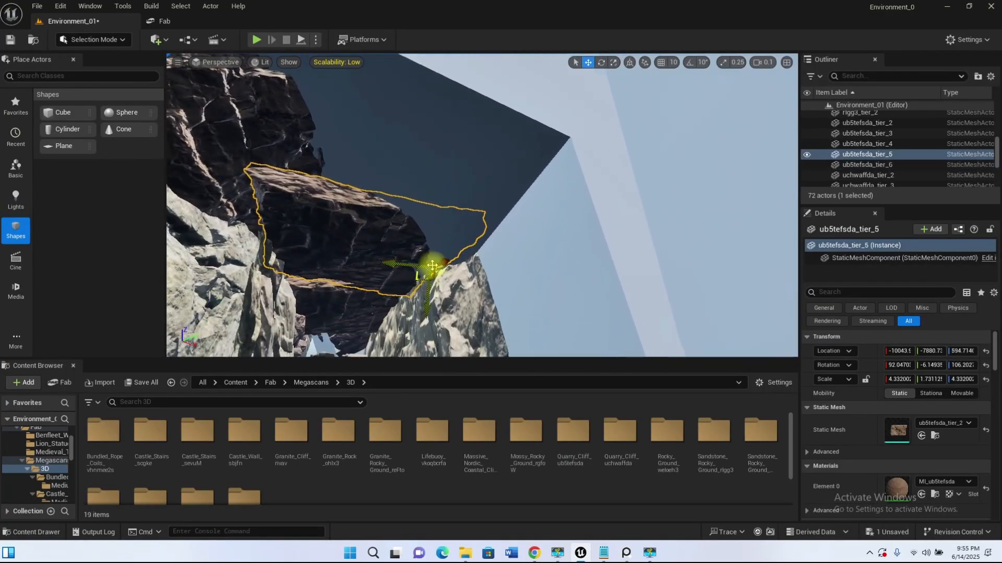
{"action": "left_click_drag", "start_coordinate": [442, 265], "coordinate": [511, 132], "text": "alt"}
{"action": "right_click_drag", "start_coordinate": [515, 164], "coordinate": [487, 208]}
{"action": "key", "text": "s"}
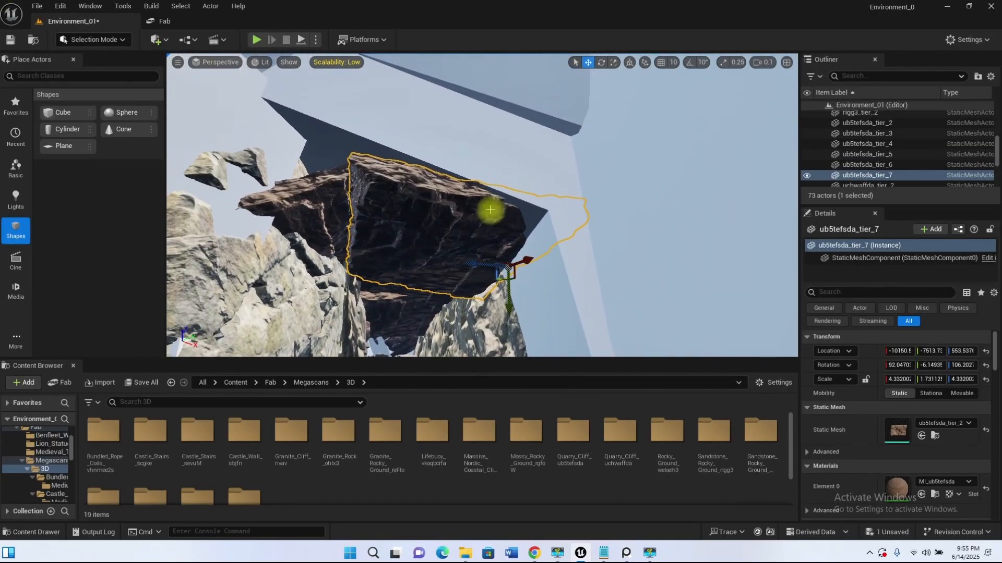
Rotate ub5tefsda_tier_7 to about 75.8° in X and shift it to about (-10164, -7505, 510) in the cave ceiling
{"action": "key", "text": "e"}
{"action": "left_click_drag", "start_coordinate": [499, 286], "coordinate": [455, 286]}
{"action": "key", "text": "w"}
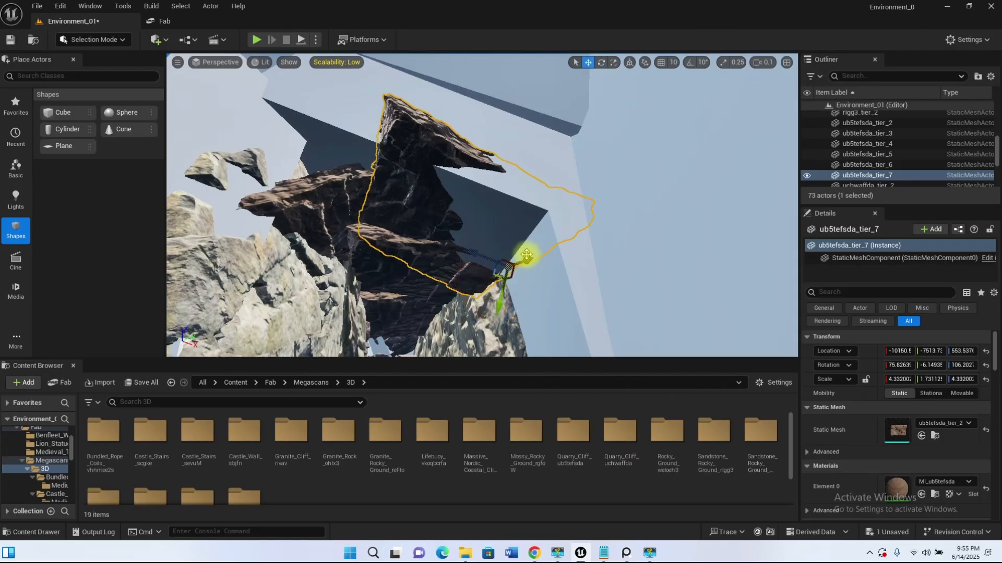
{"action": "left_click_drag", "start_coordinate": [529, 258], "coordinate": [517, 266]}
{"action": "left_click_drag", "start_coordinate": [490, 308], "coordinate": [482, 330]}
{"action": "left_click_drag", "start_coordinate": [508, 276], "coordinate": [510, 264]}
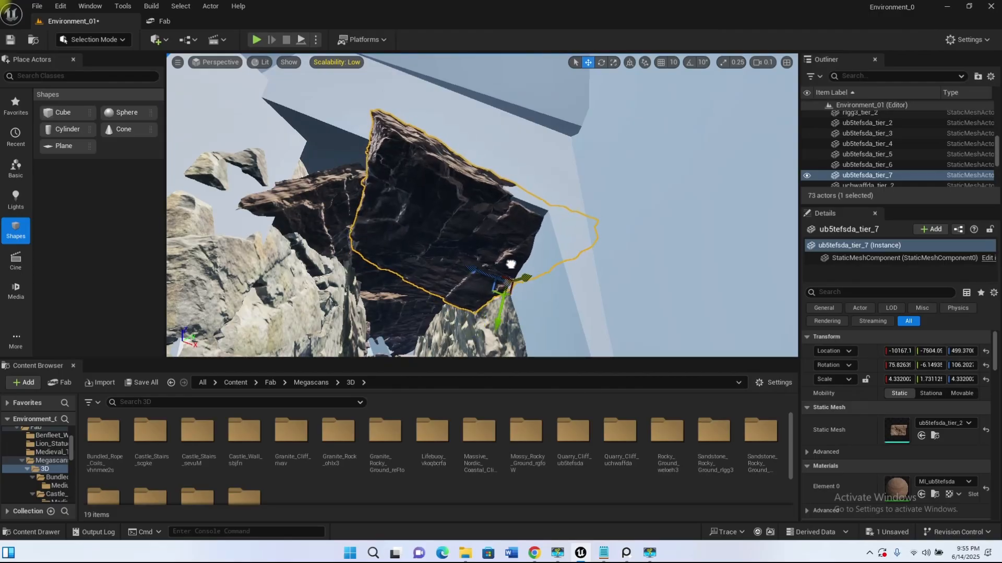
{"action": "left_click_drag", "start_coordinate": [496, 304], "coordinate": [494, 315]}
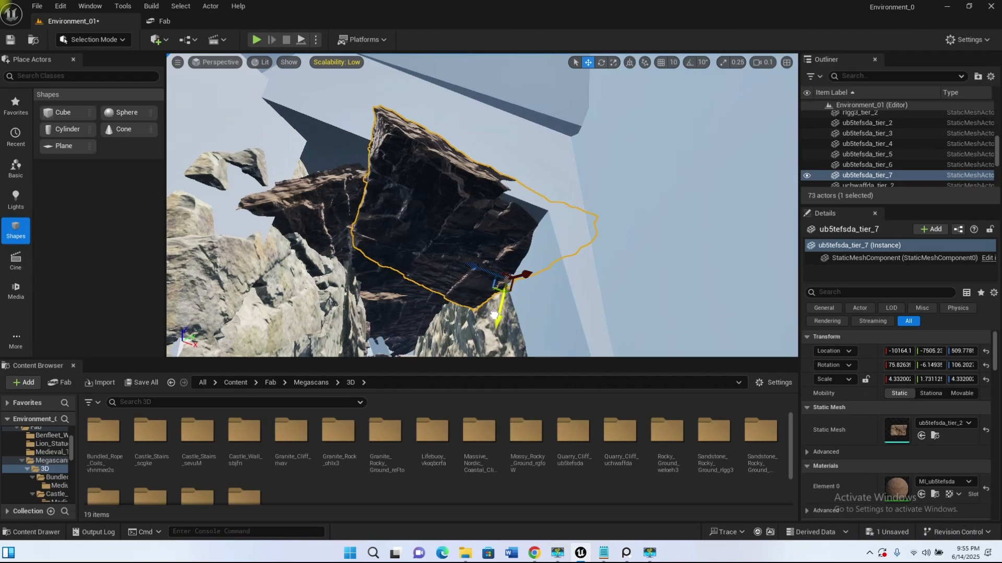
Select the neighbouring ceiling rock ub5tefsda_tier_6 and reposition it against the adjoining rock
{"action": "left_click", "coordinate": [396, 252]}
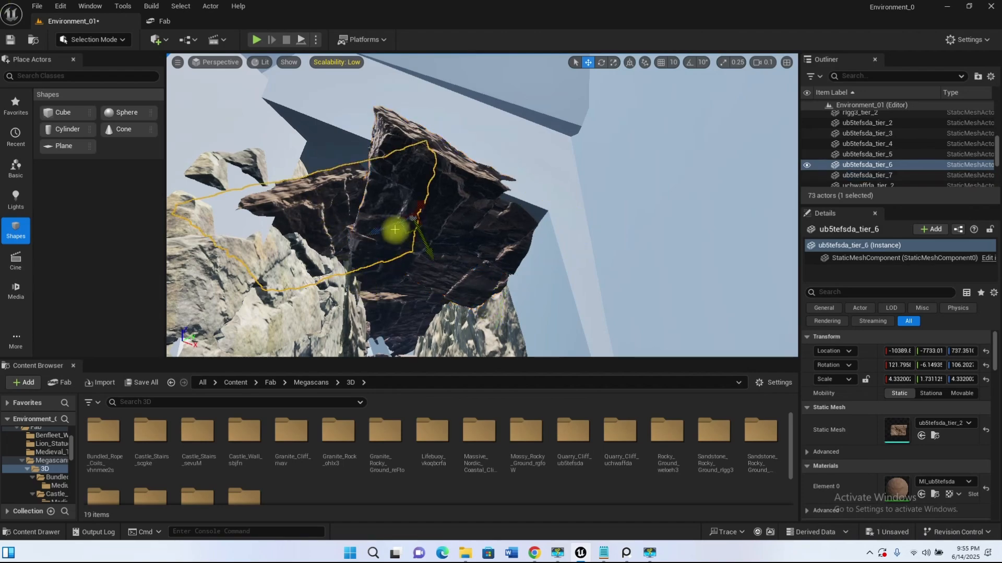
{"action": "left_click_drag", "start_coordinate": [418, 202], "coordinate": [416, 158]}
{"action": "left_click_drag", "start_coordinate": [441, 239], "coordinate": [442, 244]}
Play-test the level briefly to check the rock ceiling of the cave passage, ending the test
{"action": "right_click_drag", "start_coordinate": [443, 243], "coordinate": [425, 268]}
{"action": "key", "text": "w"}
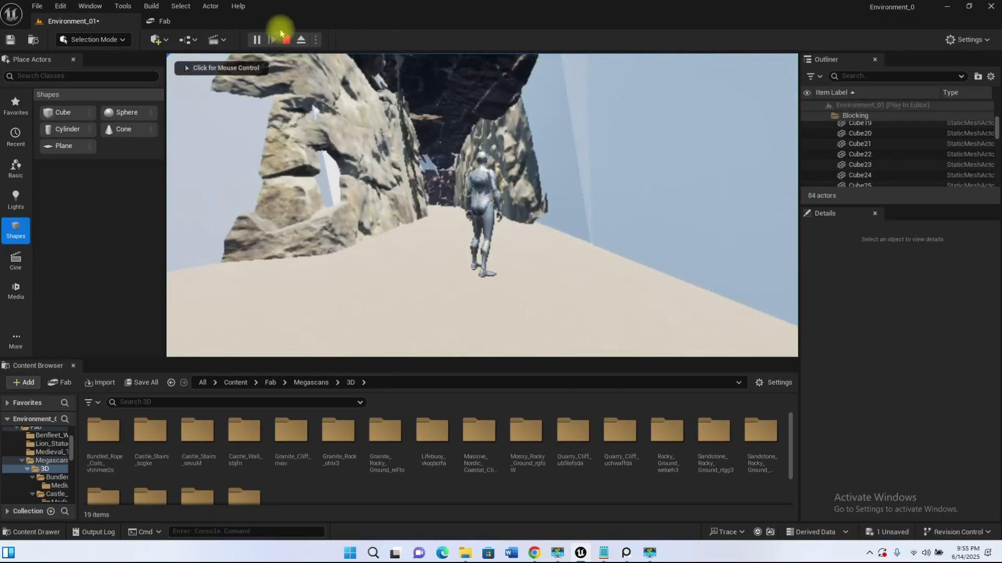
{"action": "key", "text": "Escape"}
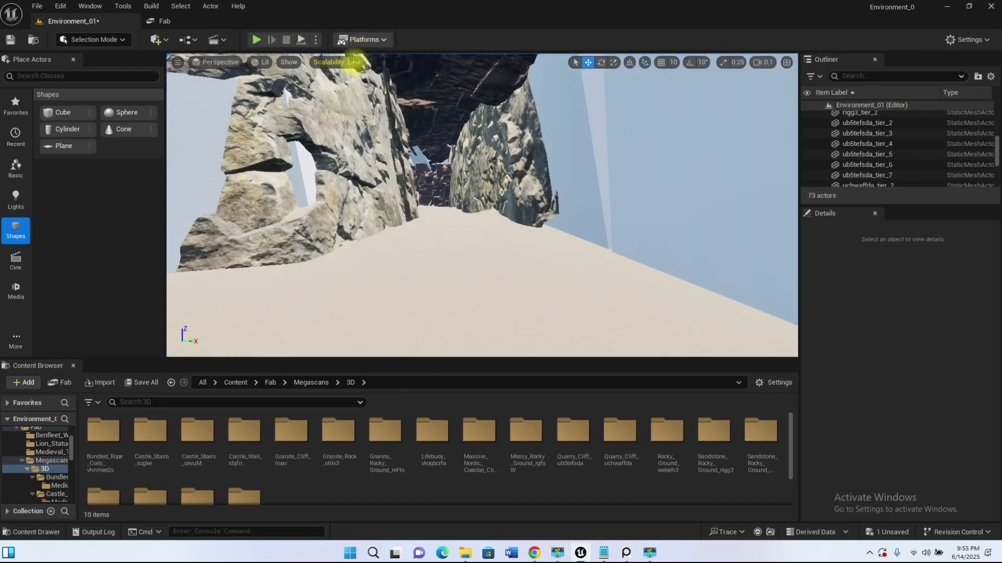
Set the engine scalability to High for all groups and start playing the level with character control
{"action": "left_click", "coordinate": [349, 63]}
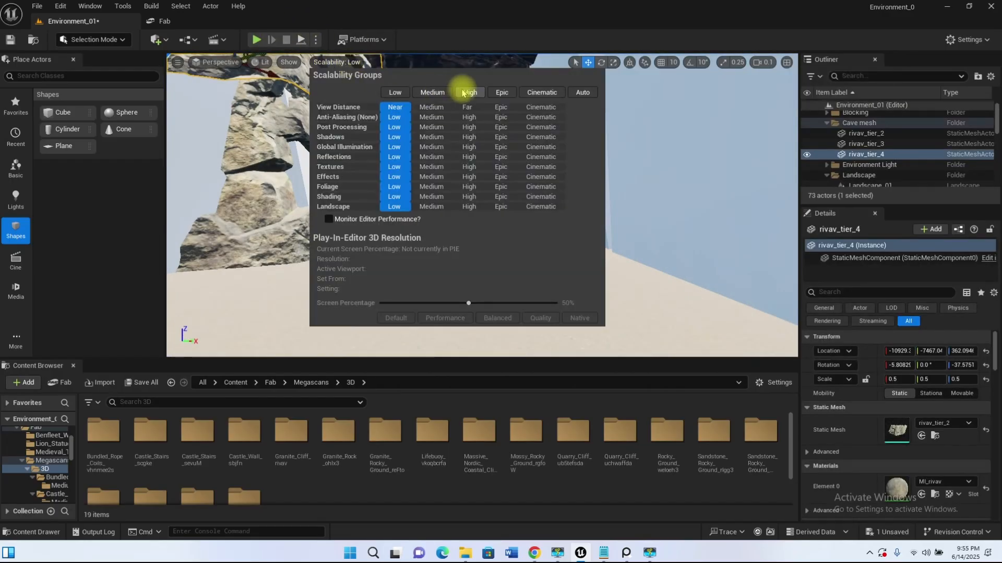
{"action": "left_click", "coordinate": [469, 93]}
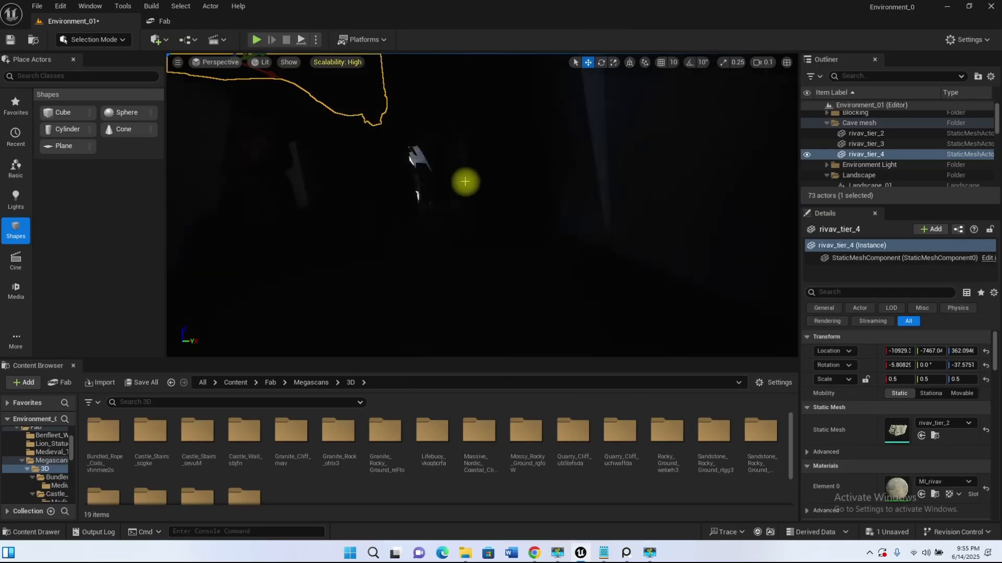
{"action": "left_click", "coordinate": [257, 40]}
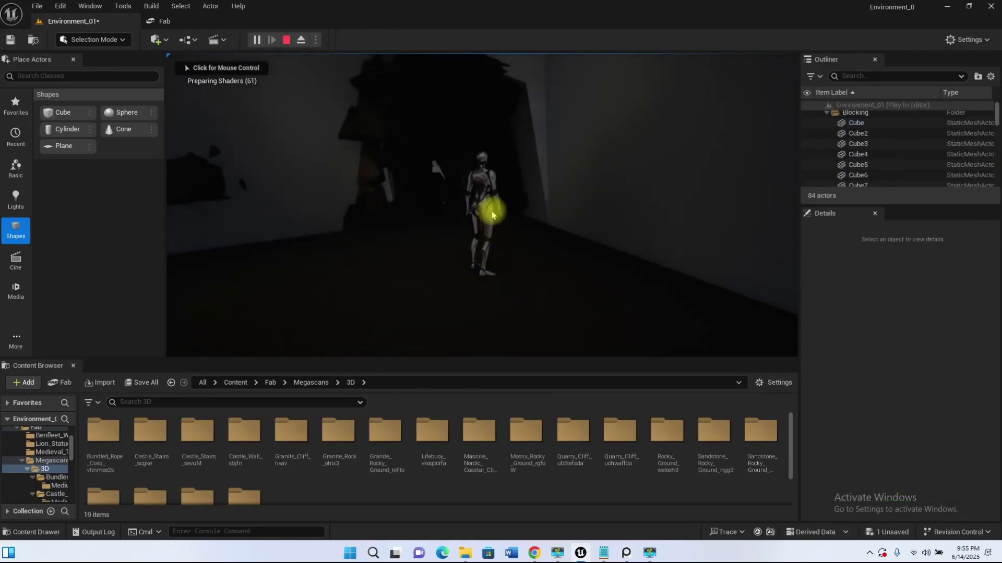
{"action": "left_click", "coordinate": [648, 324]}
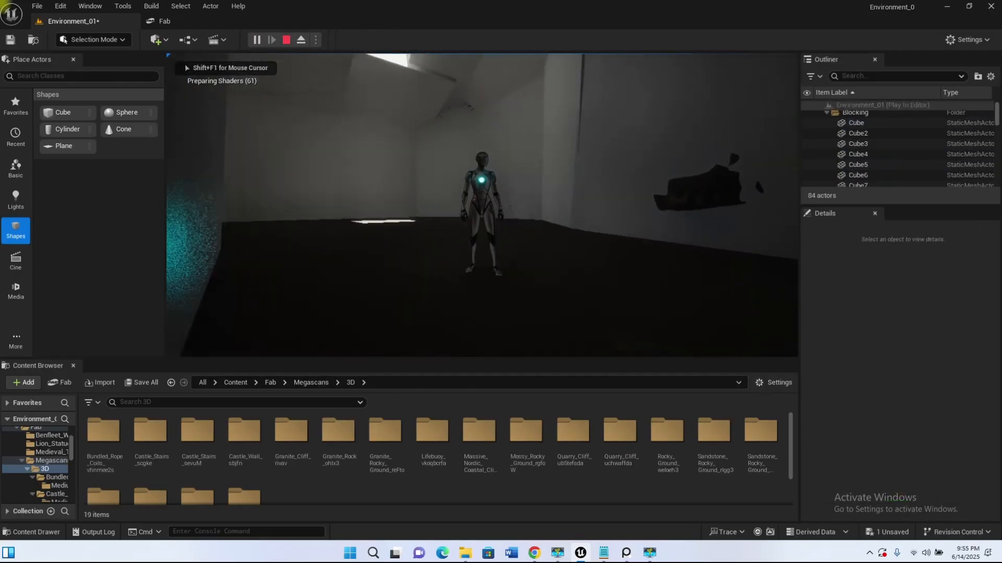
Run the character through the cave chamber, out to the rocky entrance and back inside to examine the rocks and lighting
{"action": "key", "text": "w"}
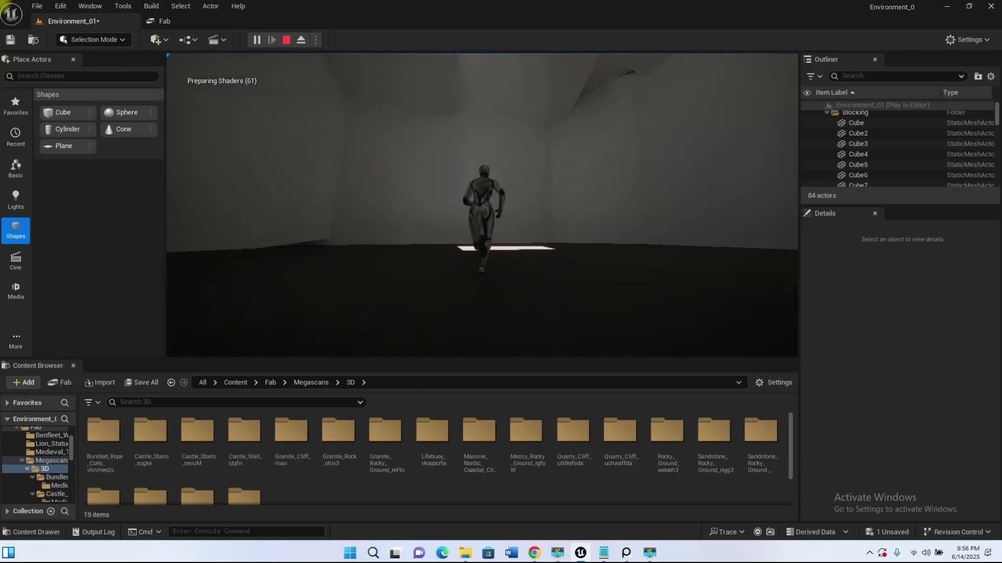
{"action": "key", "text": "space"}
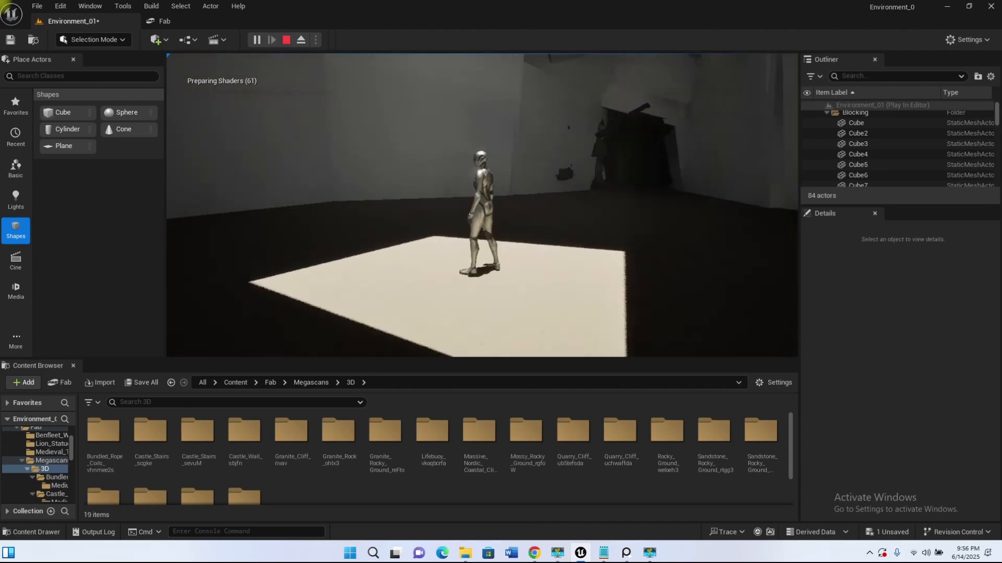
{"action": "key", "text": "w"}
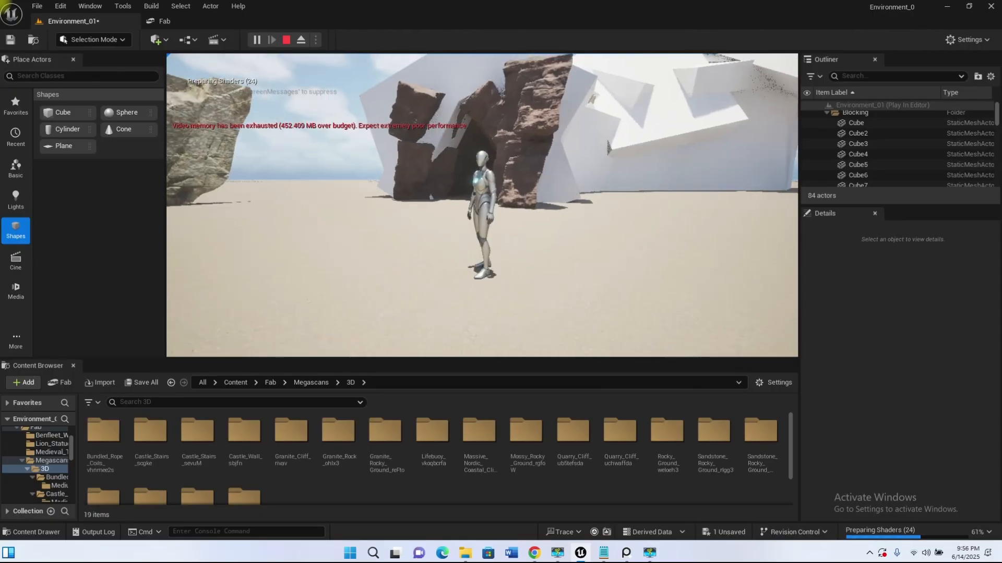
{"action": "key", "text": "w"}
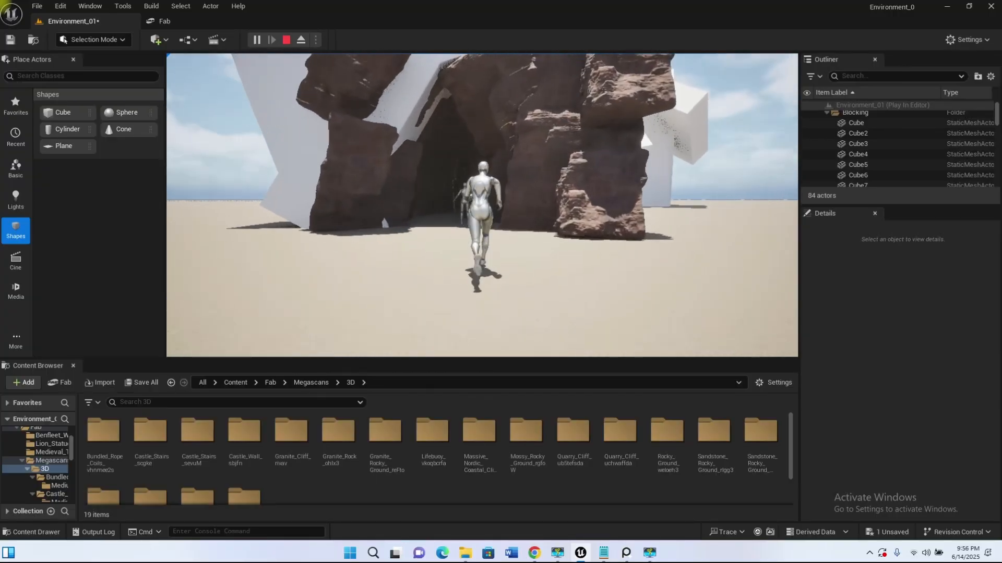
{"action": "key", "text": "w"}
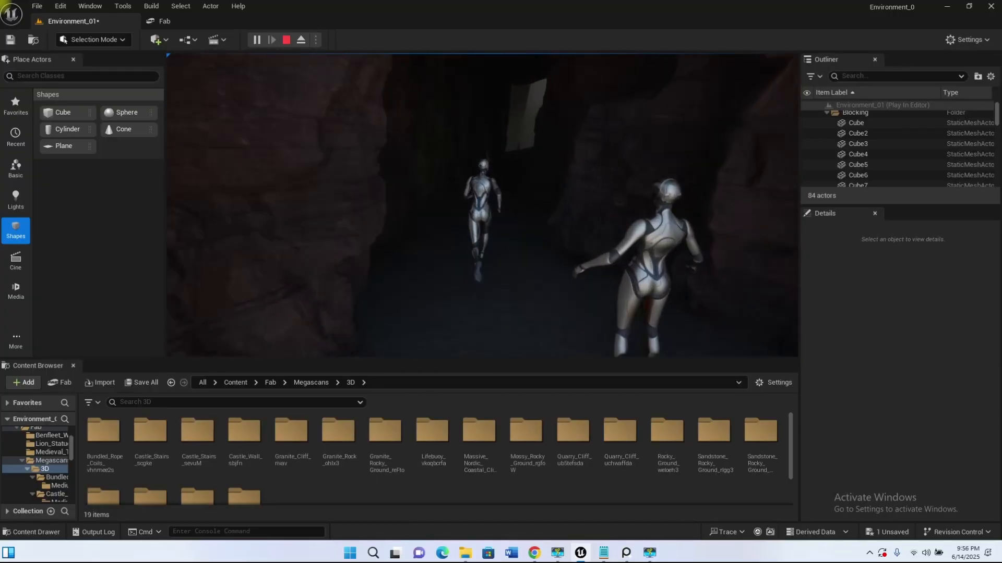
{"action": "key", "text": "w"}
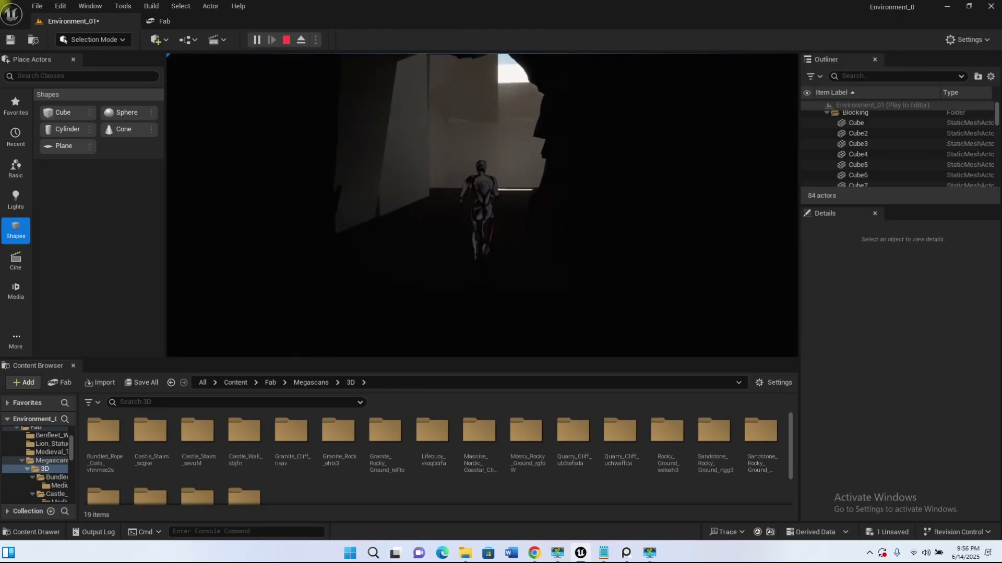
{"action": "key", "text": "w"}
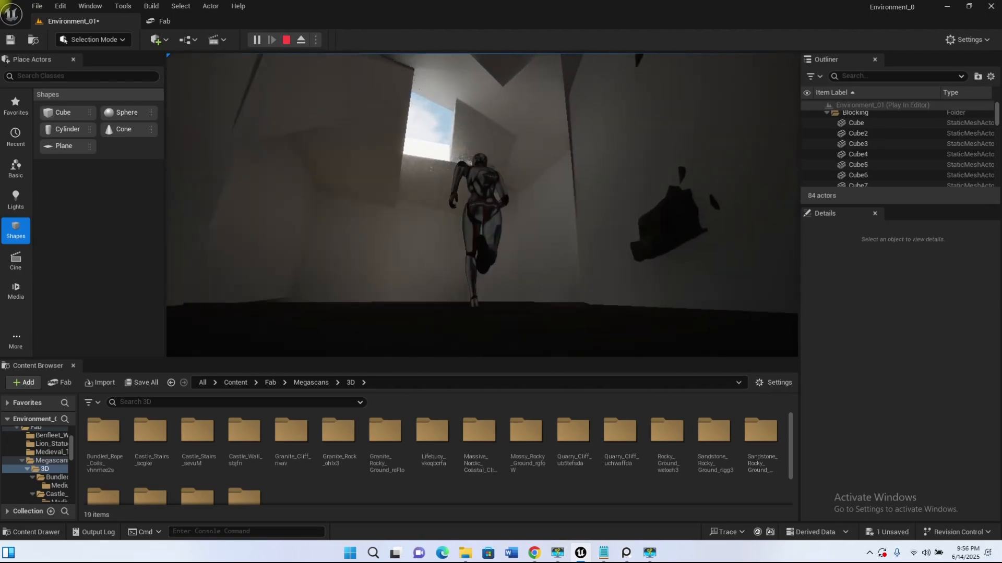
{"action": "key", "text": "a"}
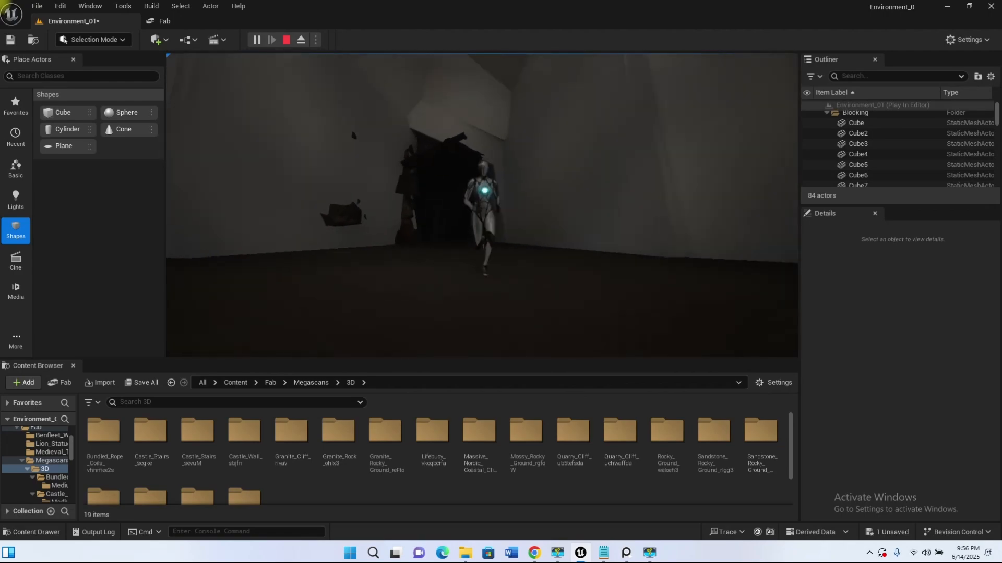
{"action": "key", "text": "d"}
{"action": "key", "text": "w"}
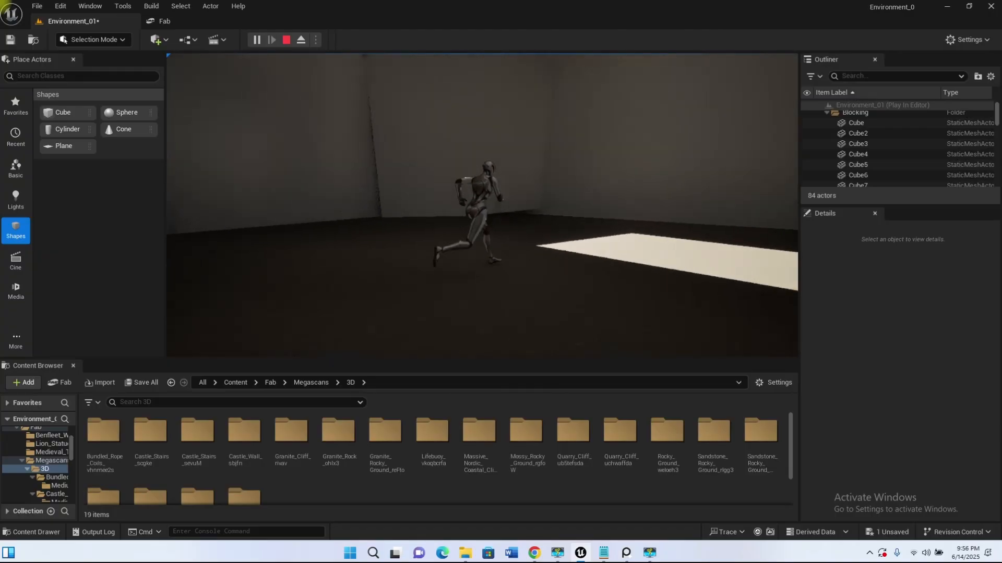
{"action": "key", "text": "a"}
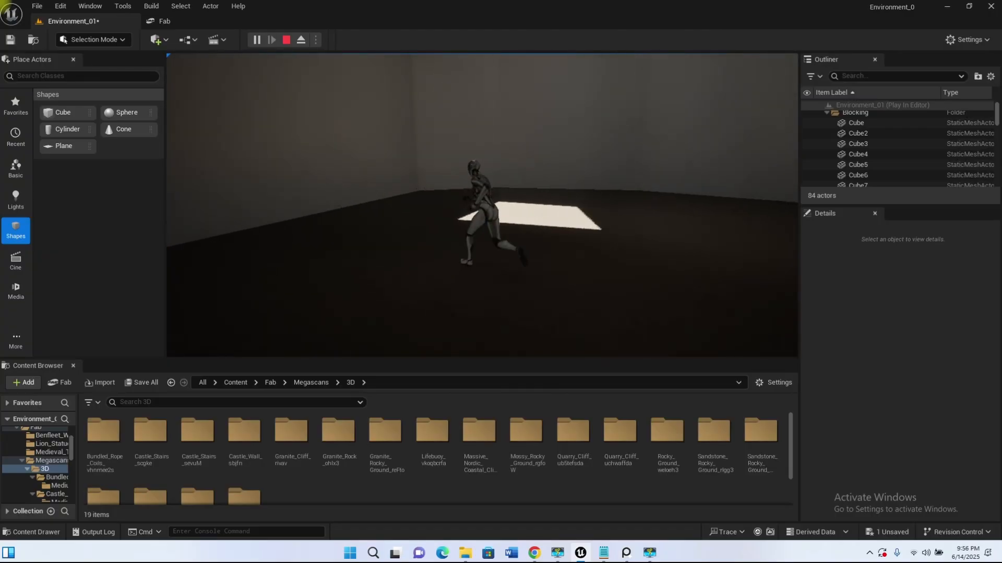
{"action": "key", "text": "a"}
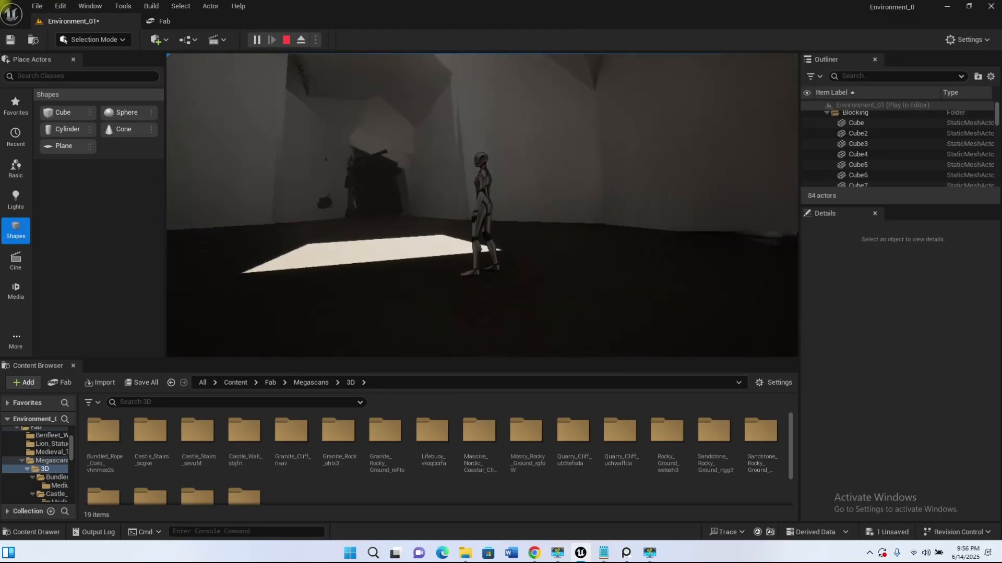
{"action": "key", "text": "w"}
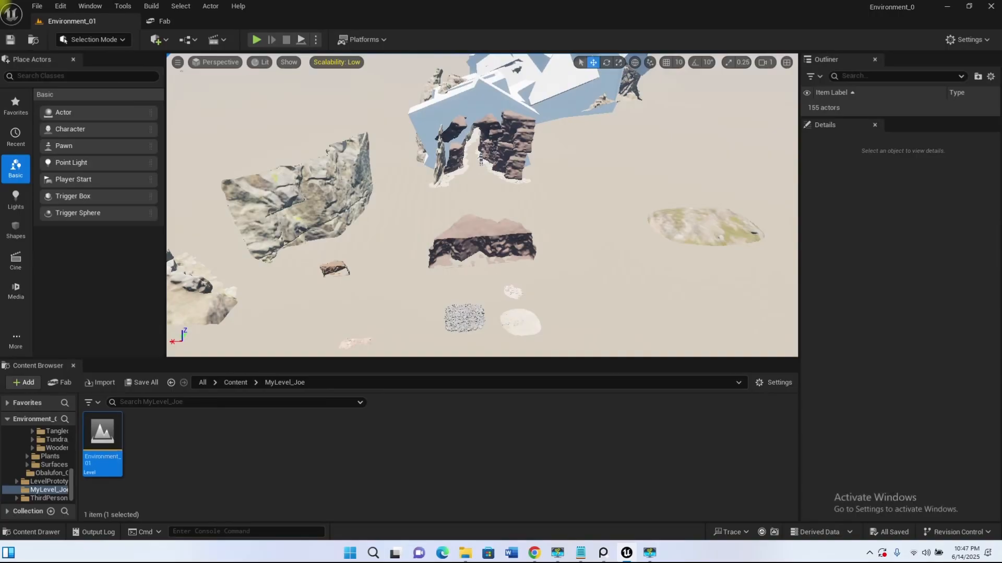
Delete the leftover dark rock slab lying on the sand in front of the cave entrance
{"action": "right_click_drag", "start_coordinate": [548, 207], "coordinate": [547, 207]}
{"action": "key", "text": "w"}
{"action": "left_click", "coordinate": [607, 150]}
{"action": "key", "text": "Delete"}
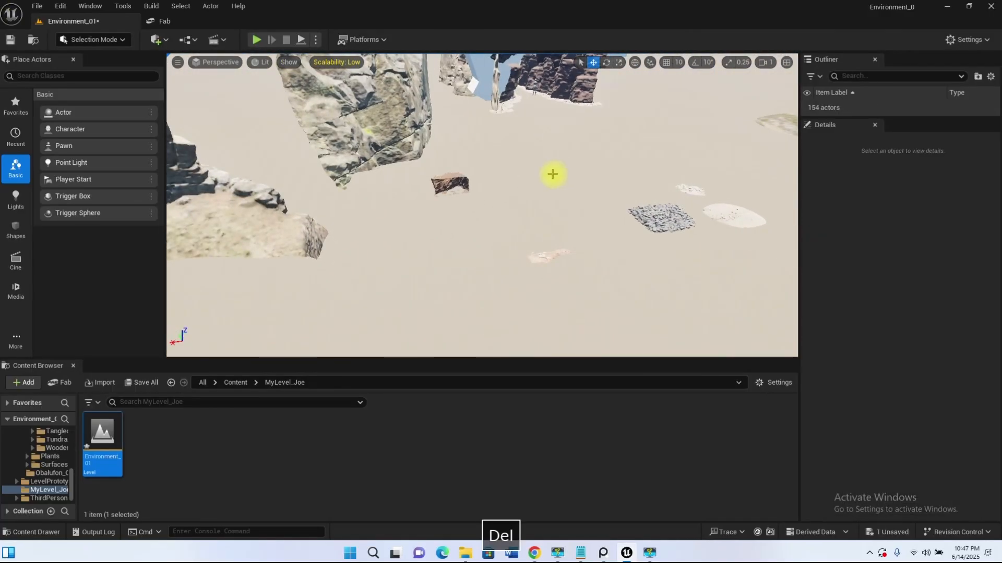
Delete the spare cliff and rock meshes scattered on the open sand outside the cave
{"action": "left_click", "coordinate": [457, 197]}
{"action": "key", "text": "Delete"}
{"action": "left_click", "coordinate": [450, 185]}
{"action": "key", "text": "Delete"}
{"action": "left_click", "coordinate": [267, 219]}
{"action": "key", "text": "Delete"}
{"action": "right_click_drag", "start_coordinate": [515, 233], "coordinate": [621, 226]}
{"action": "right_click_drag", "start_coordinate": [463, 275], "coordinate": [657, 214]}
{"action": "left_click", "coordinate": [508, 255]}
{"action": "key", "text": "Delete"}
Inspect the remaining ground meshes, the gravel edges along the cave path and the exterior of the blocked-out cave
{"action": "right_click_drag", "start_coordinate": [507, 256], "coordinate": [528, 238]}
{"action": "left_click", "coordinate": [397, 294]}
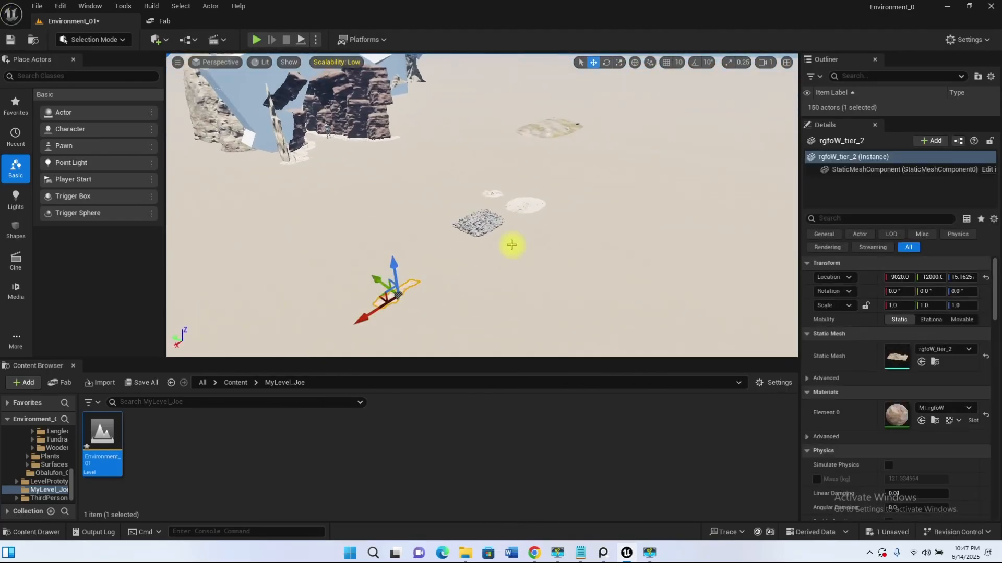
{"action": "left_click", "coordinate": [528, 204]}
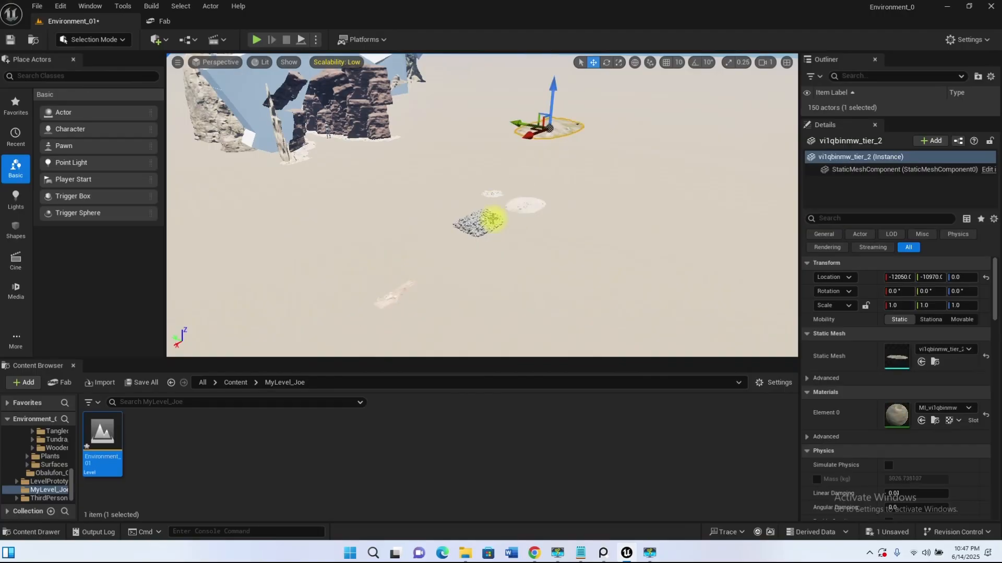
{"action": "right_click_drag", "start_coordinate": [598, 245], "coordinate": [527, 229]}
{"action": "key", "text": "w"}
{"action": "right_click_drag", "start_coordinate": [650, 240], "coordinate": [650, 259]}
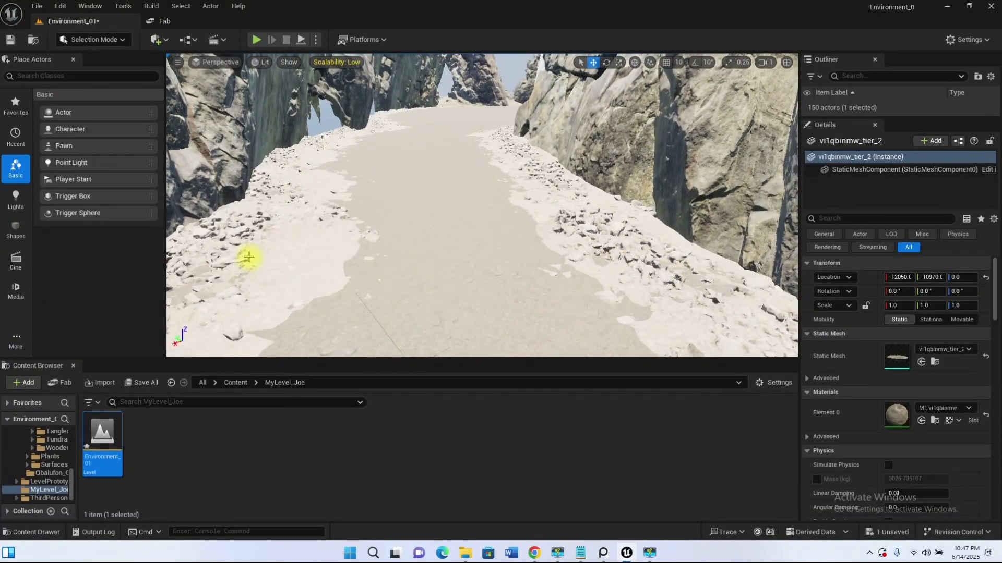
{"action": "right_click_drag", "start_coordinate": [575, 236], "coordinate": [616, 236]}
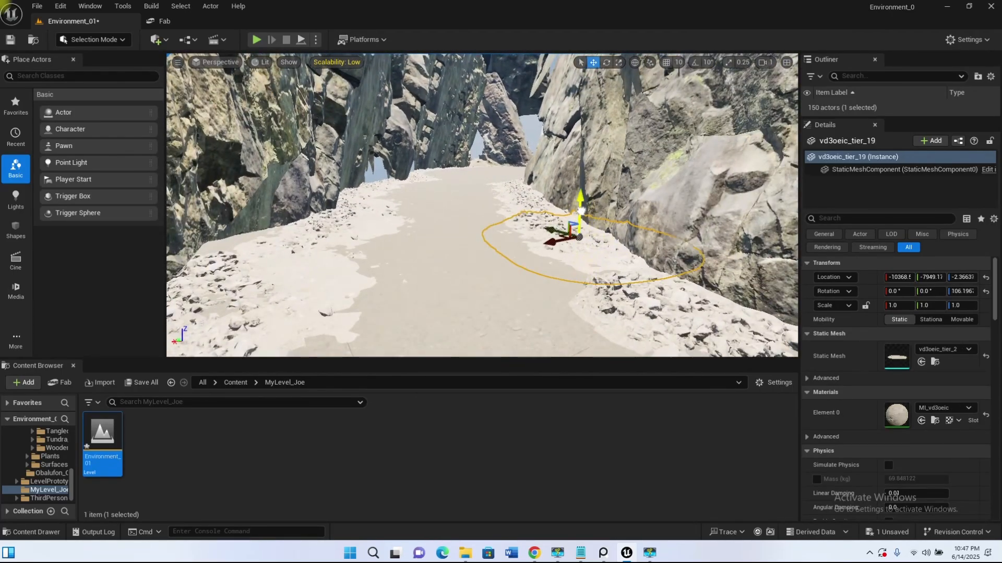
{"action": "right_click_drag", "start_coordinate": [561, 246], "coordinate": [560, 246]}
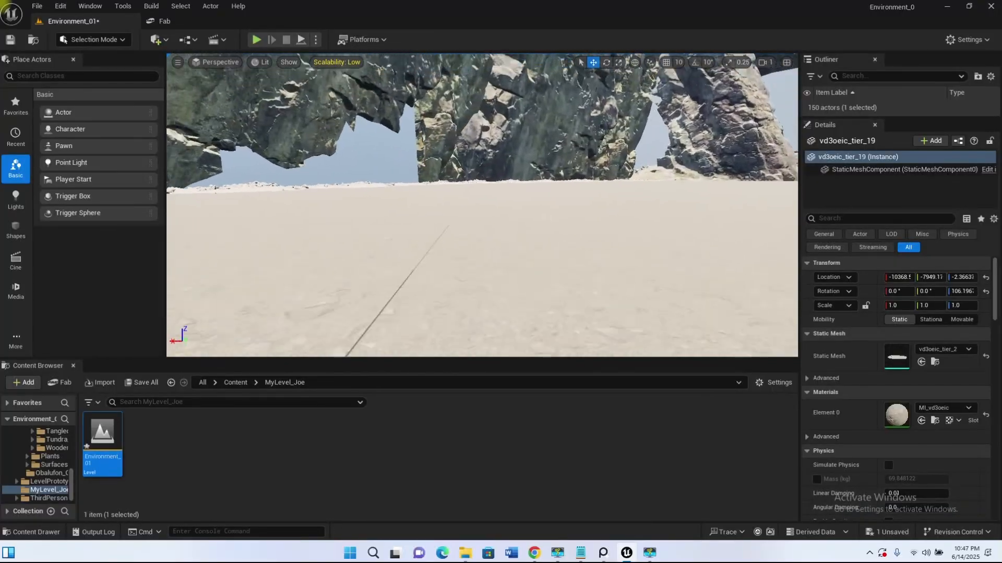
{"action": "right_click_drag", "start_coordinate": [482, 206], "coordinate": [553, 198]}
{"action": "right_click_drag", "start_coordinate": [482, 206], "coordinate": [407, 206]}
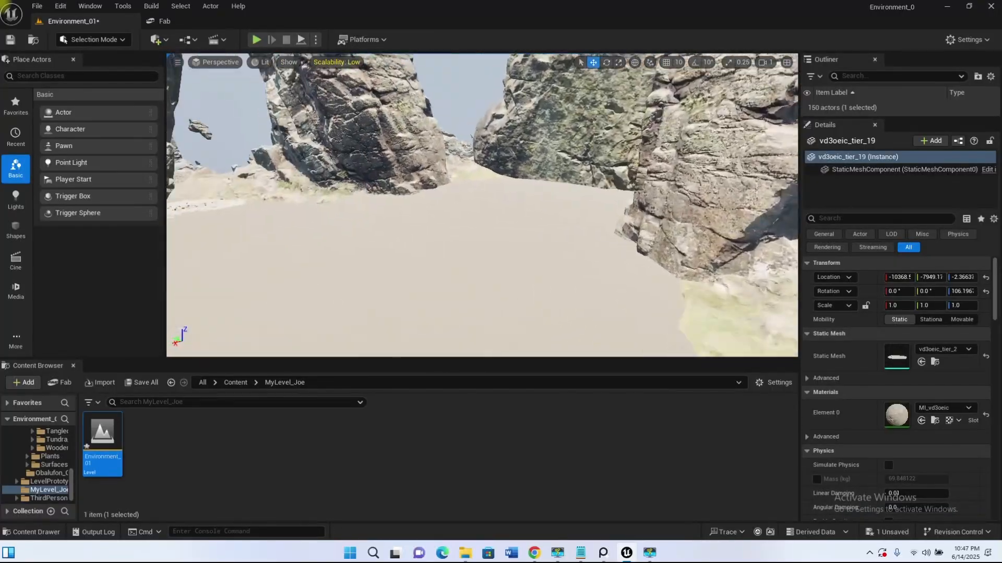
{"action": "right_click_drag", "start_coordinate": [482, 206], "coordinate": [621, 219]}
{"action": "right_click_drag", "start_coordinate": [425, 201], "coordinate": [496, 201]}
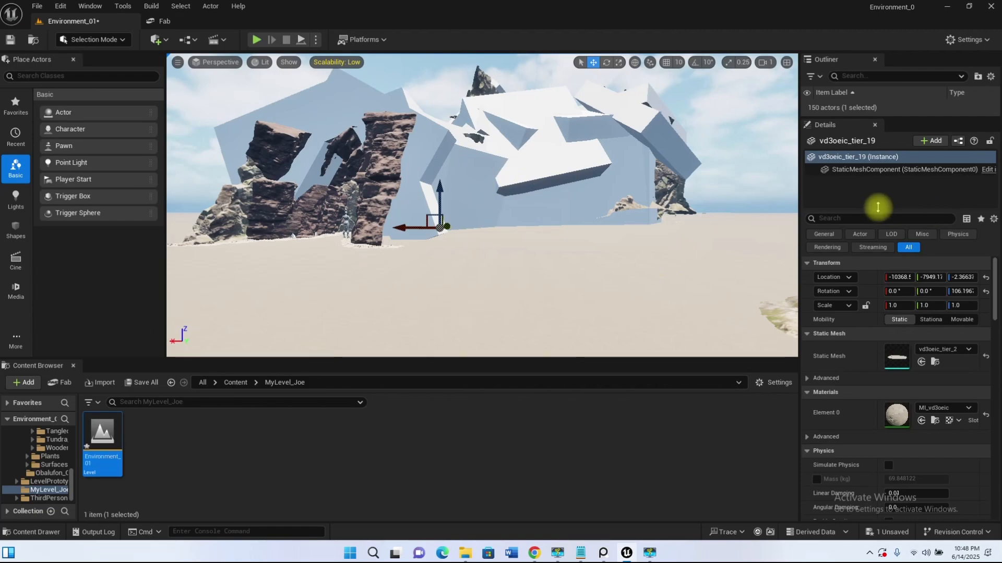
Enlarge the Outliner's actor list, shrink the component area in Details, and collapse the Landscape folder
{"action": "left_click_drag", "start_coordinate": [870, 208], "coordinate": [874, 322]}
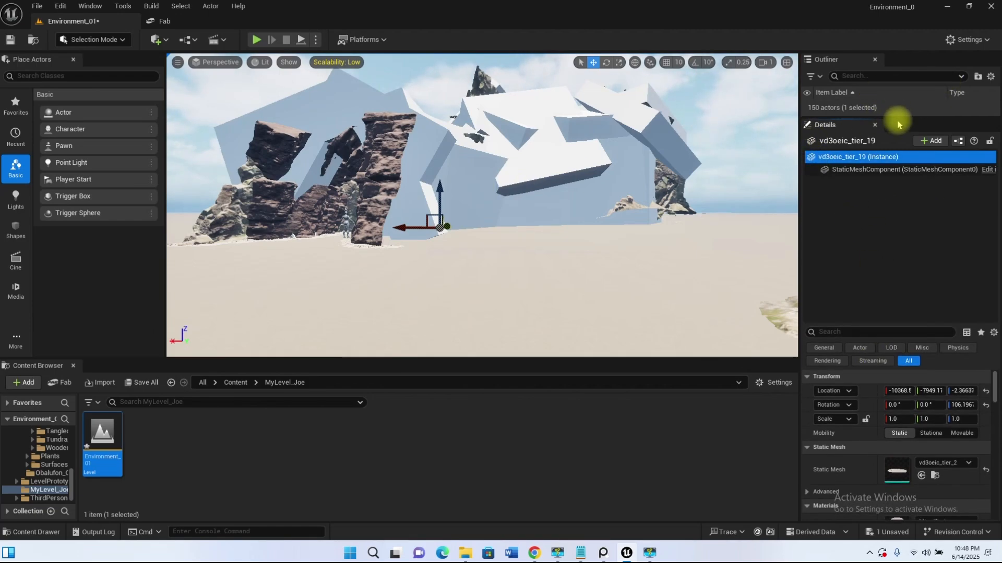
{"action": "left_click_drag", "start_coordinate": [897, 117], "coordinate": [897, 246]}
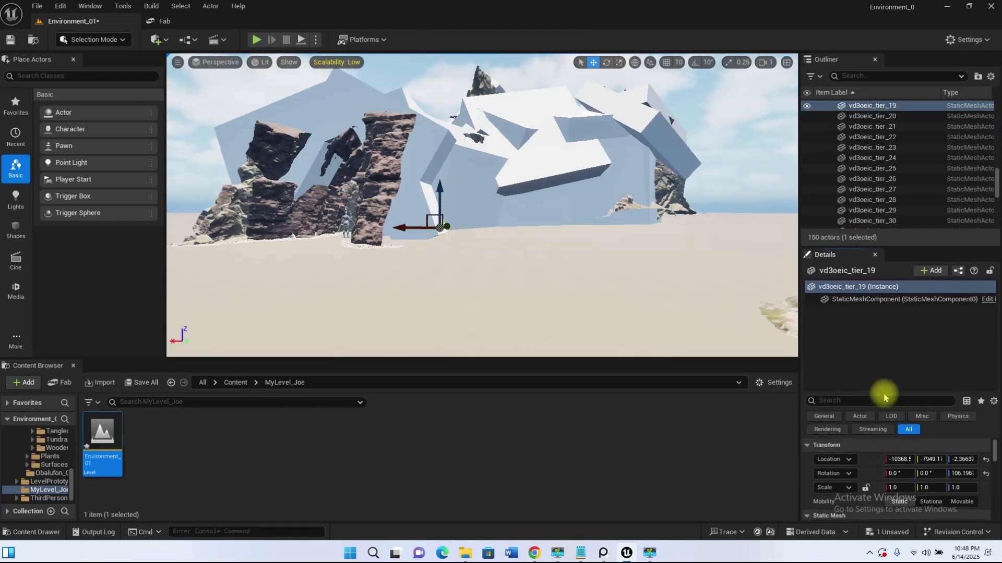
{"action": "left_click_drag", "start_coordinate": [883, 382], "coordinate": [880, 329]}
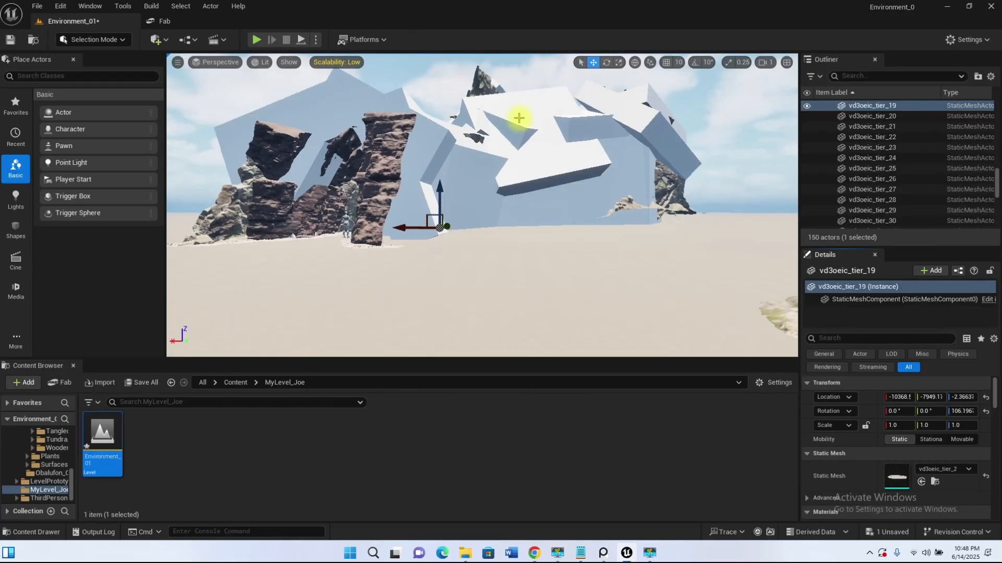
{"action": "scroll", "coordinate": [850, 123], "scroll_direction": "up", "scroll_amount": 10}
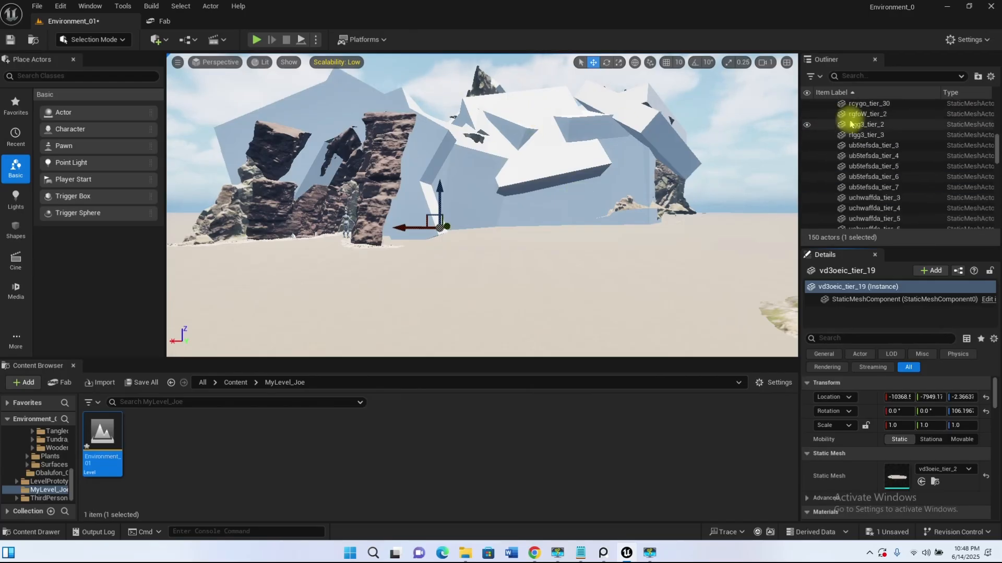
{"action": "left_click", "coordinate": [826, 168]}
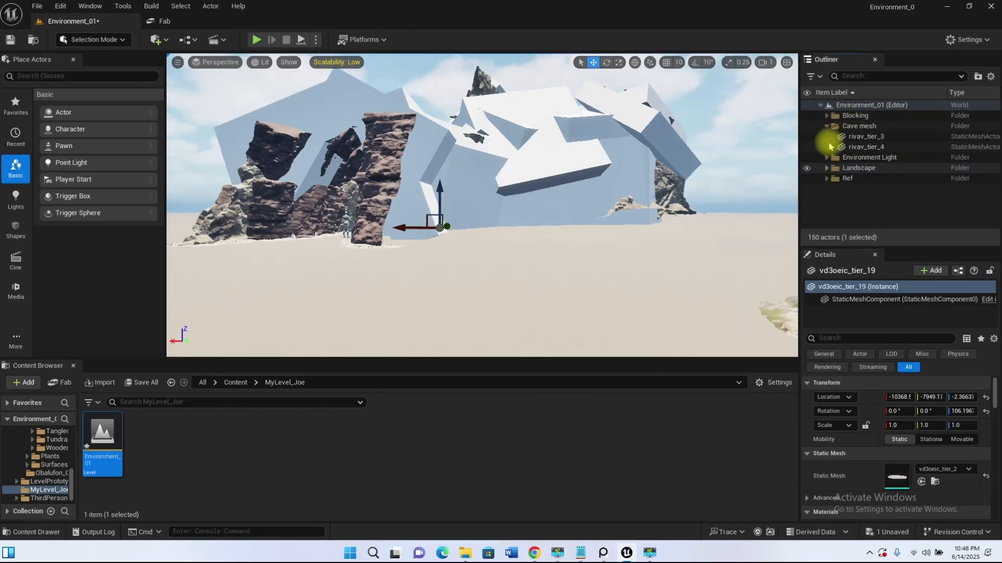
Delete all the blockout cubes in the Blocking folder together with the emptied folder
{"action": "left_click_drag", "start_coordinate": [842, 118], "coordinate": [848, 119]}
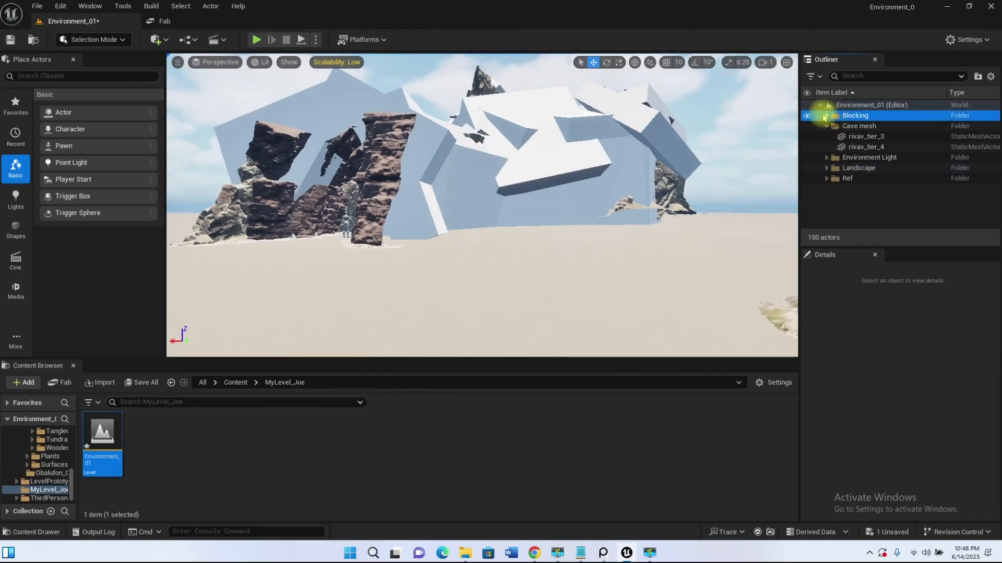
{"action": "left_click", "coordinate": [826, 116]}
{"action": "right_click", "coordinate": [864, 119]}
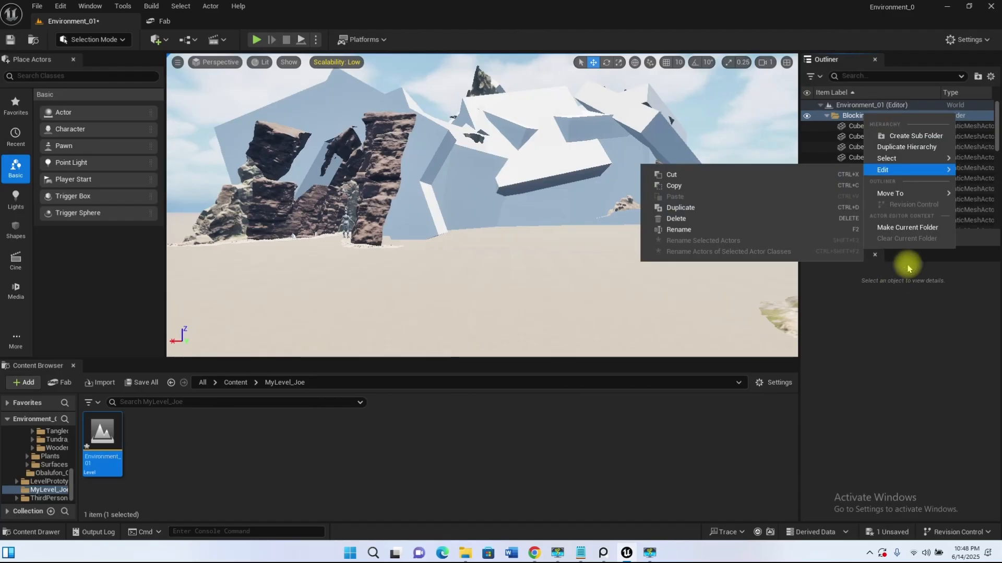
{"action": "mouse_move", "coordinate": [887, 158]}
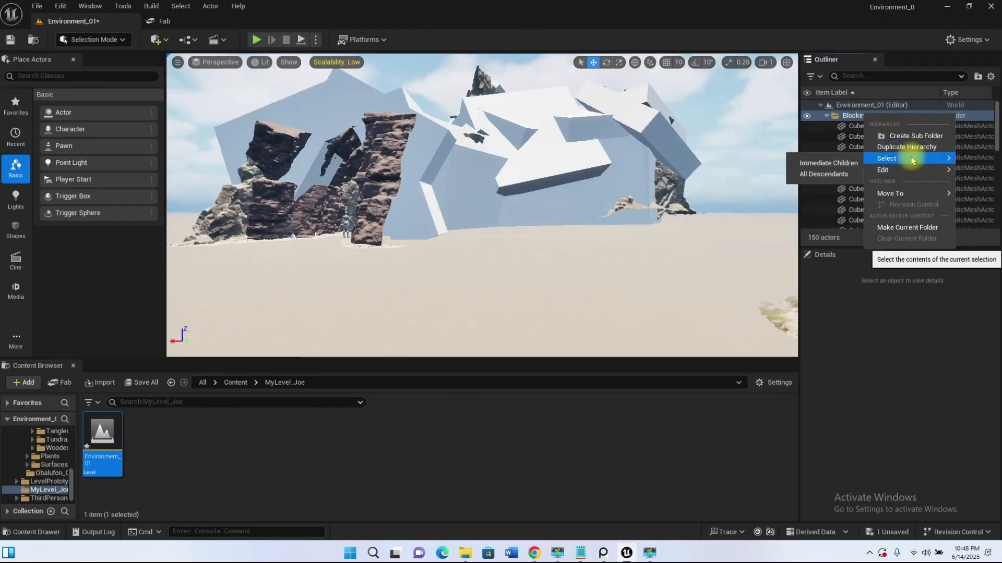
{"action": "left_click", "coordinate": [803, 168]}
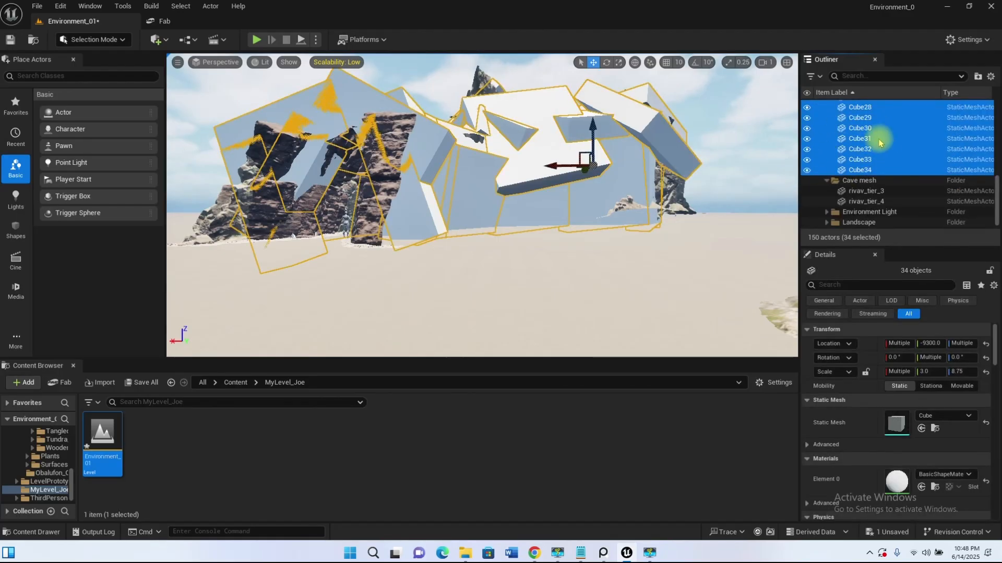
{"action": "key", "text": "Delete"}
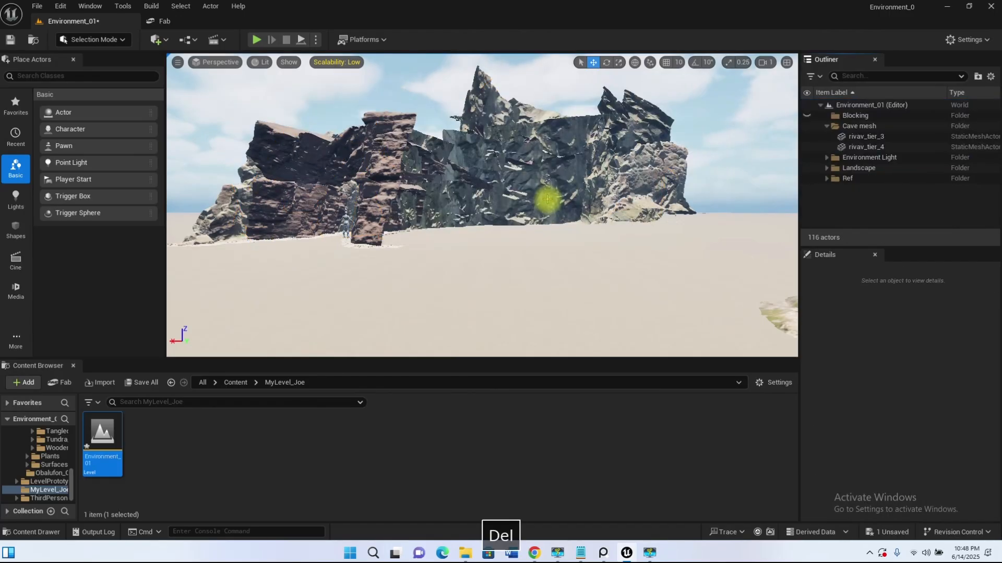
{"action": "left_click", "coordinate": [864, 115]}
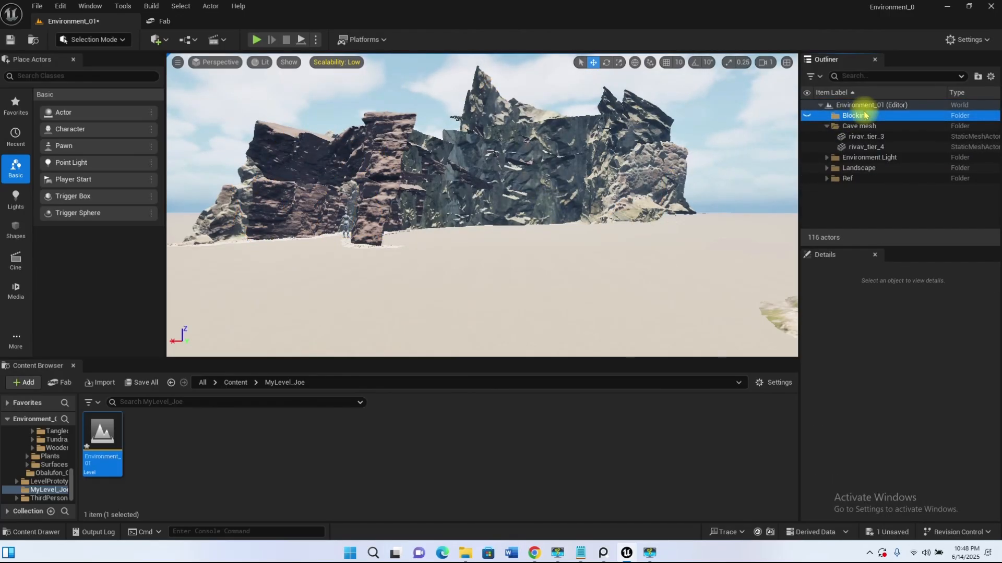
{"action": "key", "text": "Delete"}
Set all viewport scalability groups to High
{"action": "key", "text": "w"}
{"action": "mouse_move", "coordinate": [482, 205]}
{"action": "right_mouse_down"}
{"action": "mouse_move", "coordinate": [393, 214]}
{"action": "mouse_move", "coordinate": [478, 214]}
{"action": "right_mouse_up"}
{"action": "mouse_move", "coordinate": [315, 265]}
{"action": "right_mouse_down"}
{"action": "mouse_move", "coordinate": [339, 258]}
{"action": "mouse_move", "coordinate": [314, 266]}
{"action": "right_mouse_up"}
{"action": "key", "text": "d"}
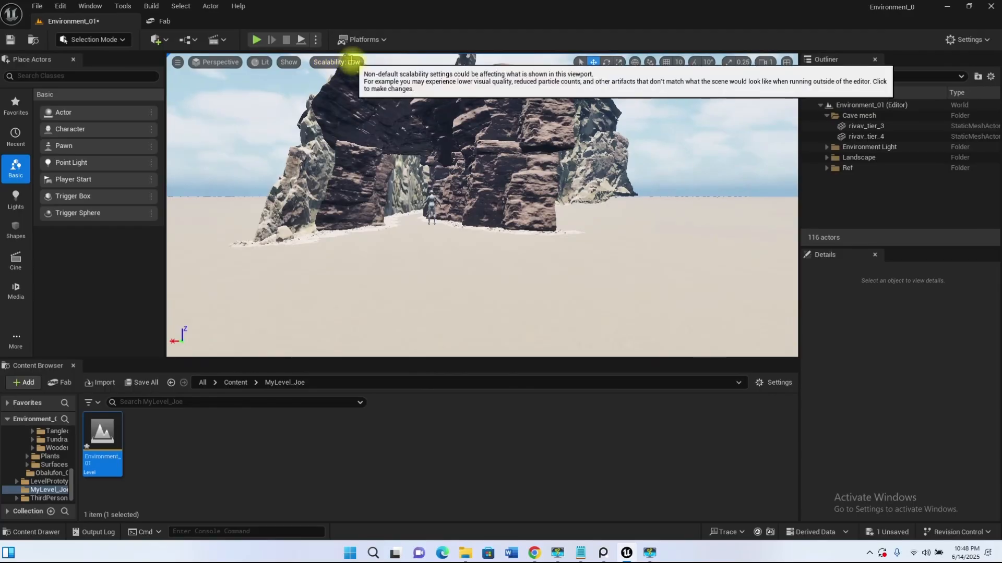
{"action": "left_click", "coordinate": [355, 64]}
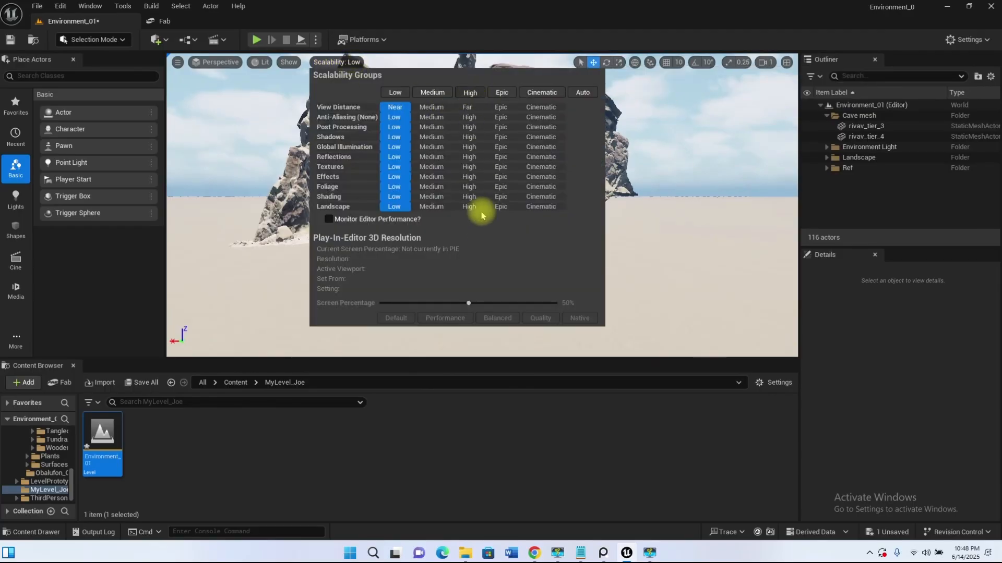
{"action": "left_click", "coordinate": [470, 92]}
{"action": "left_click", "coordinate": [607, 30]}
{"action": "mouse_move", "coordinate": [489, 226]}
{"action": "right_mouse_down"}
{"action": "mouse_move", "coordinate": [471, 241]}
{"action": "mouse_move", "coordinate": [478, 199]}
{"action": "mouse_move", "coordinate": [514, 220]}
{"action": "mouse_move", "coordinate": [489, 213]}
{"action": "mouse_move", "coordinate": [479, 239]}
{"action": "right_mouse_up"}
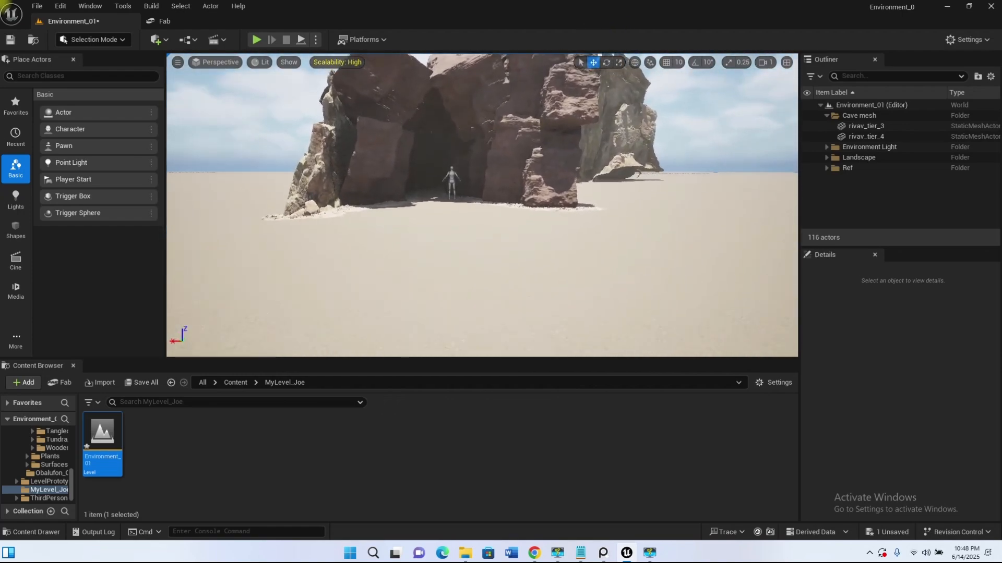
Play-test the level by running the character from the sand through the dark cave interior and back toward the entrance
{"action": "left_click", "coordinate": [254, 40]}
{"action": "left_click", "coordinate": [520, 205]}
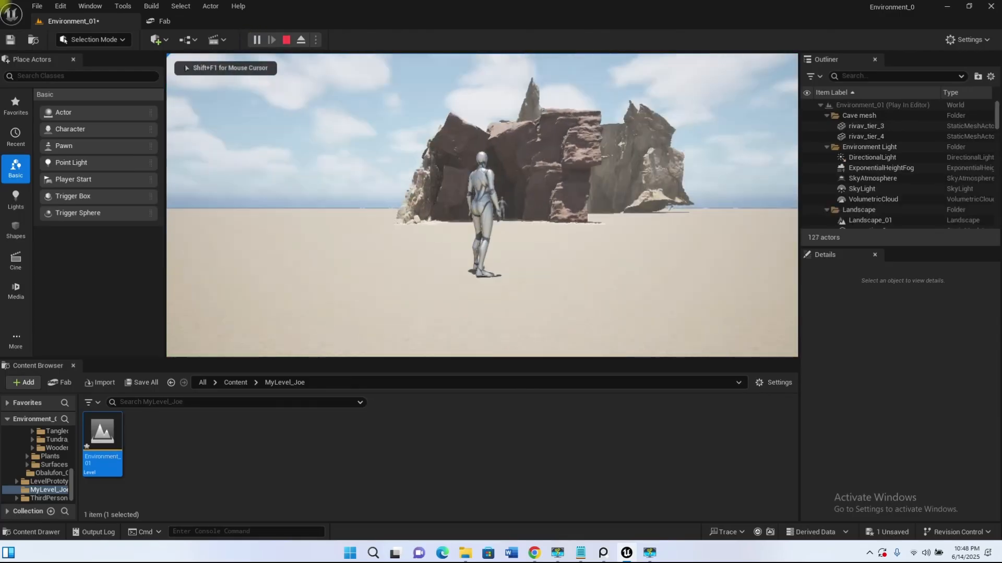
{"action": "key", "text": "w"}
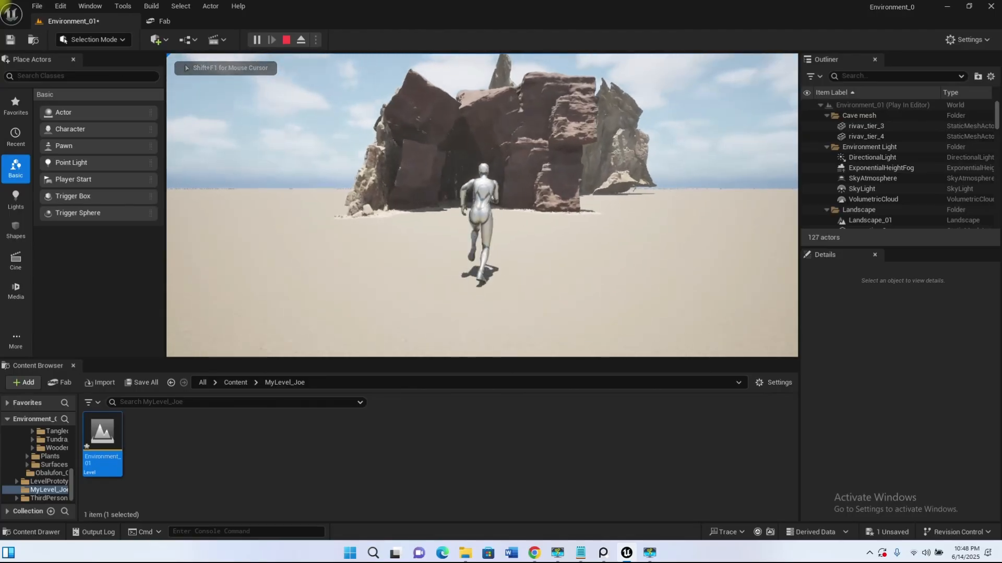
{"action": "key", "text": "w"}
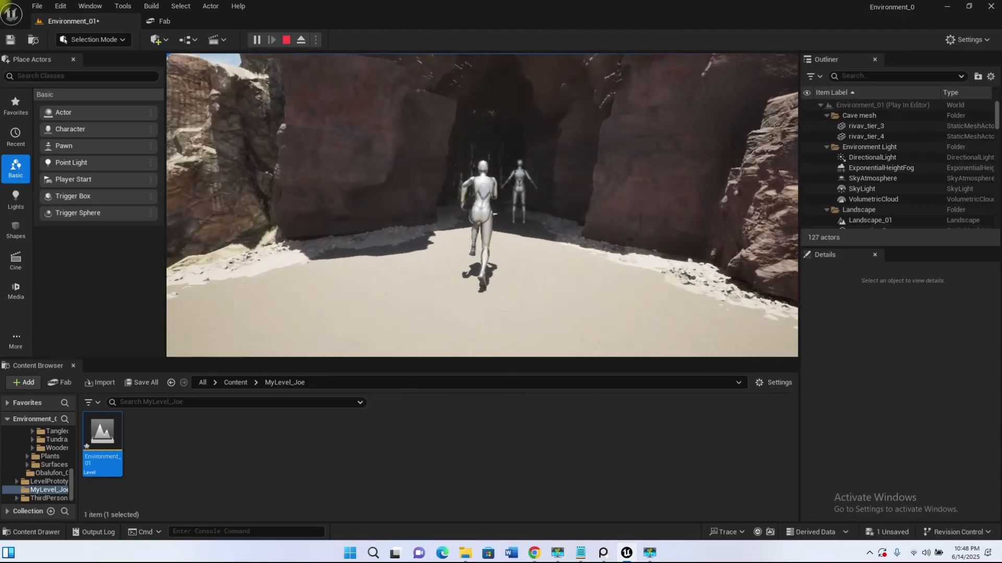
{"action": "key", "text": "w"}
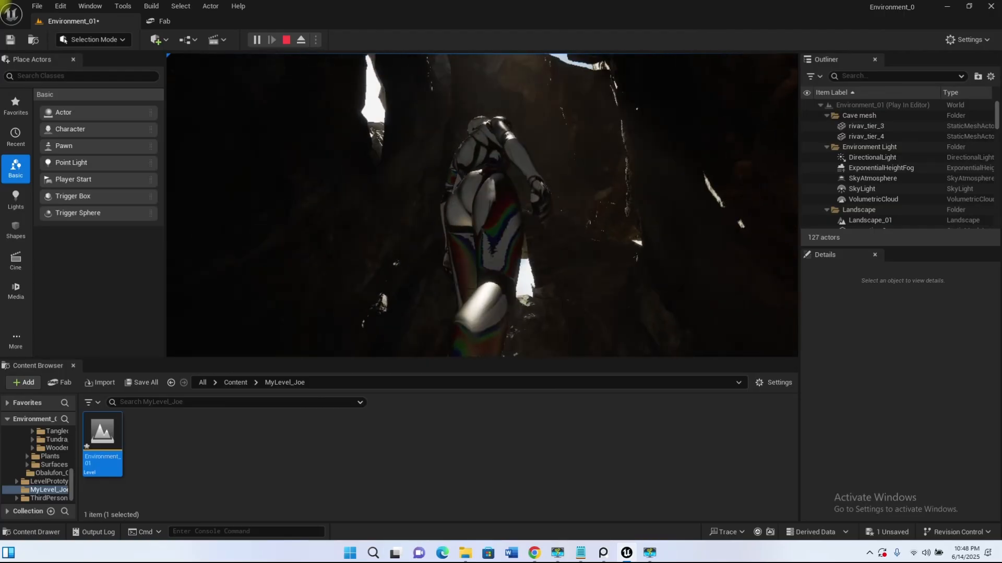
{"action": "key", "text": "w"}
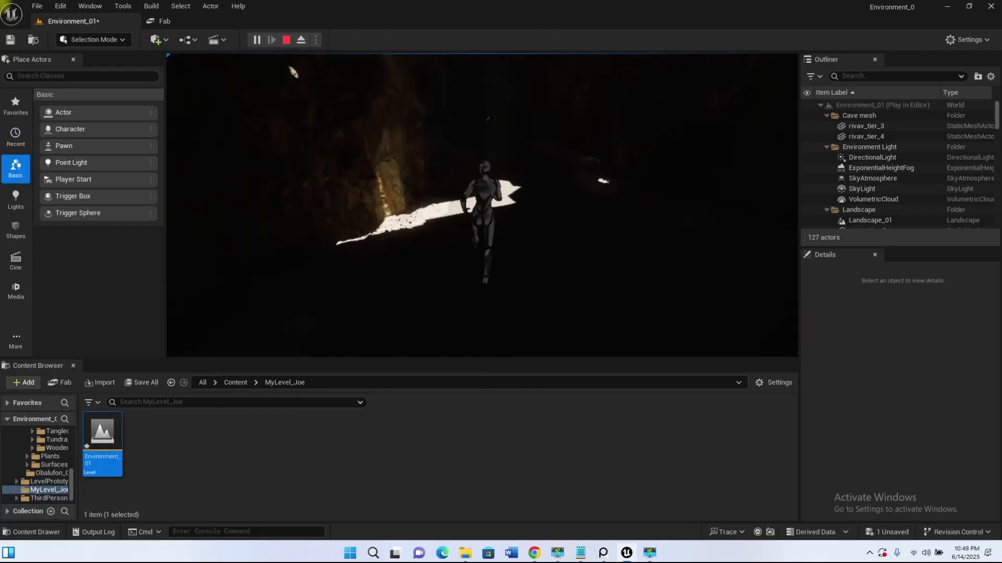
{"action": "key", "text": "s"}
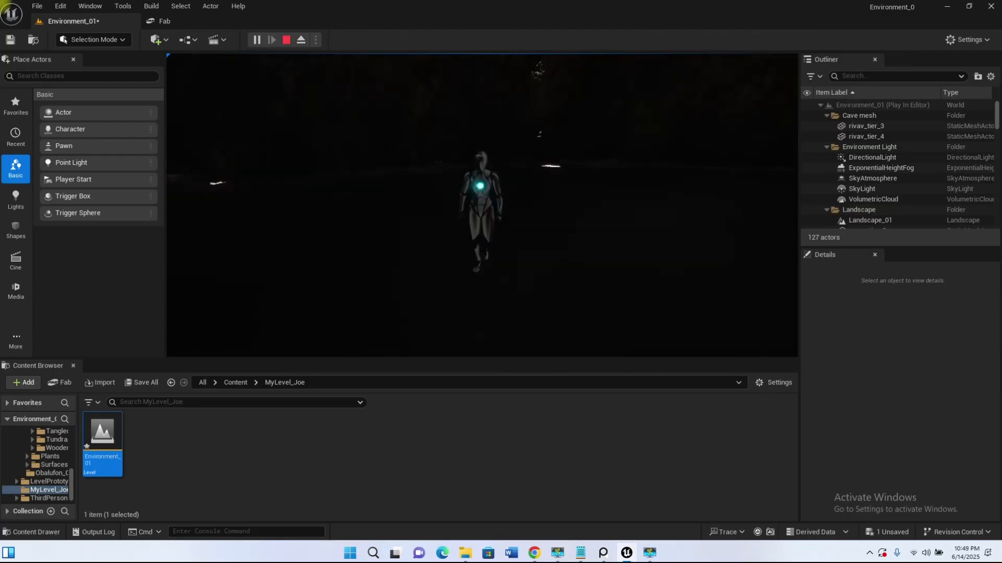
{"action": "key", "text": "w"}
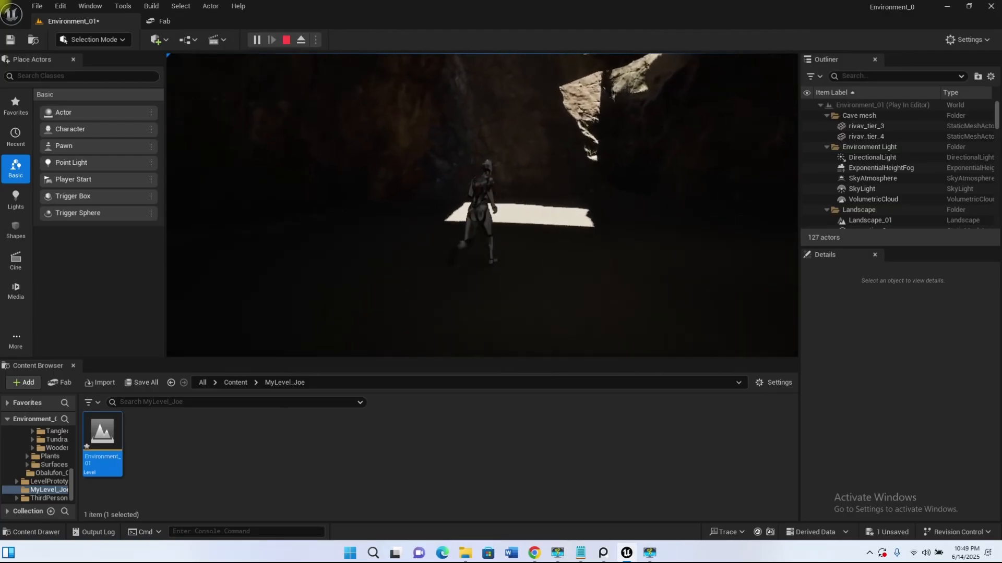
{"action": "key", "text": "s"}
{"action": "key", "text": "w"}
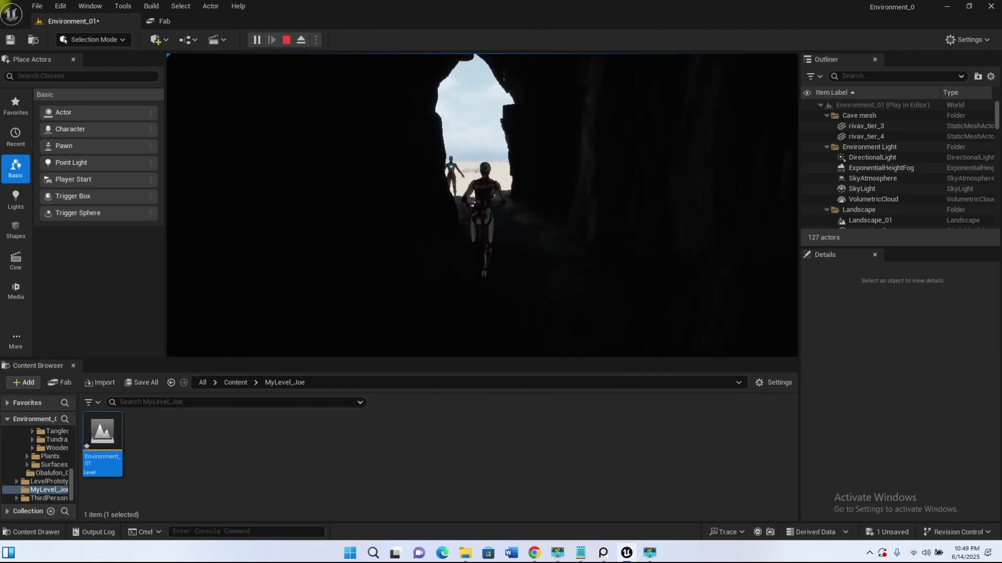
{"action": "key", "text": "s"}
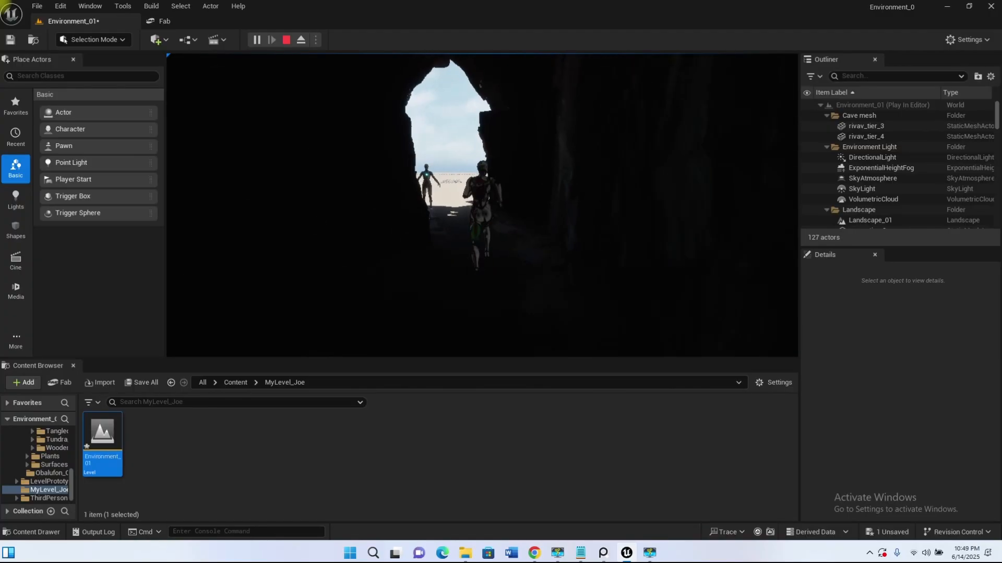
Run the character outside the entrance and back deep into the cave to check its lighting, and end the play session
{"action": "key", "text": "a"}
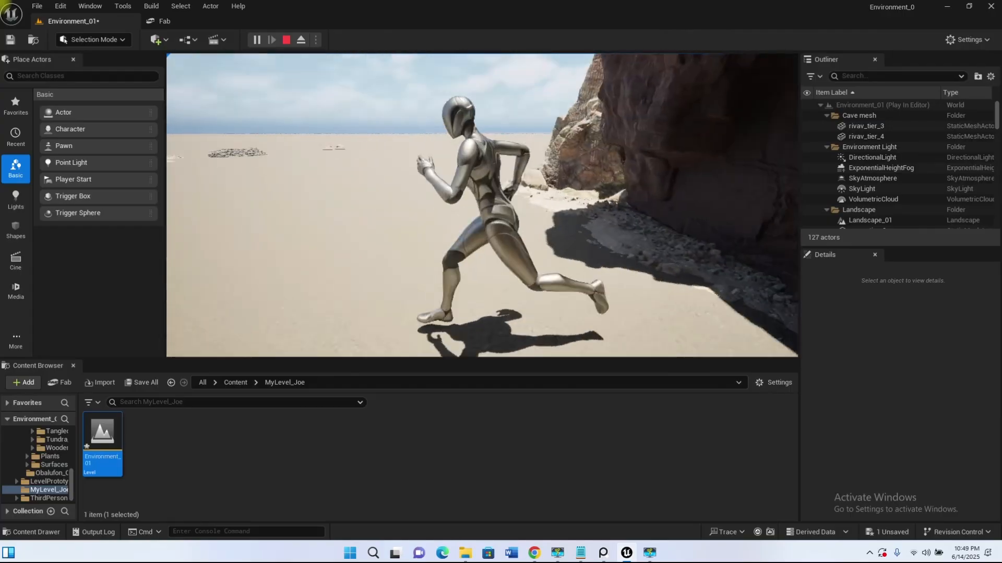
{"action": "key", "text": "s"}
{"action": "key", "text": "a"}
{"action": "key", "text": "w"}
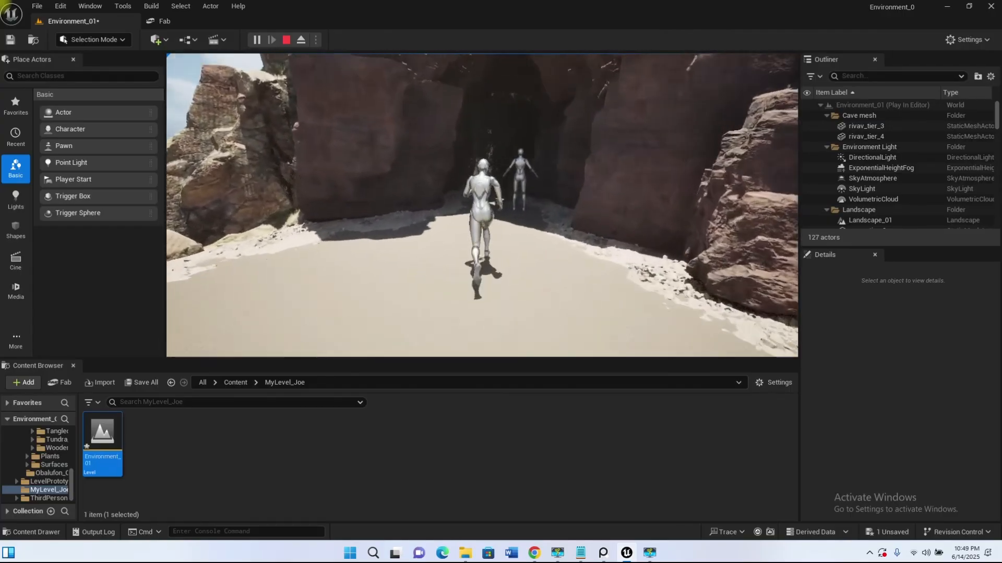
{"action": "key", "text": "w"}
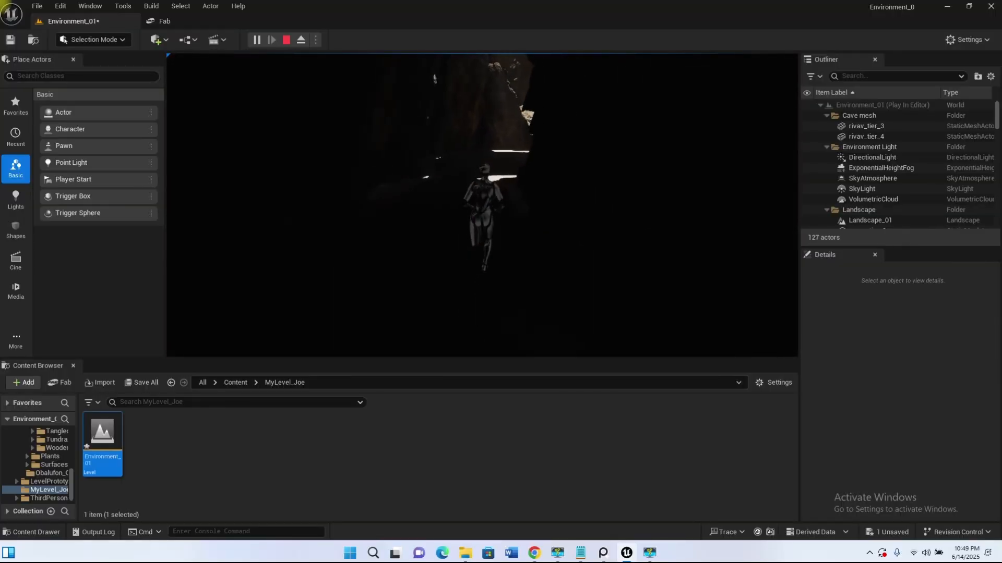
{"action": "key", "text": "w"}
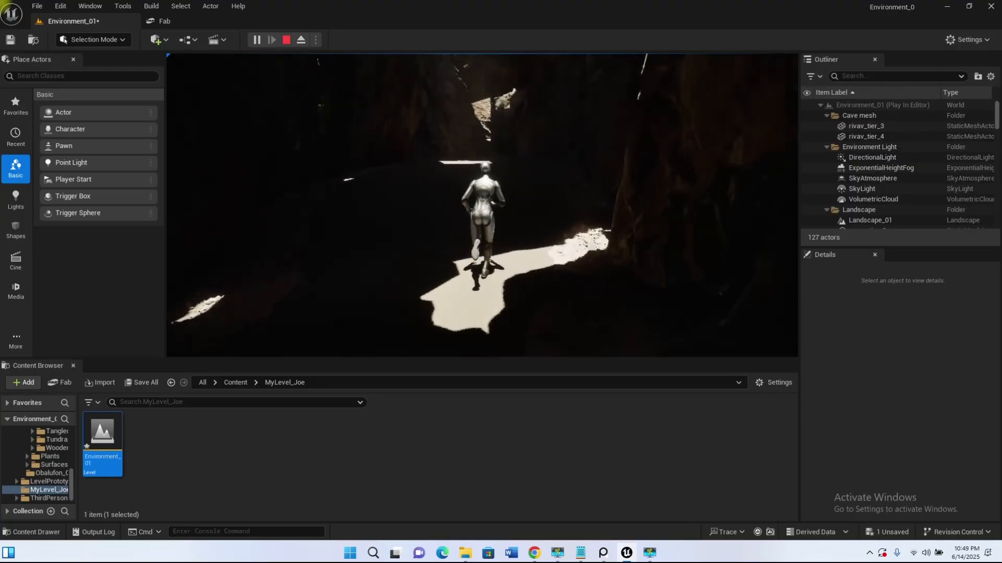
{"action": "key", "text": "w"}
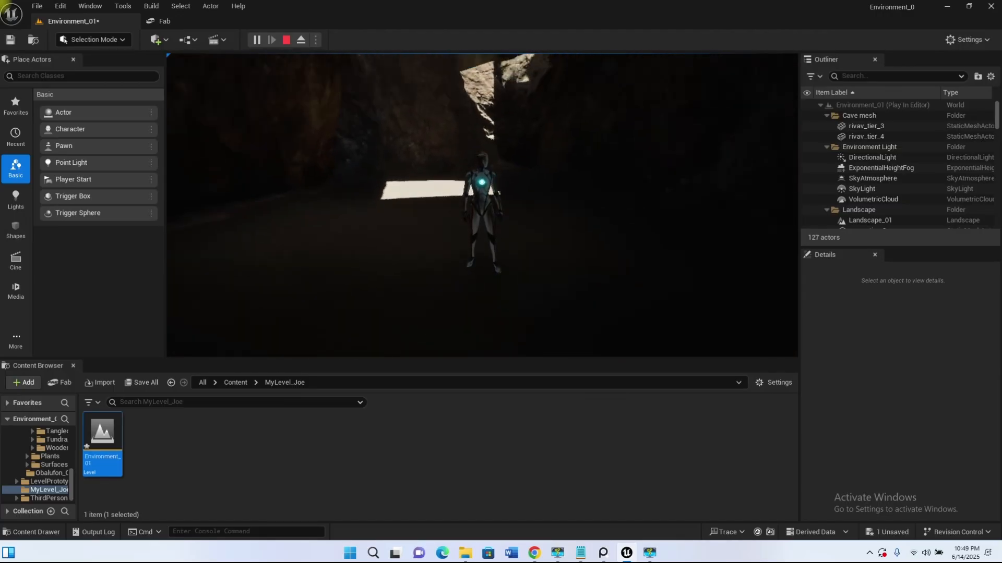
{"action": "key", "text": "Escape"}
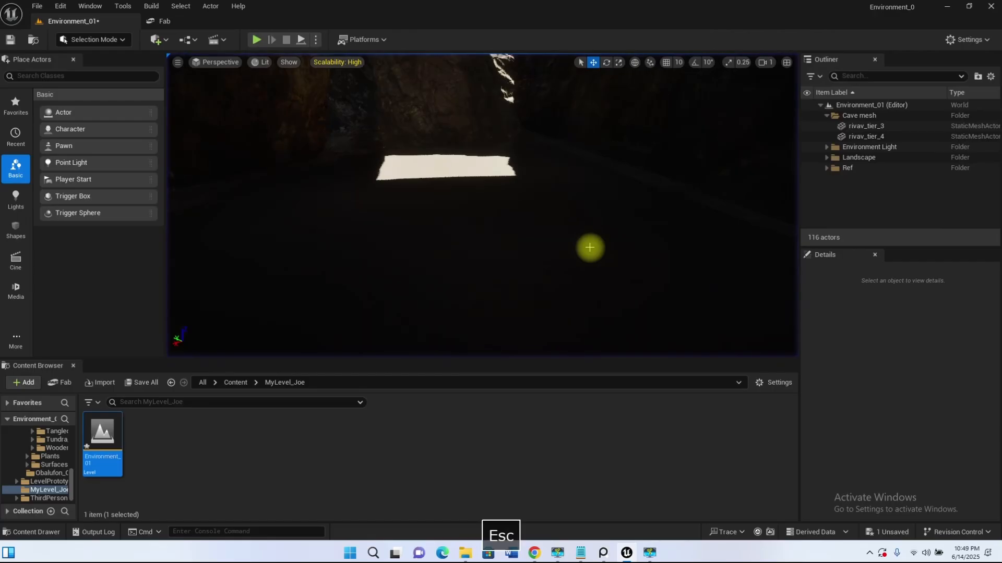
Set all viewport scalability groups back to Low
{"action": "left_click", "coordinate": [344, 62]}
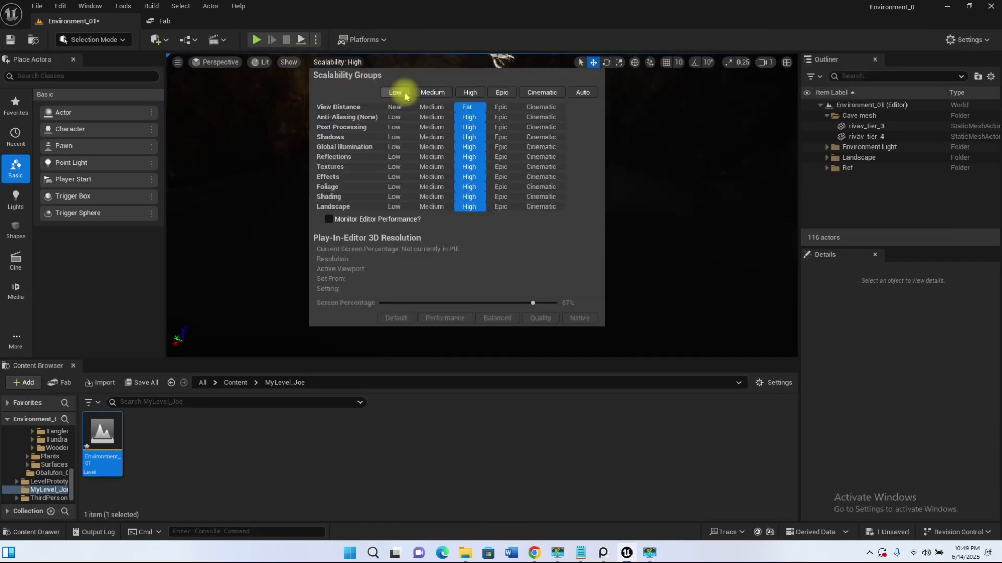
{"action": "left_click", "coordinate": [395, 93]}
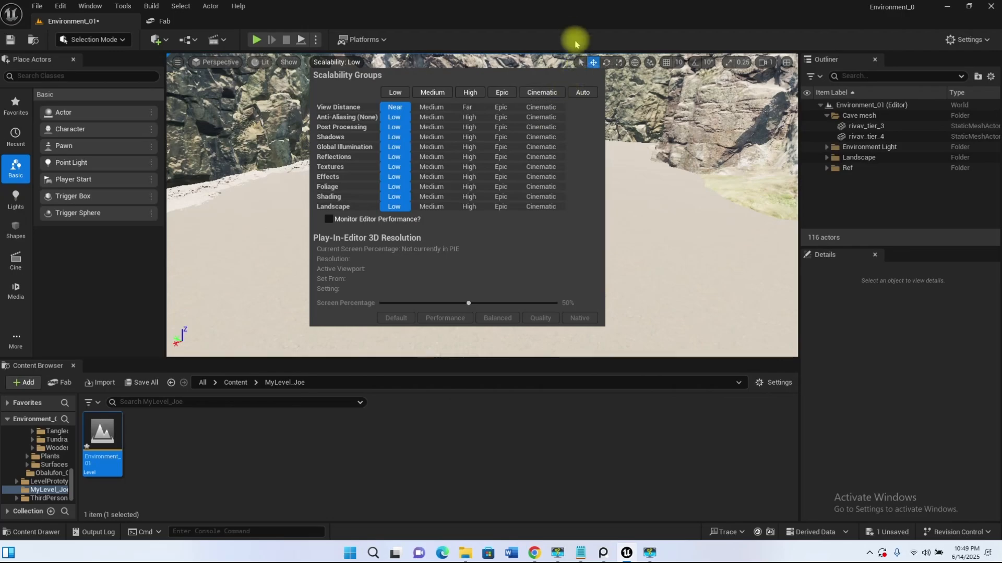
{"action": "left_click", "coordinate": [564, 55]}
{"action": "key", "text": "s"}
{"action": "right_click_drag", "start_coordinate": [540, 204], "coordinate": [541, 219]}
{"action": "key", "text": "s"}
{"action": "key", "text": "s"}
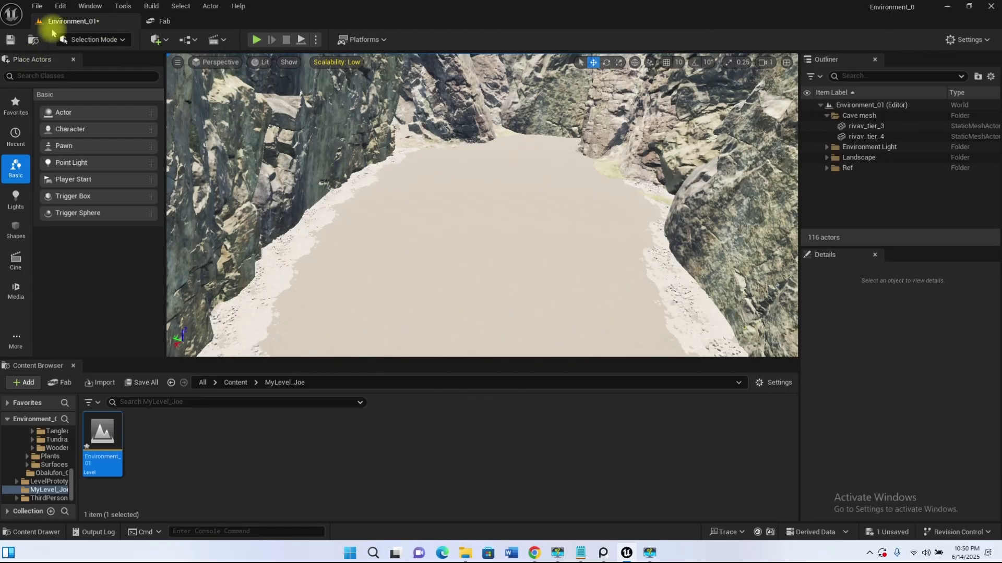
Switch to Landscape sculpting with the Sculpt tool and reduce the brush size to about 305 for the cave floor
{"action": "left_click", "coordinate": [107, 39]}
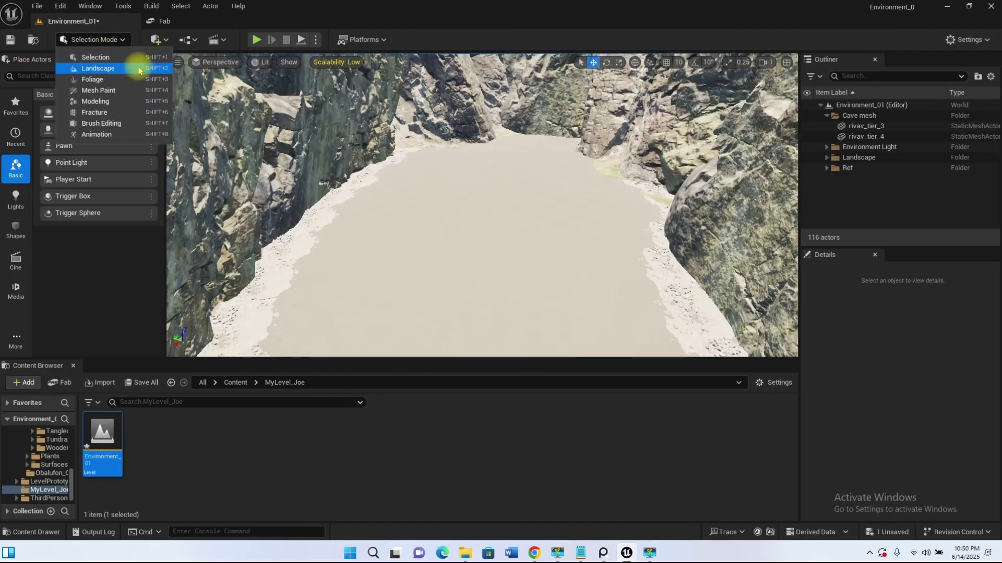
{"action": "left_click", "coordinate": [101, 68]}
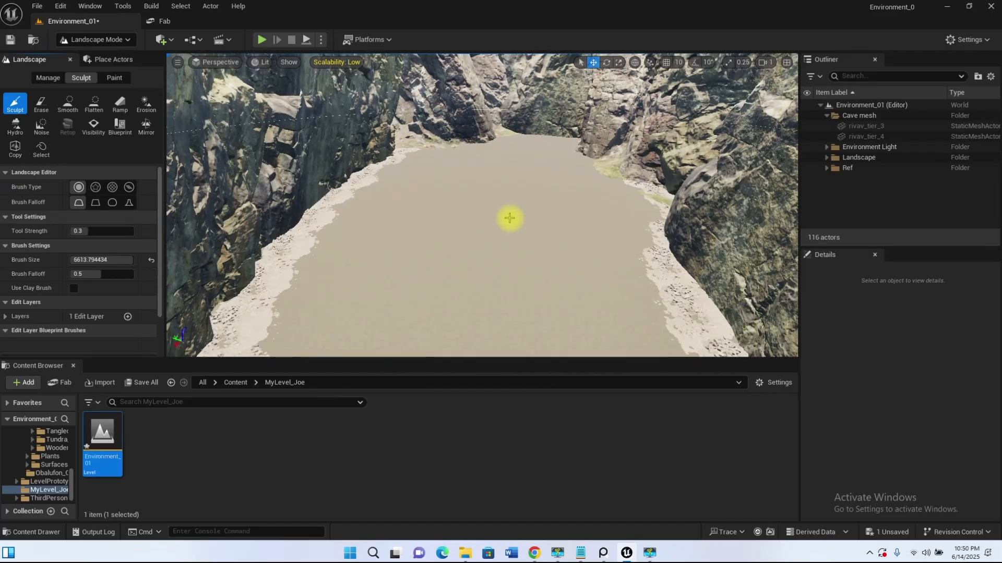
{"action": "key", "text": "bracketleft"}
{"action": "key", "text": "bracketleft"}
{"action": "key", "text": "bracketleft"}
{"action": "key", "text": "bracketleft"}
{"action": "key", "text": "bracketleft"}
{"action": "key", "text": "bracketleft"}
{"action": "key", "text": "bracketleft"}
{"action": "key", "text": "bracketleft"}
{"action": "key", "text": "bracketleft"}
{"action": "key", "text": "bracketleft"}
{"action": "key", "text": "bracketleft"}
{"action": "key", "text": "bracketleft"}
{"action": "key", "text": "bracketleft"}
{"action": "key", "text": "bracketleft"}
{"action": "key", "text": "bracketleft"}
{"action": "key", "text": "bracketleft"}
{"action": "key", "text": "bracketleft"}
{"action": "key", "text": "bracketleft"}
{"action": "key", "text": "bracketleft"}
{"action": "key", "text": "bracketleft"}
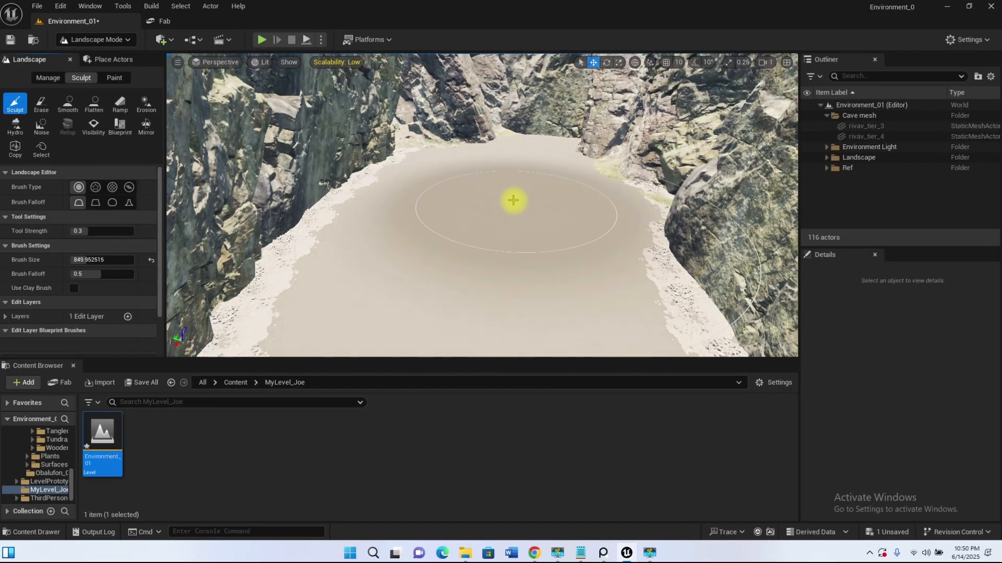
{"action": "key", "text": "bracketleft"}
{"action": "key", "text": "bracketleft"}
{"action": "key", "text": "bracketleft"}
{"action": "key", "text": "bracketleft"}
{"action": "key", "text": "bracketleft"}
{"action": "key", "text": "bracketleft"}
{"action": "key", "text": "bracketleft"}
{"action": "key", "text": "bracketleft"}
{"action": "key", "text": "bracketleft"}
{"action": "key", "text": "bracketleft"}
{"action": "key", "text": "bracketleft"}
{"action": "key", "text": "bracketleft"}
{"action": "key", "text": "bracketleft"}
{"action": "key", "text": "bracketleft"}
{"action": "key", "text": "bracketleft"}
{"action": "key", "text": "bracketleft"}
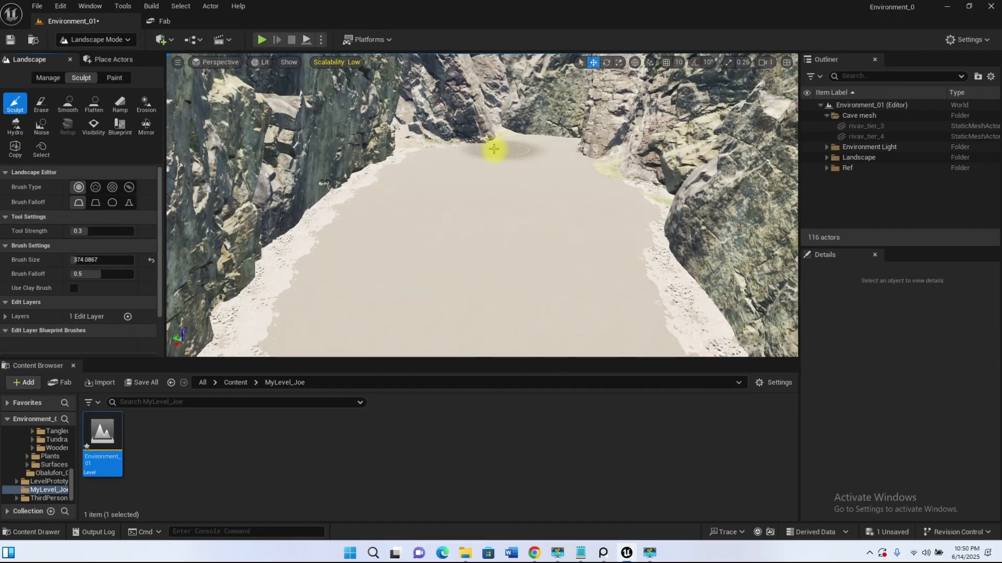
{"action": "key", "text": "bracketleft"}
{"action": "key", "text": "bracketleft"}
{"action": "key", "text": "bracketleft"}
{"action": "key", "text": "bracketleft"}
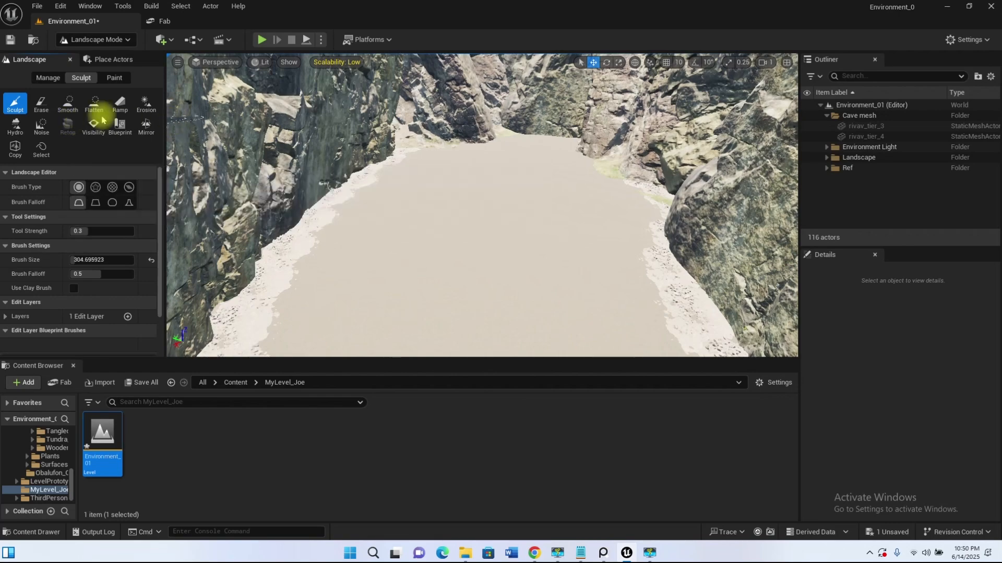
{"action": "left_click", "coordinate": [21, 107]}
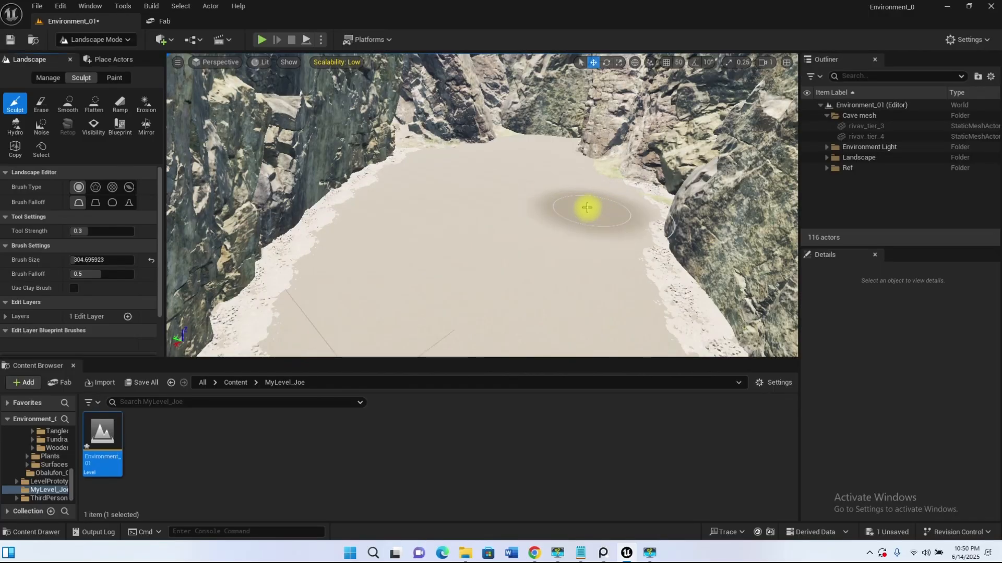
{"action": "right_click", "coordinate": [579, 205]}
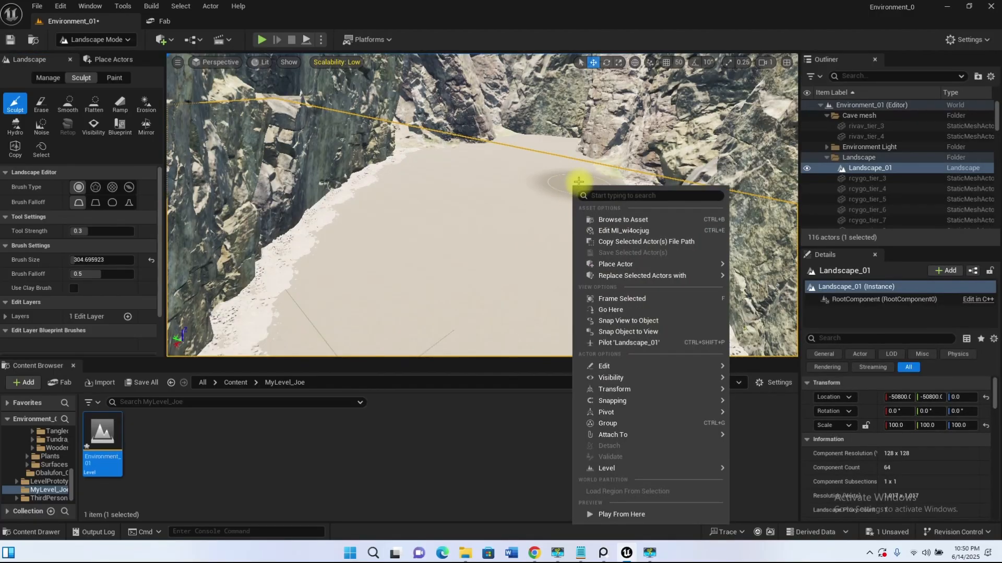
{"action": "key", "text": "Escape"}
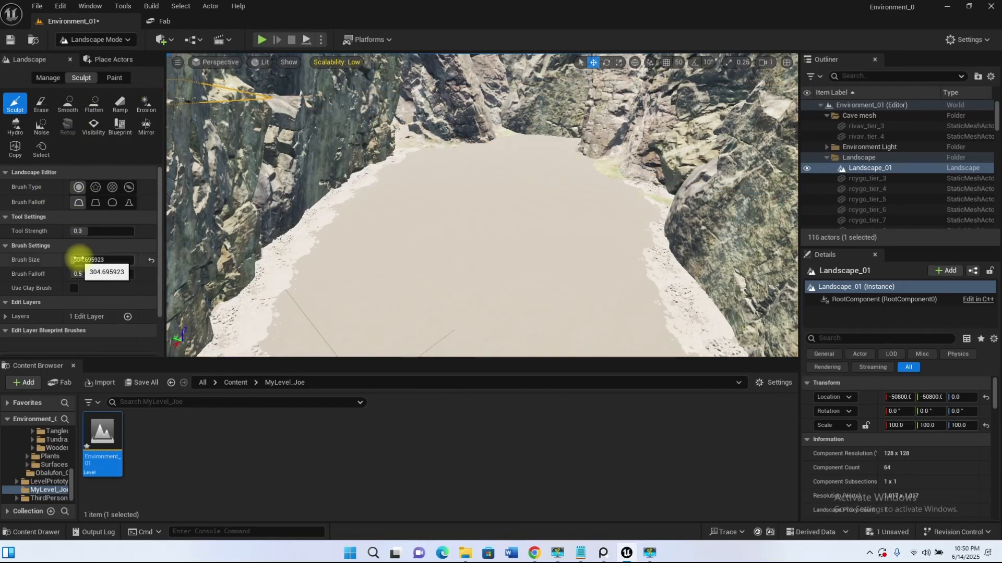
Try Sculpt strokes on the cave floor with the brush size reduced to about 121, and undo them
{"action": "left_click_drag", "start_coordinate": [99, 259], "coordinate": [86, 260]}
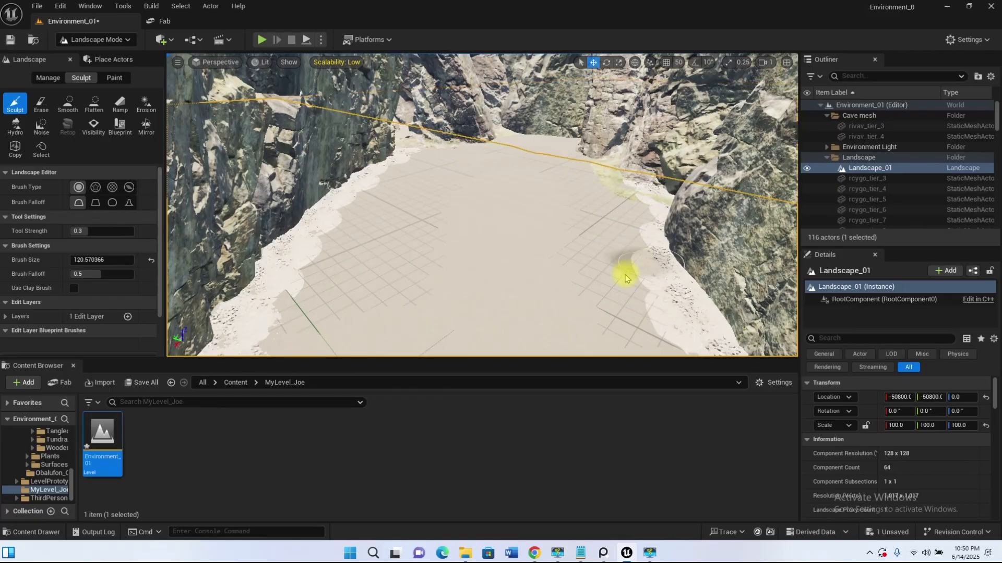
{"action": "right_click_drag", "start_coordinate": [596, 220], "coordinate": [641, 246]}
{"action": "key", "text": "ctrl+z"}
{"action": "key", "text": "ctrl+z"}
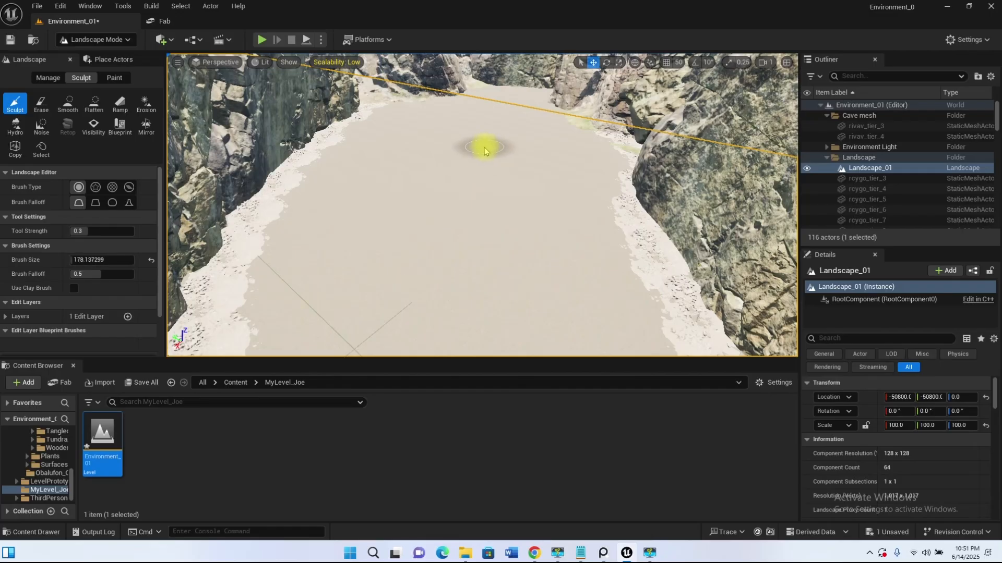
Test Sculpt strokes on the cave floor, undoing each, and settle on a brush size of about 320 and tool strength of 0.0664
{"action": "mouse_move", "coordinate": [490, 146]}
{"action": "left_mouse_down"}
{"action": "mouse_move", "coordinate": [477, 155]}
{"action": "mouse_move", "coordinate": [487, 183]}
{"action": "mouse_move", "coordinate": [462, 233]}
{"action": "left_mouse_up"}
{"action": "mouse_move", "coordinate": [448, 209]}
{"action": "right_mouse_down"}
{"action": "mouse_move", "coordinate": [448, 164]}
{"action": "mouse_move", "coordinate": [446, 211]}
{"action": "right_mouse_up"}
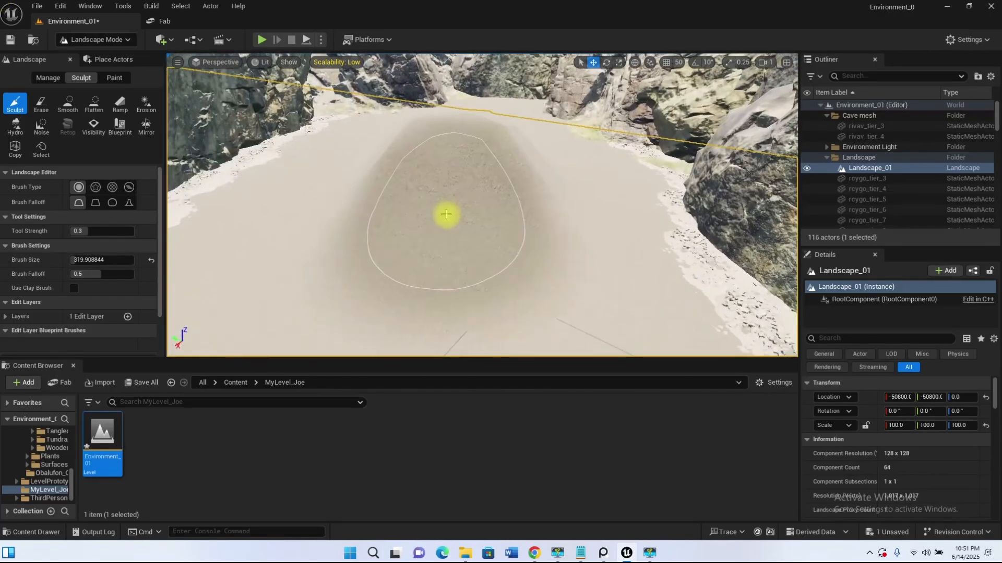
{"action": "key", "text": "ctrl+z"}
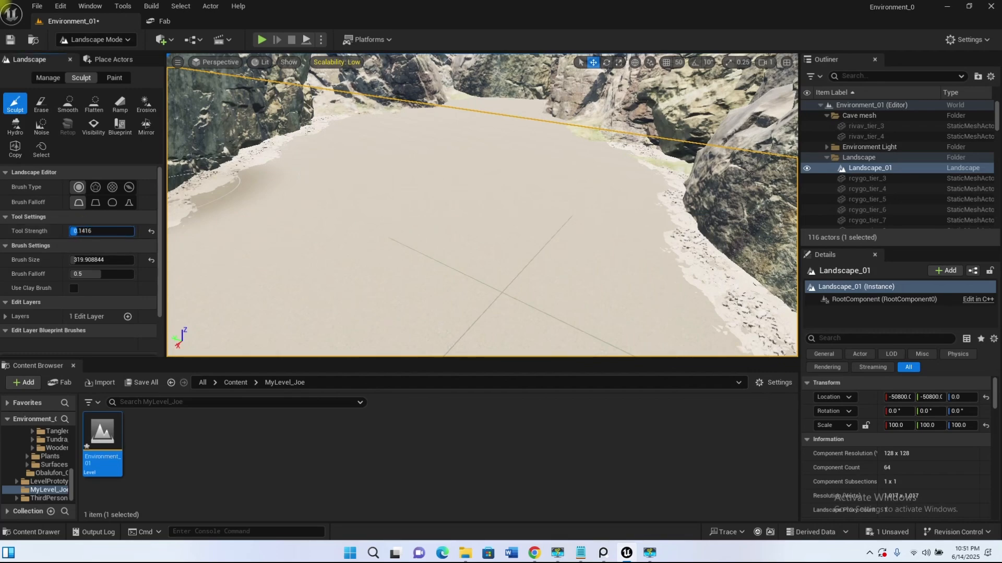
{"action": "mouse_move", "coordinate": [459, 173]}
{"action": "left_mouse_down"}
{"action": "mouse_move", "coordinate": [479, 172]}
{"action": "mouse_move", "coordinate": [456, 162]}
{"action": "mouse_move", "coordinate": [453, 229]}
{"action": "left_mouse_up"}
{"action": "key", "text": "ctrl+z"}
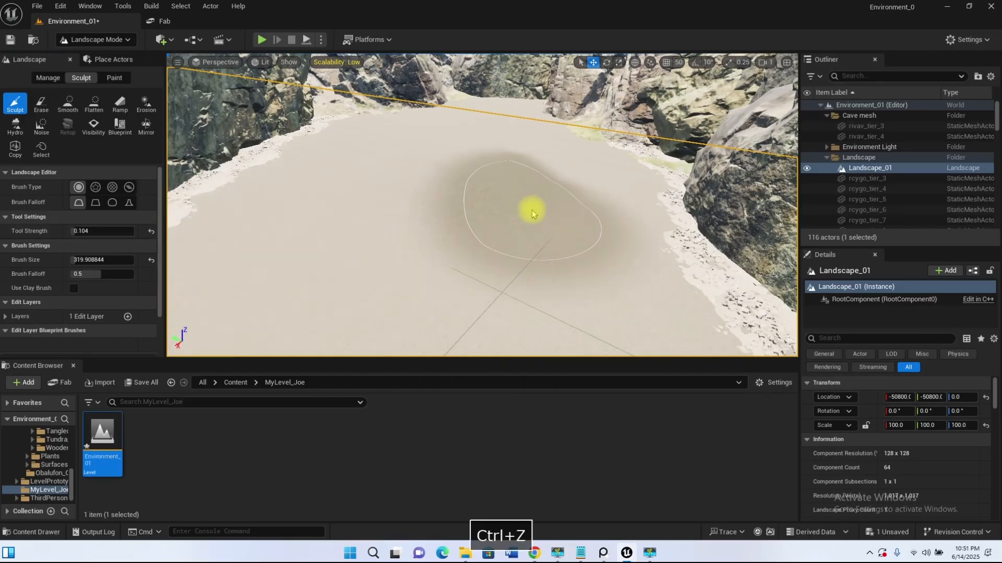
{"action": "left_click_drag", "start_coordinate": [76, 231], "coordinate": [71, 231]}
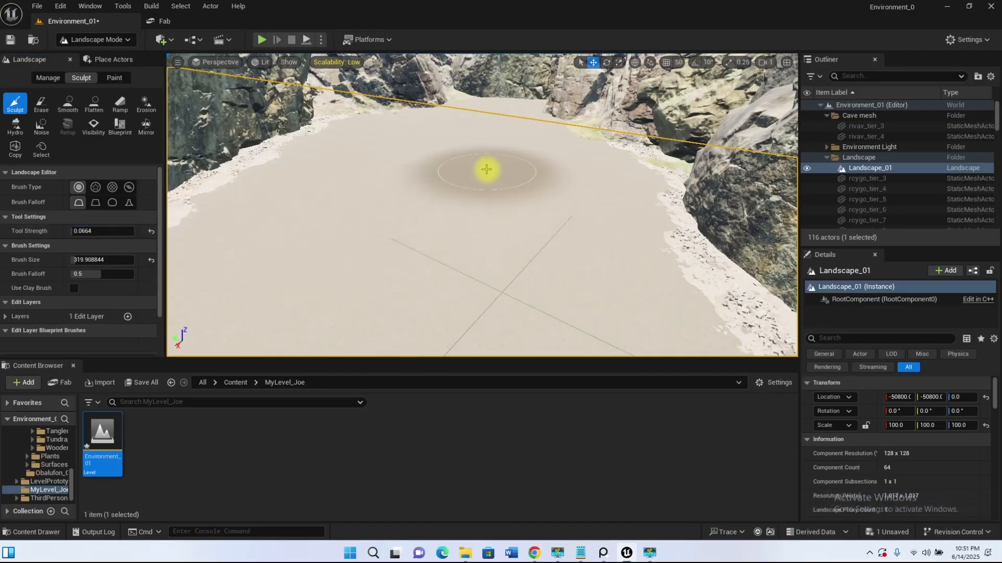
Raise part of the cave floor with Sculpt, go over it with the Flatten tool, and undo the last stroke
{"action": "mouse_move", "coordinate": [461, 154]}
{"action": "left_mouse_down"}
{"action": "mouse_move", "coordinate": [472, 156]}
{"action": "mouse_move", "coordinate": [450, 150]}
{"action": "mouse_move", "coordinate": [515, 157]}
{"action": "mouse_move", "coordinate": [496, 165]}
{"action": "mouse_move", "coordinate": [449, 149]}
{"action": "mouse_move", "coordinate": [512, 155]}
{"action": "mouse_move", "coordinate": [483, 146]}
{"action": "left_mouse_up"}
{"action": "left_click", "coordinate": [95, 103]}
{"action": "mouse_move", "coordinate": [479, 140]}
{"action": "left_mouse_down"}
{"action": "mouse_move", "coordinate": [465, 143]}
{"action": "mouse_move", "coordinate": [505, 161]}
{"action": "mouse_move", "coordinate": [483, 161]}
{"action": "mouse_move", "coordinate": [500, 168]}
{"action": "left_mouse_up"}
{"action": "mouse_move", "coordinate": [500, 168]}
{"action": "right_mouse_down"}
{"action": "mouse_move", "coordinate": [605, 170]}
{"action": "mouse_move", "coordinate": [678, 185]}
{"action": "mouse_move", "coordinate": [499, 167]}
{"action": "right_mouse_up"}
{"action": "key", "text": "w"}
{"action": "key", "text": "ctrl+z"}
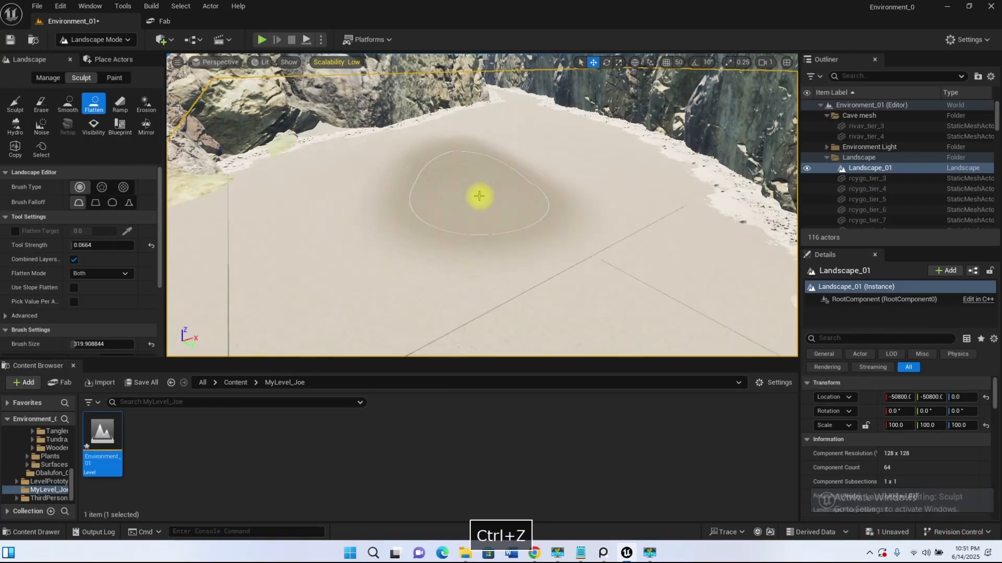
Switch to the Erase tool and set all viewport scalability groups to High
{"action": "left_click", "coordinate": [41, 103]}
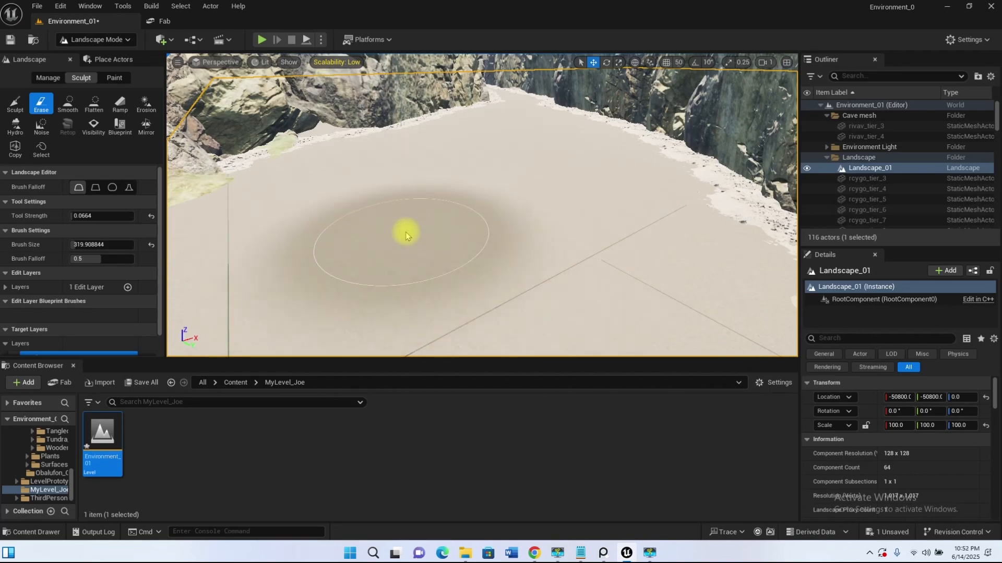
{"action": "scroll", "coordinate": [424, 236], "scroll_direction": "up", "scroll_amount": 2}
{"action": "scroll", "coordinate": [424, 236], "scroll_direction": "down", "scroll_amount": 2}
{"action": "mouse_move", "coordinate": [461, 245]}
{"action": "right_mouse_down"}
{"action": "mouse_move", "coordinate": [417, 232]}
{"action": "mouse_move", "coordinate": [318, 232]}
{"action": "mouse_move", "coordinate": [268, 199]}
{"action": "mouse_move", "coordinate": [261, 232]}
{"action": "mouse_move", "coordinate": [274, 220]}
{"action": "right_mouse_up"}
{"action": "key", "text": "s"}
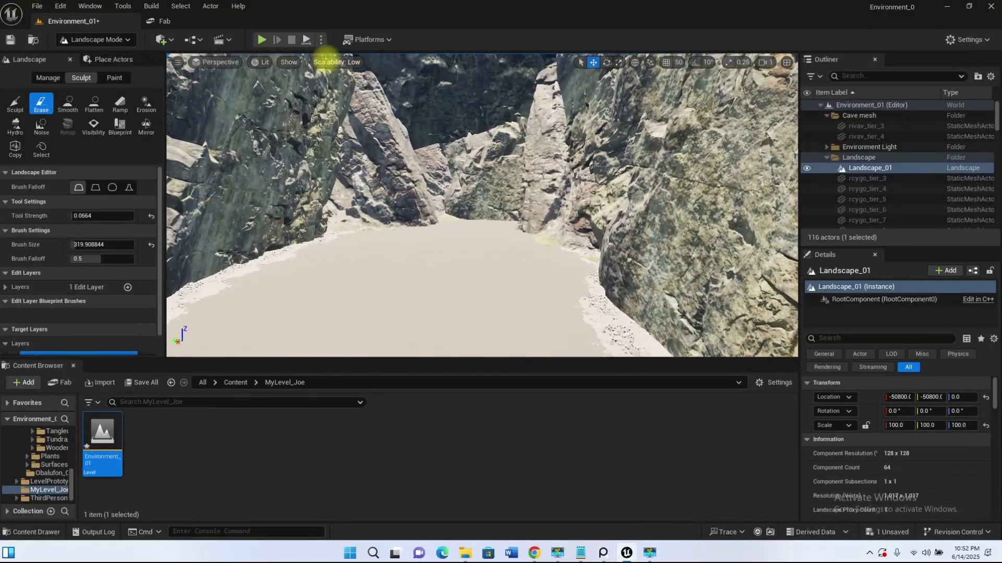
{"action": "left_click", "coordinate": [336, 62]}
{"action": "left_click", "coordinate": [469, 93]}
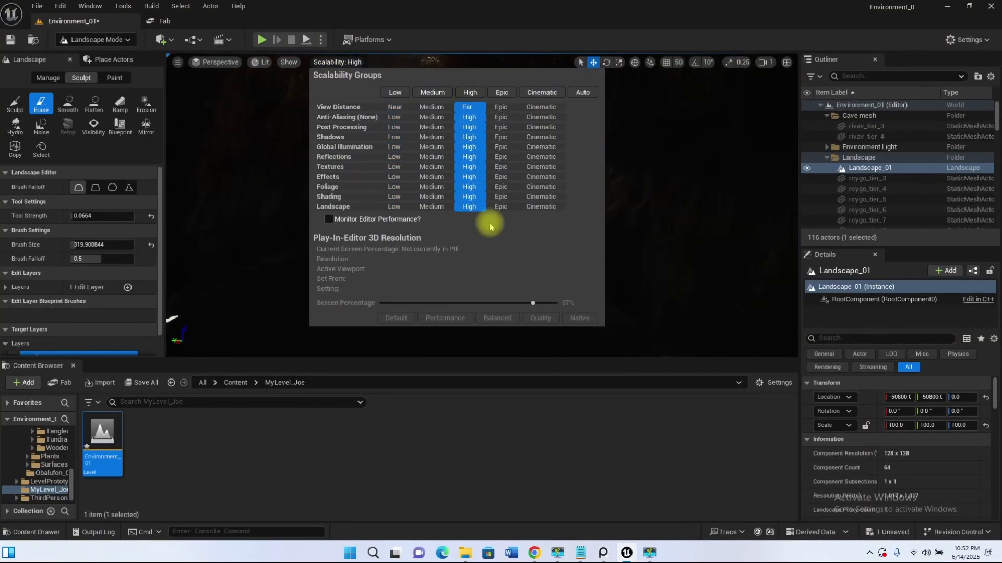
{"action": "left_click", "coordinate": [652, 26]}
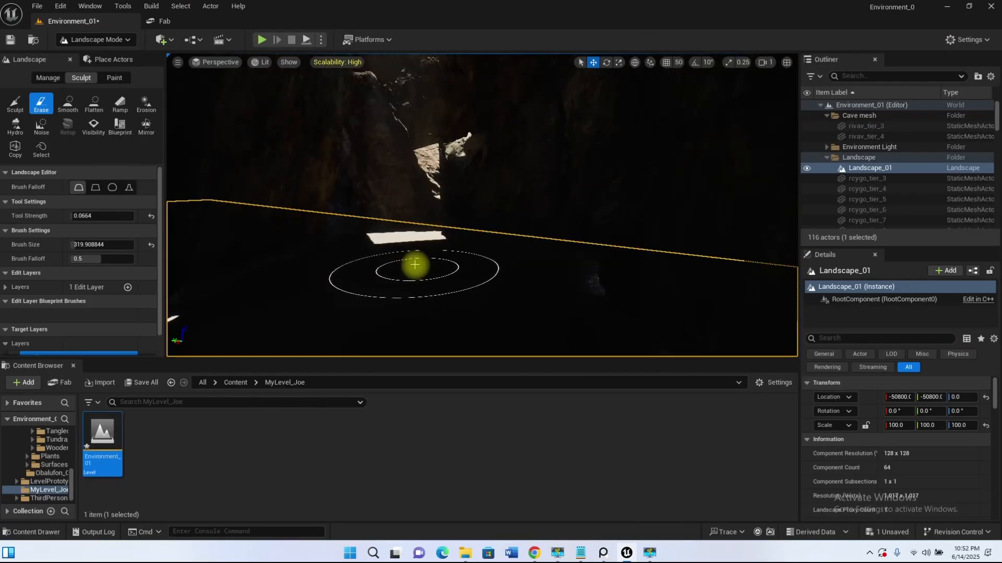
Rotate the sunlight so its beam casts a larger lit patch on the dark cave floor
{"action": "key", "text": "w"}
{"action": "mouse_move", "coordinate": [414, 252]}
{"action": "right_mouse_down"}
{"action": "mouse_move", "coordinate": [426, 255]}
{"action": "mouse_move", "coordinate": [412, 269]}
{"action": "mouse_move", "coordinate": [401, 199]}
{"action": "mouse_move", "coordinate": [402, 261]}
{"action": "mouse_move", "coordinate": [389, 267]}
{"action": "mouse_move", "coordinate": [416, 253]}
{"action": "right_mouse_up"}
{"action": "key", "text": "w"}
{"action": "key", "text": "s"}
{"action": "mouse_move", "coordinate": [424, 259]}
{"action": "left_mouse_down"}
{"action": "mouse_move", "coordinate": [503, 248]}
{"action": "mouse_move", "coordinate": [499, 238]}
{"action": "left_mouse_up"}
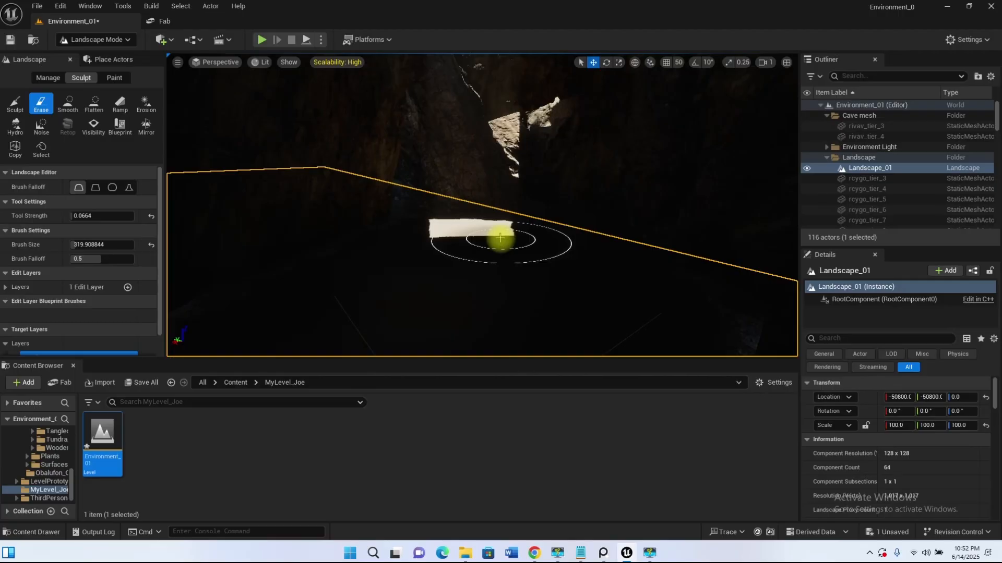
{"action": "key", "text": "ctrl+l"}
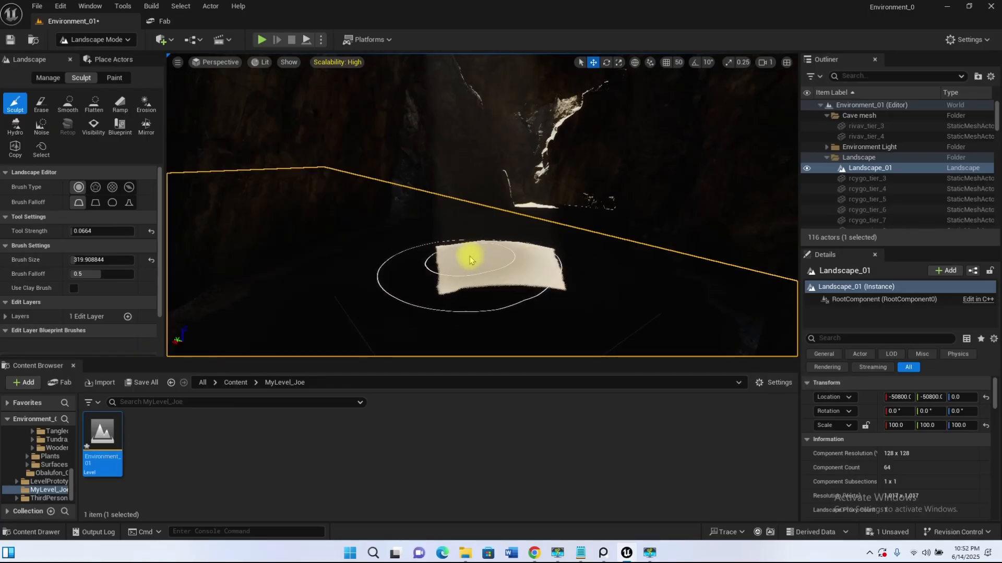
Flatten the bump on the sunlit patch of floor and set all viewport scalability groups back to Low
{"action": "left_click", "coordinate": [93, 106]}
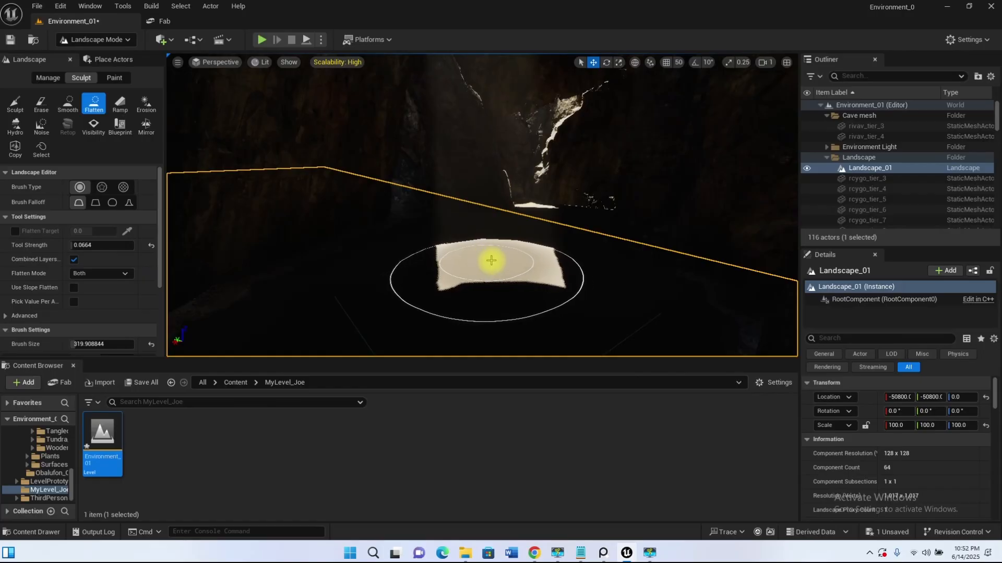
{"action": "key", "text": "Escape"}
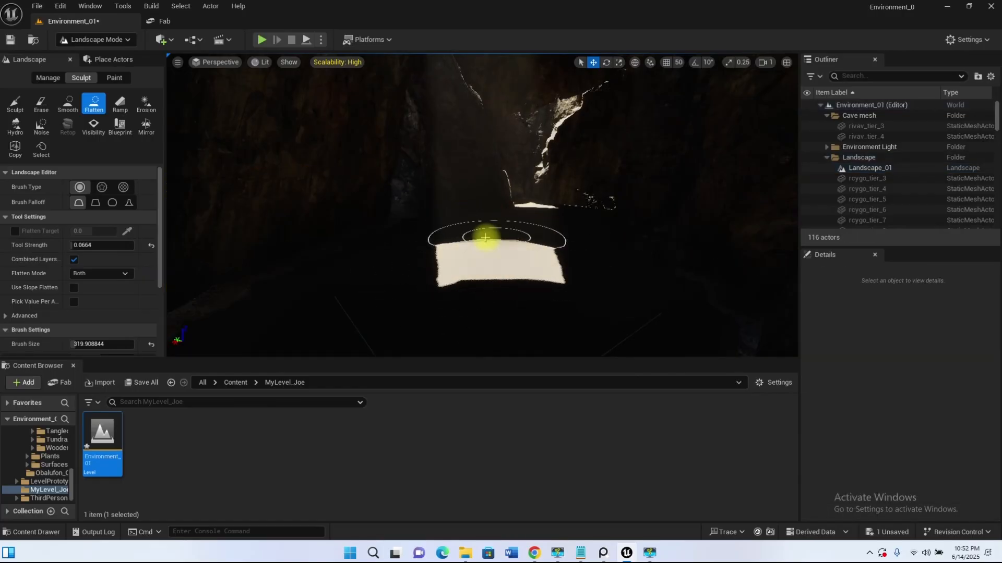
{"action": "left_click", "coordinate": [342, 63]}
{"action": "left_click", "coordinate": [394, 93]}
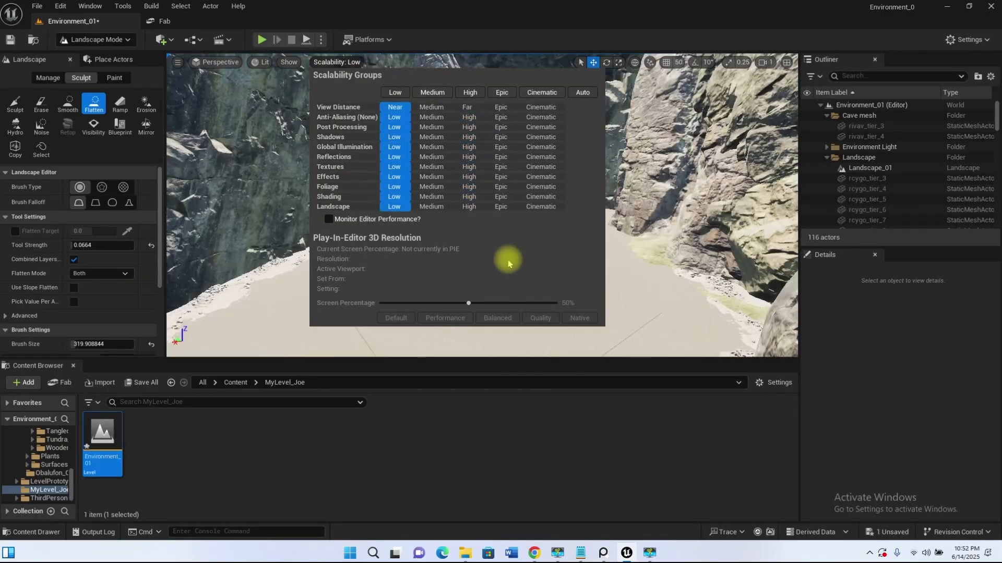
{"action": "key", "text": "Escape"}
Try the Unlit and Detail Lighting view modes on the cave floor, and switch the viewport to Wireframe
{"action": "mouse_move", "coordinate": [549, 314]}
{"action": "right_mouse_down"}
{"action": "mouse_move", "coordinate": [537, 348]}
{"action": "mouse_move", "coordinate": [498, 376]}
{"action": "mouse_move", "coordinate": [542, 318]}
{"action": "mouse_move", "coordinate": [626, 341]}
{"action": "mouse_move", "coordinate": [665, 339]}
{"action": "mouse_move", "coordinate": [704, 318]}
{"action": "mouse_move", "coordinate": [766, 316]}
{"action": "right_mouse_up"}
{"action": "key", "text": "w"}
{"action": "mouse_move", "coordinate": [498, 278]}
{"action": "right_mouse_down"}
{"action": "mouse_move", "coordinate": [587, 321]}
{"action": "mouse_move", "coordinate": [470, 287]}
{"action": "mouse_move", "coordinate": [646, 308]}
{"action": "mouse_move", "coordinate": [543, 276]}
{"action": "mouse_move", "coordinate": [610, 254]}
{"action": "mouse_move", "coordinate": [663, 261]}
{"action": "mouse_move", "coordinate": [678, 318]}
{"action": "mouse_move", "coordinate": [673, 345]}
{"action": "mouse_move", "coordinate": [671, 261]}
{"action": "right_mouse_up"}
{"action": "right_click_drag", "start_coordinate": [539, 282], "coordinate": [539, 277]}
{"action": "key", "text": "s"}
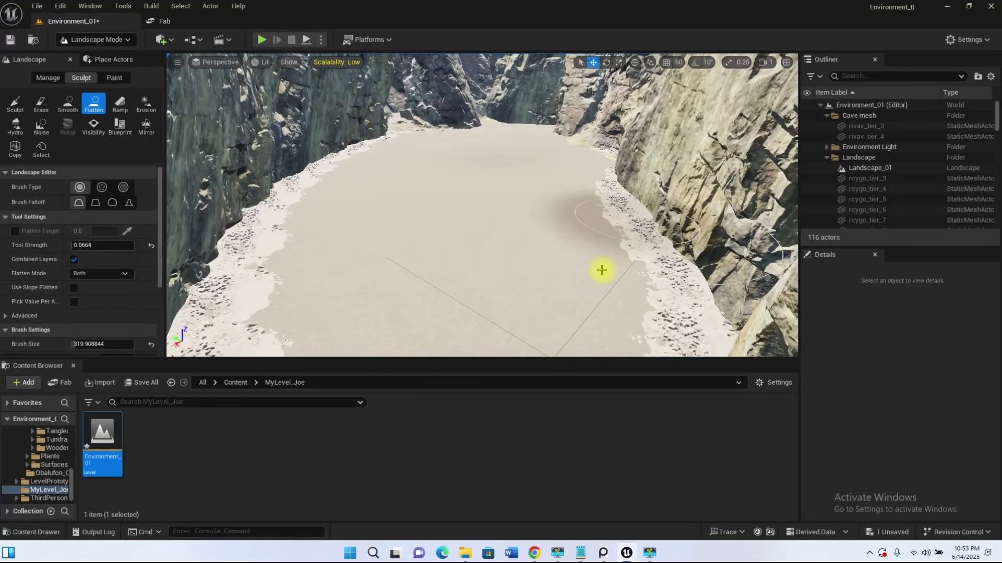
{"action": "left_click", "coordinate": [261, 62]}
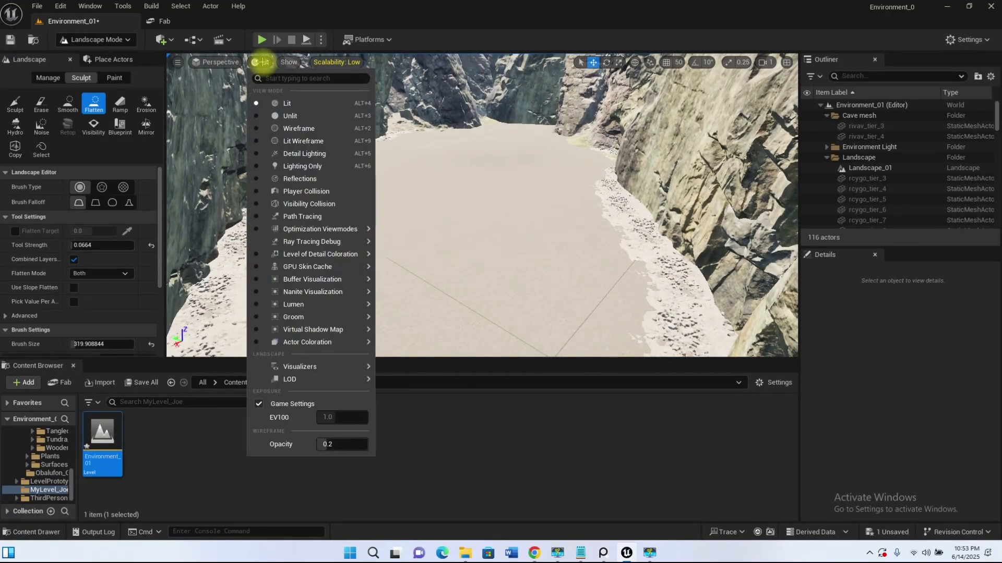
{"action": "left_click", "coordinate": [309, 115]}
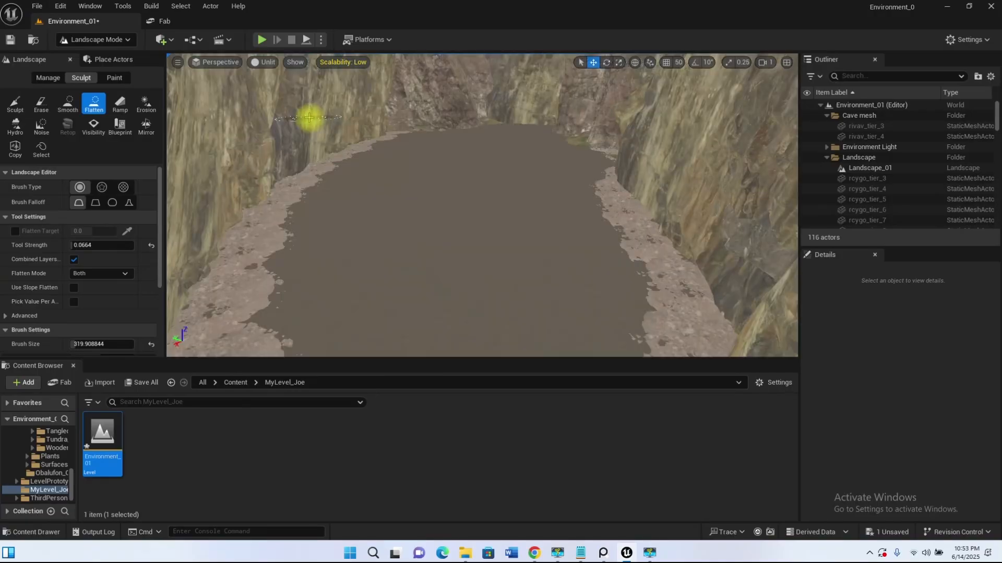
{"action": "left_click", "coordinate": [269, 62]}
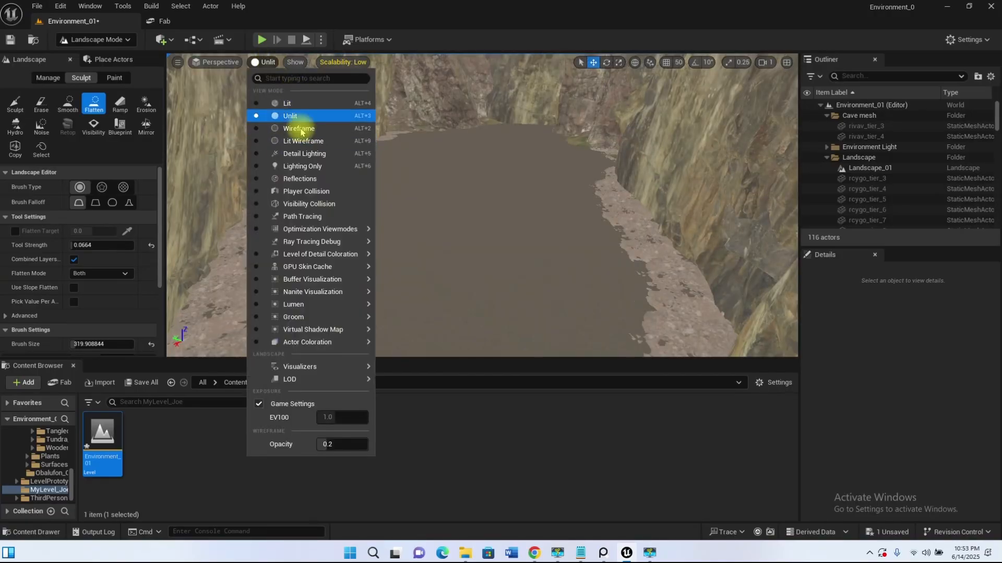
{"action": "left_click", "coordinate": [315, 153]}
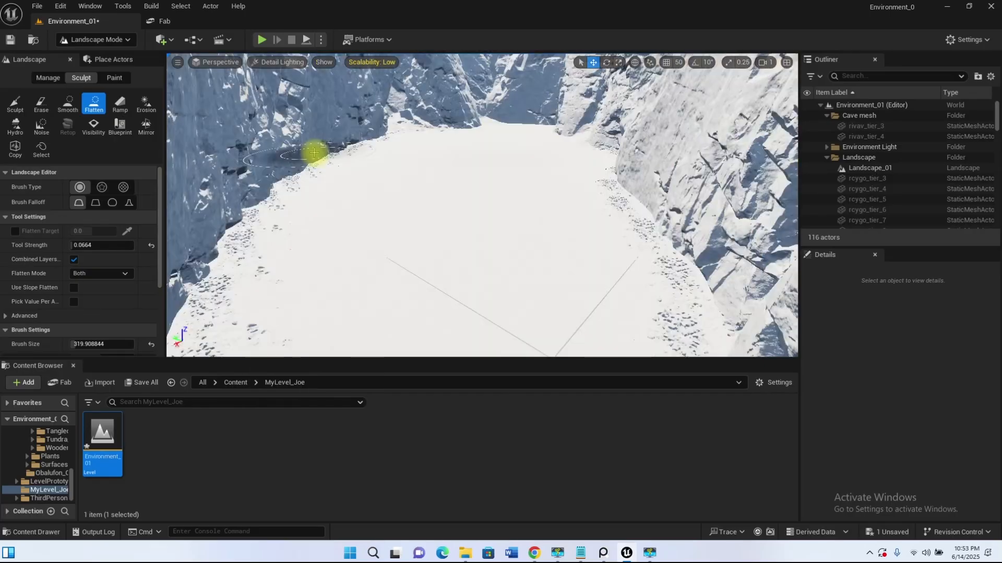
{"action": "left_click", "coordinate": [281, 63]}
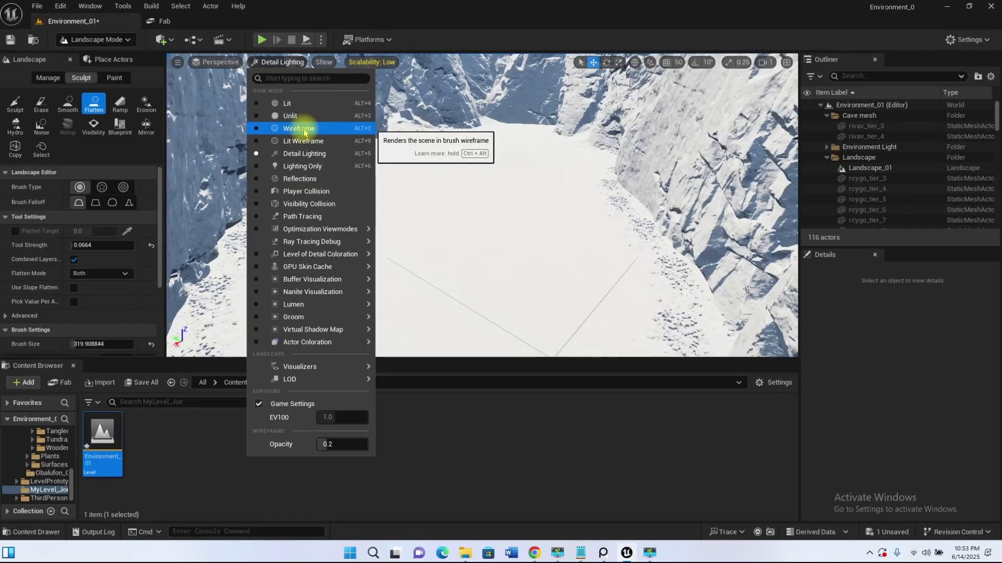
{"action": "left_click", "coordinate": [297, 129]}
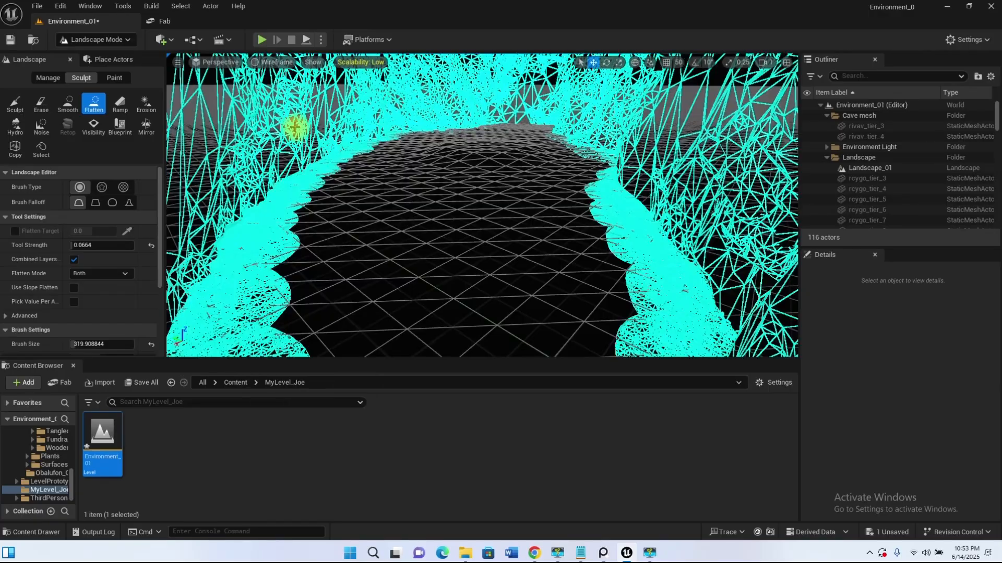
Reduce the brush size to about 182 and switch back to the Sculpt tool for the wireframe cave floor
{"action": "mouse_move", "coordinate": [496, 209]}
{"action": "right_mouse_down"}
{"action": "mouse_move", "coordinate": [495, 131]}
{"action": "mouse_move", "coordinate": [490, 189]}
{"action": "mouse_move", "coordinate": [499, 183]}
{"action": "mouse_move", "coordinate": [489, 153]}
{"action": "mouse_move", "coordinate": [481, 172]}
{"action": "right_mouse_up"}
{"action": "key", "text": "w"}
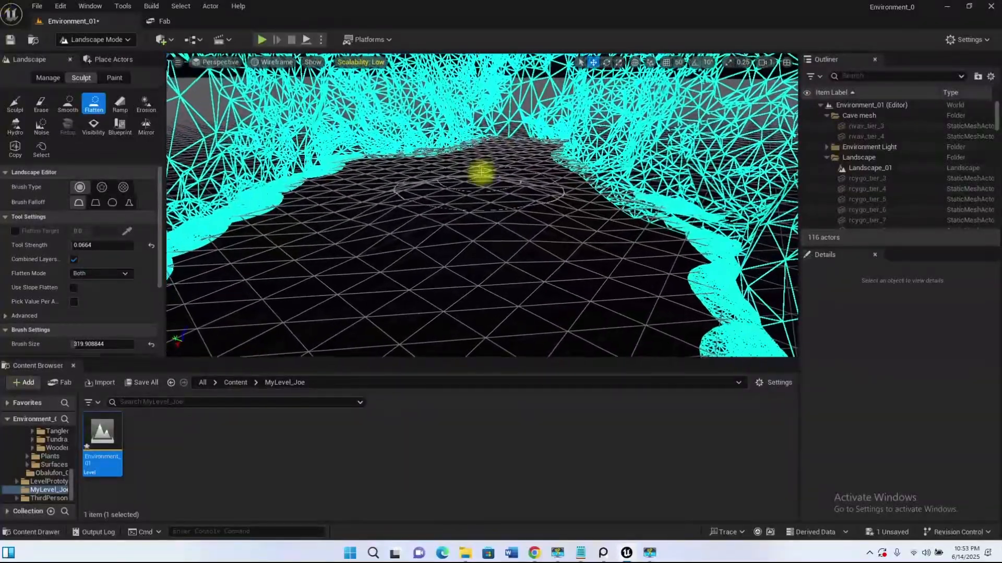
{"action": "mouse_move", "coordinate": [452, 260]}
{"action": "right_mouse_down"}
{"action": "mouse_move", "coordinate": [444, 262]}
{"action": "mouse_move", "coordinate": [456, 306]}
{"action": "mouse_move", "coordinate": [456, 234]}
{"action": "mouse_move", "coordinate": [466, 282]}
{"action": "mouse_move", "coordinate": [472, 241]}
{"action": "right_mouse_up"}
{"action": "key", "text": "w"}
{"action": "key", "text": "s"}
{"action": "key", "text": "s"}
{"action": "key", "text": "w"}
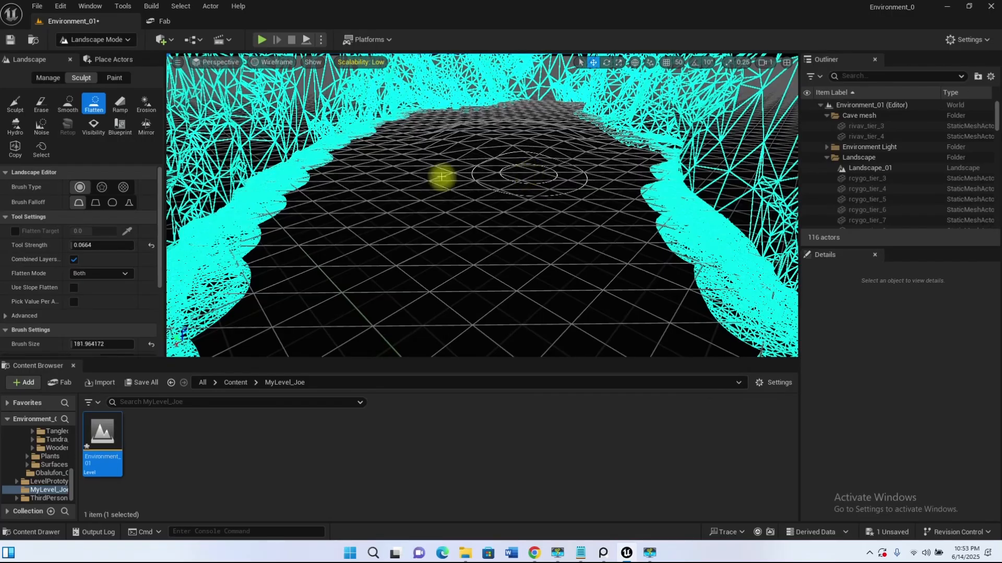
{"action": "left_click", "coordinate": [34, 108]}
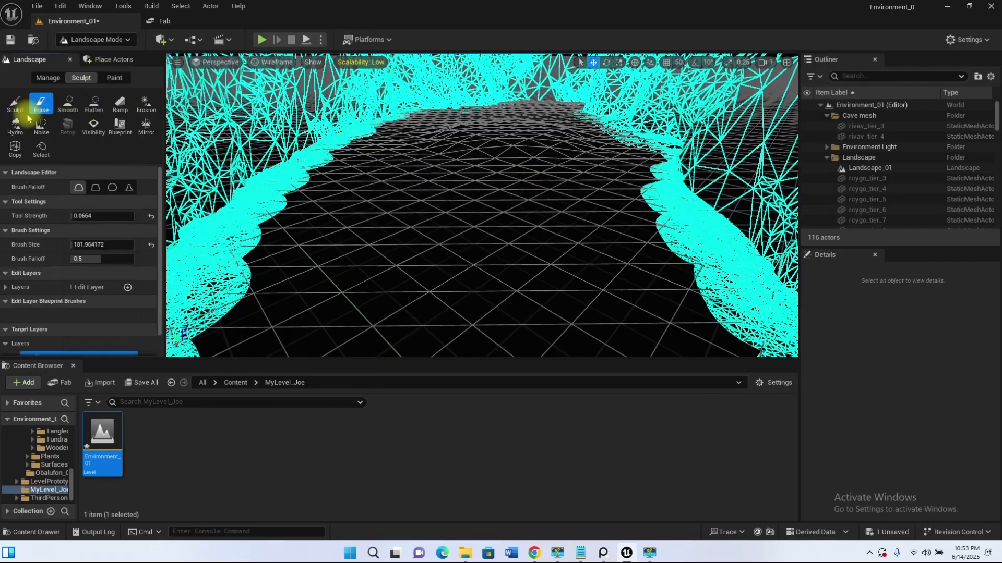
{"action": "left_click", "coordinate": [16, 104]}
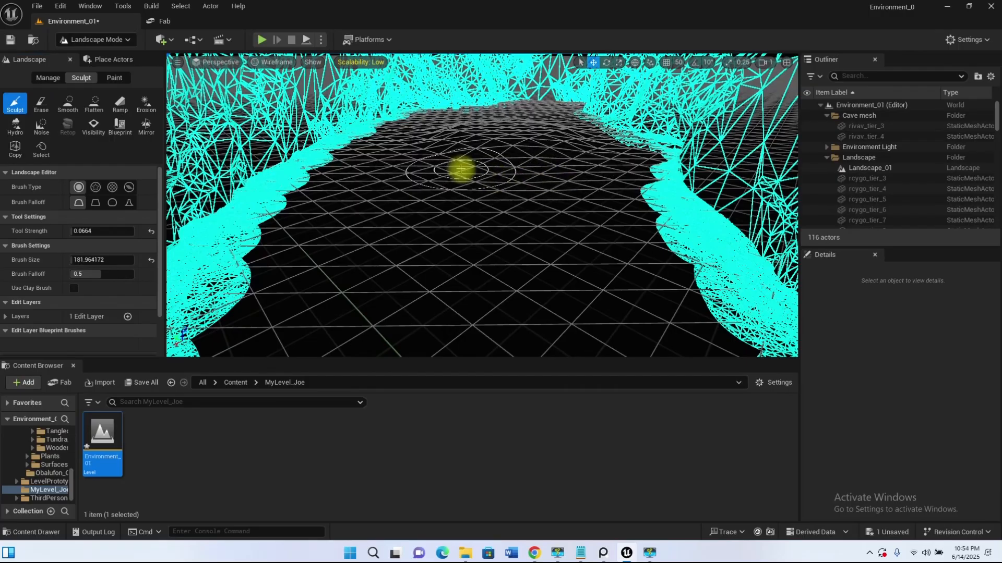
Sculpt gentle bumps across the middle of the cave floor at 0.0664 tool strength
{"action": "left_click", "coordinate": [514, 180]}
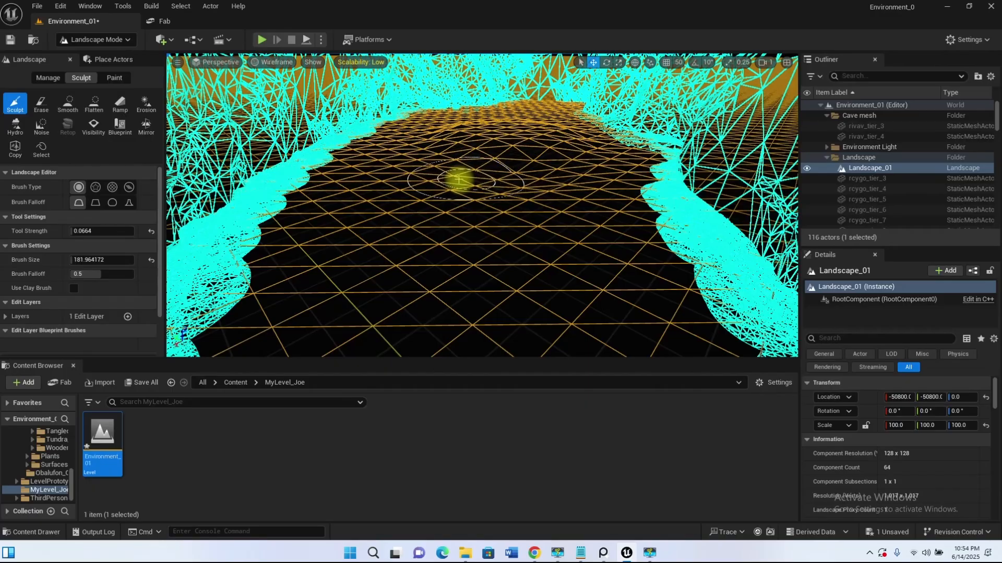
{"action": "key", "text": "Escape"}
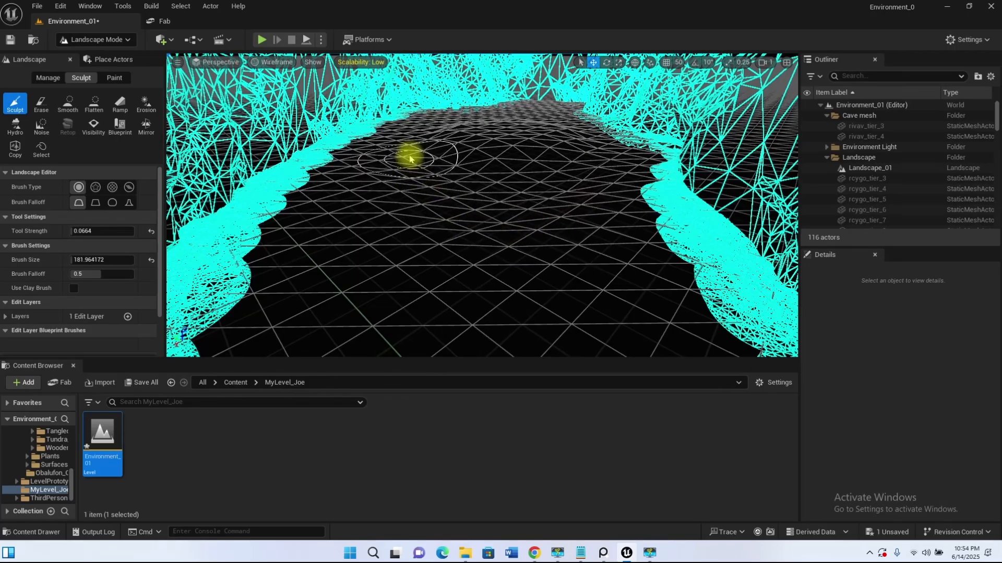
{"action": "key", "text": "w"}
{"action": "mouse_move", "coordinate": [467, 186]}
{"action": "right_mouse_down"}
{"action": "mouse_move", "coordinate": [467, 170]}
{"action": "mouse_move", "coordinate": [483, 161]}
{"action": "mouse_move", "coordinate": [509, 183]}
{"action": "mouse_move", "coordinate": [461, 193]}
{"action": "right_mouse_up"}
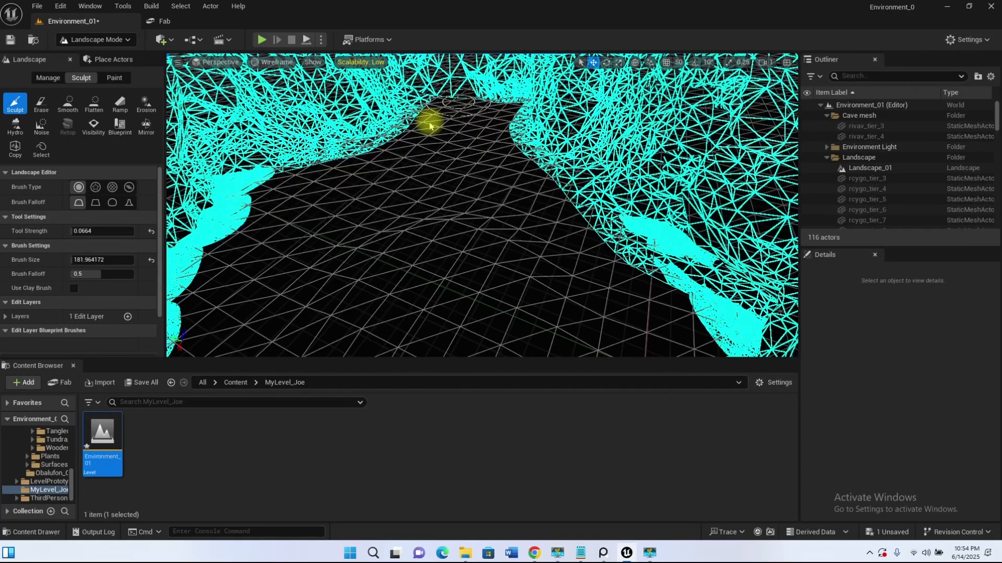
{"action": "right_click_drag", "start_coordinate": [364, 167], "coordinate": [337, 201]}
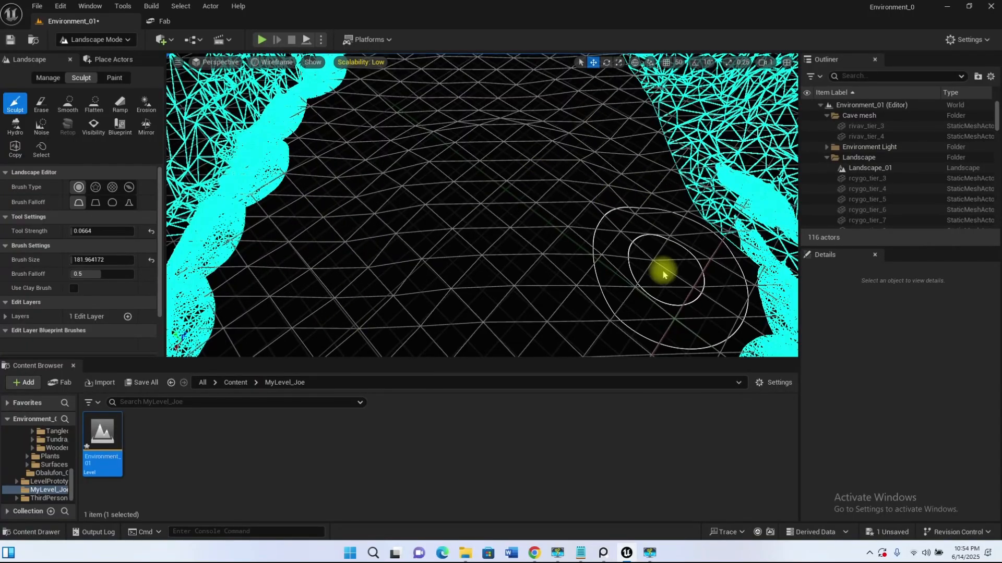
{"action": "right_click_drag", "start_coordinate": [622, 246], "coordinate": [627, 216]}
{"action": "right_click_drag", "start_coordinate": [644, 327], "coordinate": [645, 329]}
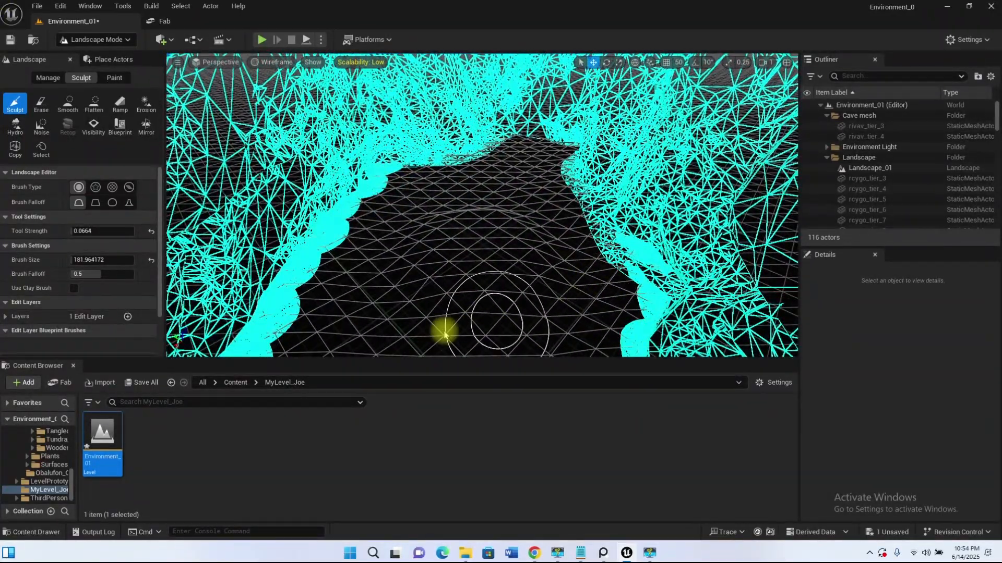
Check the raised floor from a low angle and continue sculpting along the narrower stretch of the passage
{"action": "right_click_drag", "start_coordinate": [485, 246], "coordinate": [482, 182]}
{"action": "key", "text": "s"}
{"action": "right_click_drag", "start_coordinate": [496, 295], "coordinate": [495, 295]}
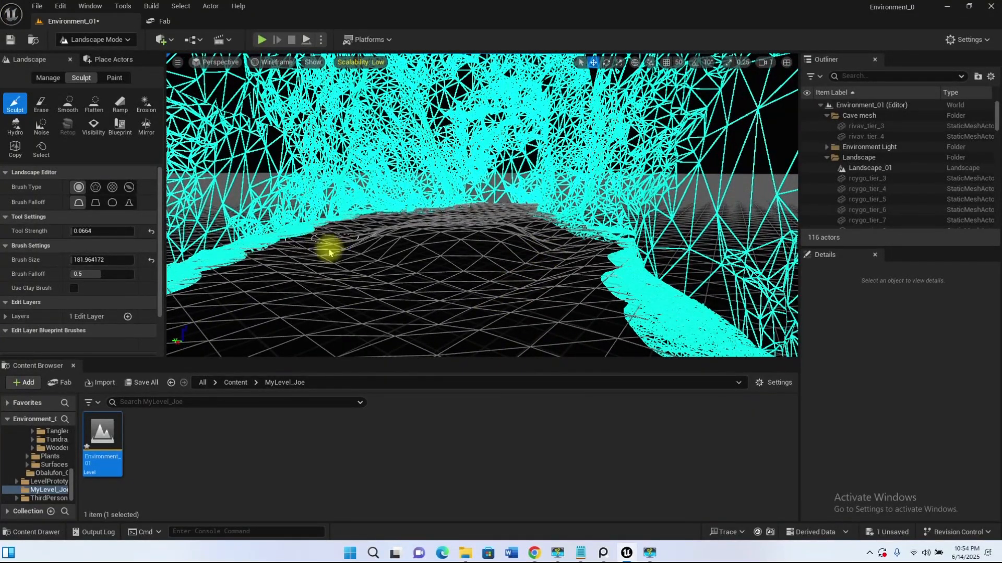
{"action": "key", "text": "s"}
{"action": "right_click_drag", "start_coordinate": [425, 325], "coordinate": [448, 327]}
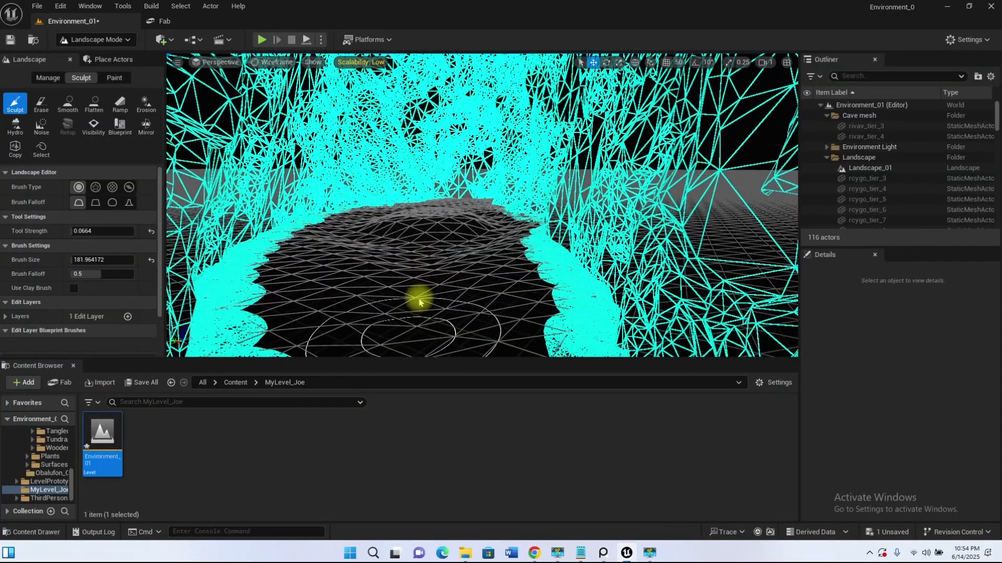
{"action": "key", "text": "w"}
{"action": "right_click_drag", "start_coordinate": [418, 319], "coordinate": [401, 332]}
{"action": "key", "text": "s"}
{"action": "left_click", "coordinate": [384, 255]}
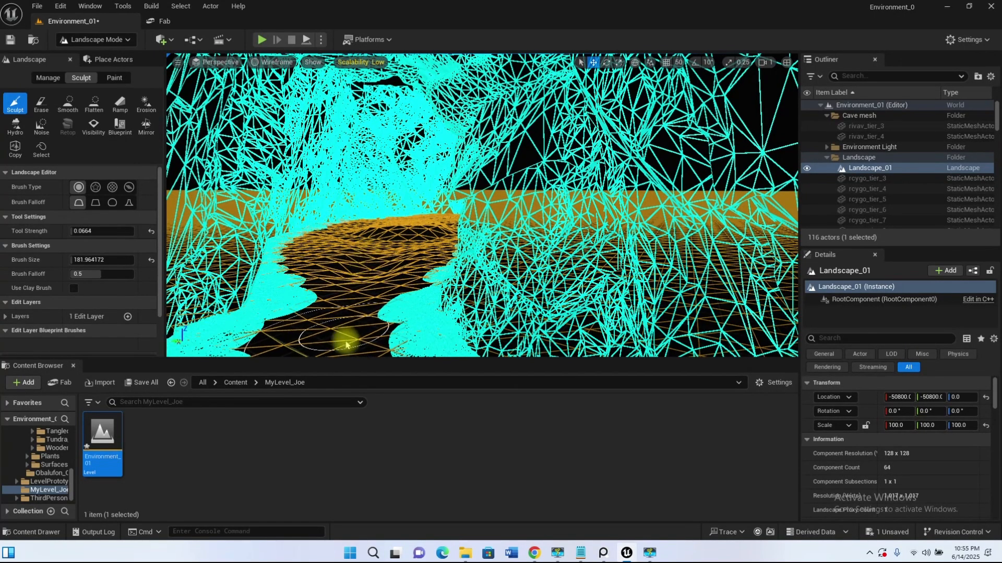
Switch the viewport back to Lit view and look over the sculpted floor along the passage
{"action": "right_click_drag", "start_coordinate": [360, 278], "coordinate": [345, 309]}
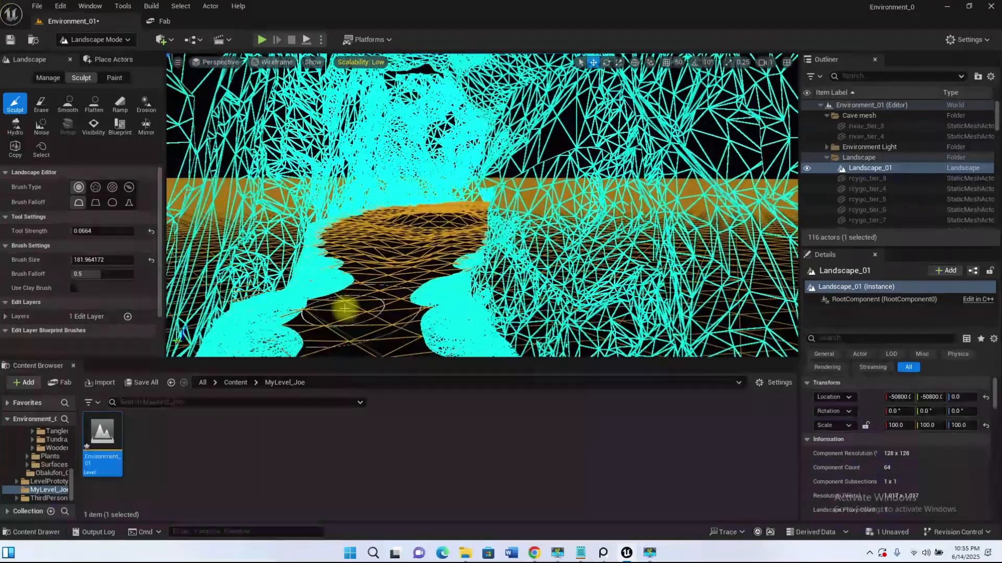
{"action": "left_click", "coordinate": [270, 67]}
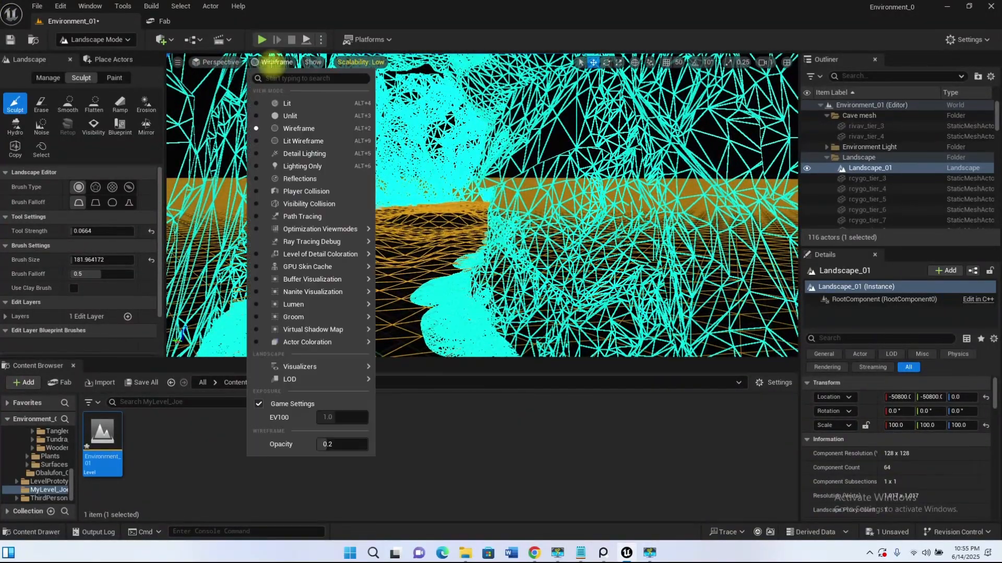
{"action": "left_click", "coordinate": [263, 103]}
{"action": "right_click_drag", "start_coordinate": [400, 306], "coordinate": [357, 285]}
{"action": "key", "text": "w"}
{"action": "key", "text": "s"}
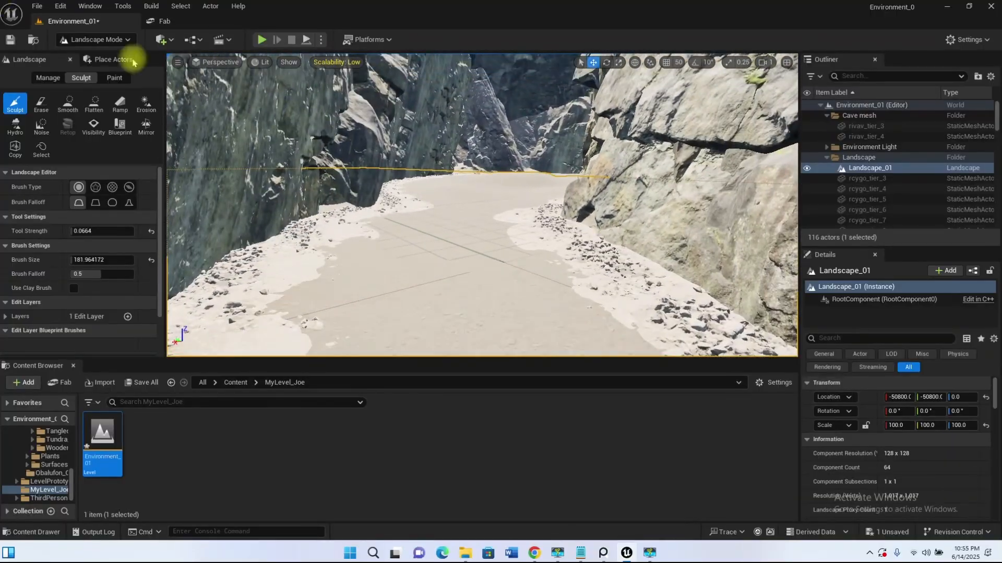
Switch to Selection Mode and nudge the gravel meshes along the edges of the passage floor vertically
{"action": "left_click", "coordinate": [94, 40]}
{"action": "left_click", "coordinate": [86, 65]}
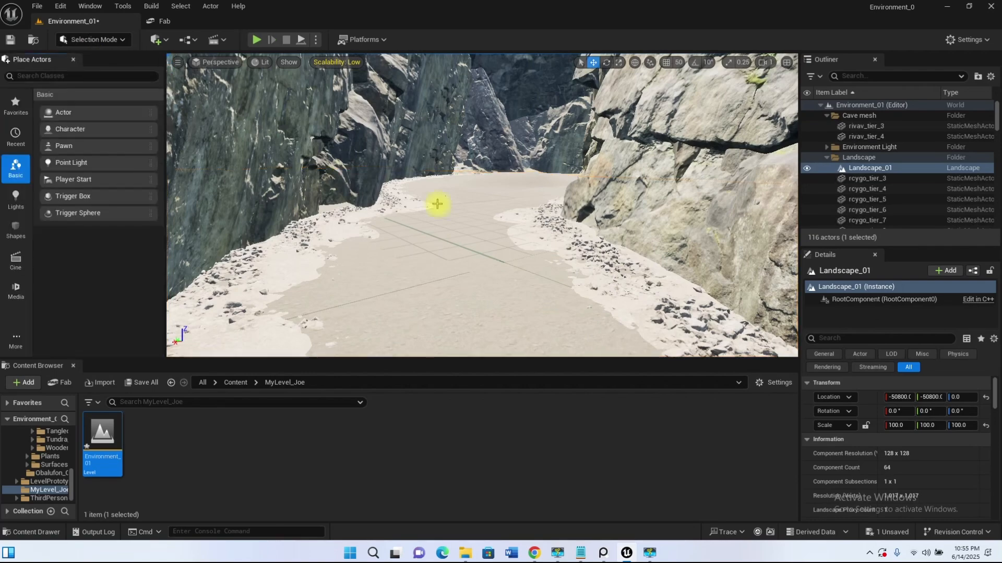
{"action": "left_click", "coordinate": [531, 234]}
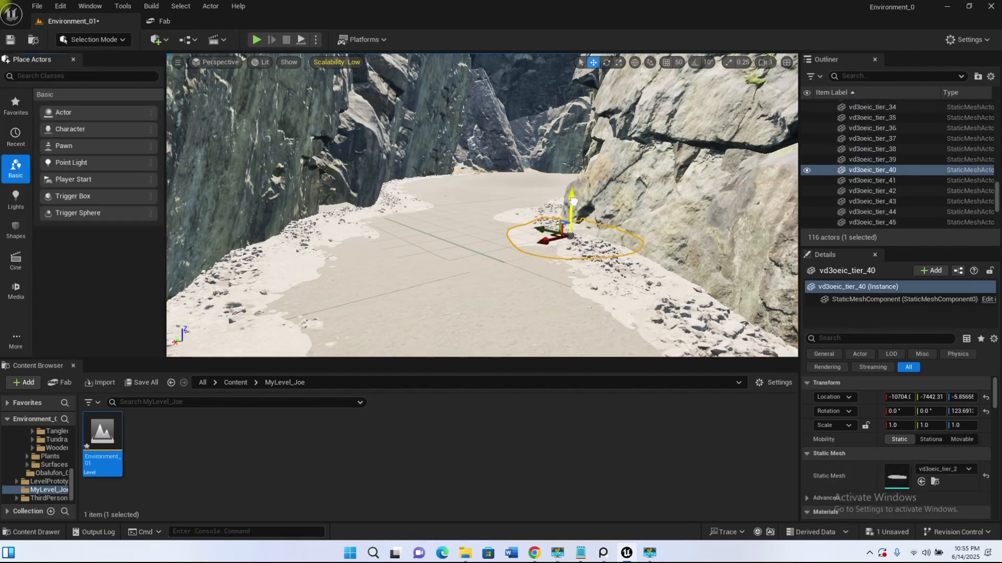
{"action": "left_click", "coordinate": [531, 209]}
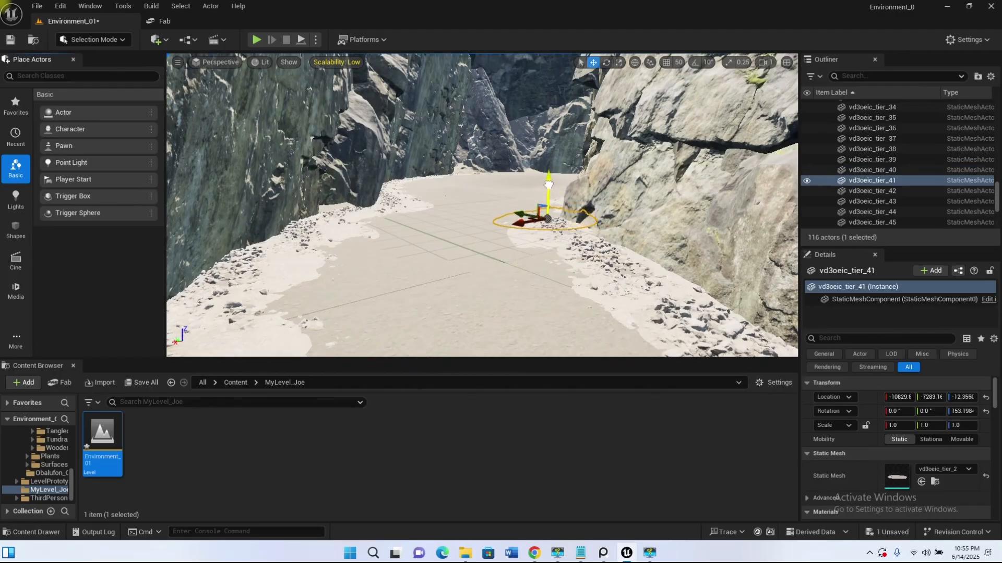
{"action": "left_click", "coordinate": [405, 185]}
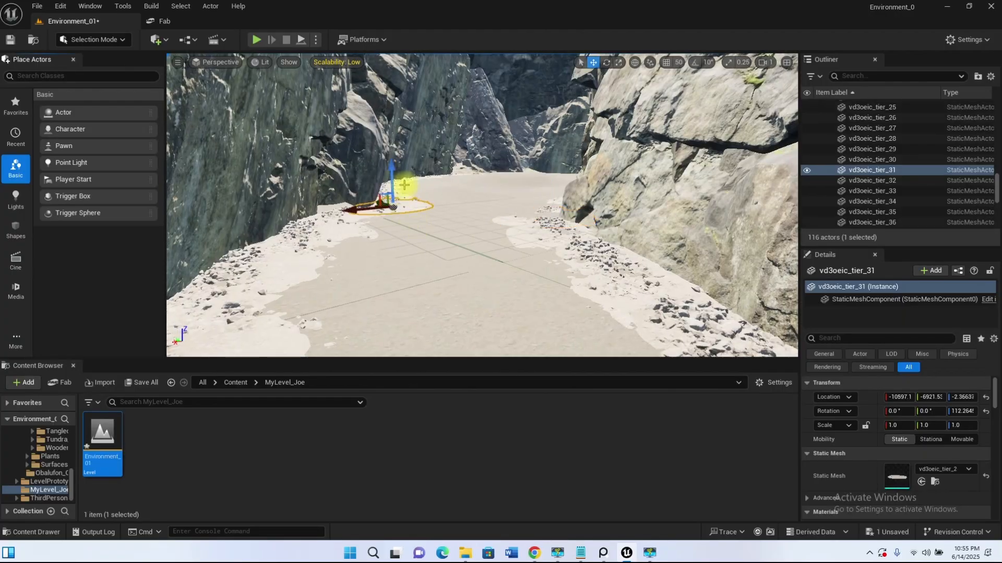
{"action": "key", "text": "w"}
{"action": "right_click_drag", "start_coordinate": [576, 260], "coordinate": [510, 250]}
{"action": "key", "text": "w"}
{"action": "key", "text": "w"}
{"action": "key", "text": "w"}
{"action": "key", "text": "s"}
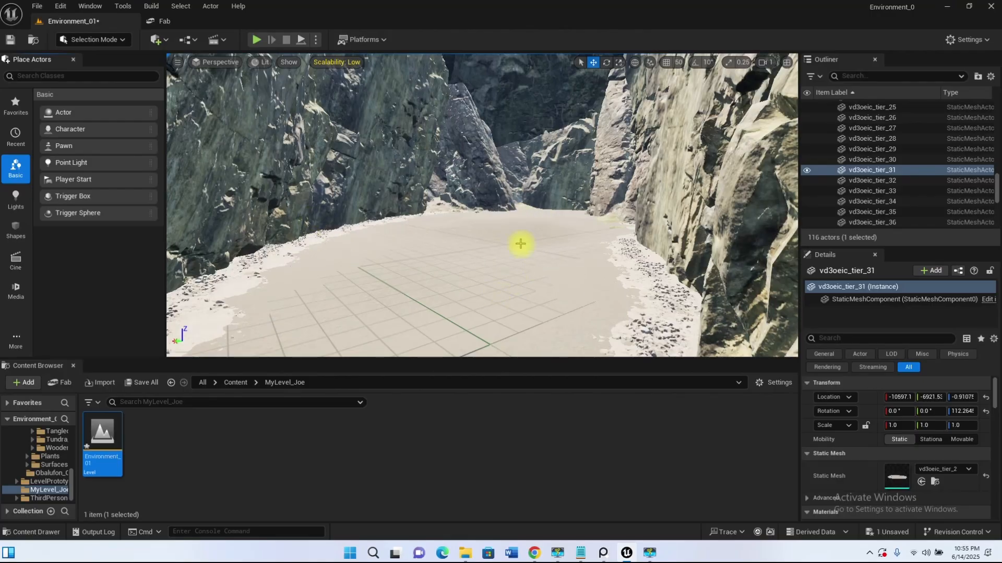
Open the plugin browser and search for "water" to check which water plugins are enabled
{"action": "left_click", "coordinate": [78, 7]}
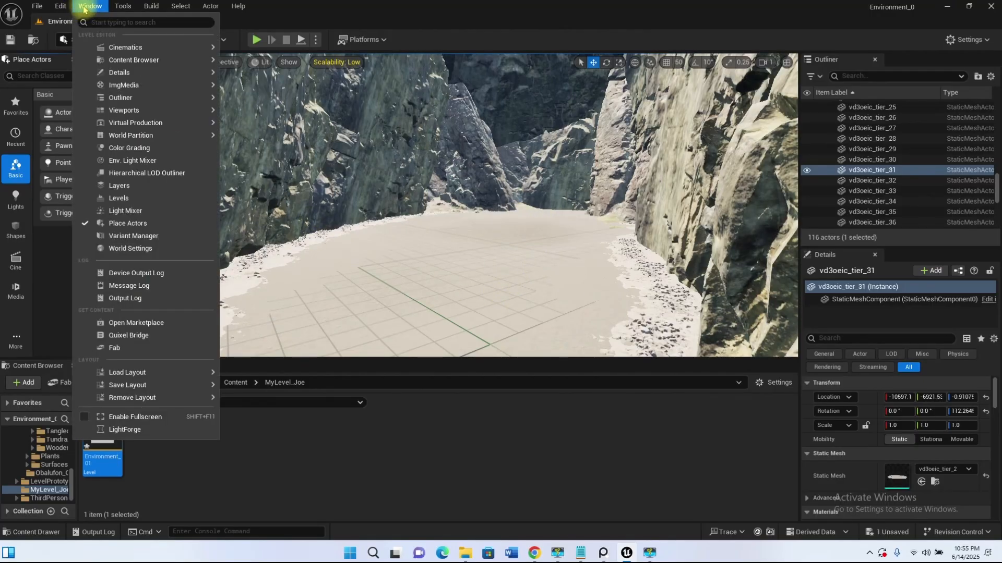
{"action": "mouse_move", "coordinate": [61, 6]}
{"action": "left_click", "coordinate": [84, 181]}
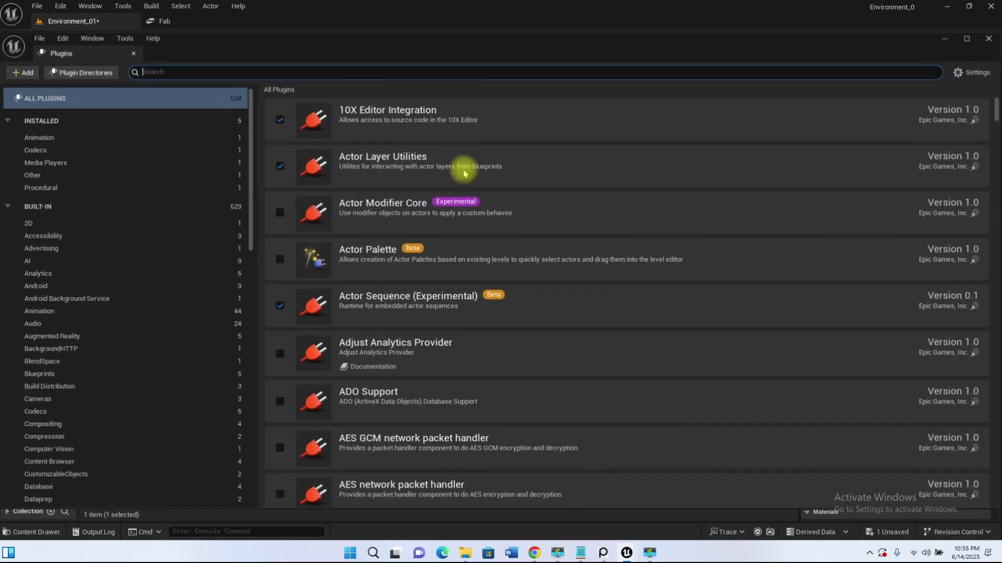
{"action": "left_click", "coordinate": [325, 74]}
{"action": "type", "text": "wat"}
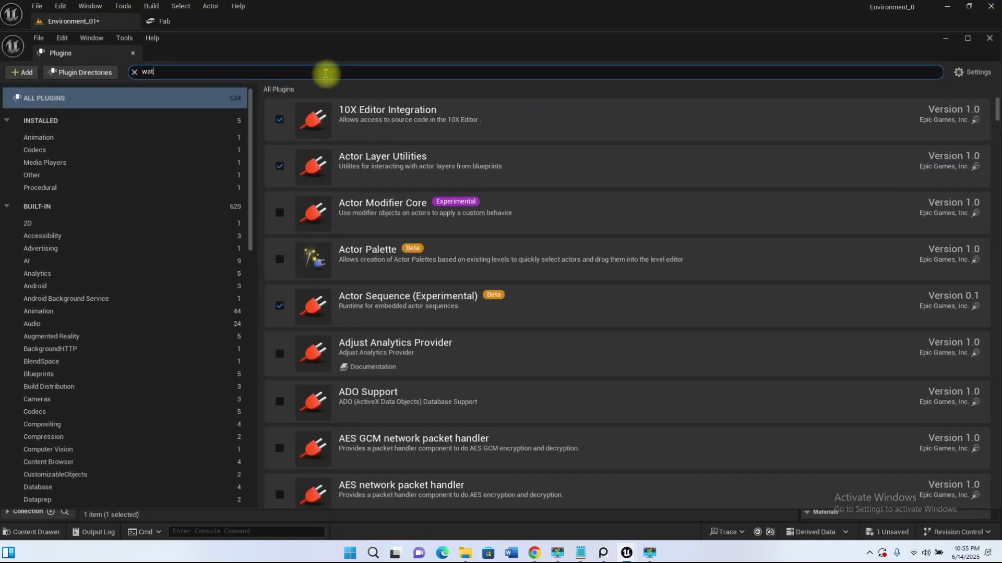
{"action": "type", "text": "er"}
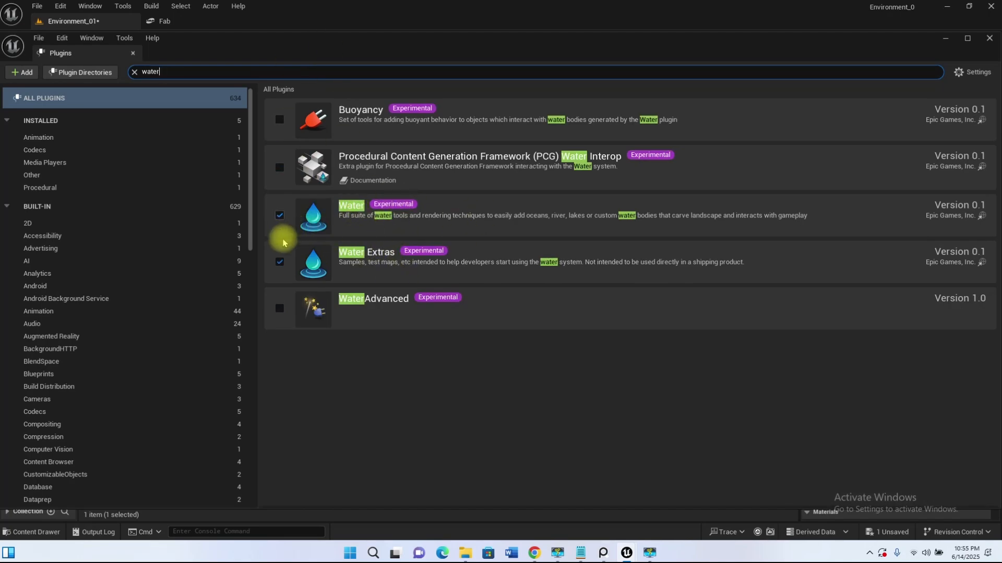
Try to enable the experimental WaterAdvanced plugin, switch it off again and close the plugin browser
{"action": "left_click", "coordinate": [280, 308]}
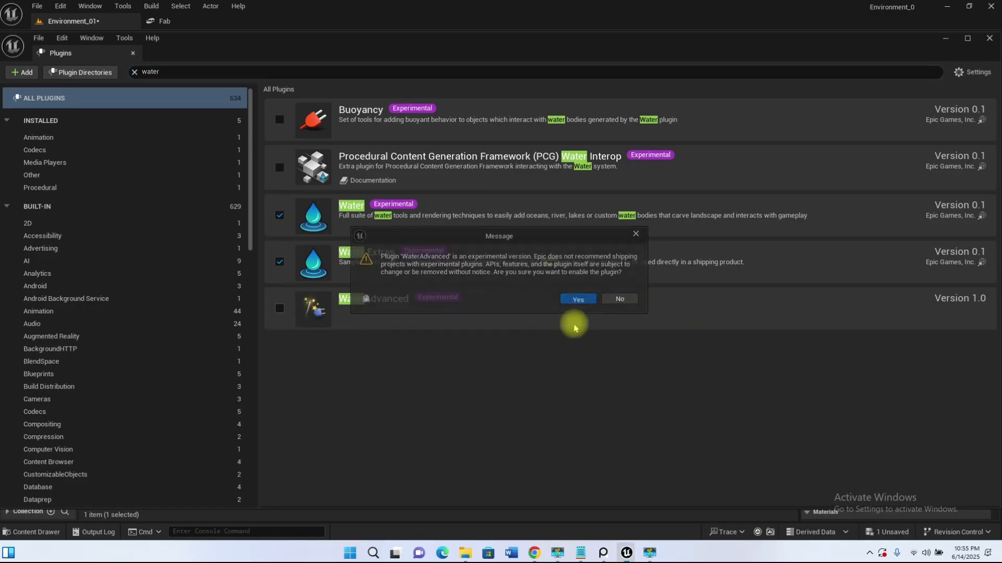
{"action": "left_click", "coordinate": [577, 300]}
{"action": "left_click", "coordinate": [280, 308]}
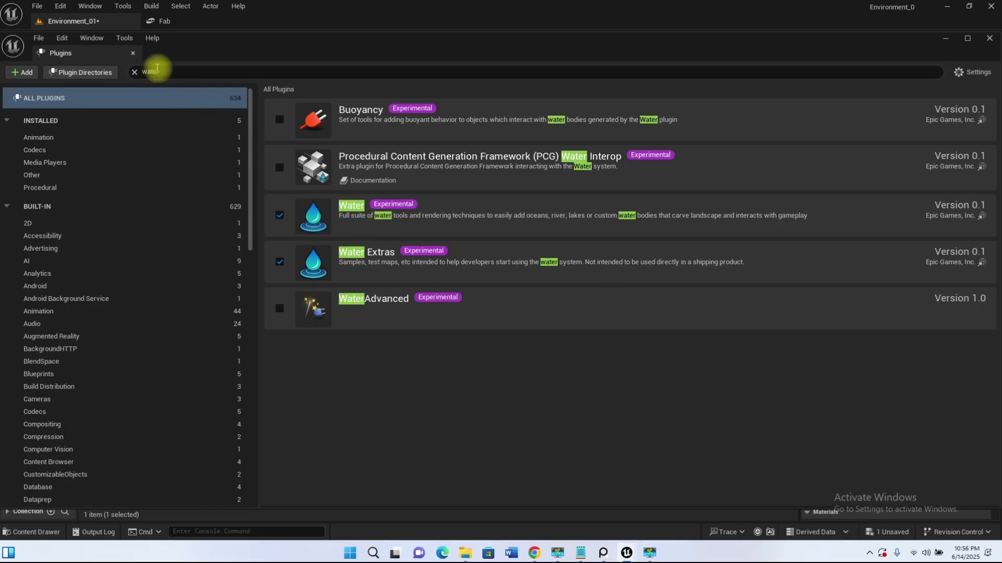
{"action": "left_click", "coordinate": [133, 53]}
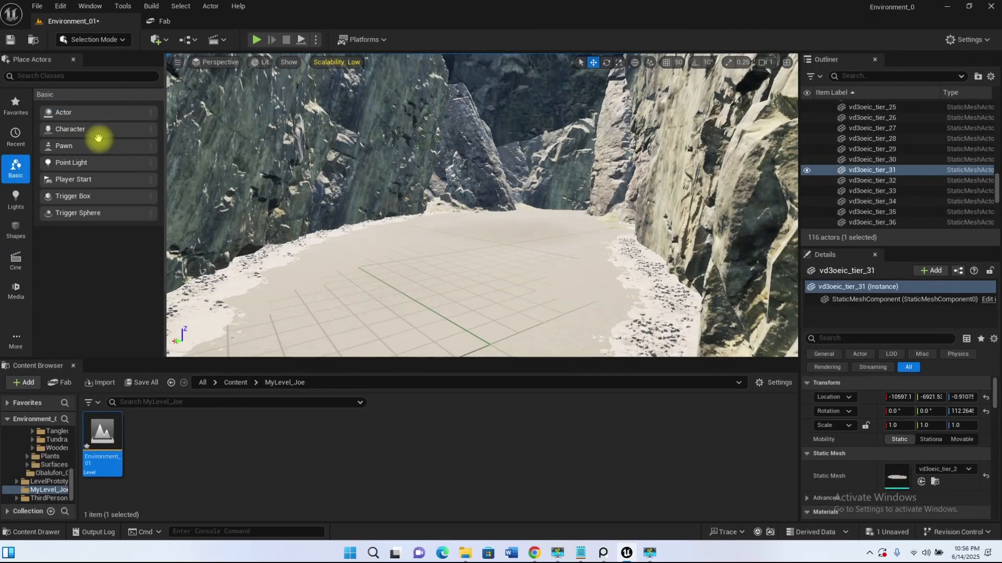
Look through the volumes and all other addable actors for water bodies, filtering by "wa"
{"action": "left_click", "coordinate": [165, 39]}
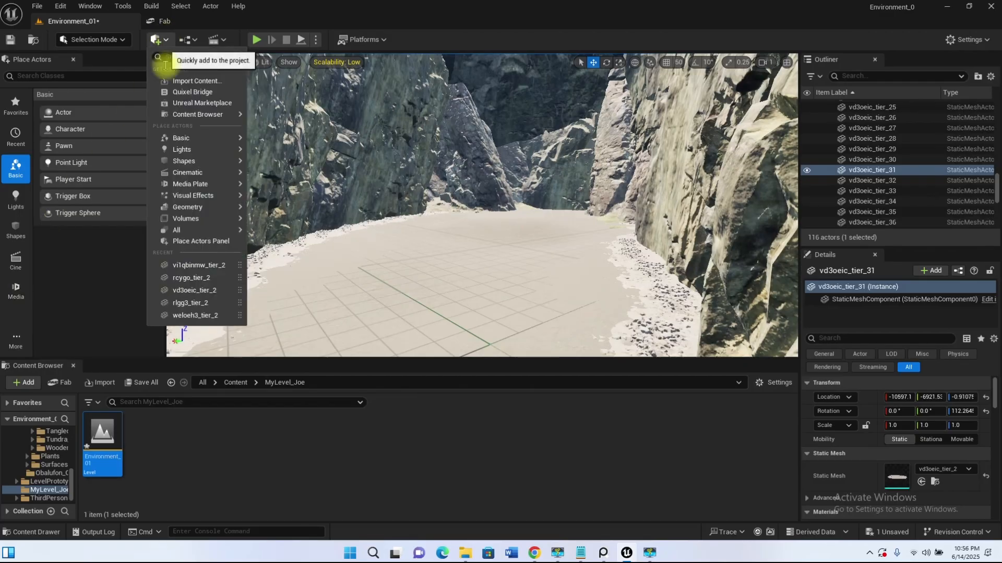
{"action": "mouse_move", "coordinate": [197, 222]}
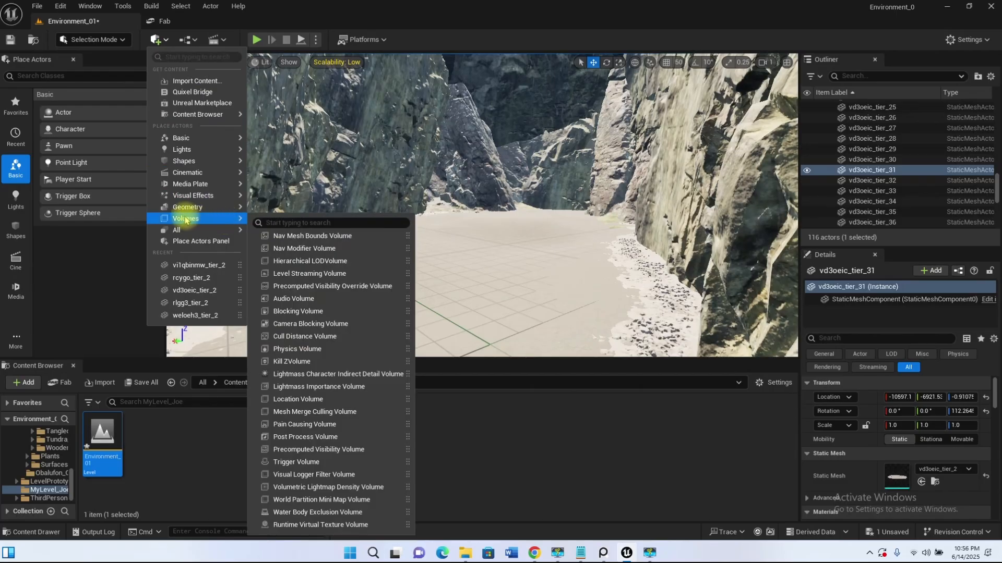
{"action": "mouse_move", "coordinate": [204, 202]}
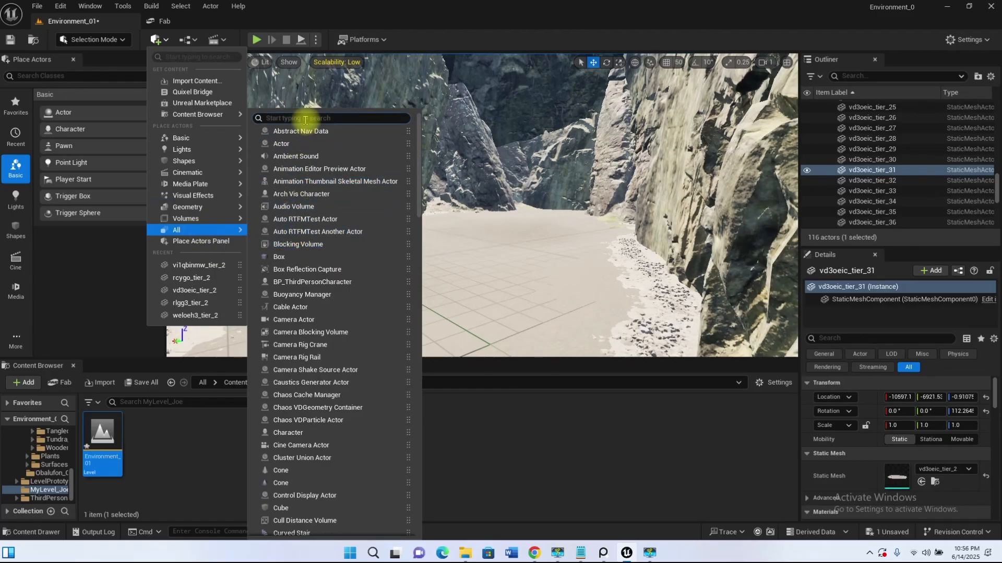
{"action": "type", "text": "wa"}
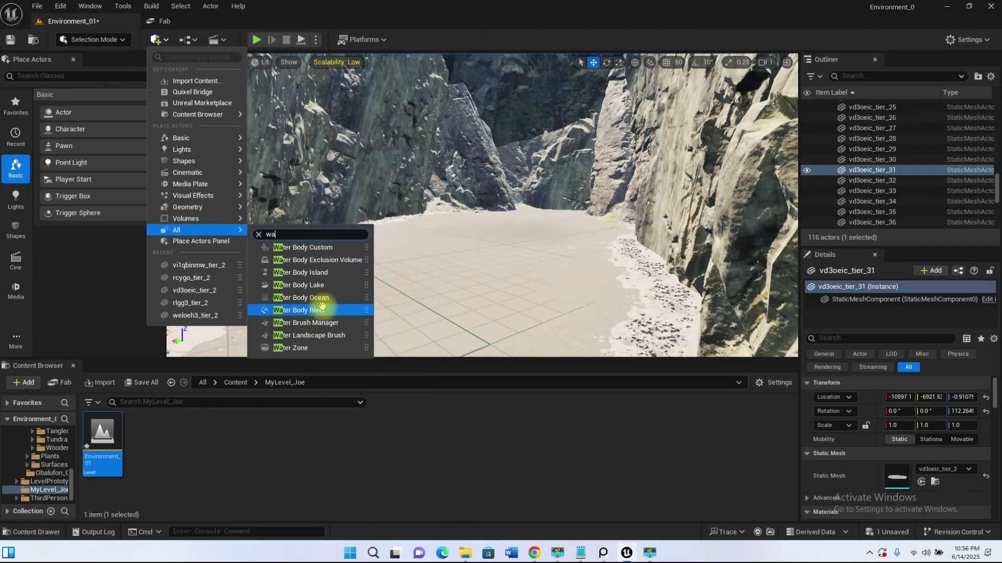
{"action": "left_click", "coordinate": [433, 39]}
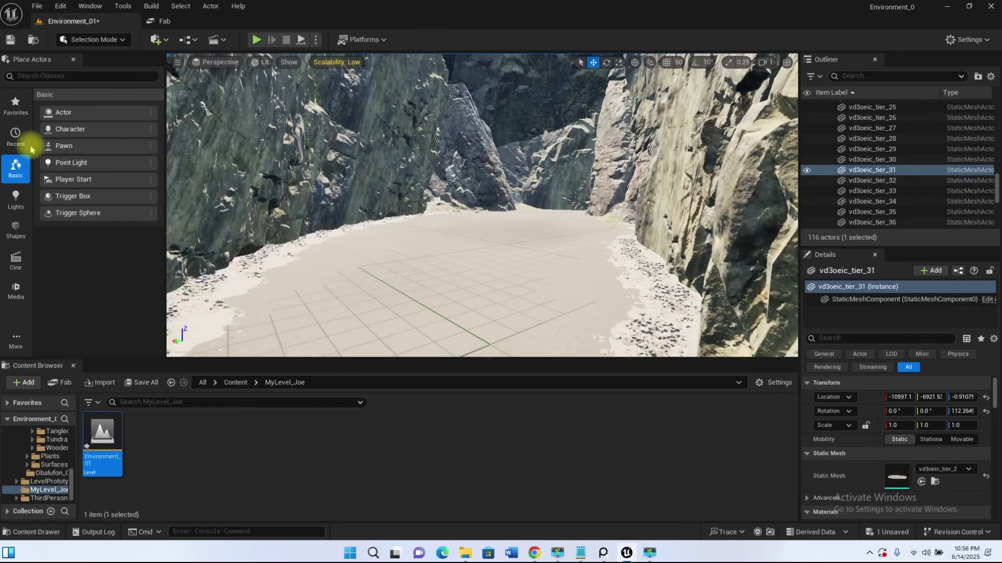
{"action": "left_click", "coordinate": [89, 6]}
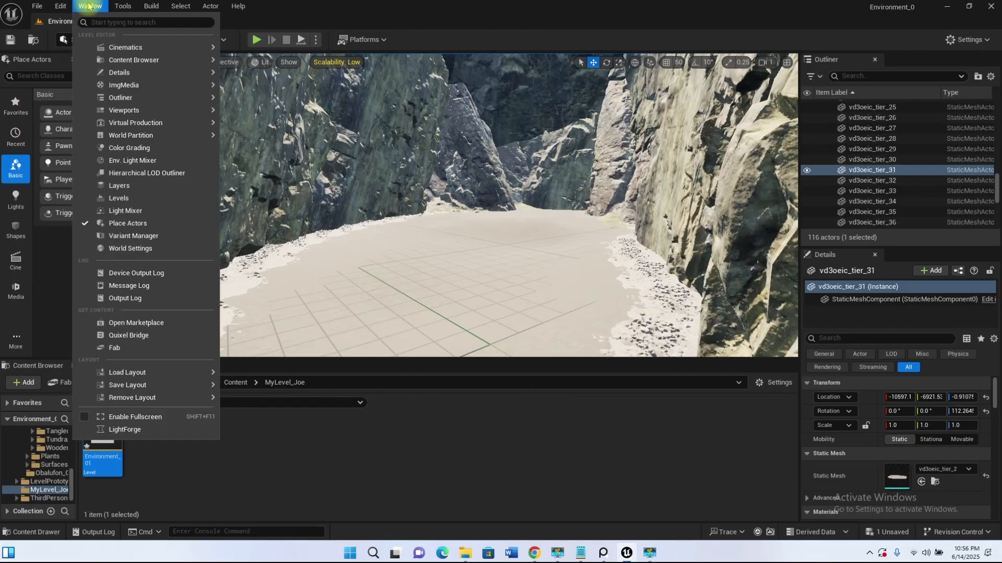
{"action": "mouse_move", "coordinate": [142, 372]}
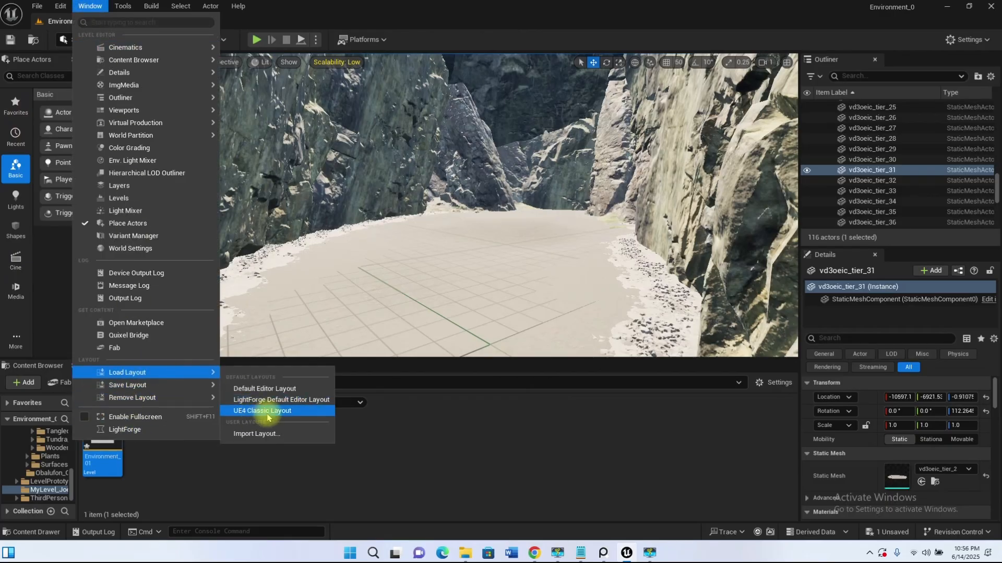
{"action": "left_click", "coordinate": [394, 19]}
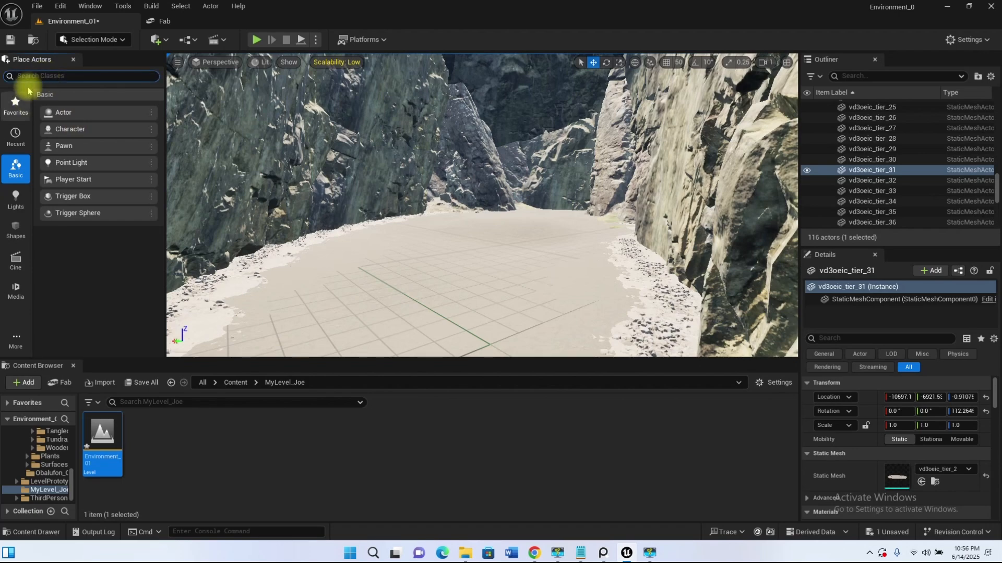
Search all placeable actors for "water" and place a Water Body Lake in the middle of the cave floor
{"action": "type", "text": "er"}
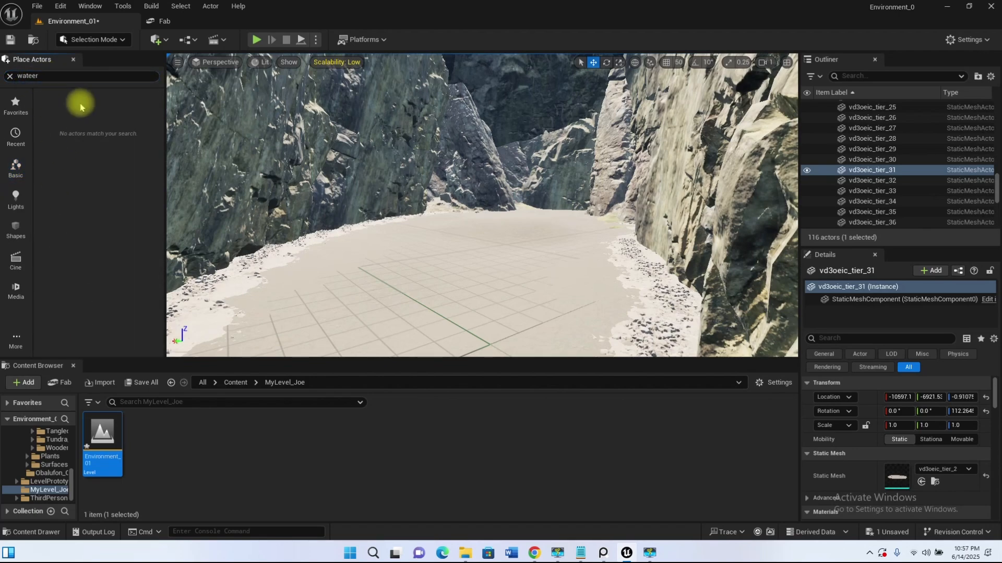
{"action": "left_click", "coordinate": [16, 339]}
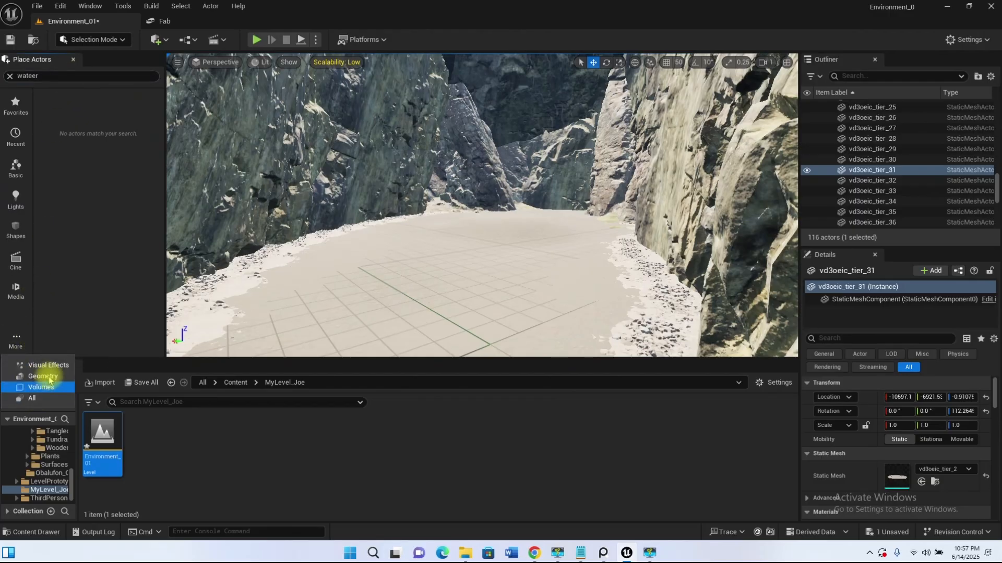
{"action": "left_click", "coordinate": [32, 399]}
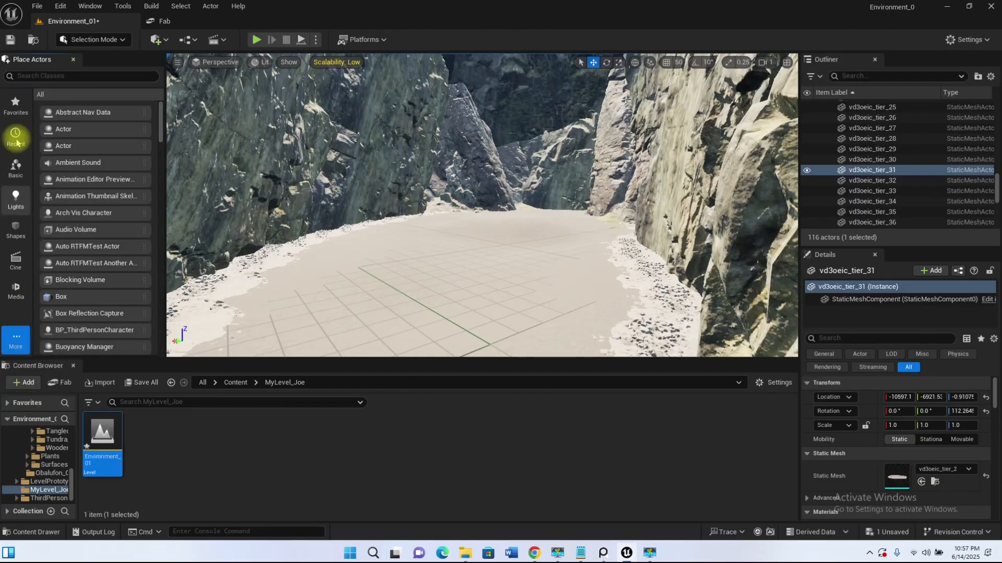
{"action": "left_click", "coordinate": [56, 73]}
{"action": "type", "text": "water"}
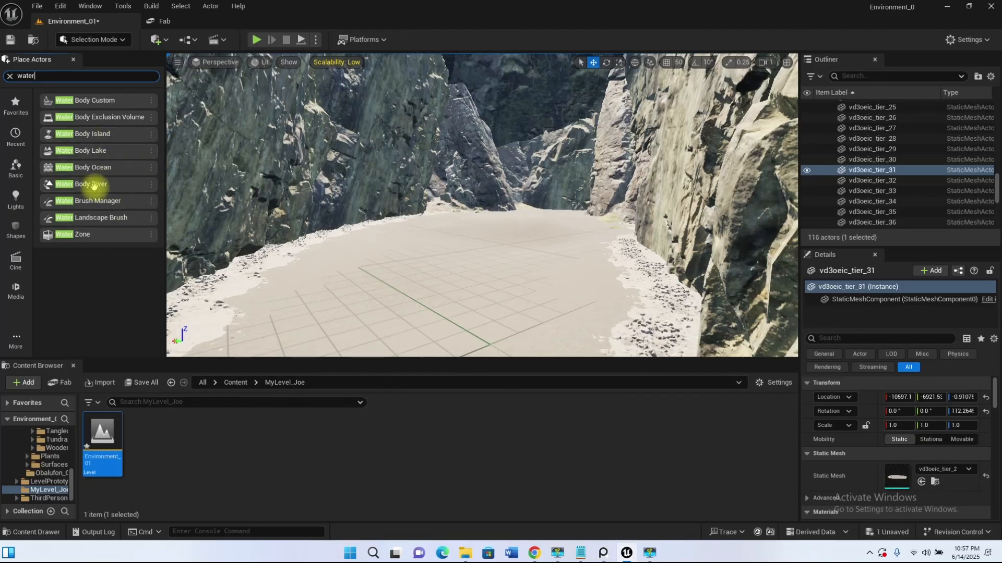
{"action": "left_click_drag", "start_coordinate": [99, 156], "coordinate": [435, 248]}
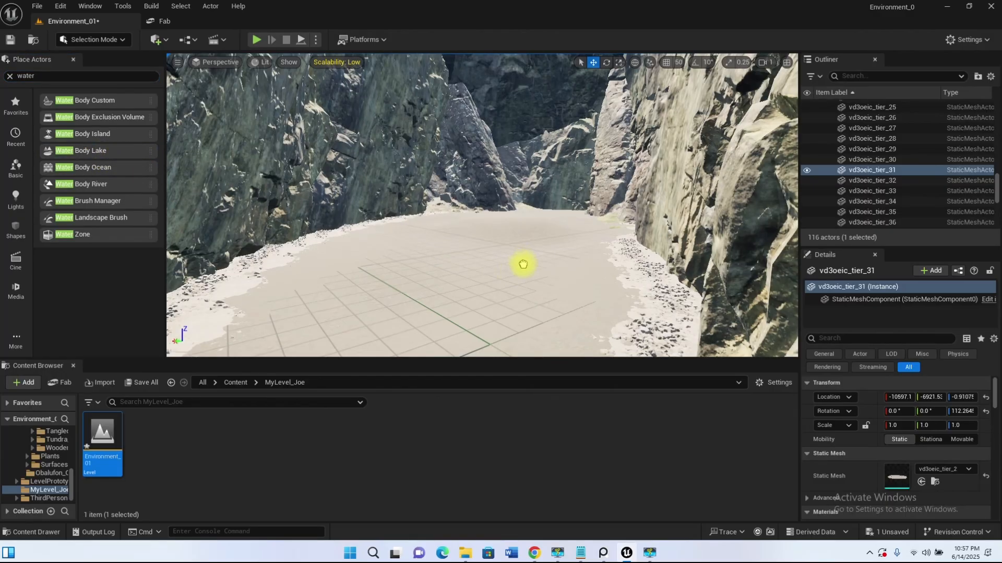
{"action": "left_click_drag", "start_coordinate": [528, 257], "coordinate": [520, 263]}
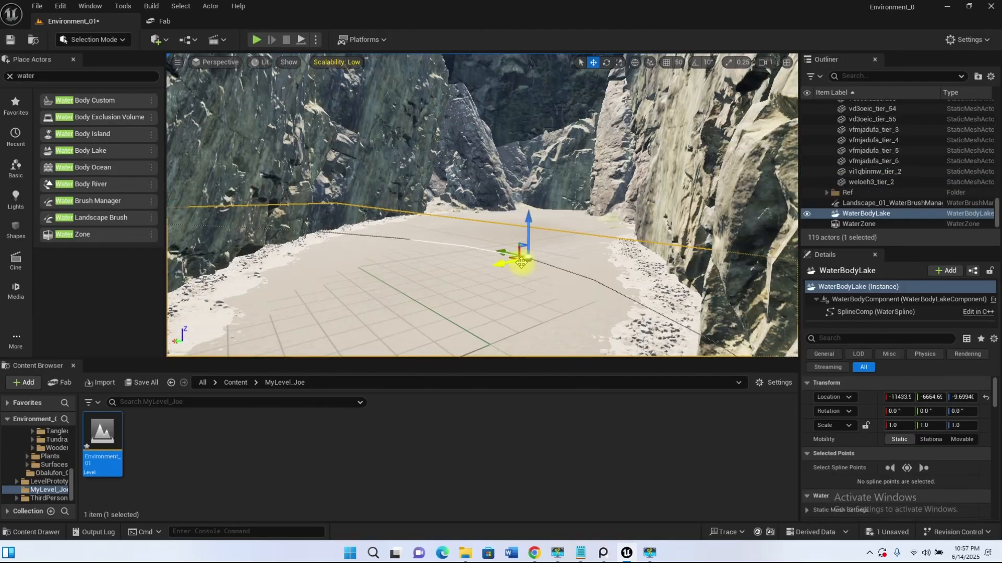
Raise the lake above the cave floor to a Z location of about 34.5
{"action": "key", "text": "s"}
{"action": "right_click_drag", "start_coordinate": [521, 262], "coordinate": [543, 271]}
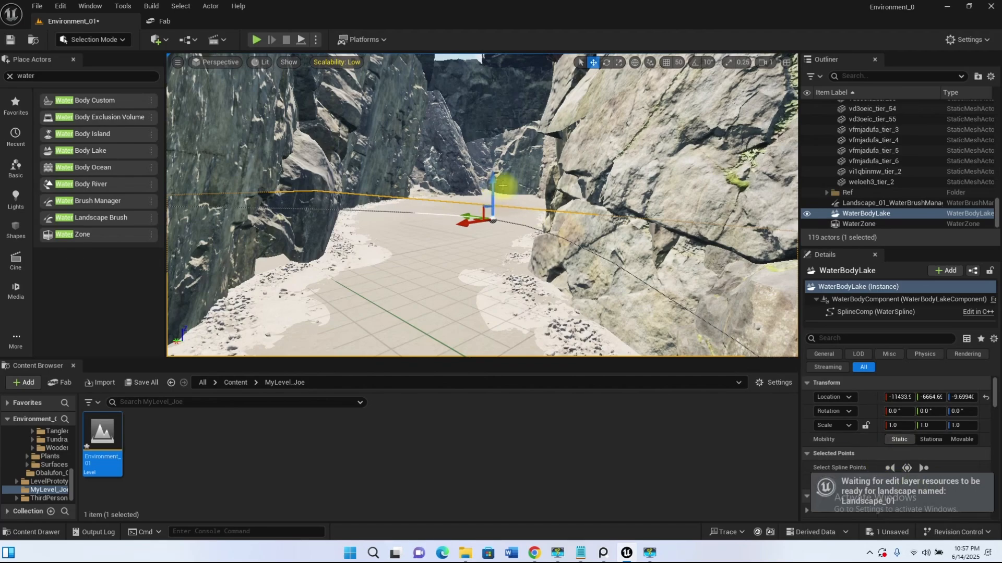
{"action": "left_click_drag", "start_coordinate": [493, 187], "coordinate": [492, 178]}
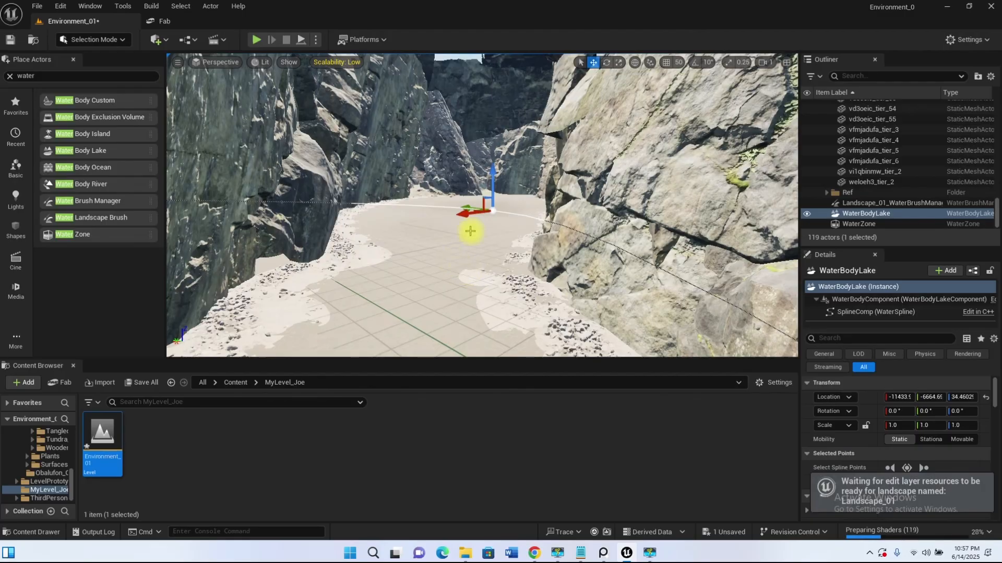
Move the lake's first spline point across the cave mesh to about X -1930, Y 266
{"action": "right_click_drag", "start_coordinate": [456, 257], "coordinate": [610, 313]}
{"action": "right_click_drag", "start_coordinate": [443, 174], "coordinate": [428, 174]}
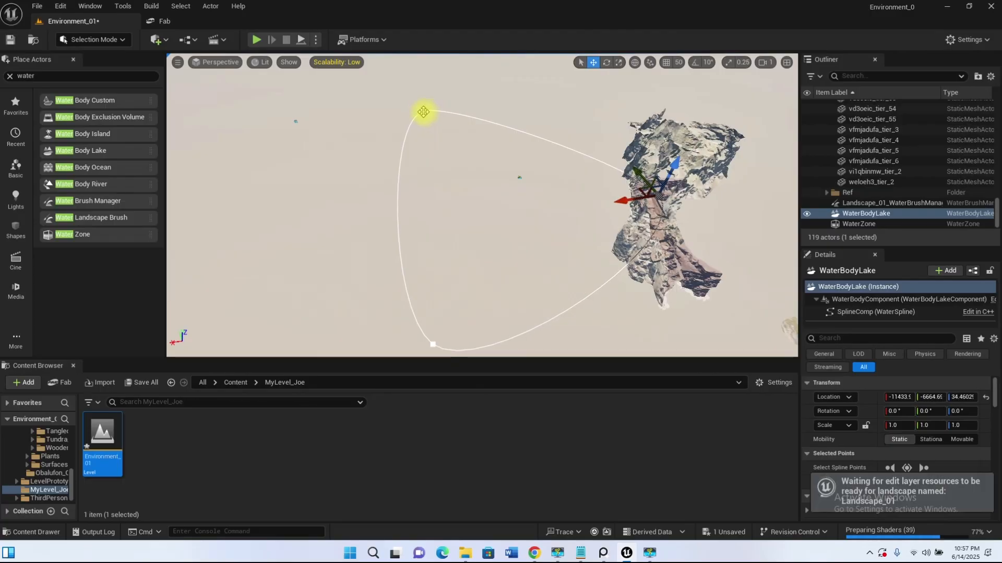
{"action": "left_click", "coordinate": [423, 111]}
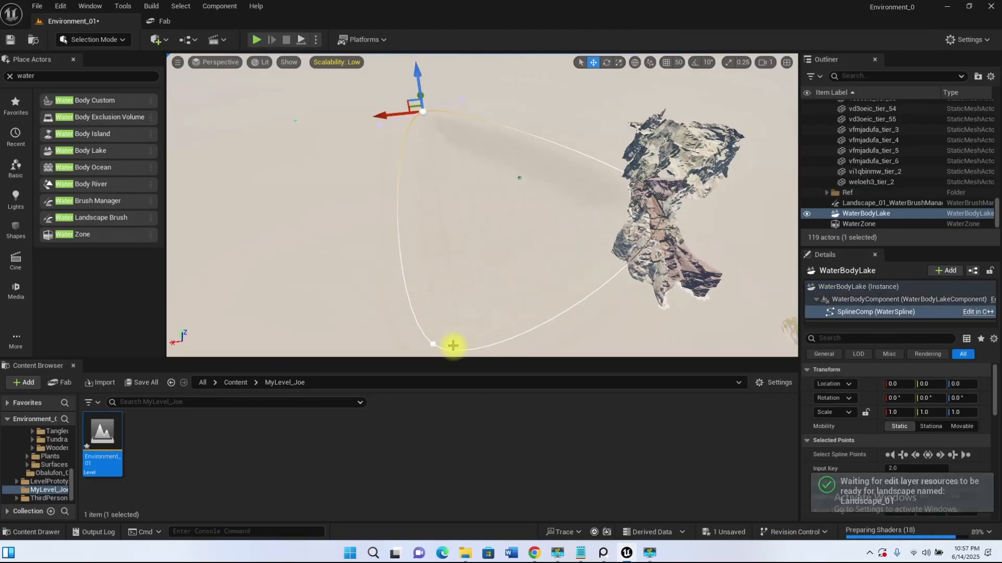
{"action": "left_click", "coordinate": [433, 344]}
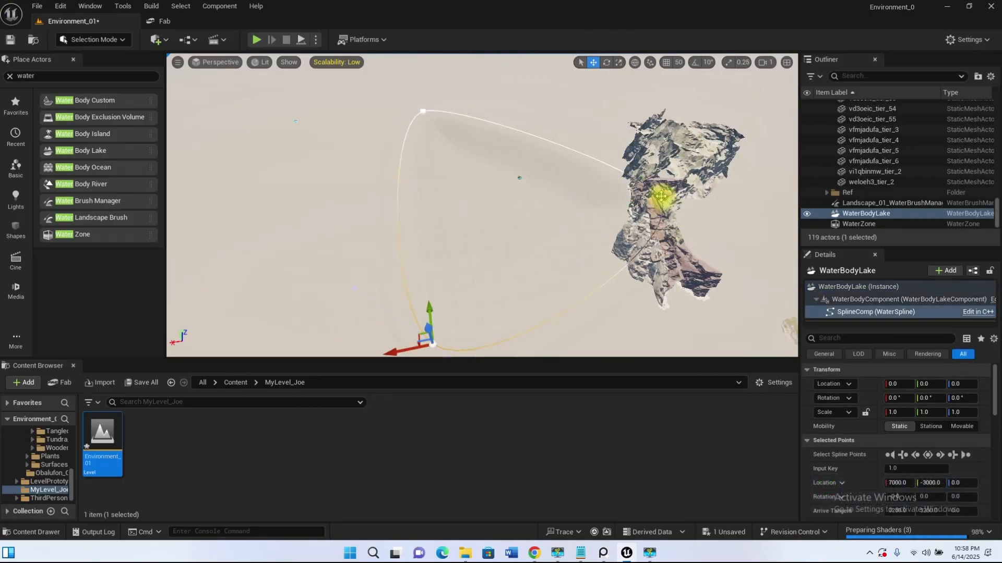
{"action": "left_click", "coordinate": [423, 111]}
{"action": "right_click_drag", "start_coordinate": [610, 287], "coordinate": [653, 220]}
{"action": "key", "text": "w"}
{"action": "key", "text": "s"}
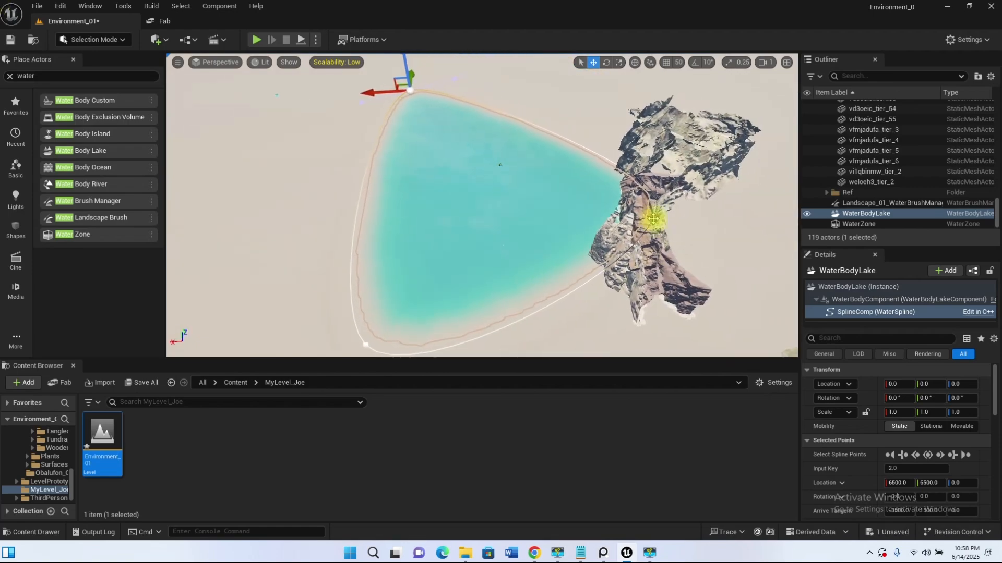
{"action": "left_click", "coordinate": [655, 196]}
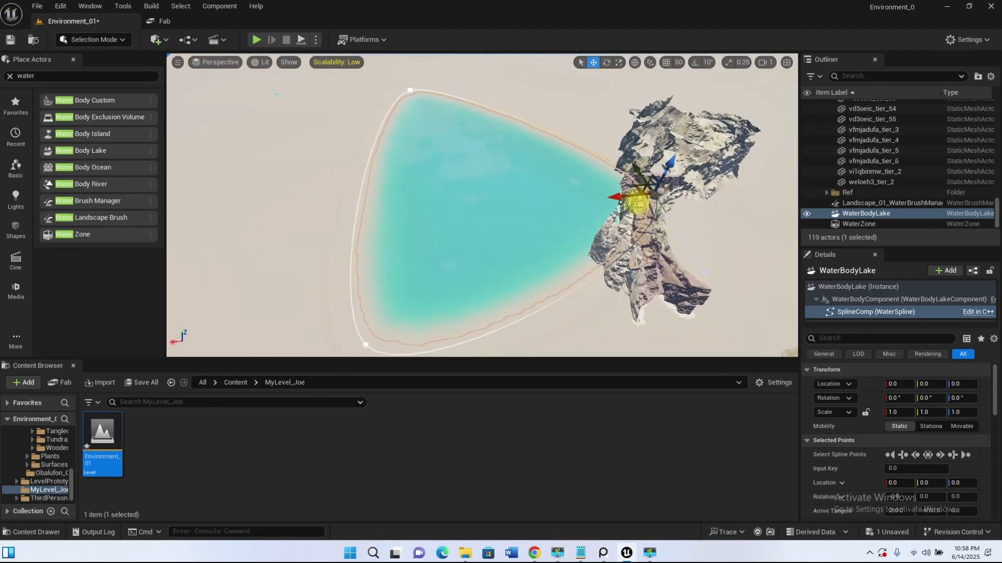
{"action": "left_click_drag", "start_coordinate": [634, 188], "coordinate": [705, 172]}
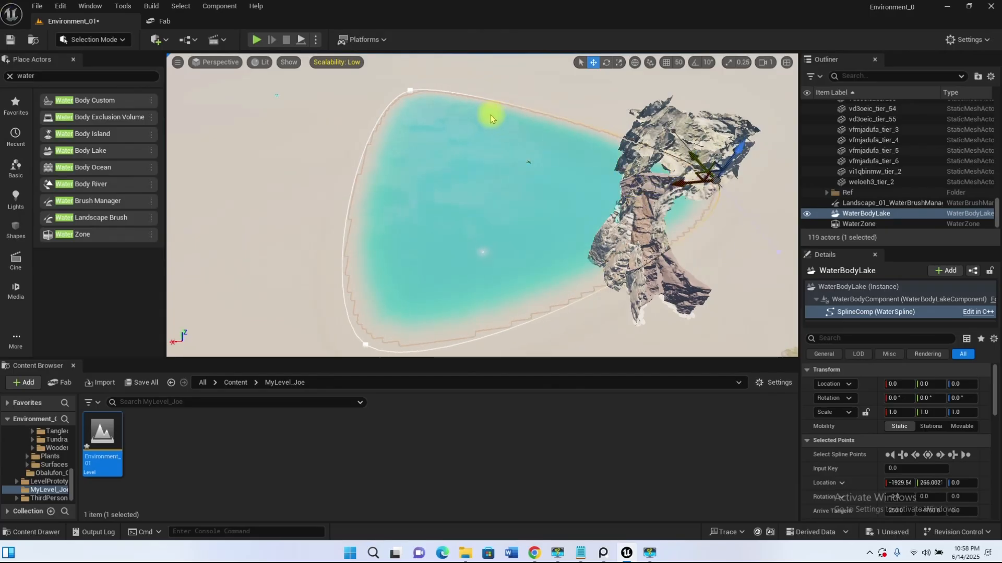
Pull the lake's two distant spline points in to the cave, at about (-56, 2089) and (1044, -427)
{"action": "left_click", "coordinate": [410, 93]}
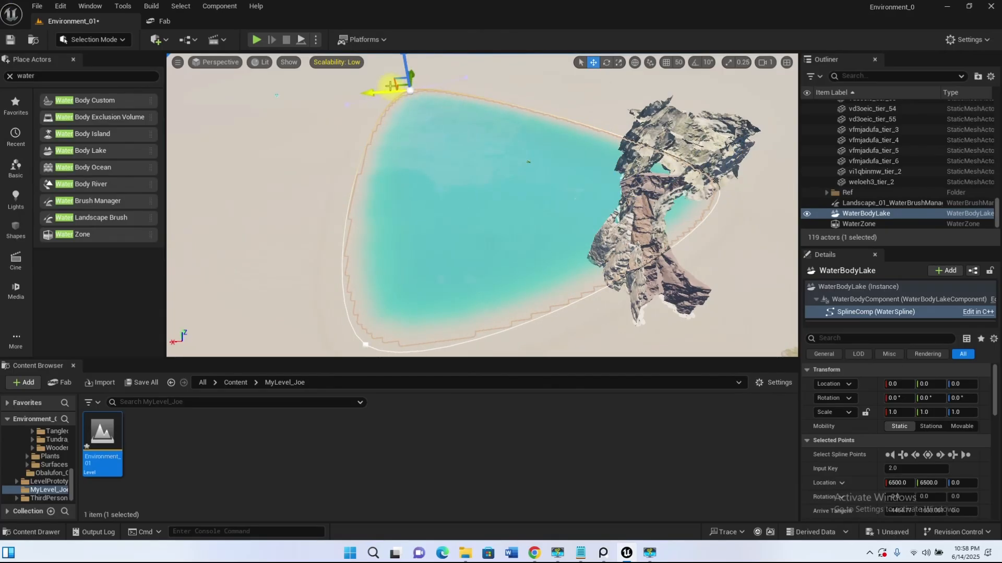
{"action": "left_click_drag", "start_coordinate": [399, 89], "coordinate": [620, 142]}
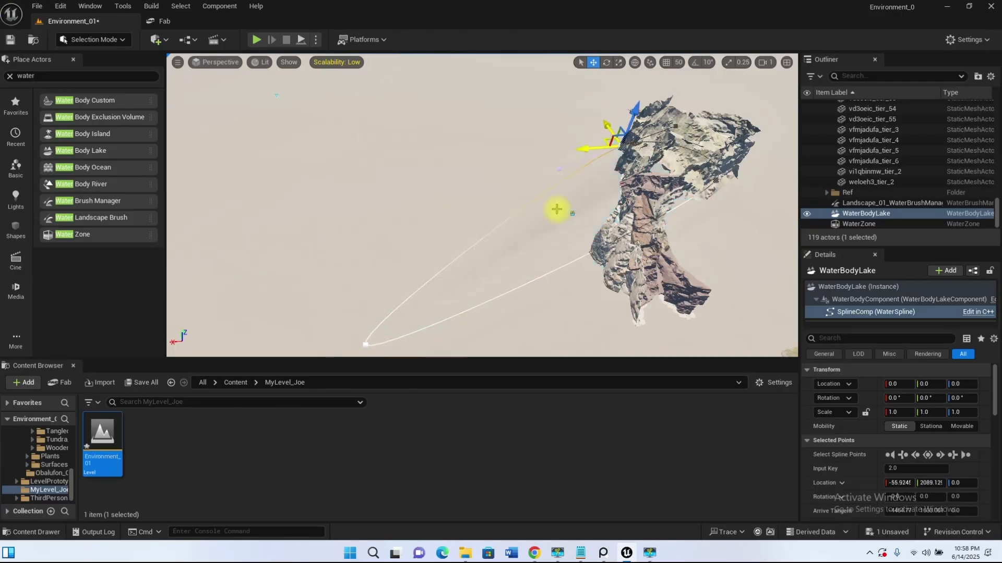
{"action": "left_click", "coordinate": [365, 343]}
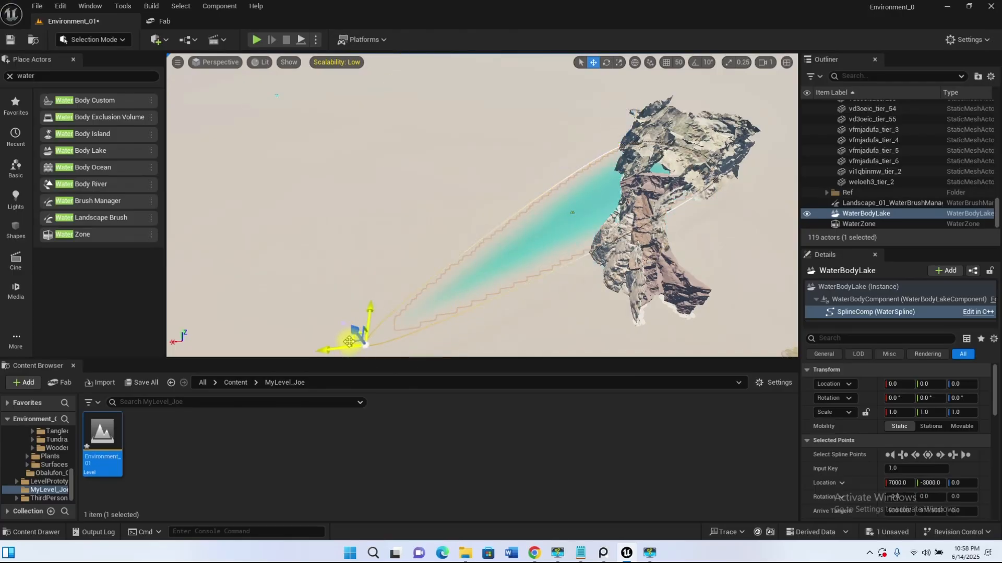
{"action": "right_click_drag", "start_coordinate": [319, 319], "coordinate": [365, 324]}
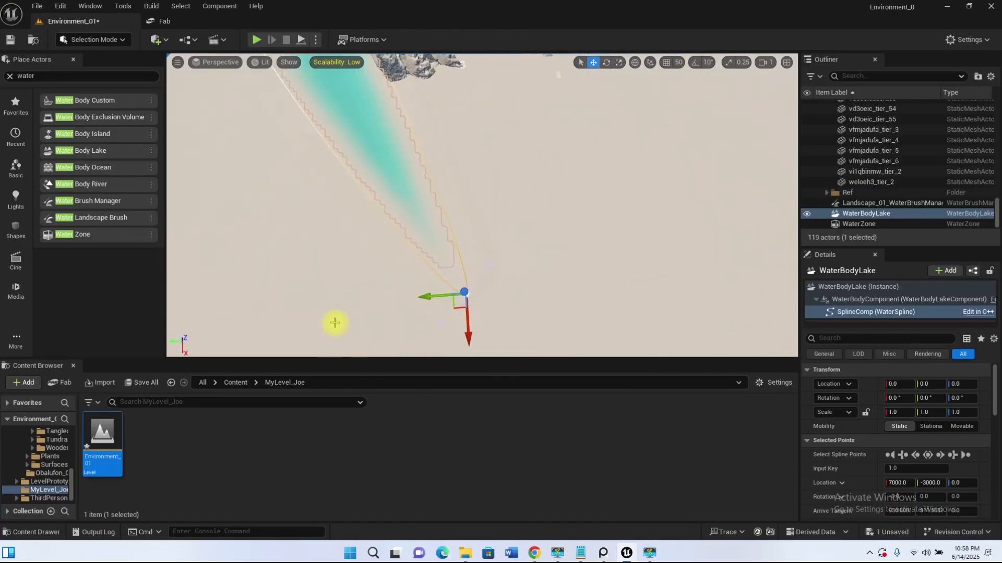
{"action": "left_click_drag", "start_coordinate": [461, 307], "coordinate": [353, 139]}
{"action": "right_click_drag", "start_coordinate": [365, 206], "coordinate": [366, 177]}
{"action": "left_click_drag", "start_coordinate": [379, 253], "coordinate": [392, 242]}
{"action": "right_click_drag", "start_coordinate": [365, 228], "coordinate": [366, 207]}
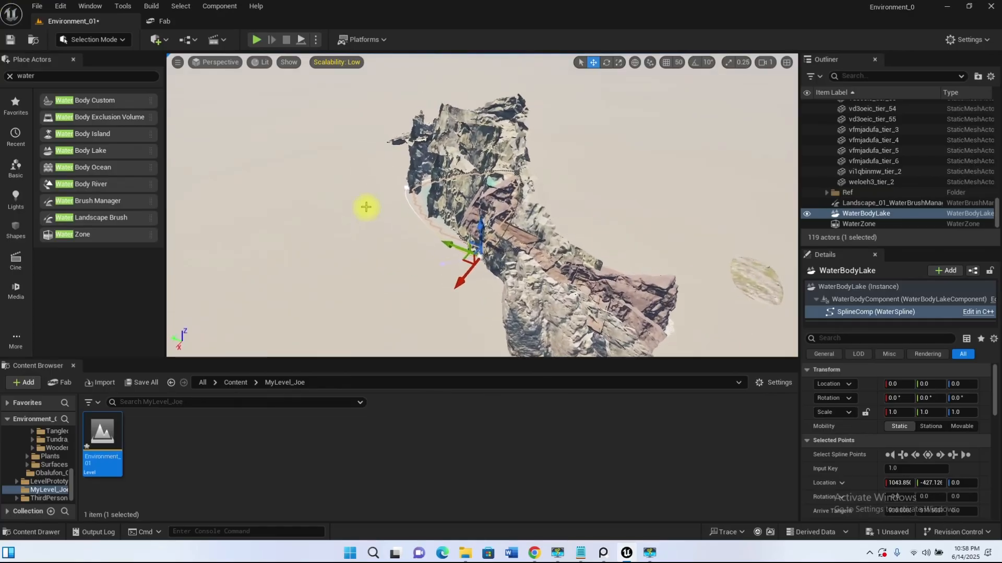
Tighten the lake outline inside the walls, moving spline point 2 to about (-858, 1653) and point 0 to about (-1477, 556)
{"action": "left_click", "coordinate": [405, 186]}
{"action": "left_click_drag", "start_coordinate": [387, 193], "coordinate": [498, 259]}
{"action": "left_click", "coordinate": [471, 253]}
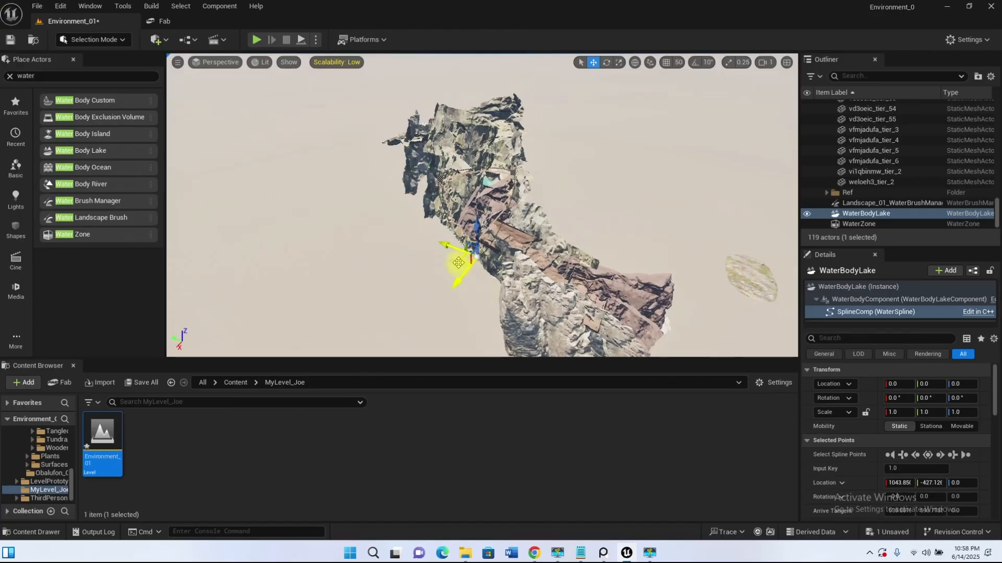
{"action": "left_click", "coordinate": [507, 178]}
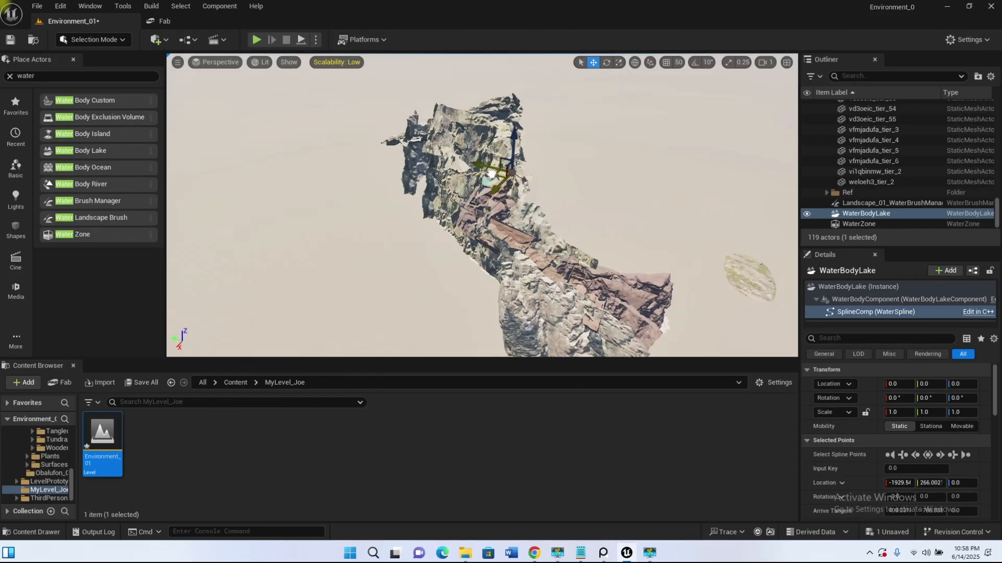
{"action": "left_click_drag", "start_coordinate": [491, 174], "coordinate": [472, 179]}
{"action": "right_click", "coordinate": [492, 258]}
{"action": "type", "text": "f"}
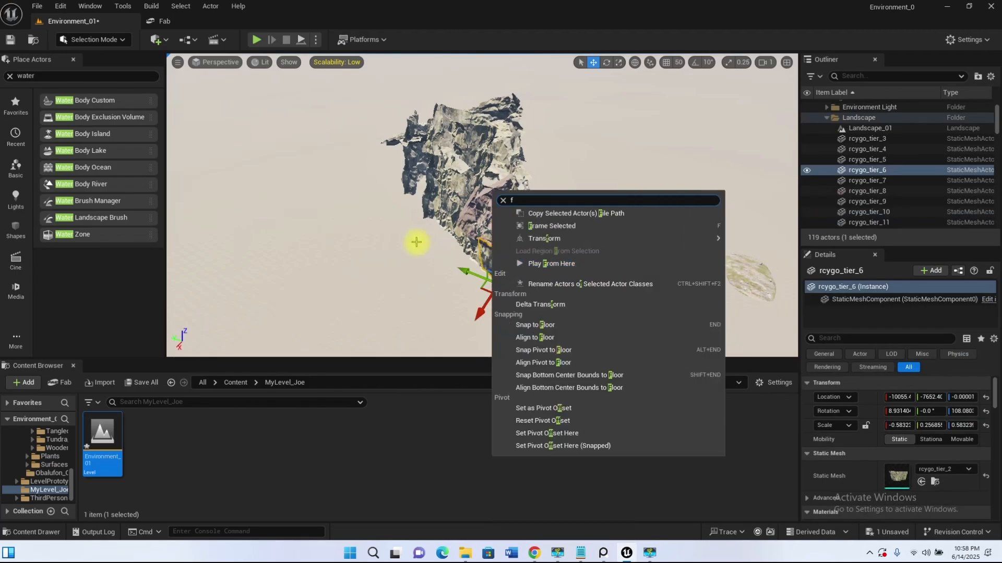
{"action": "left_click", "coordinate": [416, 243]}
Go inside the cave and select WaterBodyLake
{"action": "right_click_drag", "start_coordinate": [483, 229], "coordinate": [512, 215]}
{"action": "key", "text": "w"}
{"action": "key", "text": "w"}
{"action": "left_click", "coordinate": [501, 223]}
{"action": "key", "text": "w"}
{"action": "key", "text": "s"}
{"action": "key", "text": "d"}
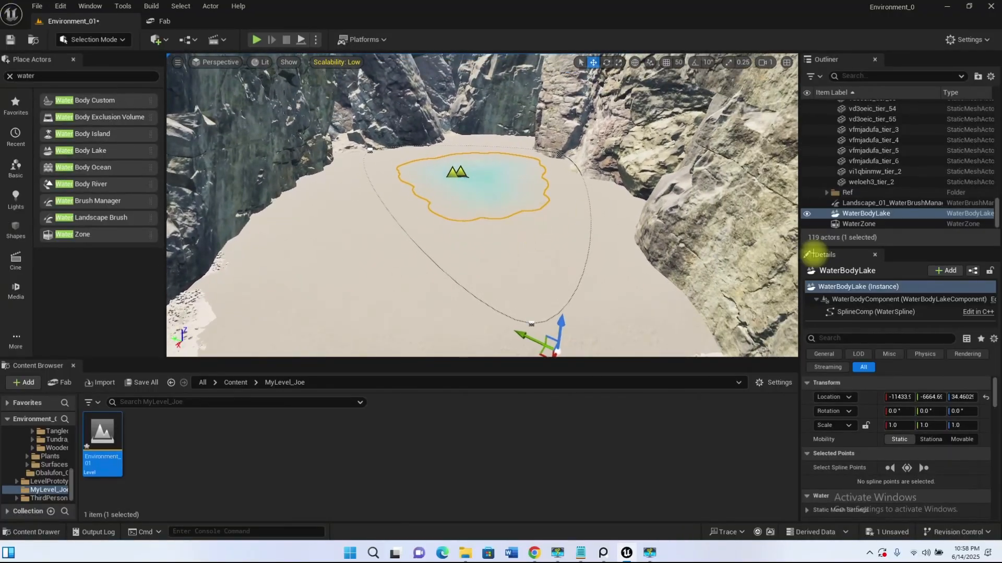
{"action": "left_click", "coordinate": [873, 211]}
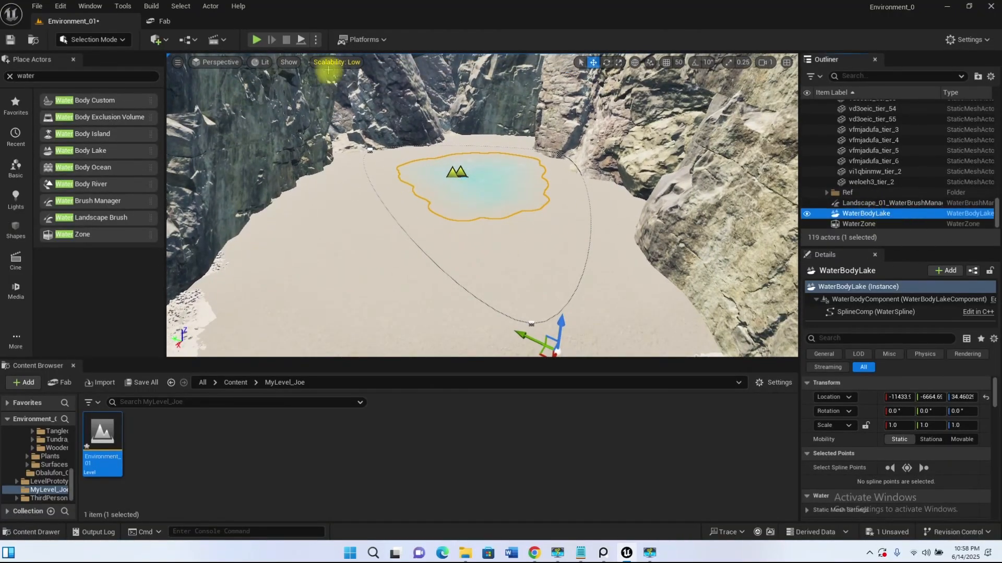
Extend the lake toward the cave's far walls, placing spline points 2 and 0 at about (-1109, 2349) and (-2069, 659)
{"action": "right_click_drag", "start_coordinate": [538, 312], "coordinate": [544, 316]}
{"action": "left_click_drag", "start_coordinate": [542, 311], "coordinate": [532, 302]}
{"action": "right_click_drag", "start_coordinate": [458, 163], "coordinate": [340, 197]}
{"action": "key", "text": "w"}
{"action": "left_click", "coordinate": [307, 165]}
{"action": "key", "text": "w"}
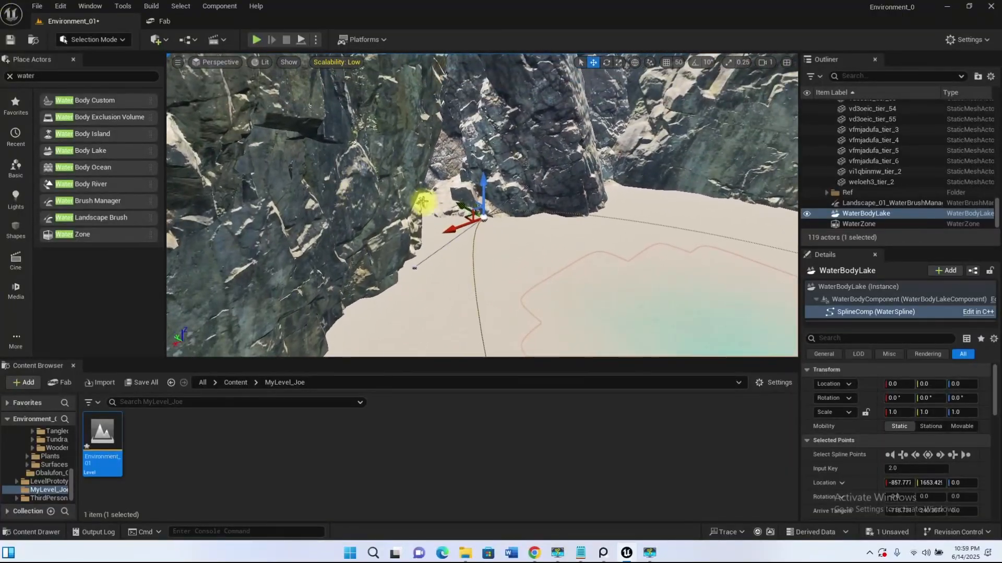
{"action": "left_click_drag", "start_coordinate": [468, 216], "coordinate": [437, 163]}
{"action": "right_click_drag", "start_coordinate": [438, 164], "coordinate": [561, 189]}
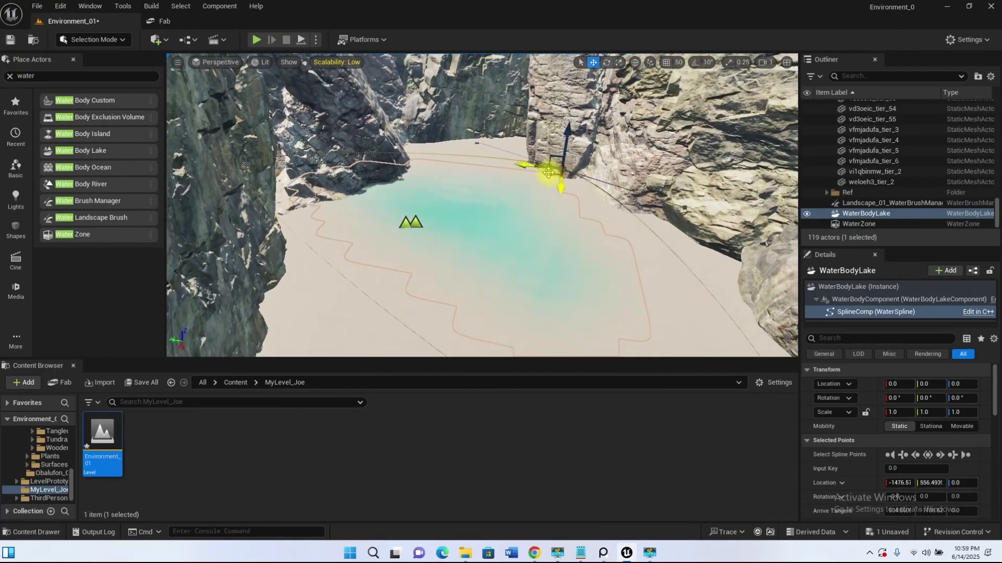
{"action": "left_click_drag", "start_coordinate": [548, 173], "coordinate": [545, 137]}
{"action": "right_click_drag", "start_coordinate": [556, 217], "coordinate": [590, 224]}
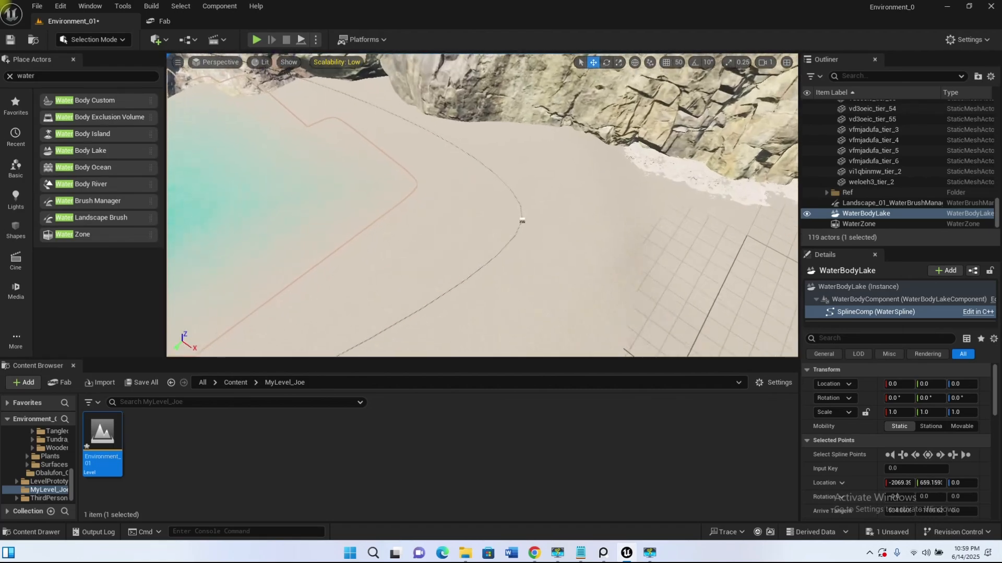
Stretch the near end of the lake along the passage, moving spline point 1 to about (1063, -812)
{"action": "left_click", "coordinate": [528, 232]}
{"action": "left_click_drag", "start_coordinate": [528, 238], "coordinate": [771, 335]}
{"action": "right_click_drag", "start_coordinate": [563, 257], "coordinate": [553, 245]}
{"action": "left_click_drag", "start_coordinate": [545, 245], "coordinate": [560, 127]}
{"action": "right_click_drag", "start_coordinate": [482, 205], "coordinate": [418, 209]}
{"action": "mouse_move", "coordinate": [656, 201]}
{"action": "right_mouse_down"}
{"action": "mouse_move", "coordinate": [647, 204]}
{"action": "mouse_move", "coordinate": [656, 201]}
{"action": "right_mouse_up"}
{"action": "right_click_drag", "start_coordinate": [452, 193], "coordinate": [452, 219]}
{"action": "left_click_drag", "start_coordinate": [274, 248], "coordinate": [275, 241]}
{"action": "right_click_drag", "start_coordinate": [272, 222], "coordinate": [346, 219]}
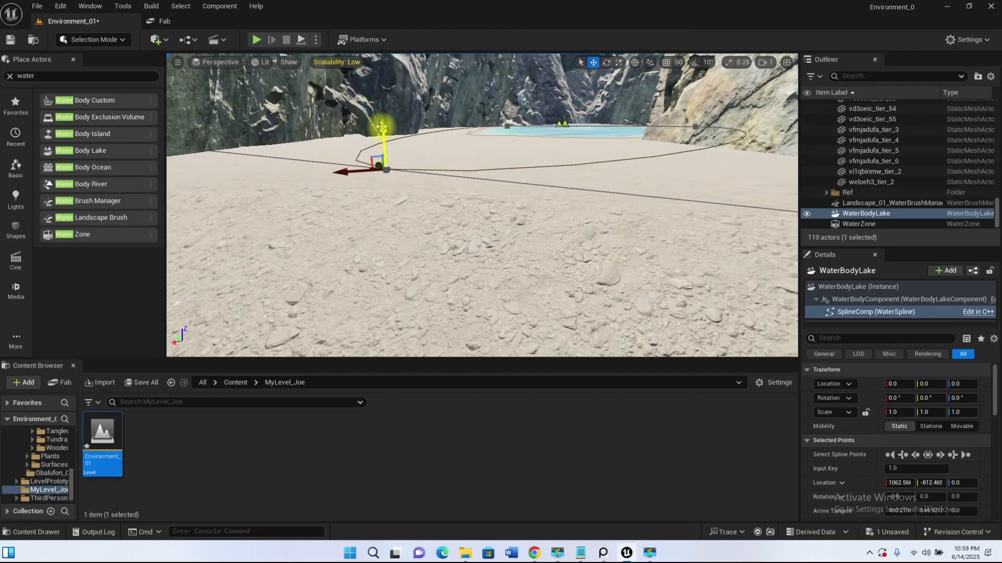
Select the lake's water body component and lower it to a Z location of about 11.7
{"action": "right_click_drag", "start_coordinate": [475, 161], "coordinate": [464, 163]}
{"action": "left_click", "coordinate": [442, 174]}
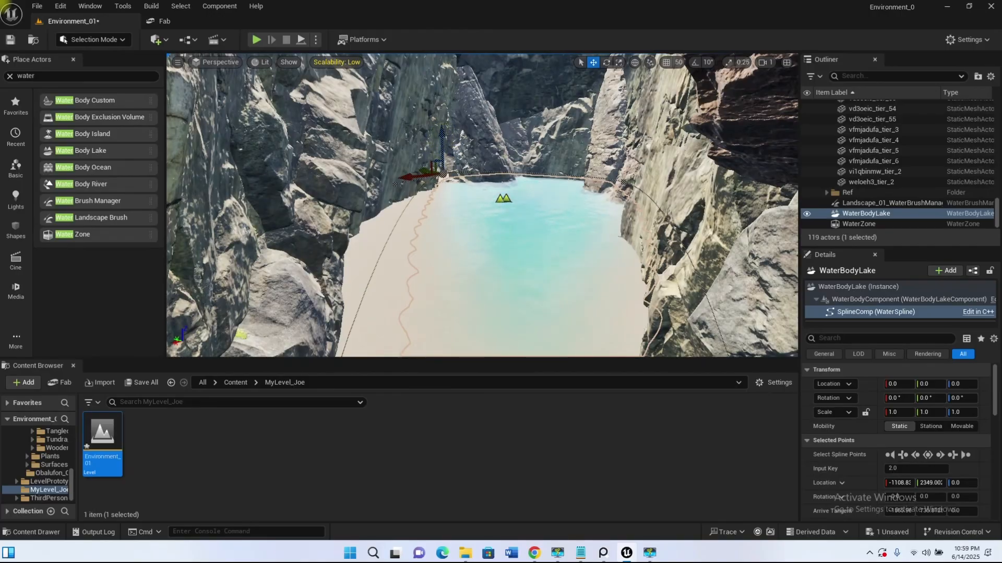
{"action": "scroll", "coordinate": [516, 221], "scroll_direction": "down", "scroll_amount": 4}
{"action": "left_click", "coordinate": [505, 215]}
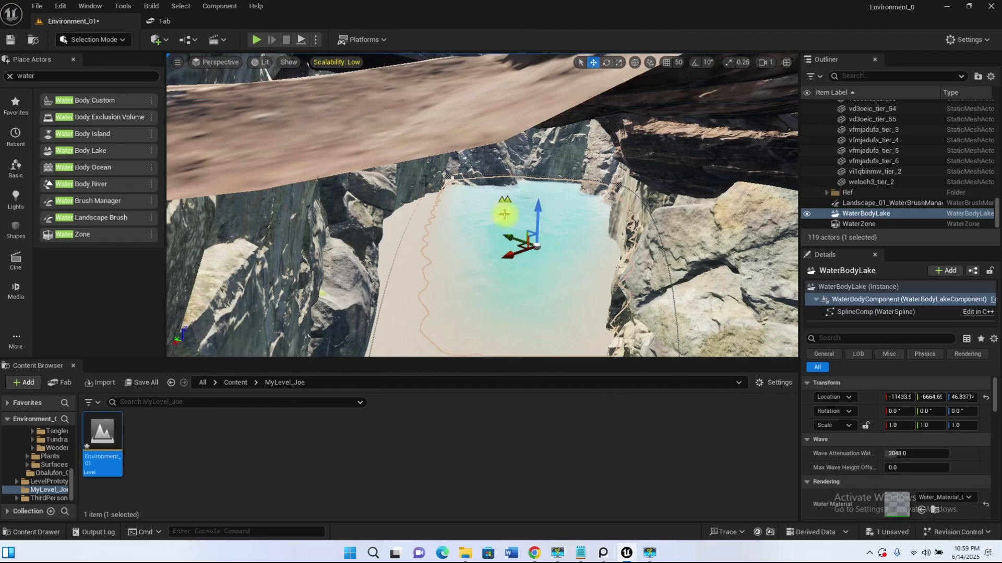
{"action": "right_click_drag", "start_coordinate": [526, 287], "coordinate": [530, 291]}
{"action": "key", "text": "w"}
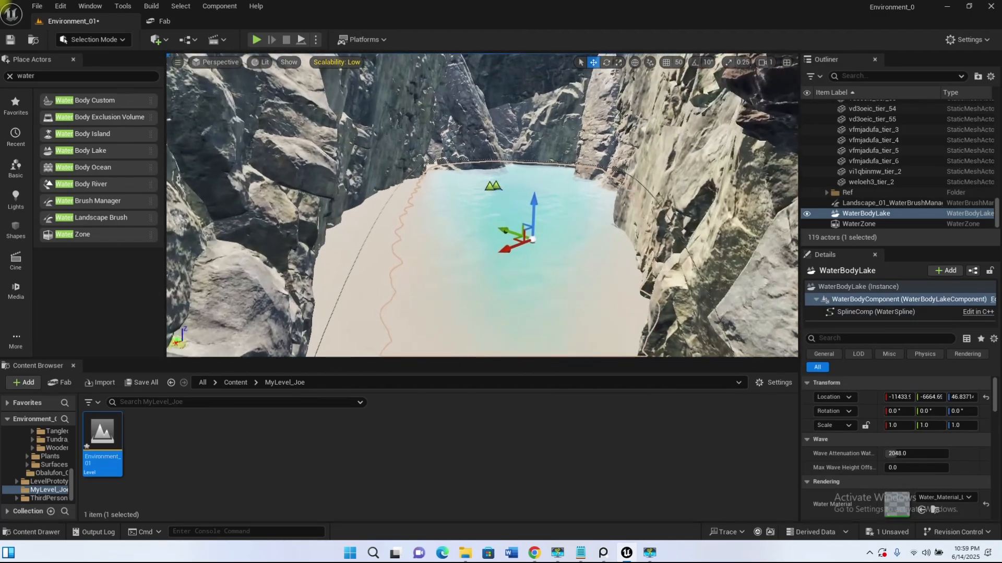
{"action": "key", "text": "s"}
{"action": "right_click_drag", "start_coordinate": [531, 292], "coordinate": [529, 320]}
{"action": "mouse_move", "coordinate": [538, 152]}
{"action": "left_mouse_down"}
{"action": "mouse_move", "coordinate": [539, 144]}
{"action": "mouse_move", "coordinate": [528, 201]}
{"action": "mouse_move", "coordinate": [536, 243]}
{"action": "mouse_move", "coordinate": [538, 149]}
{"action": "mouse_move", "coordinate": [540, 163]}
{"action": "left_mouse_up"}
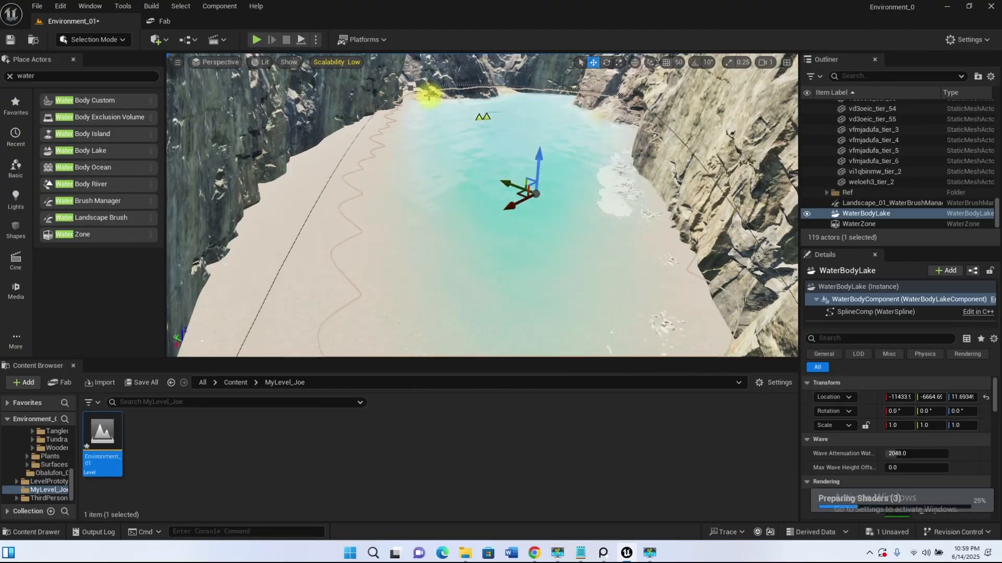
Try lowering the lake to a Z location of about -28.5 and check the water from below the surface
{"action": "left_click", "coordinate": [411, 88]}
{"action": "right_click_drag", "start_coordinate": [474, 150], "coordinate": [451, 177]}
{"action": "key", "text": "e"}
{"action": "left_click", "coordinate": [472, 187]}
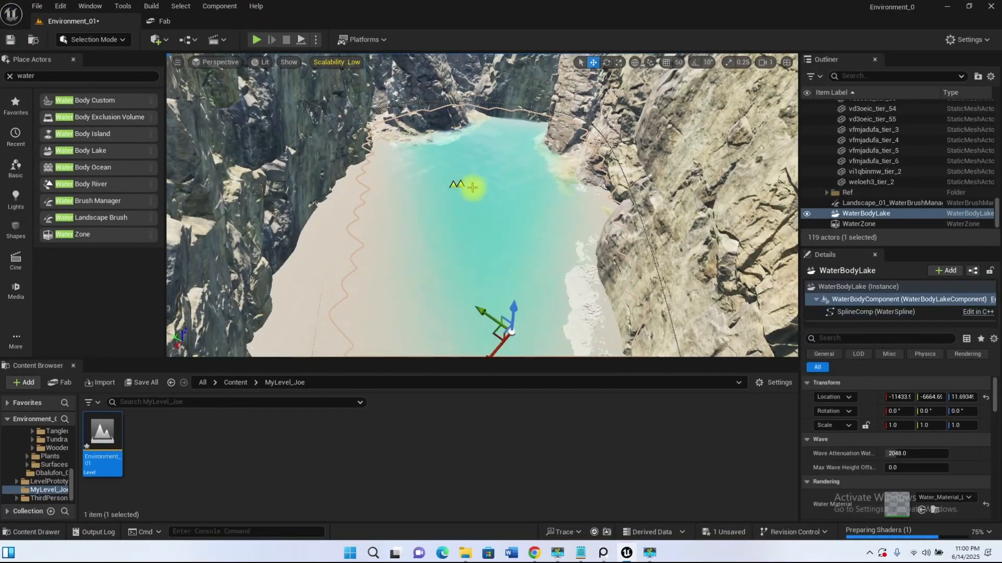
{"action": "key", "text": "w"}
{"action": "right_click_drag", "start_coordinate": [492, 218], "coordinate": [495, 193]}
{"action": "key", "text": "s"}
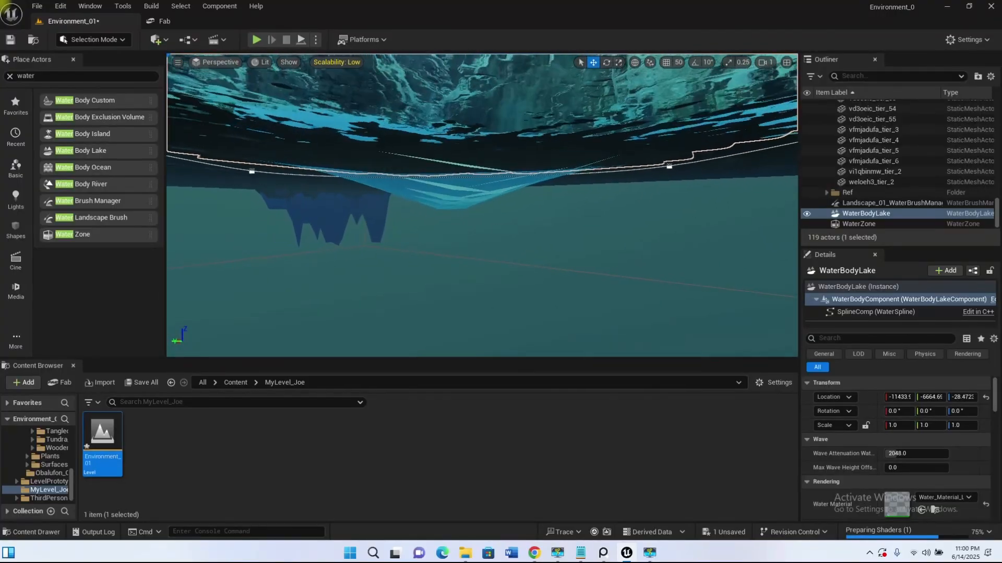
{"action": "right_click_drag", "start_coordinate": [482, 205], "coordinate": [487, 245]}
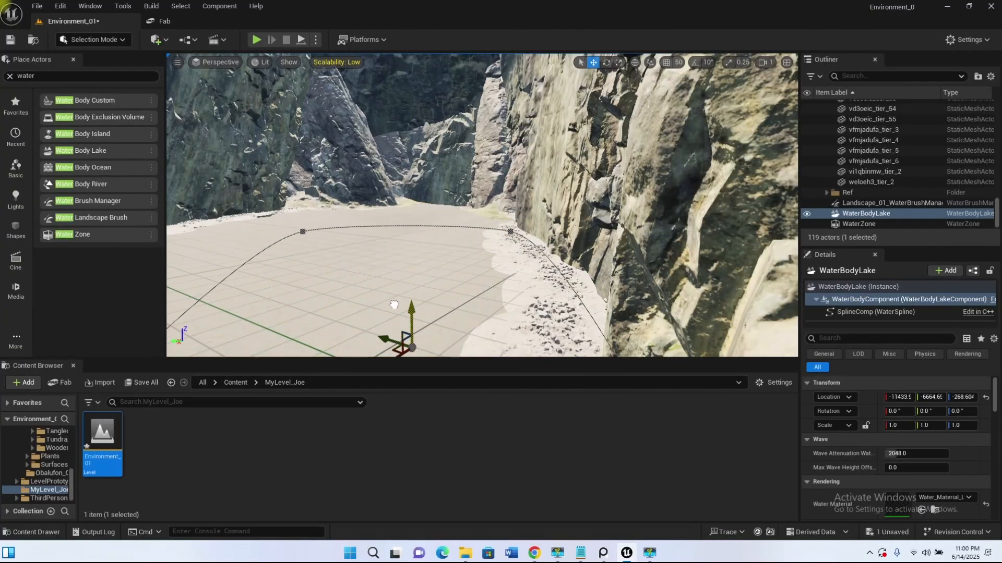
Shift the lake sideways to a Y location of about -6559 and raise it to a Z location of about 3.3
{"action": "mouse_move", "coordinate": [441, 264]}
{"action": "right_mouse_down"}
{"action": "mouse_move", "coordinate": [436, 272]}
{"action": "mouse_move", "coordinate": [442, 264]}
{"action": "right_mouse_up"}
{"action": "key", "text": "s"}
{"action": "key", "text": "w"}
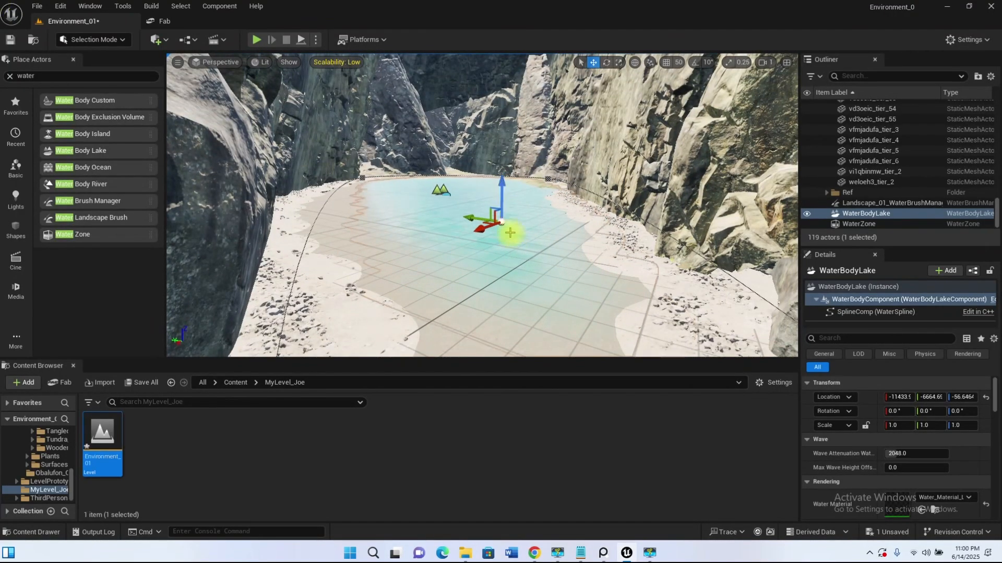
{"action": "key", "text": "s"}
{"action": "right_click_drag", "start_coordinate": [449, 213], "coordinate": [499, 201]}
{"action": "key", "text": "w"}
{"action": "left_click_drag", "start_coordinate": [463, 193], "coordinate": [463, 191]}
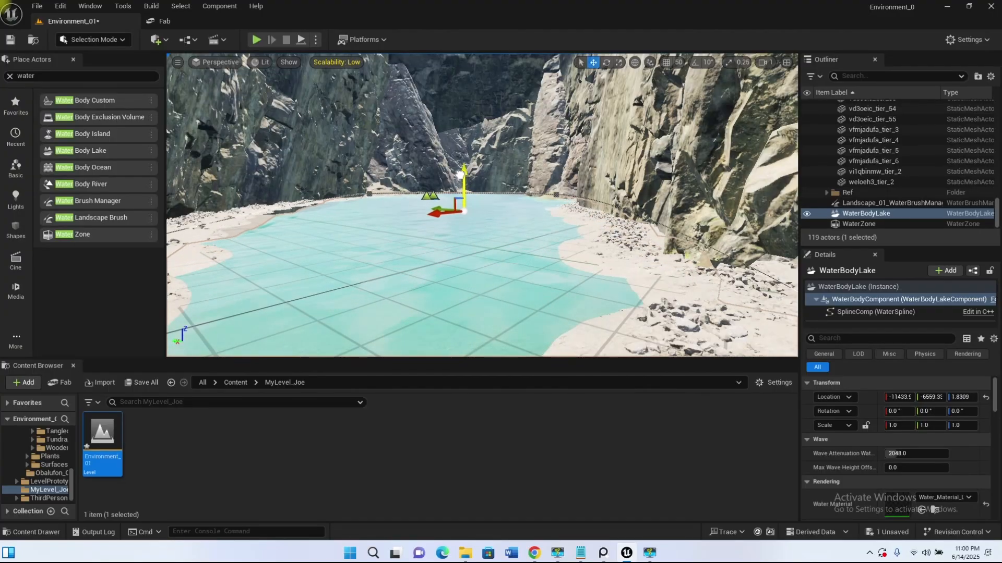
{"action": "left_click_drag", "start_coordinate": [460, 174], "coordinate": [460, 171]}
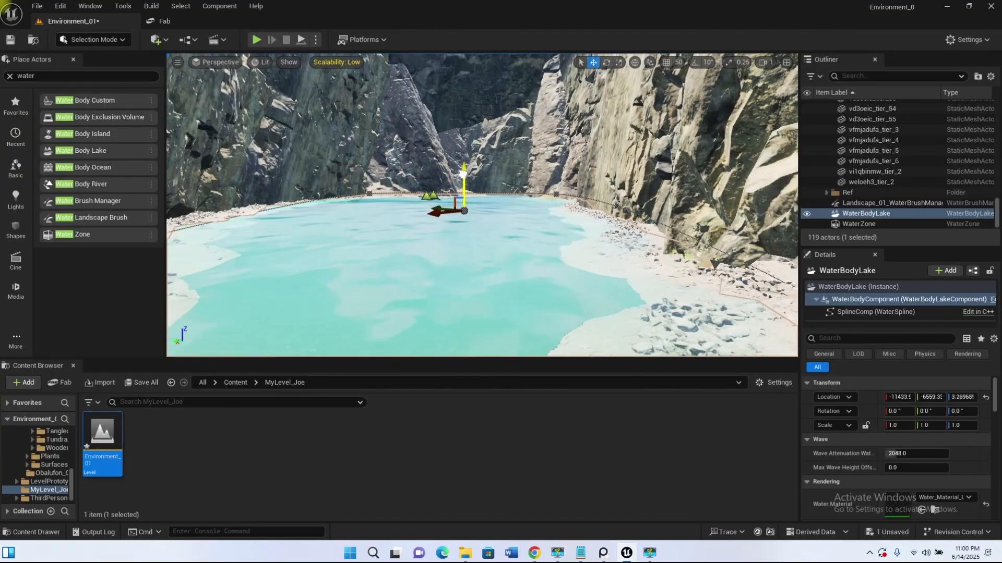
Lower the lake to a Z location of about -39.5 so its water meets the rocky shoreline
{"action": "left_click_drag", "start_coordinate": [463, 174], "coordinate": [464, 195]}
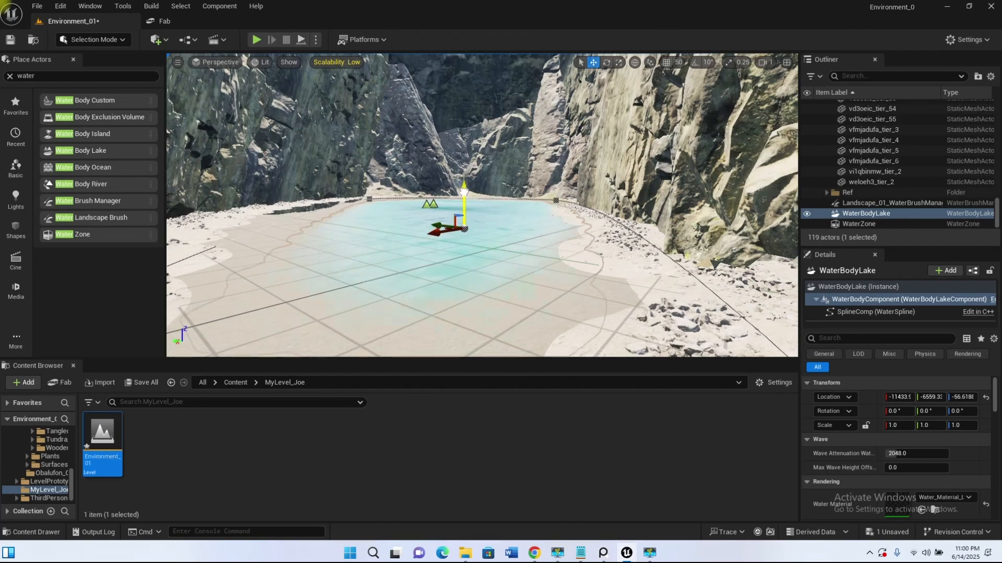
{"action": "mouse_move", "coordinate": [464, 176]}
{"action": "left_mouse_down"}
{"action": "mouse_move", "coordinate": [465, 196]}
{"action": "mouse_move", "coordinate": [464, 187]}
{"action": "left_mouse_up"}
{"action": "right_click_drag", "start_coordinate": [415, 183], "coordinate": [350, 204]}
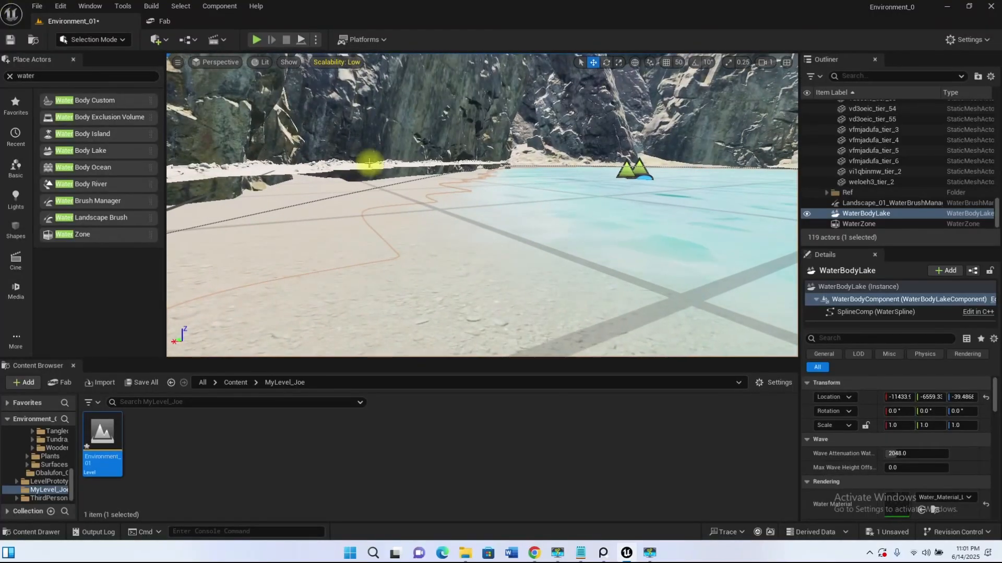
Lower the shoreline ground patches vd3oeic_tier_37 and vd3oeic_tier_38 to Z locations of about -39.9 and -38.8
{"action": "right_click_drag", "start_coordinate": [504, 214], "coordinate": [476, 225]}
{"action": "left_click", "coordinate": [446, 191]}
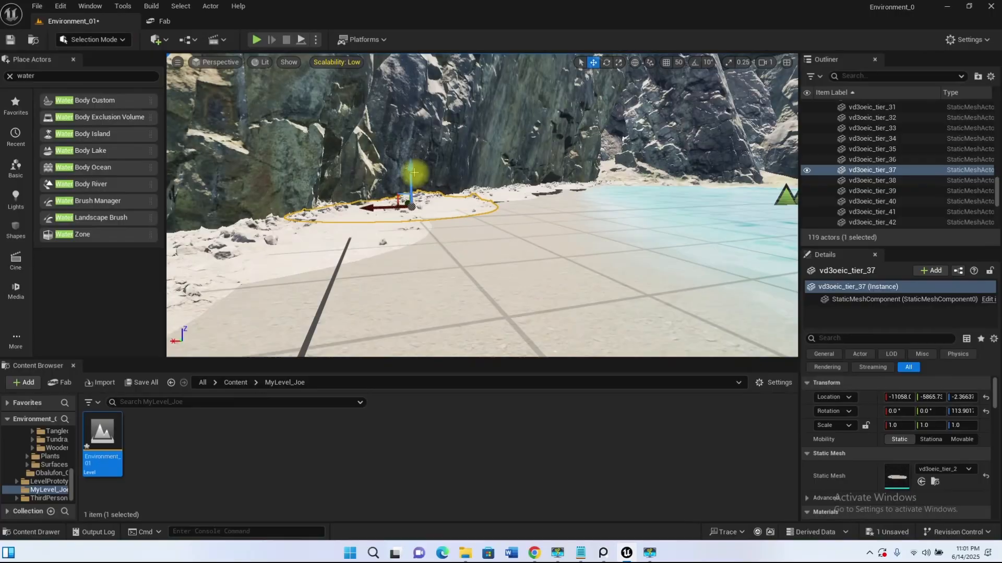
{"action": "left_click_drag", "start_coordinate": [413, 172], "coordinate": [413, 202]}
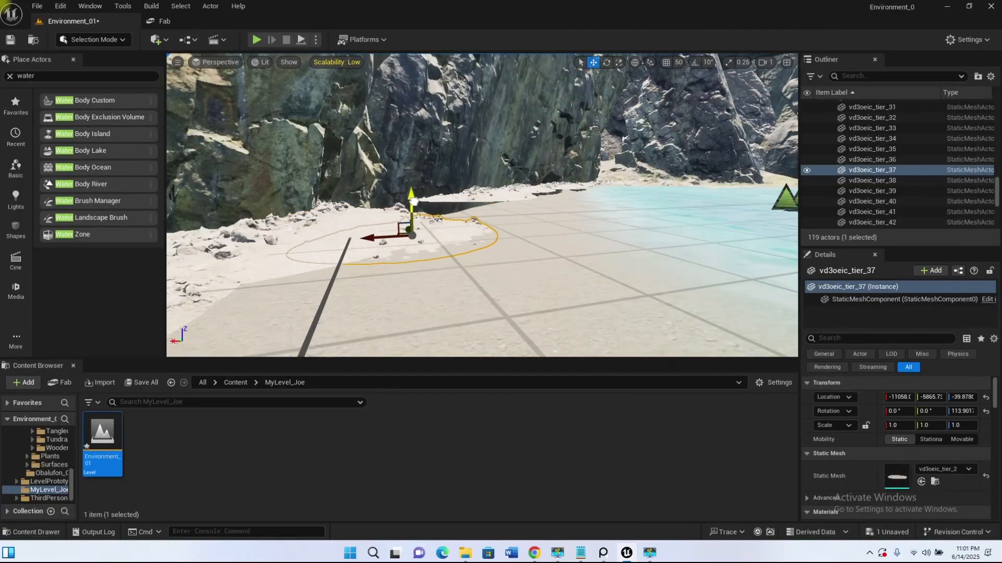
{"action": "left_click", "coordinate": [493, 194]}
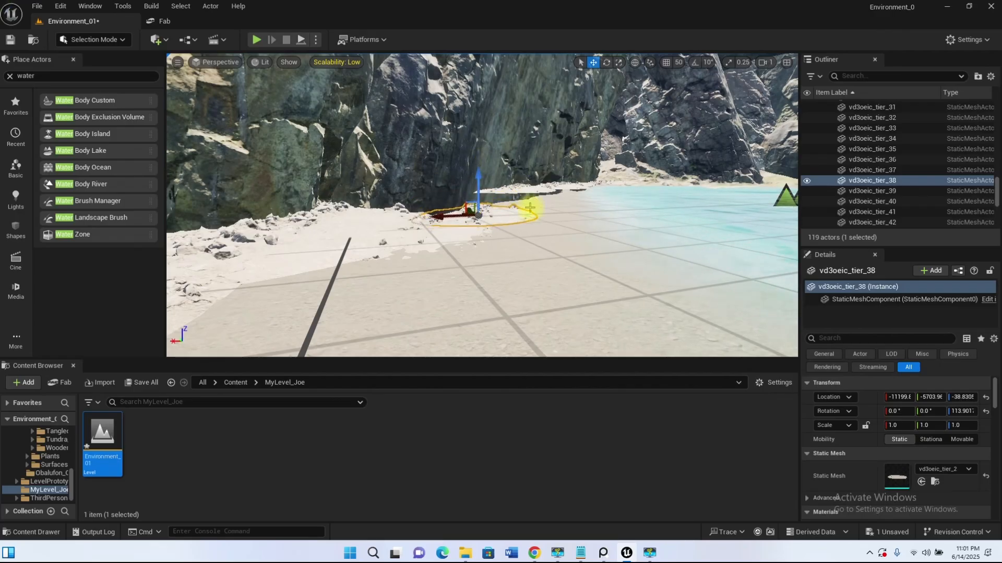
Lower the shoreline ground patches vd3oeic_tier_51 and vd3oeic_tier_52 to Z locations of about -45.9 and -37.1
{"action": "left_click", "coordinate": [513, 168]}
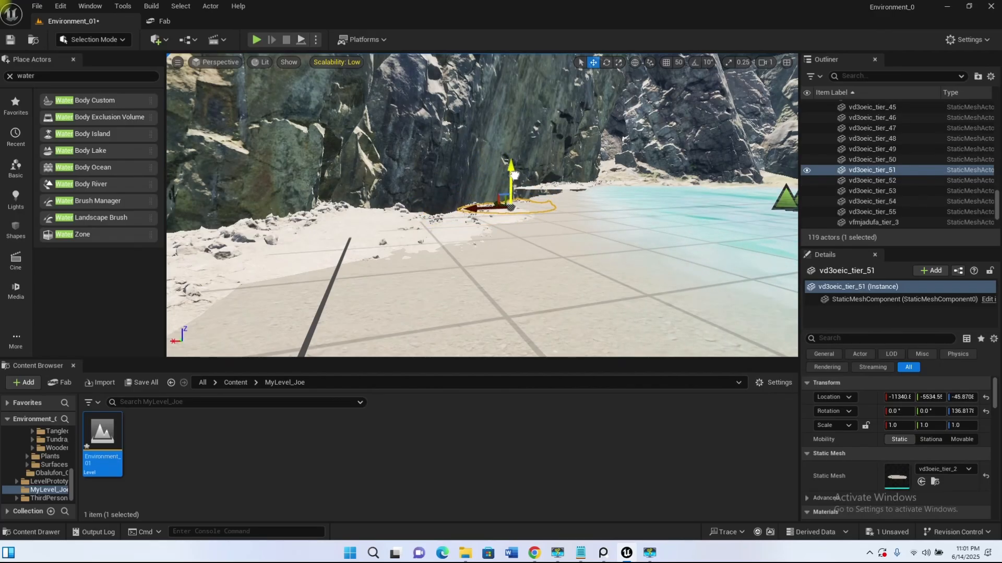
{"action": "right_click_drag", "start_coordinate": [513, 172], "coordinate": [496, 226]}
{"action": "left_click", "coordinate": [462, 268]}
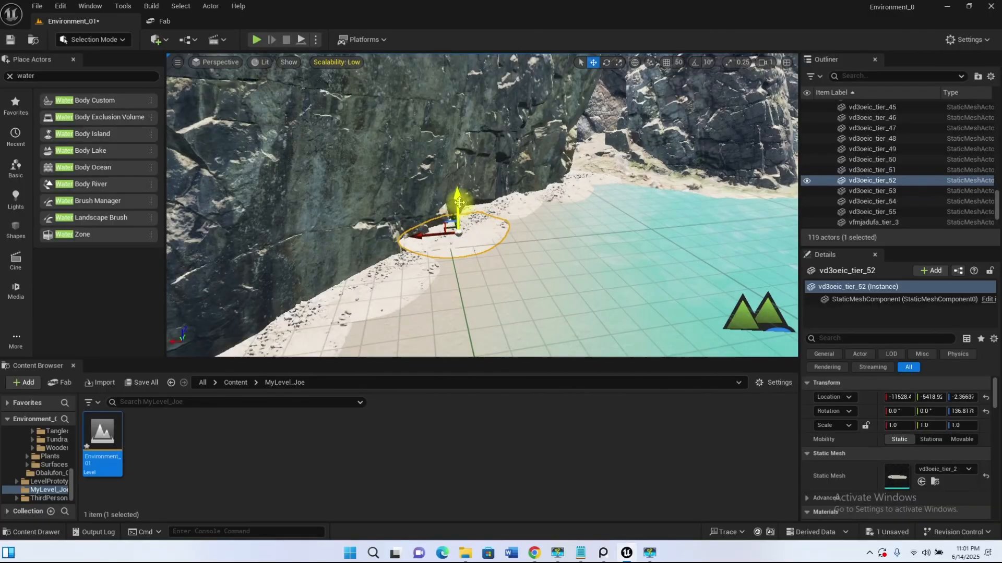
{"action": "left_click_drag", "start_coordinate": [459, 212], "coordinate": [459, 218]}
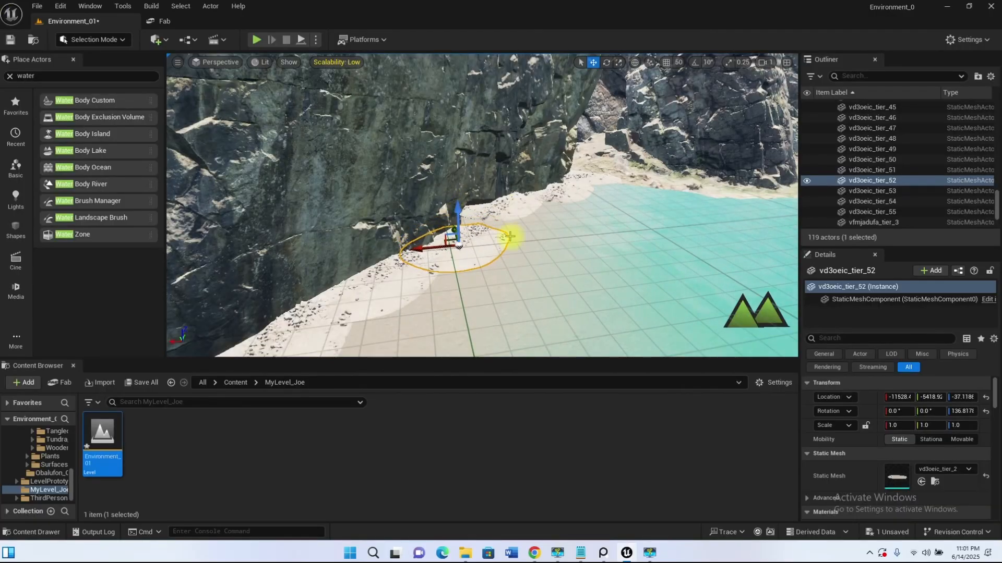
Lower the far shoreline patches vd3oeic_tier_53, vd3oeic_tier_54 and vd3oeic_tier_55 to Z locations of about -46.1, -47.4 and -66.8
{"action": "left_click", "coordinate": [507, 219]}
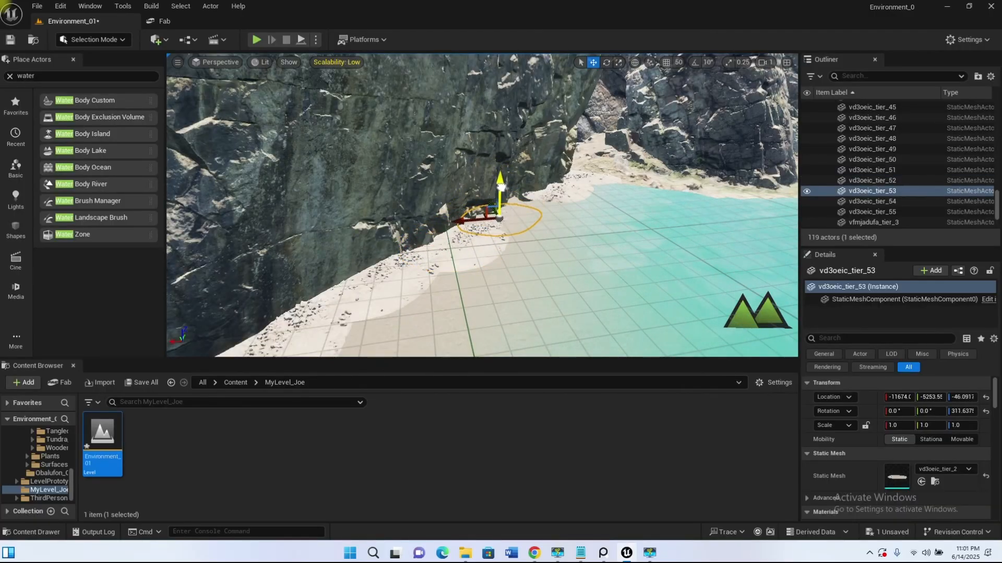
{"action": "left_click", "coordinate": [557, 174]}
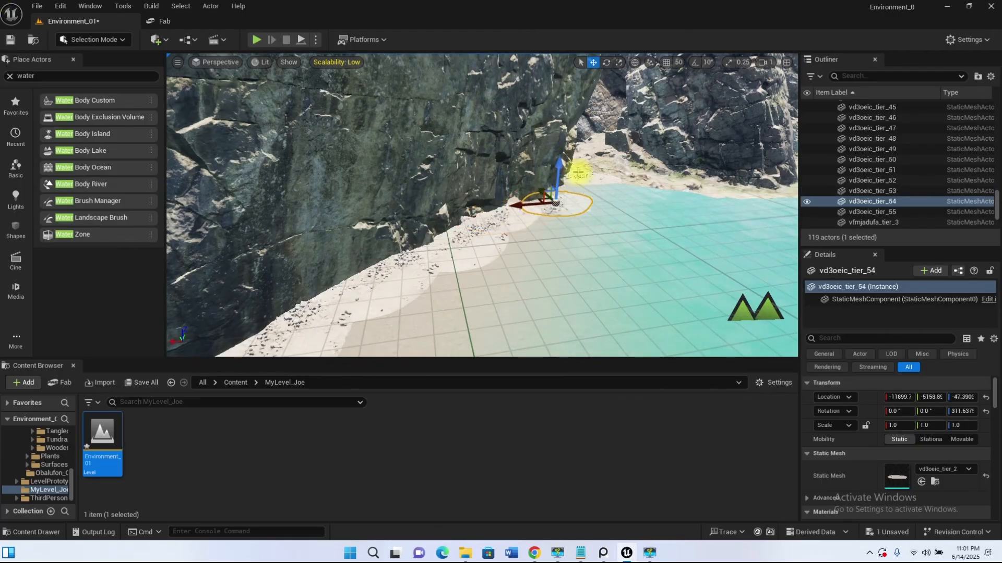
{"action": "left_click", "coordinate": [594, 196]}
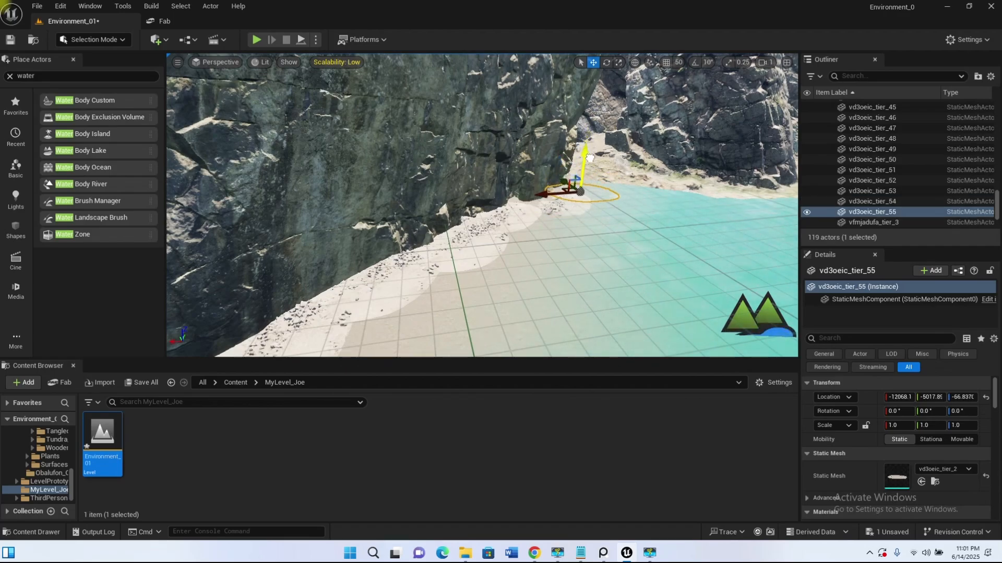
{"action": "left_click_drag", "start_coordinate": [588, 156], "coordinate": [588, 154]}
Lower the shoreline patch vd3oeic_tier_36 to a Z location of about -41.1 and adjust the height of the patch beside it
{"action": "right_click_drag", "start_coordinate": [532, 277], "coordinate": [455, 280]}
{"action": "key", "text": "w"}
{"action": "key", "text": "s"}
{"action": "key", "text": "w"}
{"action": "left_click", "coordinate": [455, 280]}
{"action": "key", "text": "f"}
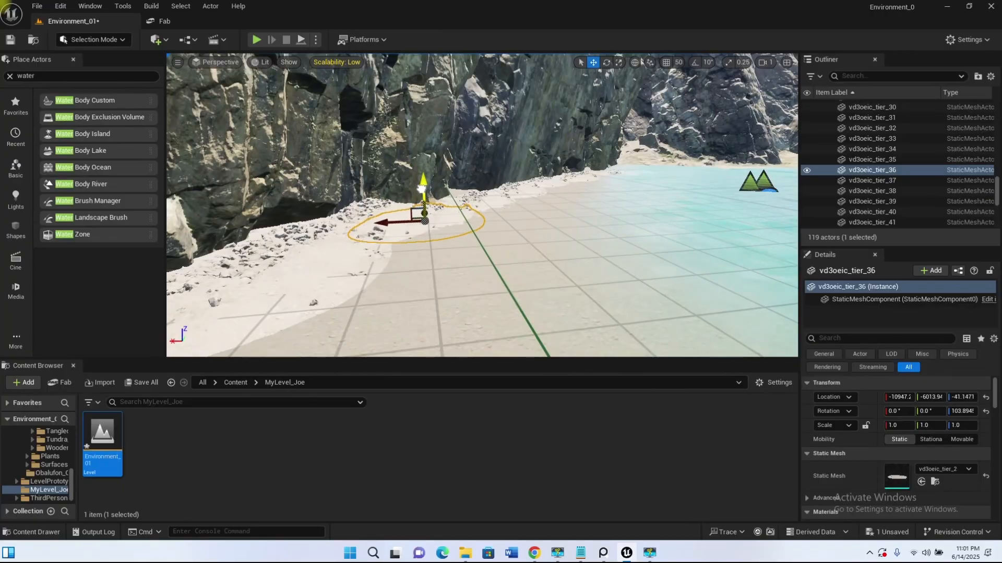
{"action": "left_click", "coordinate": [496, 212]}
{"action": "left_click_drag", "start_coordinate": [471, 166], "coordinate": [467, 177]}
Lower the near shoreline patch vd3oeic_tier_34 to a Z location of about -41.9 and bring down the raised patch behind it
{"action": "left_click", "coordinate": [347, 231]}
{"action": "left_click_drag", "start_coordinate": [246, 240], "coordinate": [251, 280]}
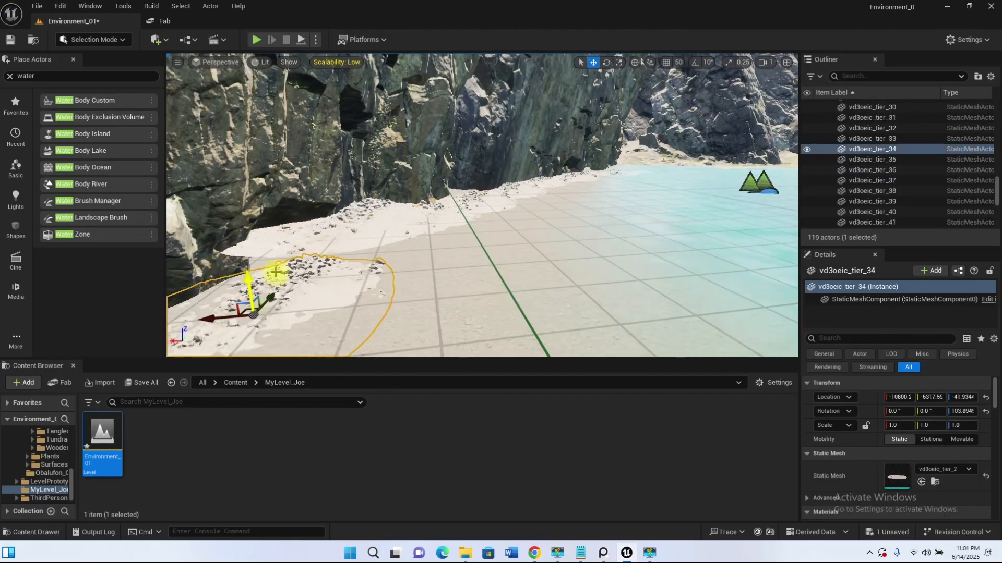
{"action": "left_click", "coordinate": [347, 248]}
{"action": "left_click_drag", "start_coordinate": [354, 183], "coordinate": [349, 213]}
Lower the next two raised ground patches along the same rock wall to the shoreline level
{"action": "right_click_drag", "start_coordinate": [489, 221], "coordinate": [350, 231]}
{"action": "left_click", "coordinate": [524, 259]}
{"action": "left_click_drag", "start_coordinate": [414, 174], "coordinate": [417, 219]}
{"action": "right_click_drag", "start_coordinate": [392, 246], "coordinate": [240, 244]}
{"action": "left_click", "coordinate": [550, 228]}
{"action": "left_click_drag", "start_coordinate": [595, 218], "coordinate": [578, 241]}
Set the shoreline patches vd3oeic_tier_31 and vd3oeic_tier_32 to Z locations of about -41.7 and -41.2
{"action": "left_click", "coordinate": [505, 222]}
{"action": "left_click_drag", "start_coordinate": [486, 157], "coordinate": [493, 189]}
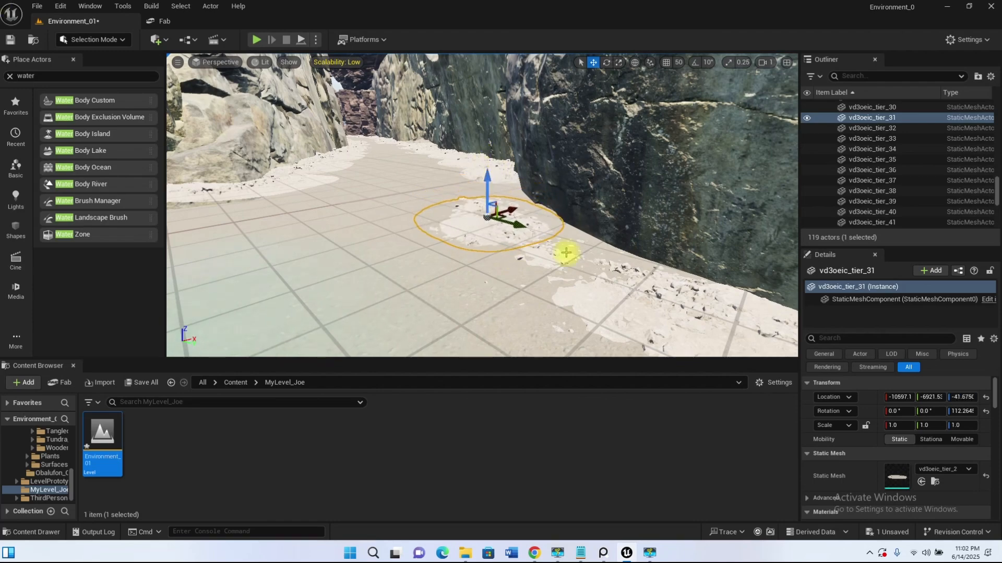
{"action": "left_click", "coordinate": [613, 250]}
{"action": "left_click_drag", "start_coordinate": [589, 244], "coordinate": [589, 237]}
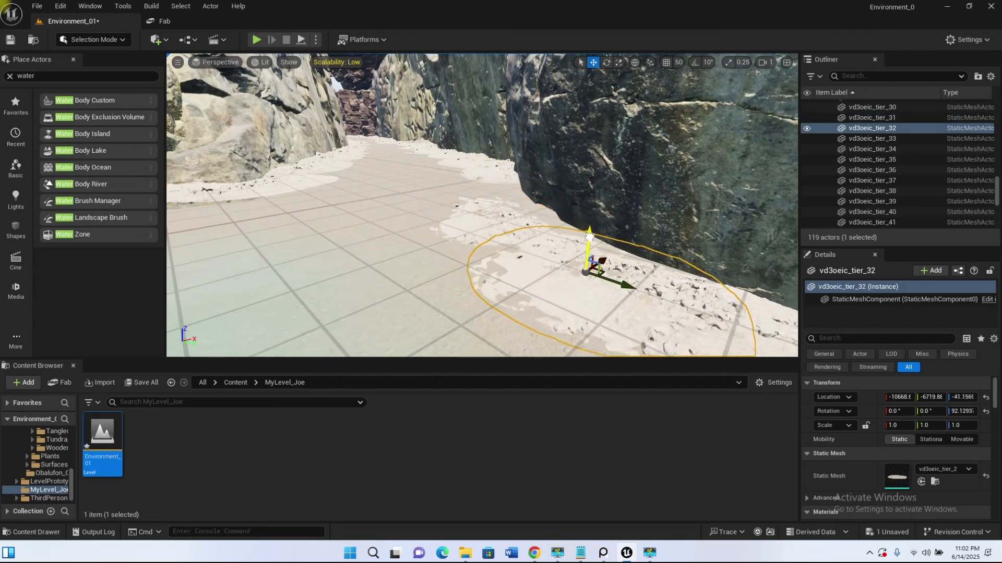
Lower the shoreline patches vd3oeic_tier_30 and vd3oeic_tier_29 to Z locations of about -39.9 and -42.0
{"action": "left_click", "coordinate": [500, 212]}
{"action": "left_click", "coordinate": [494, 178]}
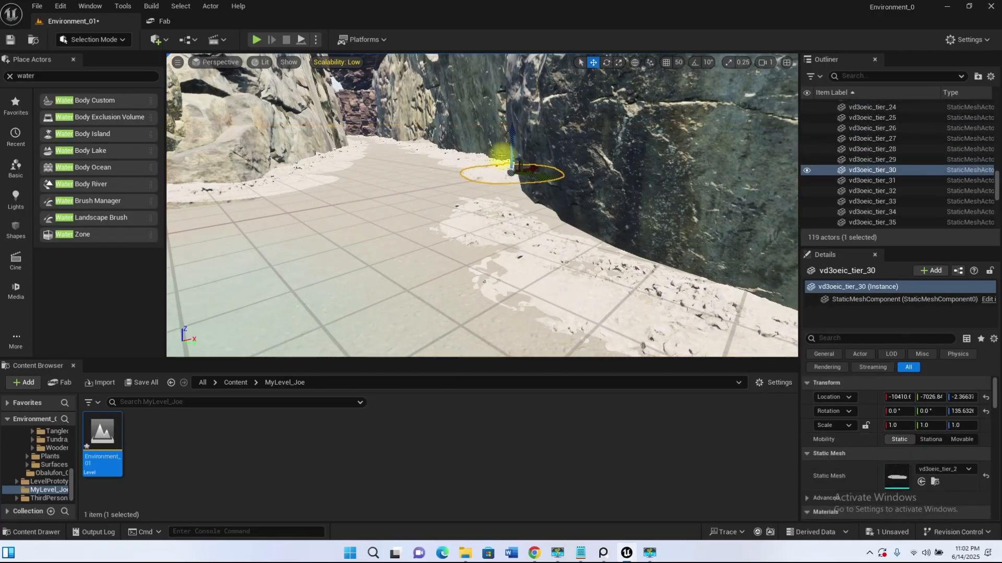
{"action": "left_click_drag", "start_coordinate": [511, 145], "coordinate": [513, 151]}
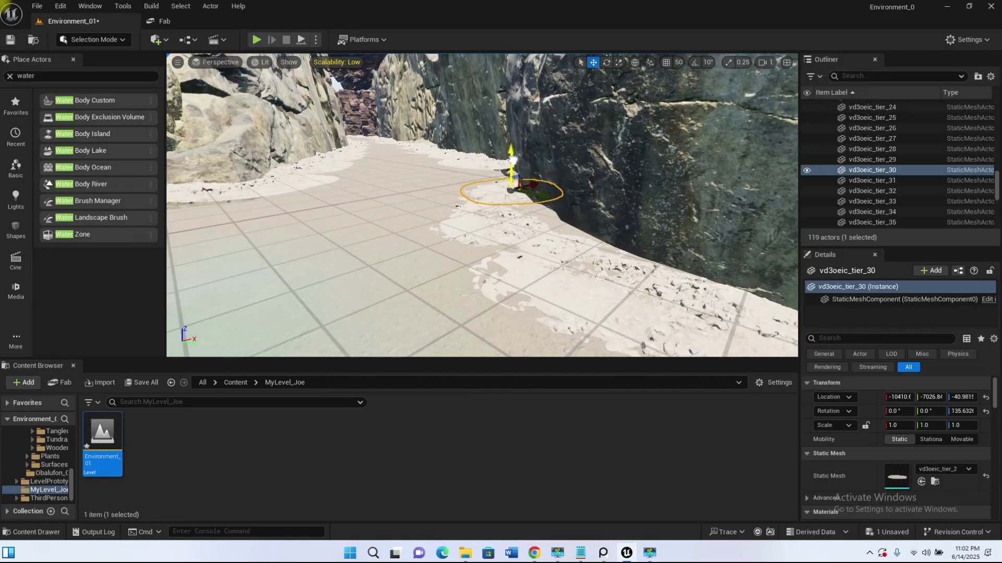
{"action": "mouse_move", "coordinate": [486, 172]}
{"action": "right_mouse_down"}
{"action": "mouse_move", "coordinate": [482, 136]}
{"action": "mouse_move", "coordinate": [467, 179]}
{"action": "right_mouse_up"}
{"action": "key", "text": "w"}
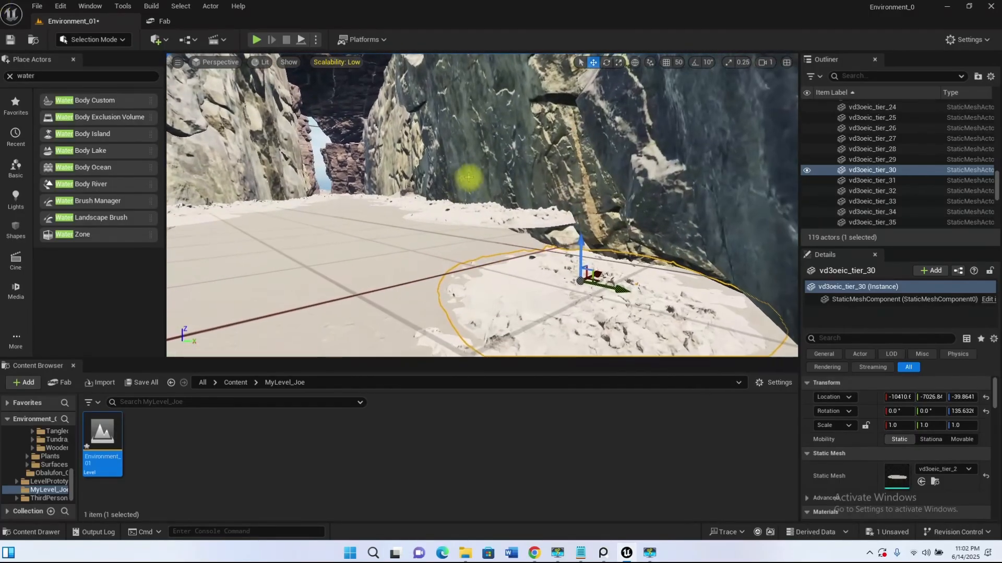
{"action": "left_click", "coordinate": [502, 188]}
{"action": "left_click_drag", "start_coordinate": [490, 180], "coordinate": [494, 209]}
Lower the shoreline patch vd3oeic_tier_28 at the foot of the rock wall
{"action": "right_click_drag", "start_coordinate": [422, 220], "coordinate": [400, 263]}
{"action": "key", "text": "w"}
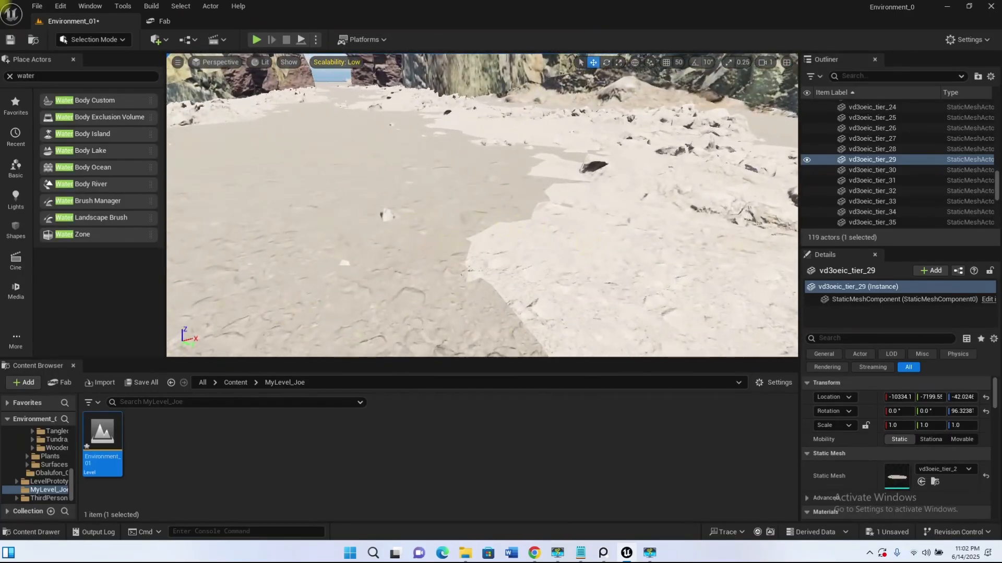
{"action": "left_click", "coordinate": [588, 239]}
{"action": "right_click_drag", "start_coordinate": [562, 211], "coordinate": [835, 222]}
{"action": "right_click_drag", "start_coordinate": [471, 195], "coordinate": [444, 222]}
{"action": "left_click", "coordinate": [461, 226]}
{"action": "key", "text": "s"}
{"action": "key", "text": "w"}
{"action": "mouse_move", "coordinate": [428, 136]}
{"action": "left_mouse_down"}
{"action": "mouse_move", "coordinate": [426, 174]}
{"action": "mouse_move", "coordinate": [427, 156]}
{"action": "left_mouse_up"}
Tilt vd3oeic_tier_28 in local space to X and Y rotations of about 3.6° and -5.1°, placed at a Z location of about -12
{"action": "key", "text": "s"}
{"action": "key", "text": "d"}
{"action": "right_click_drag", "start_coordinate": [427, 155], "coordinate": [334, 154]}
{"action": "right_click_drag", "start_coordinate": [460, 188], "coordinate": [476, 184]}
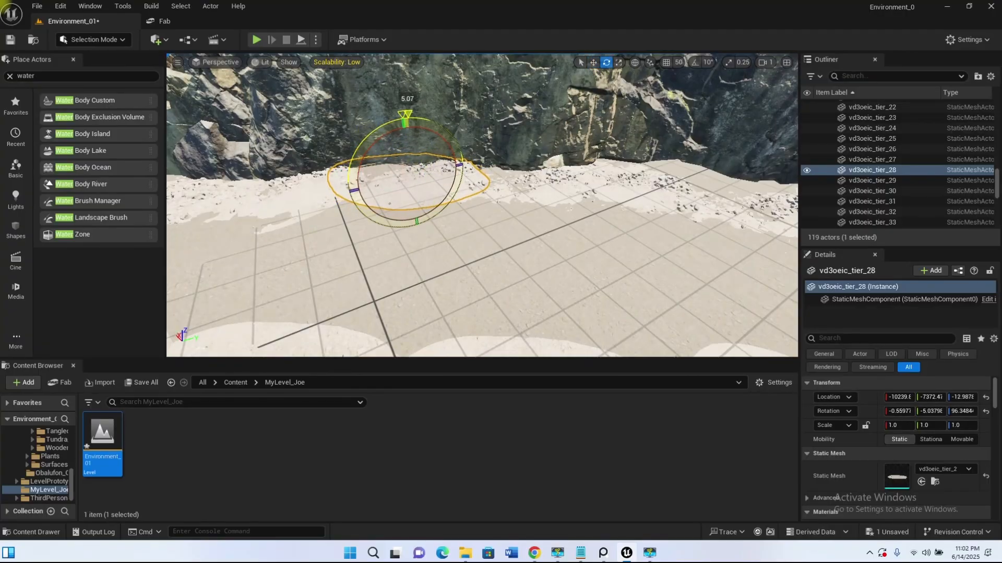
{"action": "left_click", "coordinate": [634, 62]}
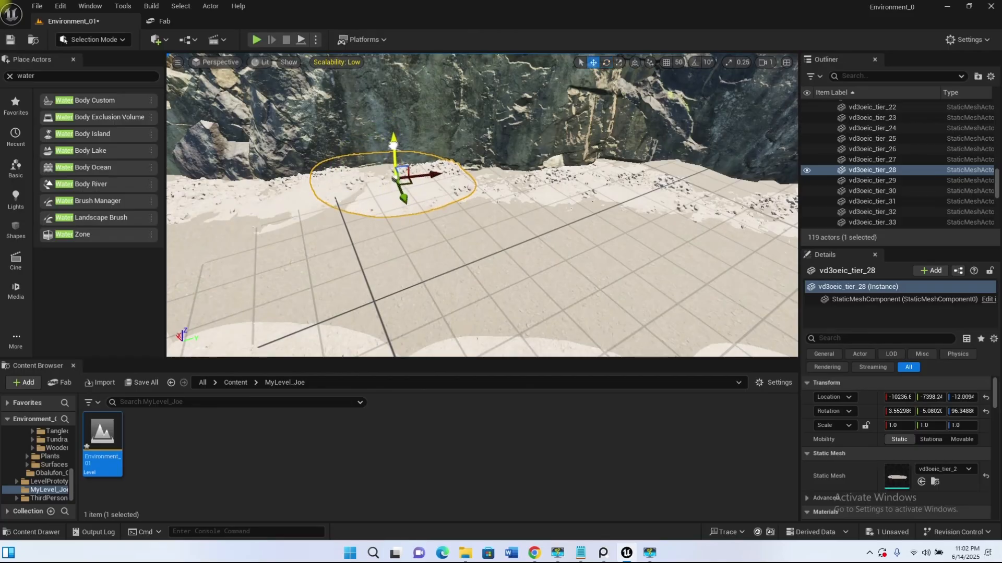
Lower the next raised ground patch along the shoreline past vd3oeic_tier_28
{"action": "key", "text": "w"}
{"action": "right_click_drag", "start_coordinate": [391, 155], "coordinate": [511, 141]}
{"action": "right_click_drag", "start_coordinate": [482, 205], "coordinate": [335, 190]}
{"action": "left_click", "coordinate": [389, 193]}
{"action": "left_click_drag", "start_coordinate": [391, 174], "coordinate": [390, 188]}
Raise vd3oeic_tier_26 to a Z location of about -1.9, tilt it to a Y rotation of about -3.9° and readjust its position
{"action": "left_click", "coordinate": [525, 201]}
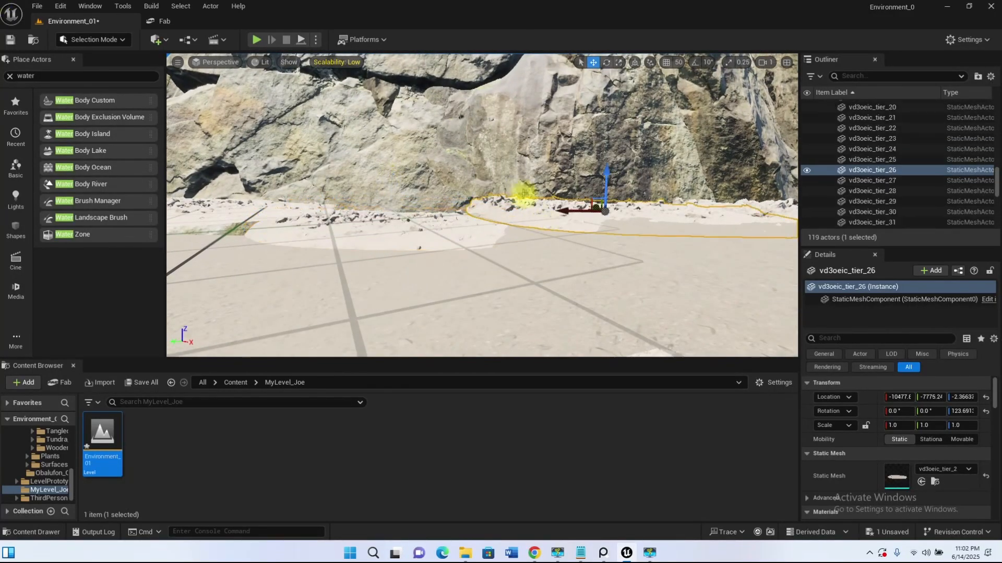
{"action": "left_click_drag", "start_coordinate": [608, 185], "coordinate": [602, 179]}
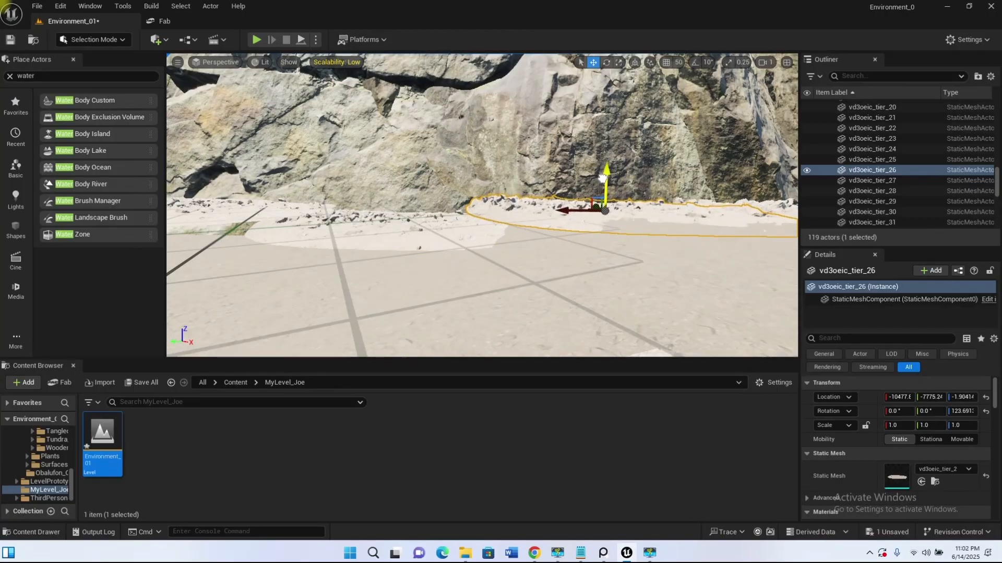
{"action": "left_click_drag", "start_coordinate": [578, 172], "coordinate": [570, 189]}
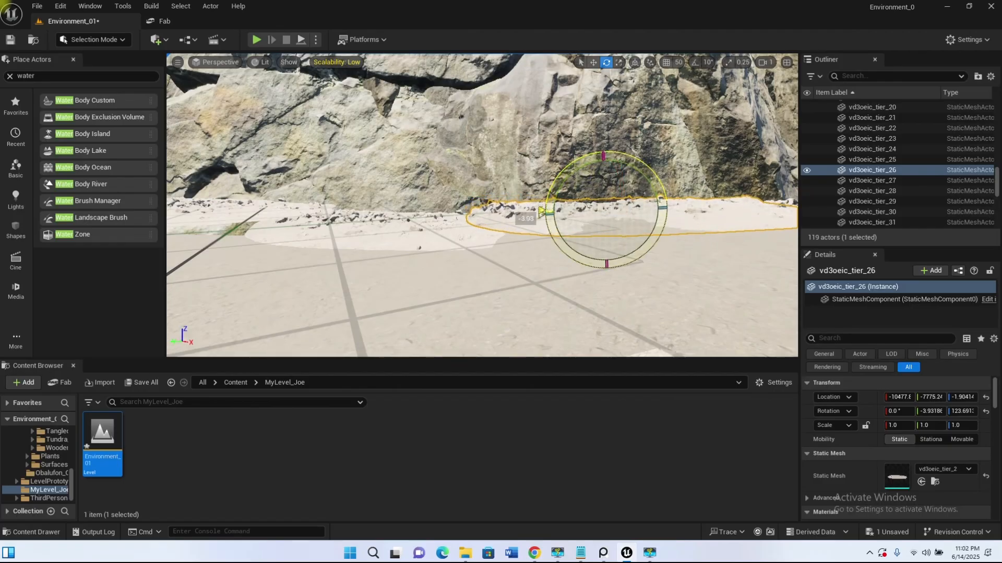
{"action": "left_click_drag", "start_coordinate": [602, 173], "coordinate": [593, 180]}
Lower the ground patch next to vd3oeic_tier_26 and inspect how the shoreline fits together
{"action": "left_click", "coordinate": [433, 236]}
{"action": "left_click_drag", "start_coordinate": [427, 188], "coordinate": [397, 209]}
{"action": "key", "text": "w"}
{"action": "key", "text": "d"}
{"action": "right_click_drag", "start_coordinate": [414, 255], "coordinate": [517, 255]}
{"action": "key", "text": "w"}
{"action": "key", "text": "s"}
{"action": "key", "text": "a"}
{"action": "key", "text": "w"}
Tilt vd3oeic_tier_26 to X and Y rotations of about -3.0° and -7.3° and set its Z location to about -6.3
{"action": "left_click", "coordinate": [587, 221]}
{"action": "mouse_move", "coordinate": [607, 261]}
{"action": "right_mouse_down"}
{"action": "mouse_move", "coordinate": [490, 266]}
{"action": "mouse_move", "coordinate": [477, 292]}
{"action": "mouse_move", "coordinate": [607, 261]}
{"action": "right_mouse_up"}
{"action": "key", "text": "d"}
{"action": "key", "text": "e"}
{"action": "key", "text": "s"}
{"action": "left_click_drag", "start_coordinate": [450, 230], "coordinate": [452, 230]}
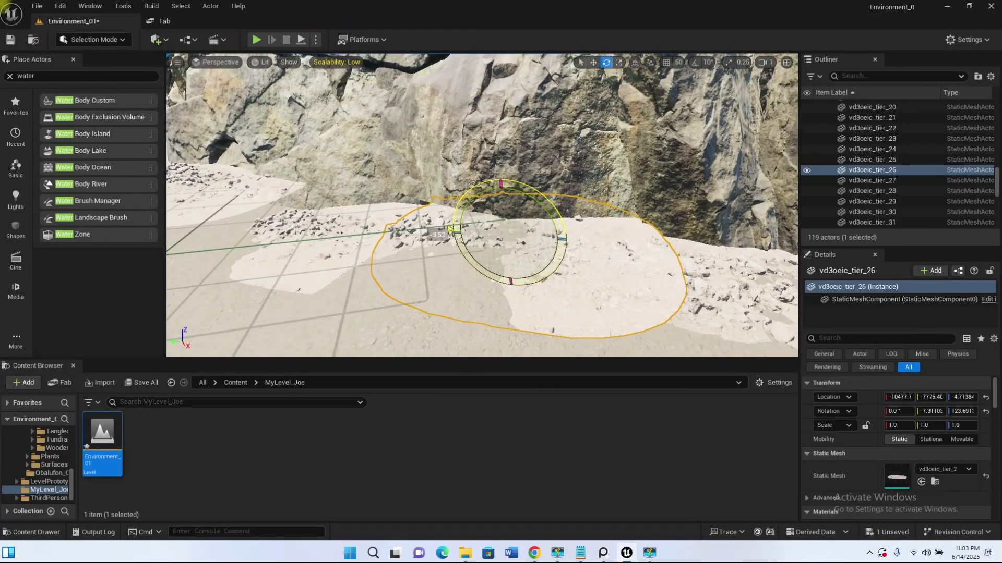
{"action": "left_click_drag", "start_coordinate": [505, 207], "coordinate": [507, 209]}
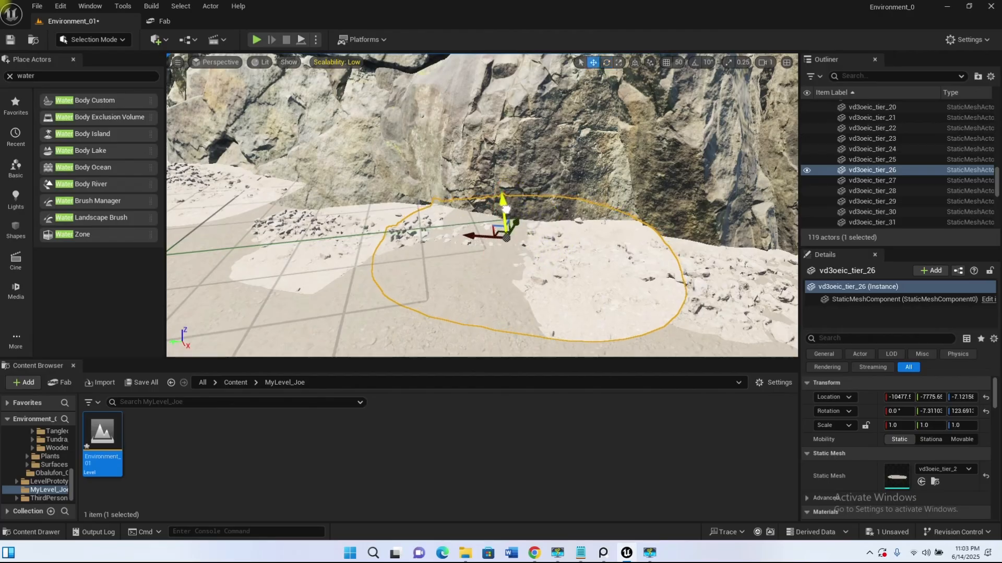
{"action": "left_click_drag", "start_coordinate": [487, 225], "coordinate": [508, 203]}
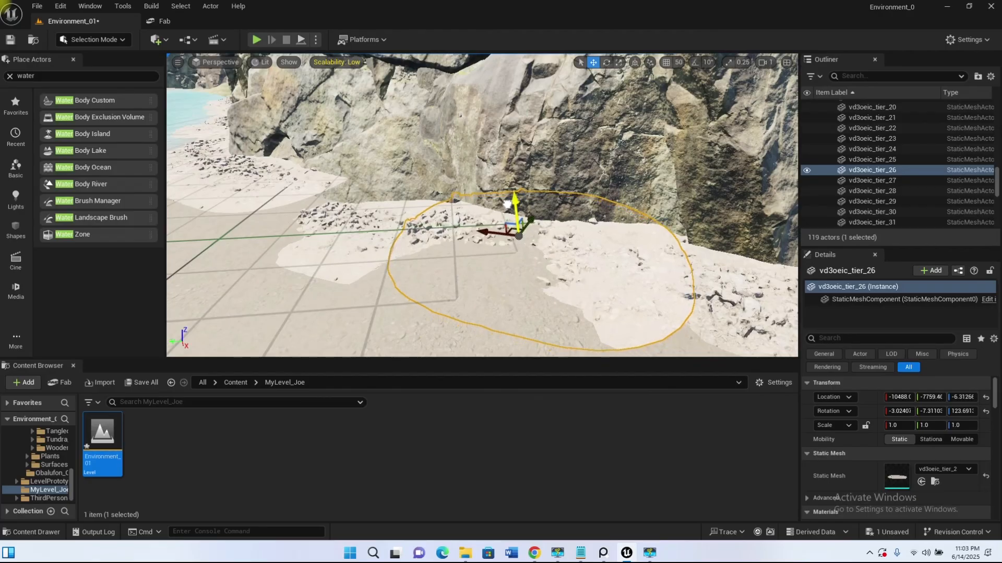
Lower the shoreline patch vd3oeic_tier_40 to a Z location of about -39.6
{"action": "left_click", "coordinate": [280, 197]}
{"action": "key", "text": "f"}
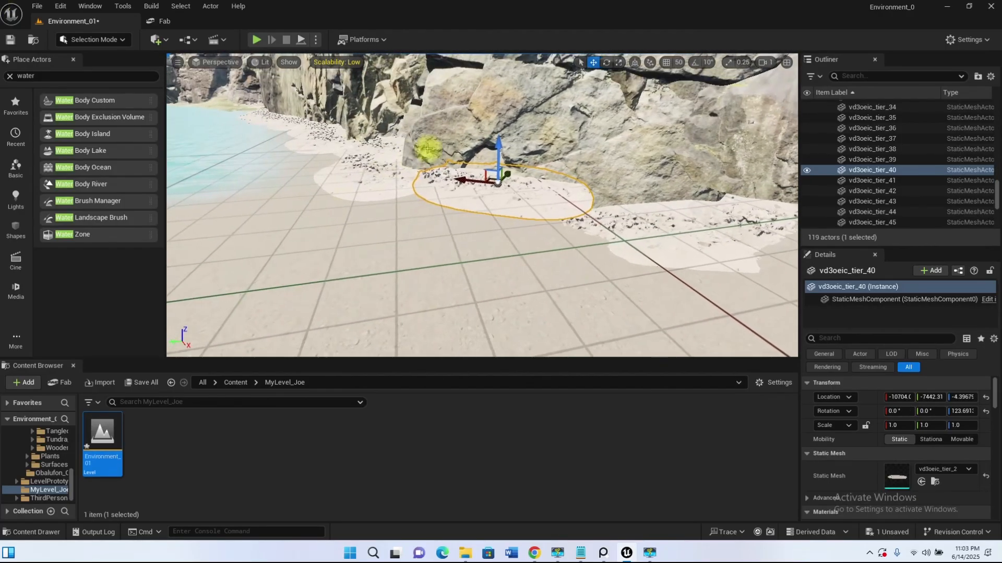
{"action": "left_click_drag", "start_coordinate": [498, 145], "coordinate": [499, 169]}
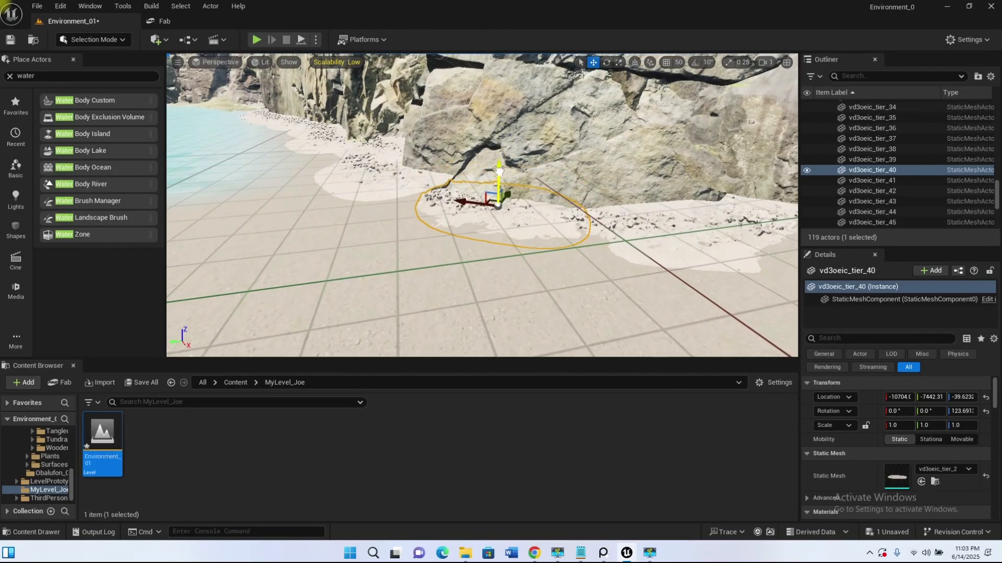
Lower the neighbouring patches vd3oeic_tier_41 and vd3oeic_tier_42 to the shoreline level
{"action": "left_click", "coordinate": [391, 171]}
{"action": "key", "text": "f"}
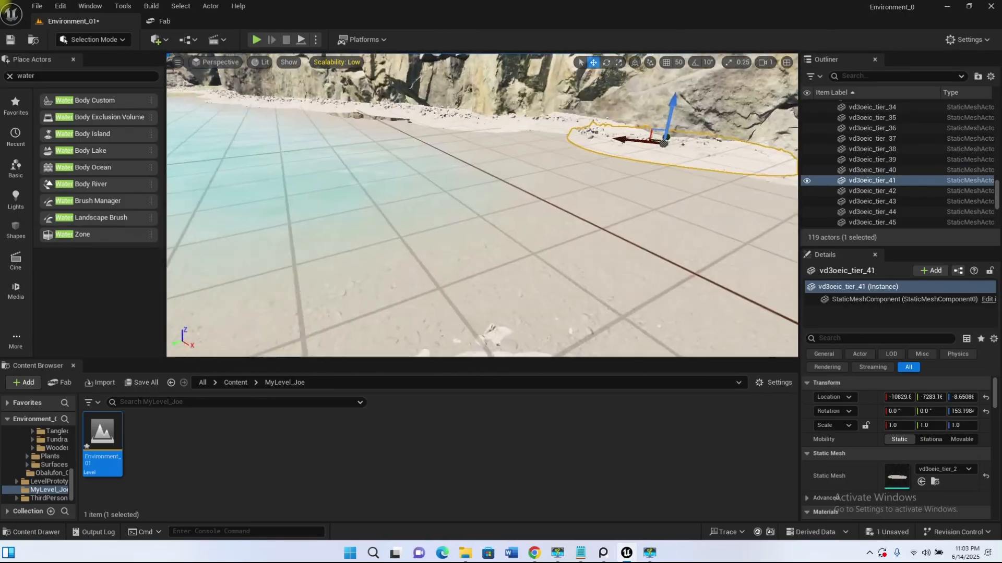
{"action": "left_click_drag", "start_coordinate": [514, 154], "coordinate": [521, 171]}
{"action": "left_click", "coordinate": [433, 201]}
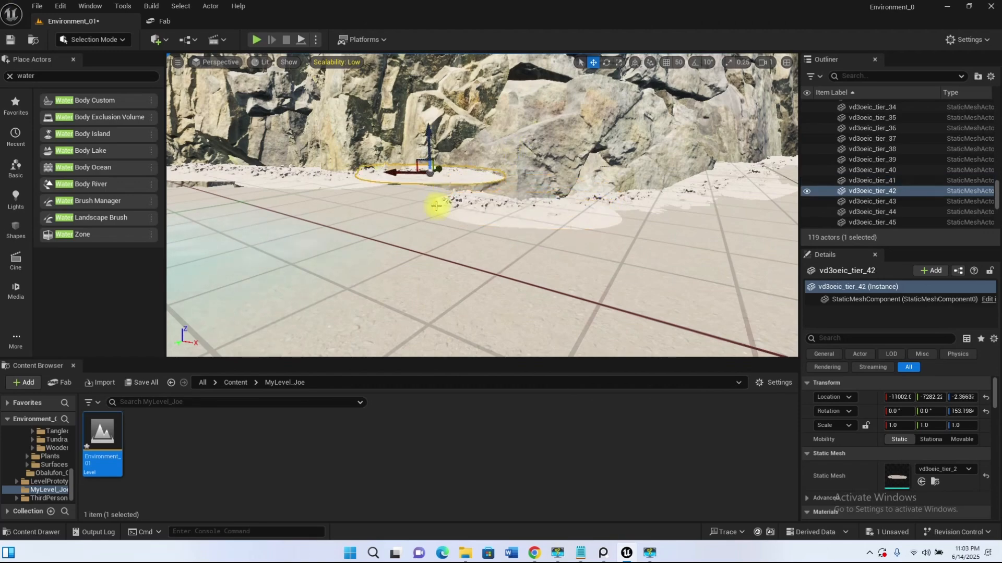
{"action": "left_click_drag", "start_coordinate": [430, 136], "coordinate": [428, 158]}
Select the six shoreline patches vd3oeic_tier_43 to vd3oeic_tier_48 together and lower them to a Z location of about -42.2
{"action": "key", "text": "a"}
{"action": "right_click_drag", "start_coordinate": [382, 211], "coordinate": [383, 183]}
{"action": "left_click", "coordinate": [437, 189]}
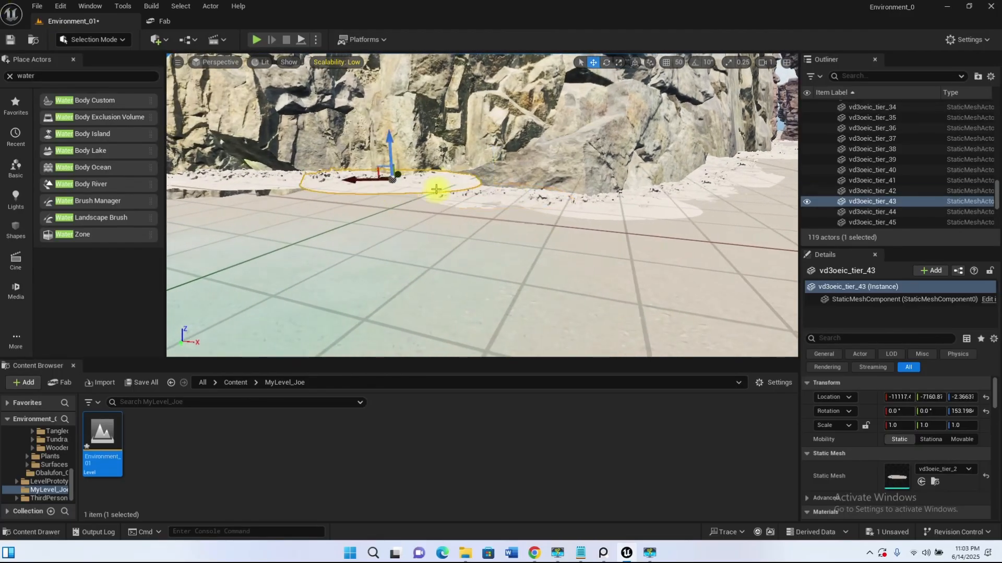
{"action": "right_click_drag", "start_coordinate": [298, 187], "coordinate": [239, 188]}
{"action": "left_click", "coordinate": [396, 178], "text": "ctrl"}
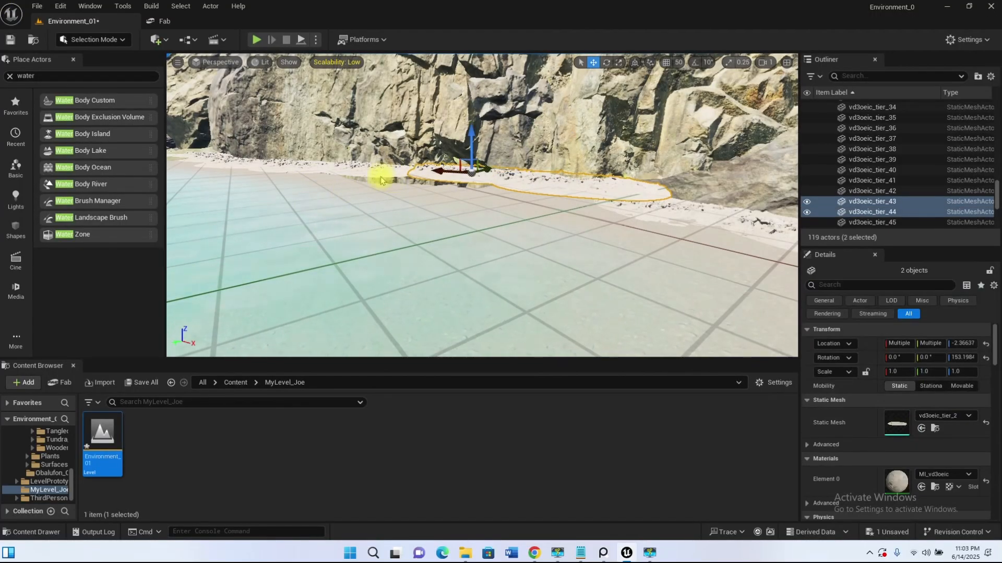
{"action": "left_click", "coordinate": [355, 175], "text": "ctrl"}
{"action": "left_click", "coordinate": [290, 168], "text": "ctrl"}
{"action": "left_click", "coordinate": [213, 160], "text": "ctrl"}
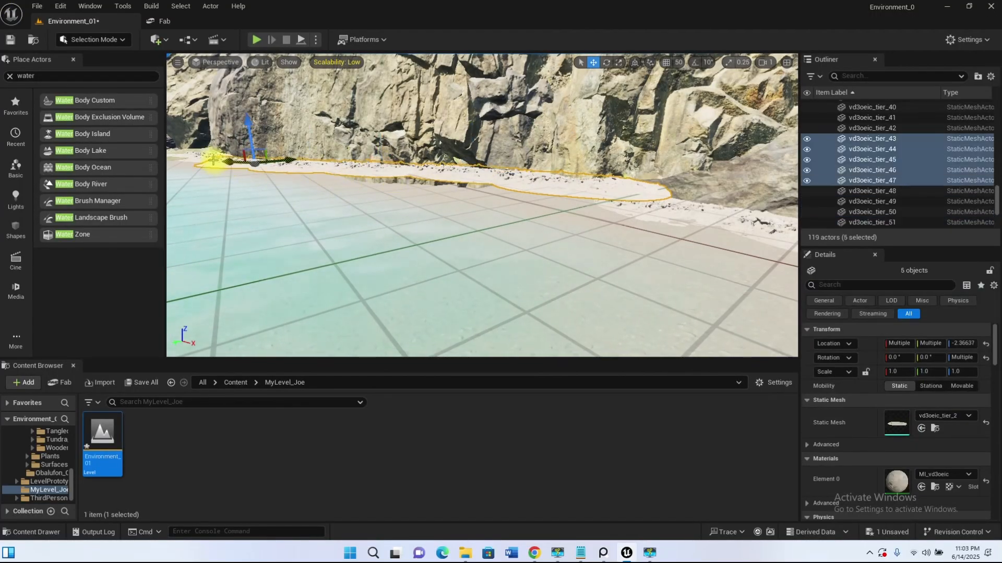
{"action": "left_click", "coordinate": [202, 157], "text": "ctrl"}
{"action": "left_click_drag", "start_coordinate": [225, 122], "coordinate": [228, 136]}
Fine-tune the heights of individual patches in the lowered row, setting vd3oeic_tier_46 to a Z location of about -45.3 and adjusting vd3oeic_tier_47
{"action": "right_click_drag", "start_coordinate": [480, 228], "coordinate": [467, 250]}
{"action": "key", "text": "f"}
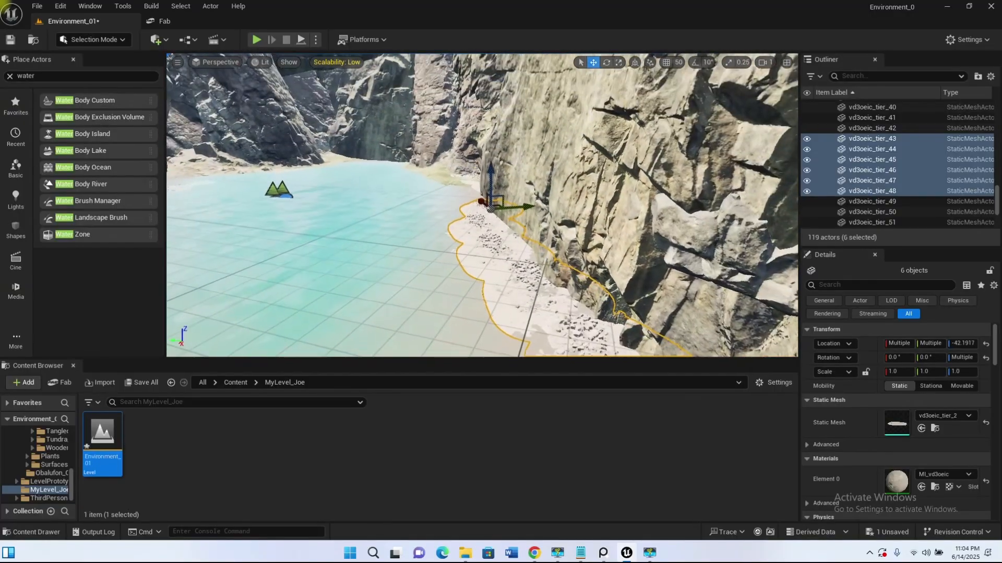
{"action": "right_click_drag", "start_coordinate": [517, 281], "coordinate": [532, 273]}
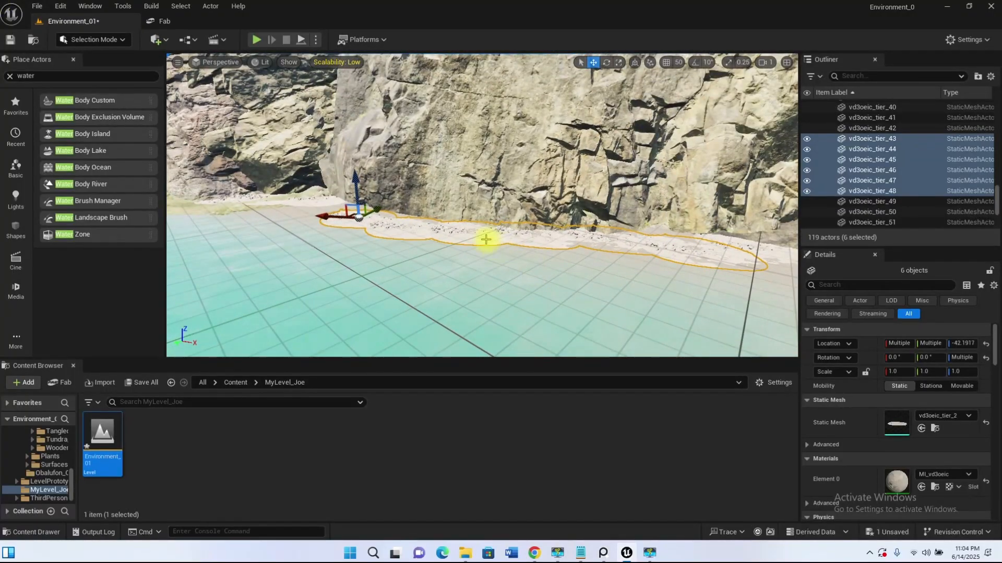
{"action": "left_click", "coordinate": [538, 236]}
{"action": "scroll", "coordinate": [538, 237], "scroll_direction": "up", "scroll_amount": 3}
{"action": "left_click_drag", "start_coordinate": [558, 216], "coordinate": [557, 216]}
{"action": "left_click", "coordinate": [479, 263]}
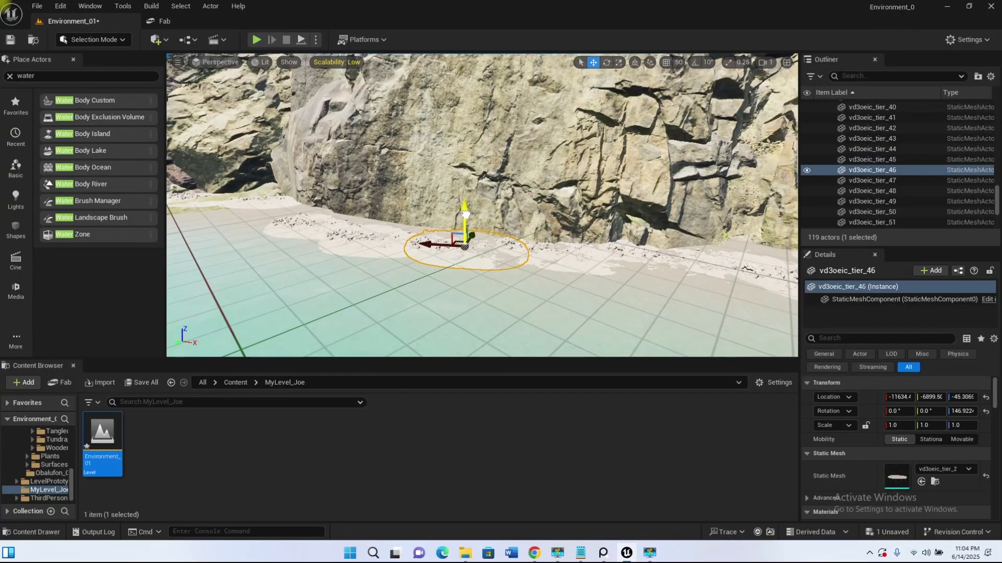
{"action": "left_click", "coordinate": [384, 240]}
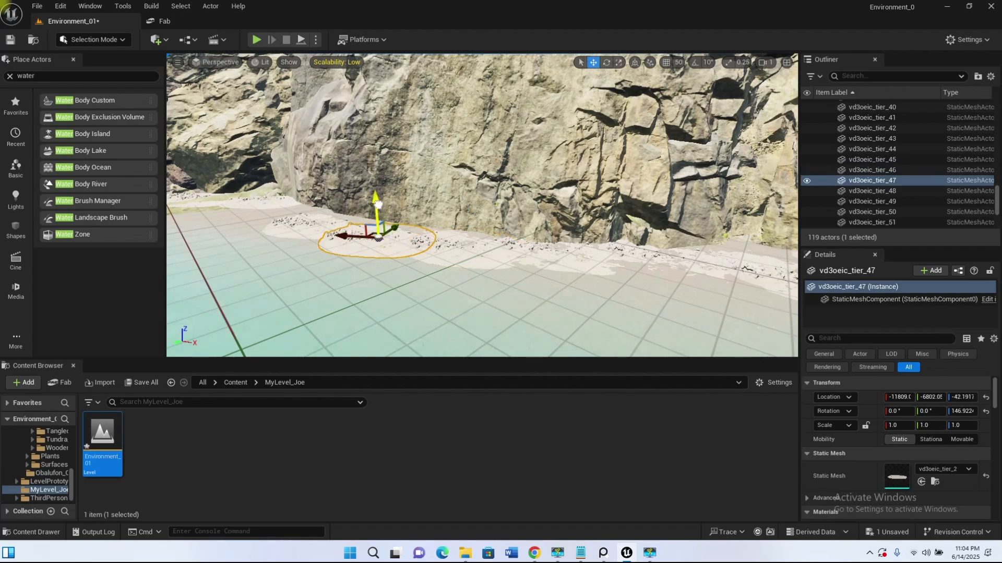
{"action": "left_click_drag", "start_coordinate": [379, 207], "coordinate": [378, 205]}
Lower the shoreline patch vd3oeic_tier_49 to a Z location of about -39.8
{"action": "right_click_drag", "start_coordinate": [280, 225], "coordinate": [229, 226]}
{"action": "left_click", "coordinate": [434, 242]}
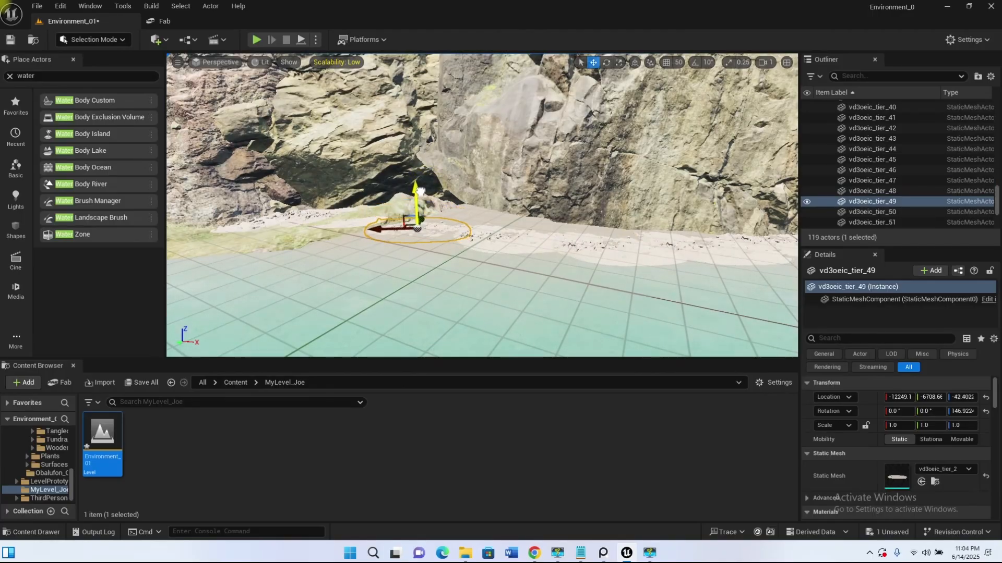
{"action": "right_click_drag", "start_coordinate": [435, 214], "coordinate": [326, 215]}
{"action": "mouse_move", "coordinate": [479, 249]}
{"action": "right_mouse_down"}
{"action": "mouse_move", "coordinate": [470, 244]}
{"action": "mouse_move", "coordinate": [479, 249]}
{"action": "right_mouse_up"}
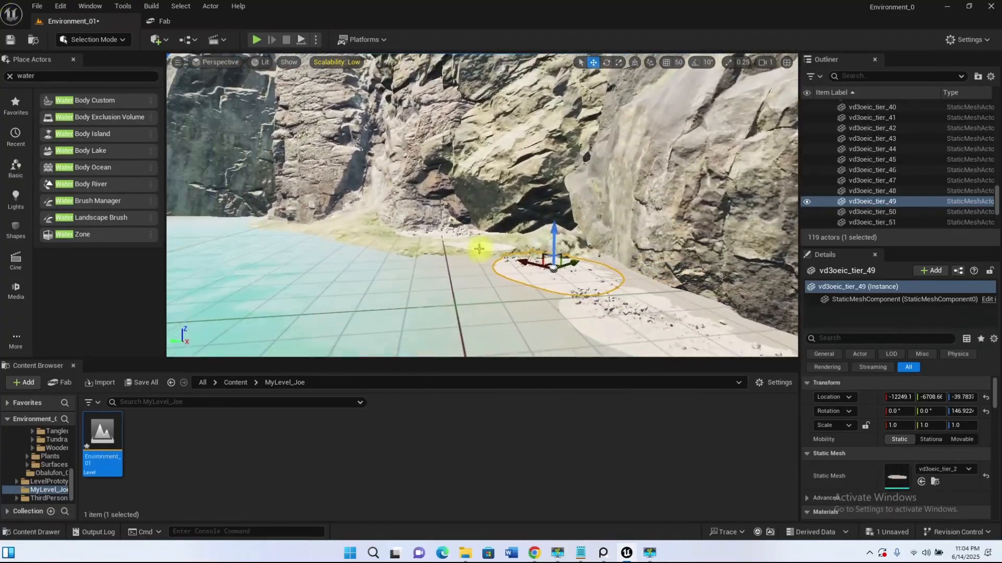
Raise the viewport's overall scalability quality to High
{"action": "left_click", "coordinate": [486, 242]}
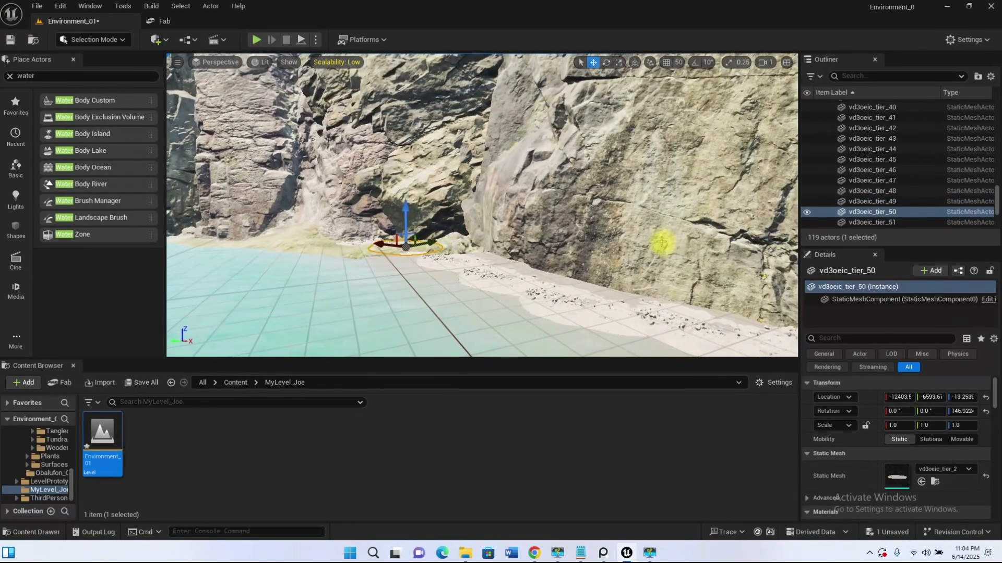
{"action": "left_click", "coordinate": [577, 255]}
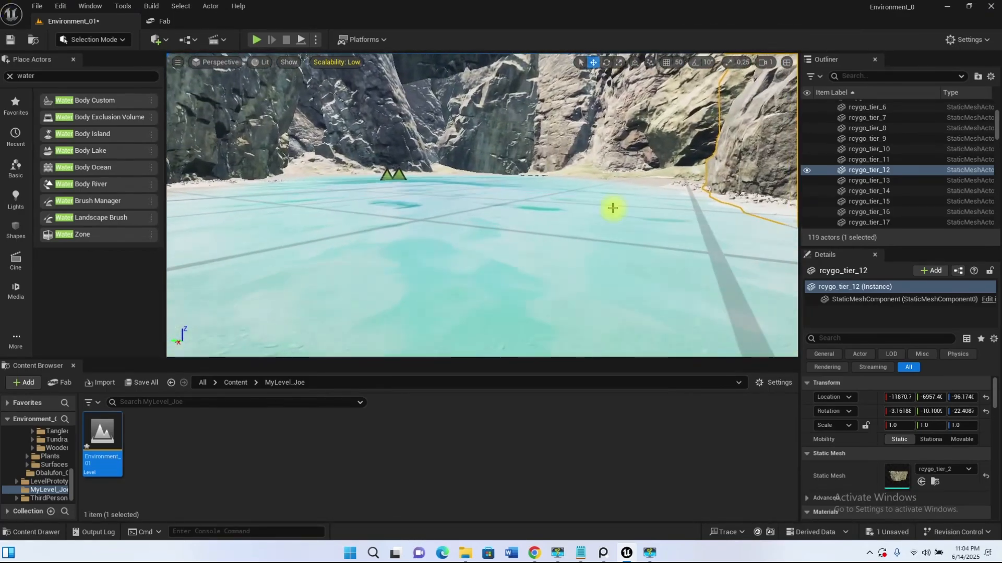
{"action": "left_click", "coordinate": [351, 64]}
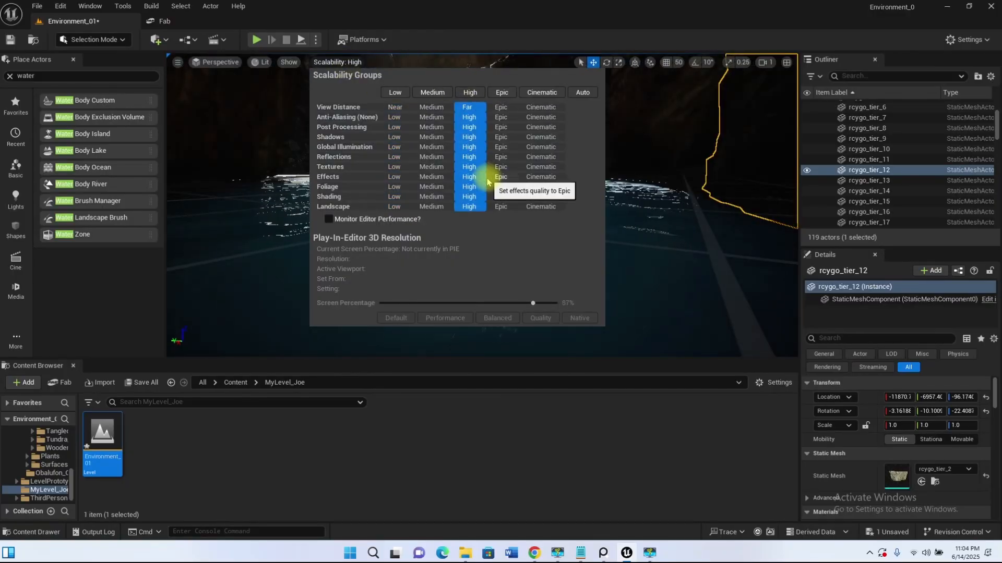
{"action": "left_click", "coordinate": [548, 72]}
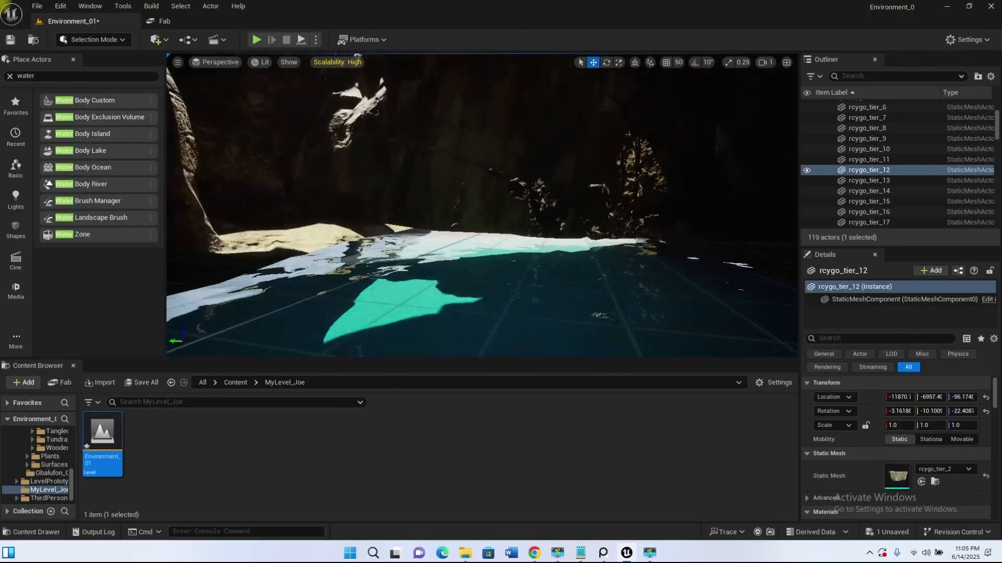
Examine the lake, cave walls and cave entrance from inside and outside under the high-quality lighting
{"action": "key", "text": "s"}
{"action": "right_click_drag", "start_coordinate": [482, 206], "coordinate": [468, 256]}
{"action": "key", "text": "w"}
{"action": "key", "text": "w"}
{"action": "key", "text": "w"}
{"action": "key", "text": "w"}
{"action": "key", "text": "s"}
{"action": "key", "text": "w"}
{"action": "key", "text": "s"}
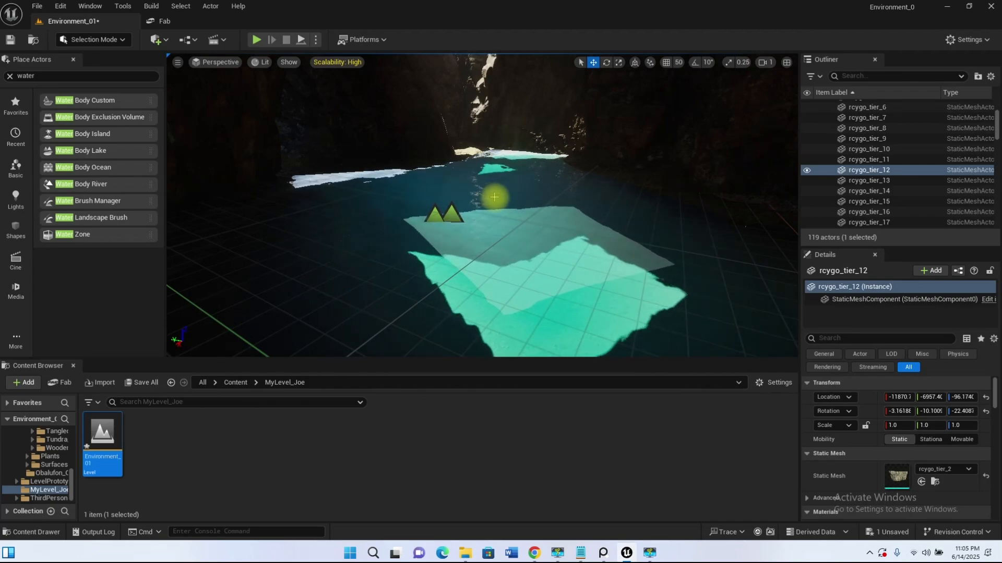
{"action": "left_click_drag", "start_coordinate": [513, 252], "coordinate": [501, 235], "text": "alt"}
{"action": "right_click_drag", "start_coordinate": [501, 235], "coordinate": [767, 225]}
{"action": "right_click_drag", "start_coordinate": [508, 262], "coordinate": [512, 255]}
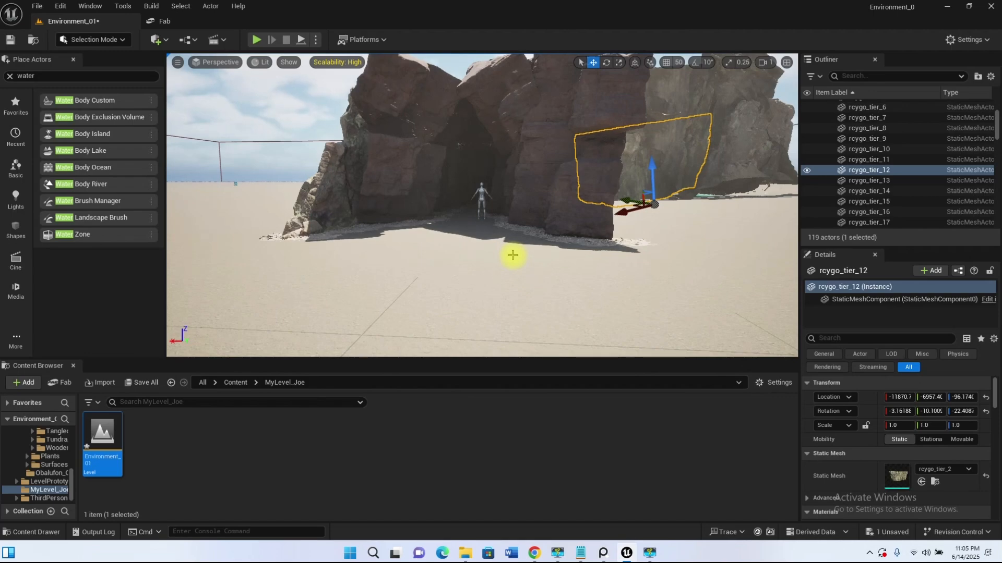
{"action": "key", "text": "w"}
{"action": "mouse_move", "coordinate": [506, 261]}
{"action": "right_mouse_down"}
{"action": "mouse_move", "coordinate": [501, 254]}
{"action": "mouse_move", "coordinate": [558, 258]}
{"action": "mouse_move", "coordinate": [544, 243]}
{"action": "right_mouse_up"}
{"action": "key", "text": "w"}
{"action": "key", "text": "w"}
{"action": "right_click_drag", "start_coordinate": [482, 206], "coordinate": [504, 290]}
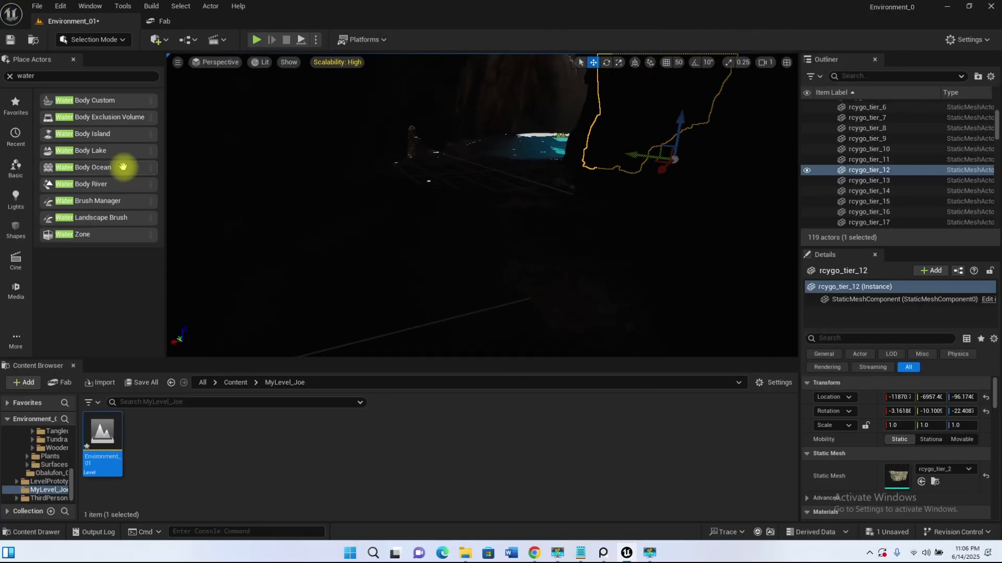
Place a point light in the dark cave passage and raise it towards the ceiling to a Z location of about 436.7
{"action": "left_click", "coordinate": [9, 77]}
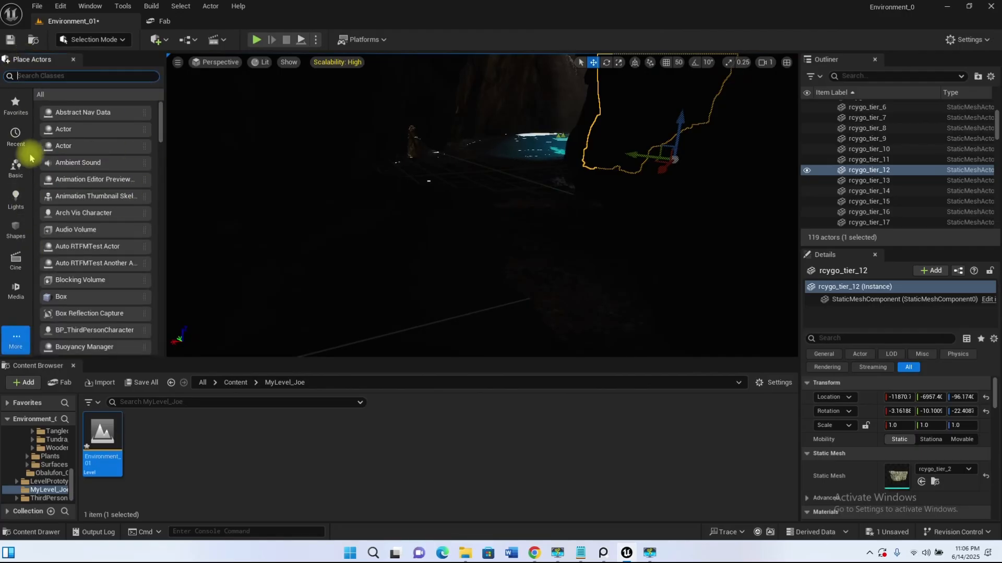
{"action": "left_click", "coordinate": [15, 211]}
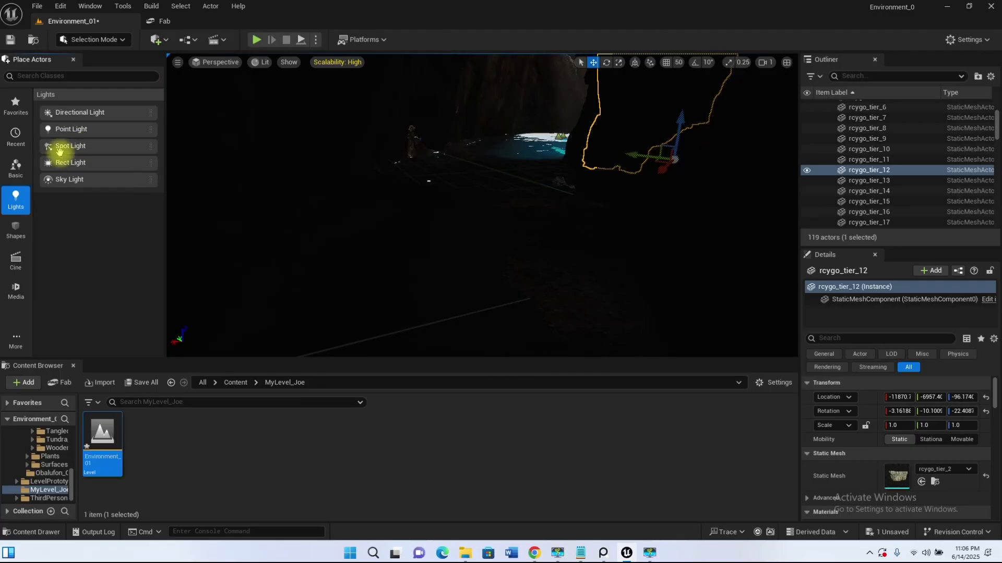
{"action": "left_click_drag", "start_coordinate": [76, 129], "coordinate": [476, 267]}
{"action": "right_click_drag", "start_coordinate": [477, 267], "coordinate": [450, 270]}
{"action": "key", "text": "s"}
{"action": "key", "text": "w"}
{"action": "left_click_drag", "start_coordinate": [508, 165], "coordinate": [509, 73]}
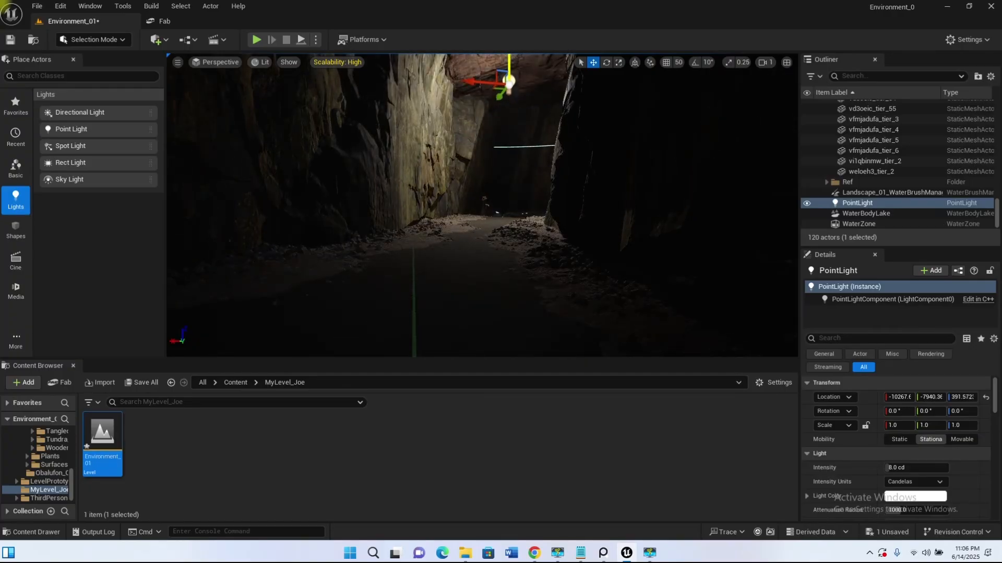
{"action": "mouse_move", "coordinate": [526, 147]}
{"action": "right_mouse_down"}
{"action": "mouse_move", "coordinate": [520, 168]}
{"action": "mouse_move", "coordinate": [526, 152]}
{"action": "right_mouse_up"}
{"action": "key", "text": "e"}
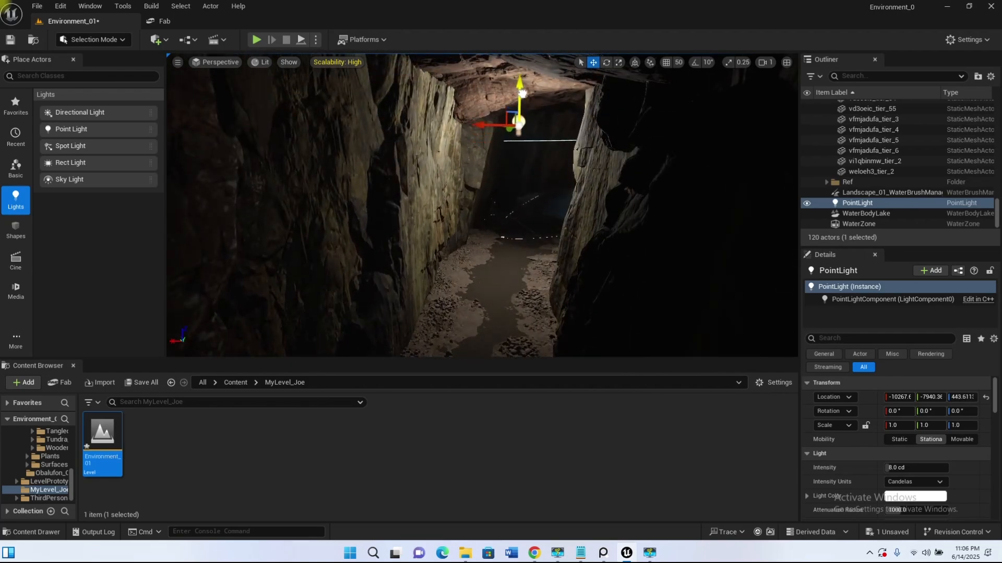
{"action": "mouse_move", "coordinate": [524, 253]}
{"action": "right_mouse_down"}
{"action": "mouse_move", "coordinate": [524, 300]}
{"action": "mouse_move", "coordinate": [524, 248]}
{"action": "mouse_move", "coordinate": [543, 247]}
{"action": "right_mouse_up"}
{"action": "key", "text": "s"}
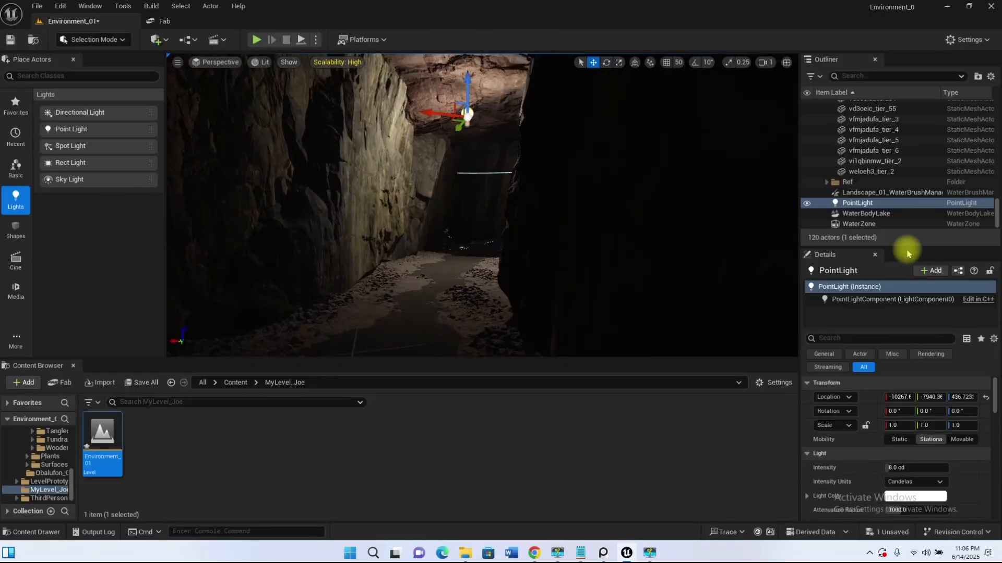
Try intensities of 3 cd and 1 cd on the point light, and settle on 2 cd
{"action": "left_click_drag", "start_coordinate": [901, 246], "coordinate": [904, 157]}
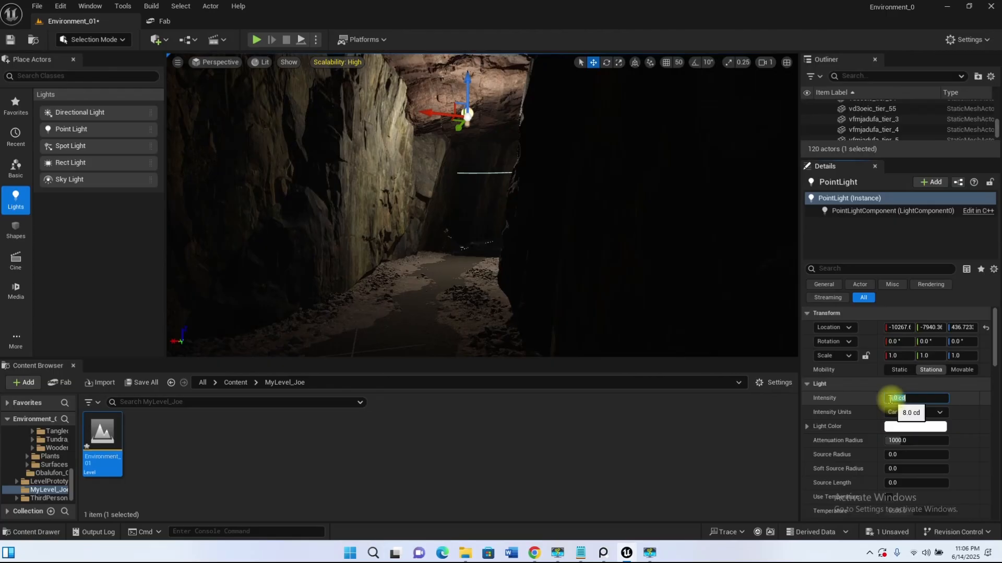
{"action": "type", "text": "3"}
{"action": "key", "text": "Return"}
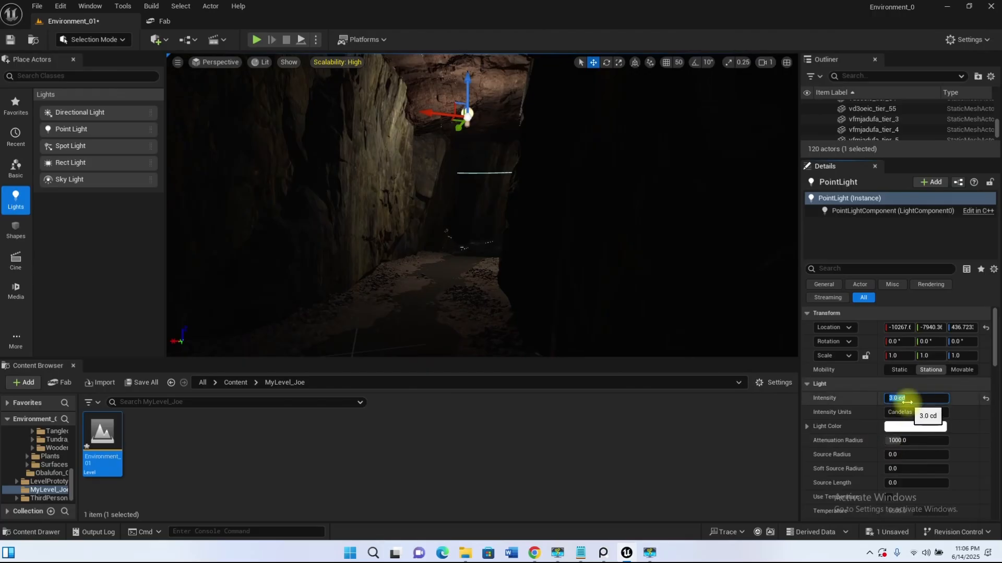
{"action": "type", "text": "1"}
{"action": "key", "text": "Return"}
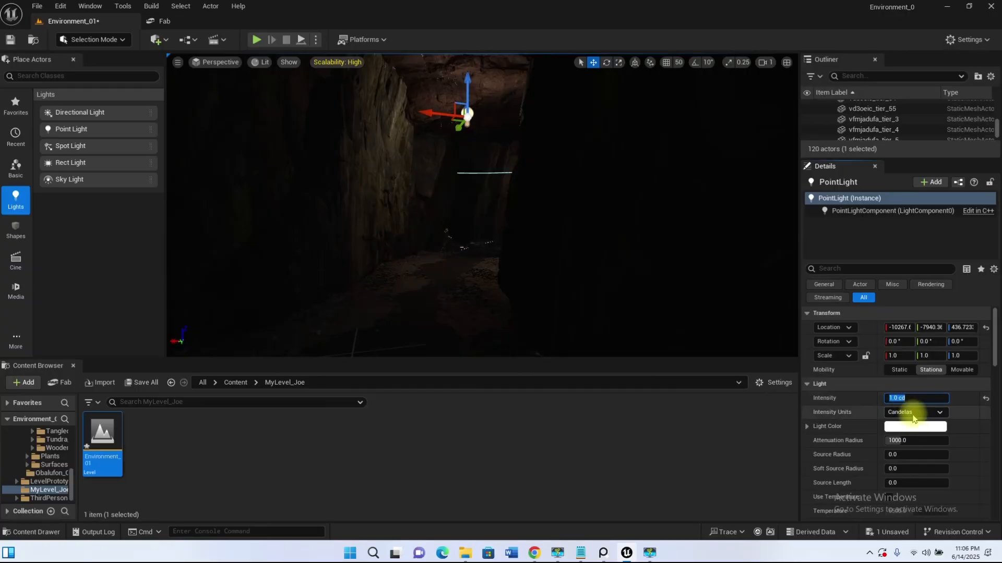
{"action": "type", "text": "2"}
{"action": "key", "text": "Return"}
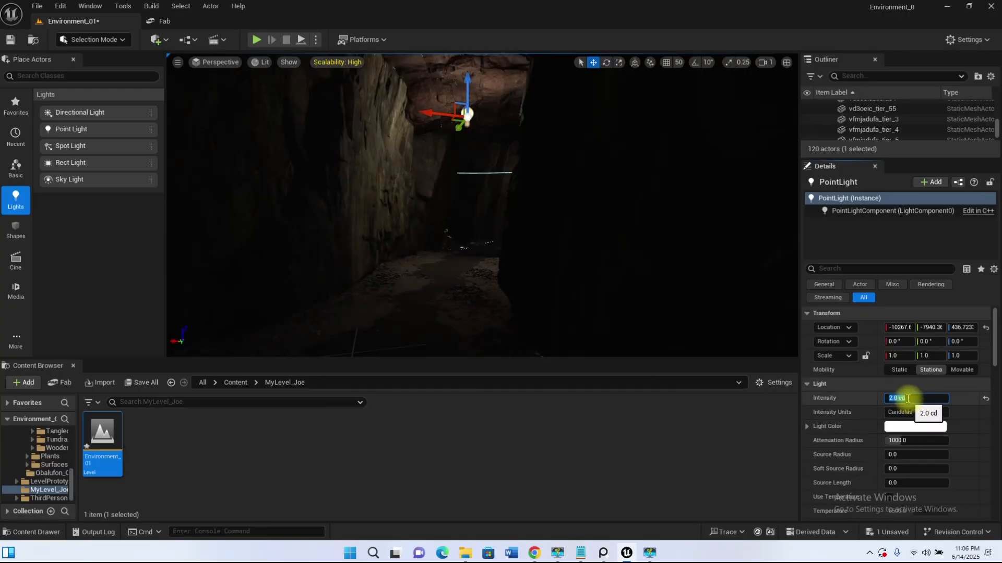
Give the point light a light blue color with a hue of about 215 and a saturation of about 0.66
{"action": "left_click", "coordinate": [915, 428]}
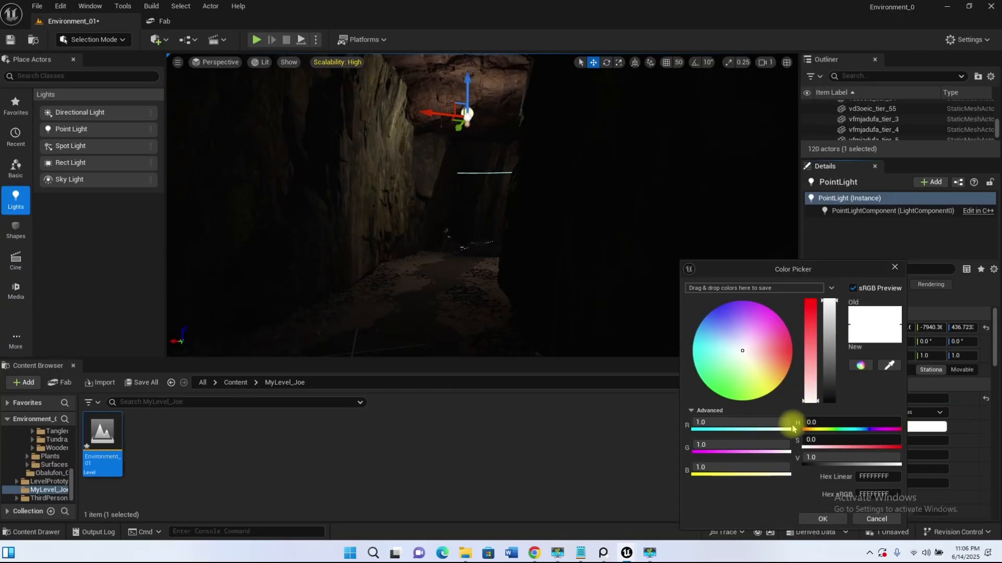
{"action": "left_click_drag", "start_coordinate": [759, 363], "coordinate": [716, 335]}
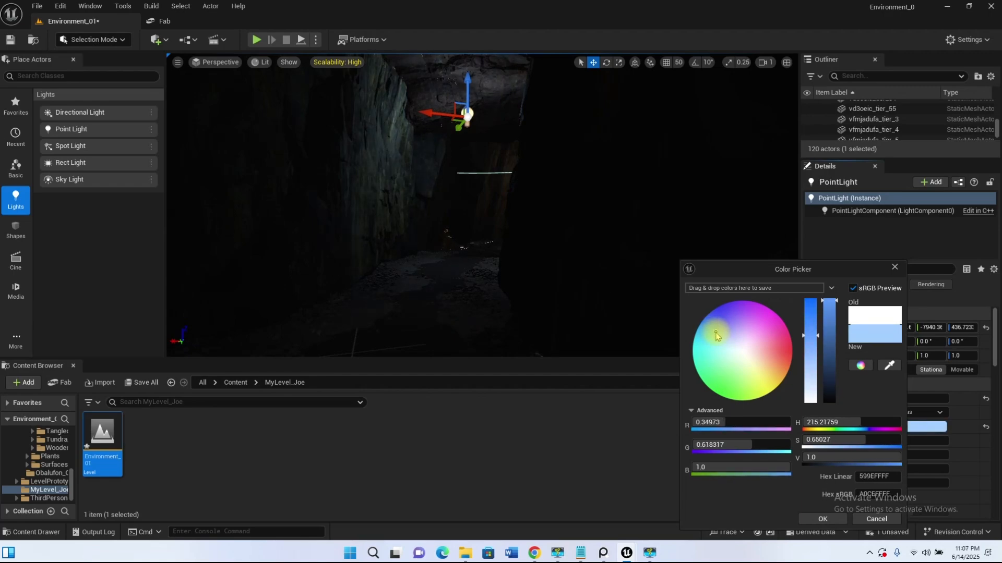
{"action": "left_click", "coordinate": [895, 268]}
Review the blue-lit cave passage from the inside and from in front of the entrance
{"action": "key", "text": "s"}
{"action": "right_click_drag", "start_coordinate": [575, 296], "coordinate": [596, 313]}
{"action": "key", "text": "w"}
{"action": "key", "text": "s"}
{"action": "key", "text": "w"}
{"action": "key", "text": "s"}
{"action": "key", "text": "a"}
{"action": "key", "text": "w"}
{"action": "key", "text": "s"}
{"action": "key", "text": "w"}
{"action": "key", "text": "s"}
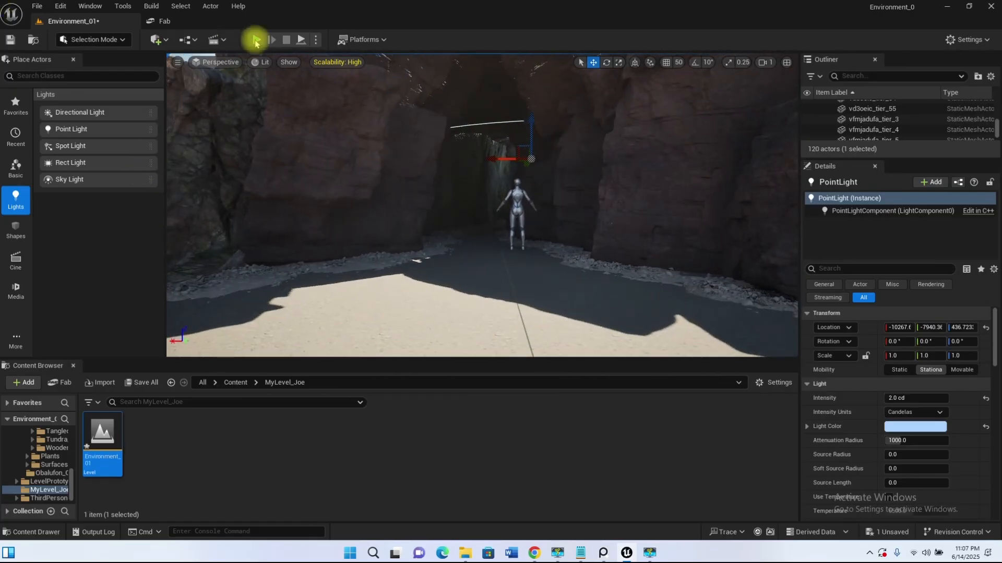
Play-test the level in daylight by running the character around the cave, and end the session
{"action": "key", "text": "alt+p"}
{"action": "key", "text": "w"}
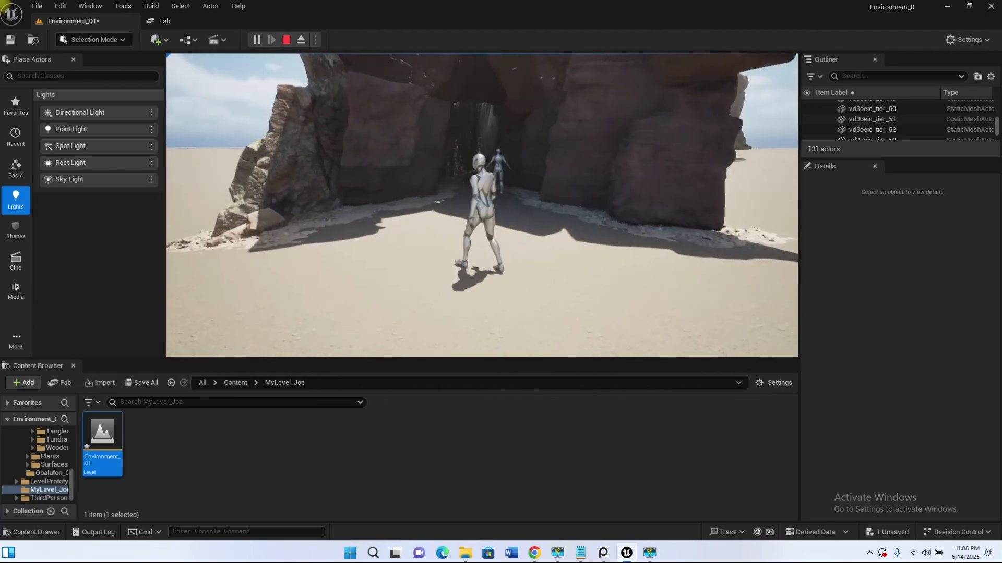
{"action": "key", "text": "Escape"}
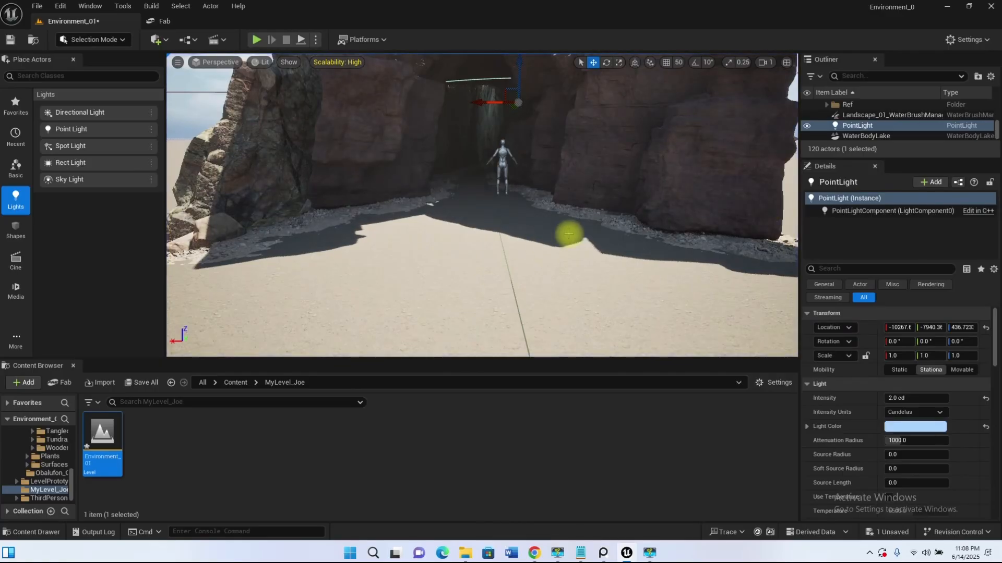
Rotate the sun's direction until the scene in front of the cave falls into darkness
{"action": "key", "text": "ctrl+l"}
{"action": "key", "text": "ctrl+l"}
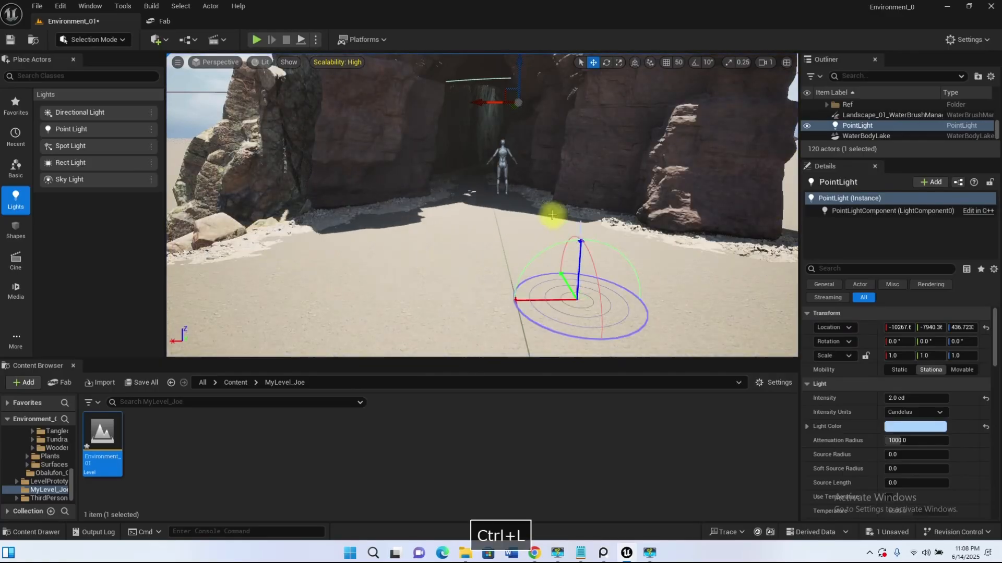
{"action": "key", "text": "ctrl+l"}
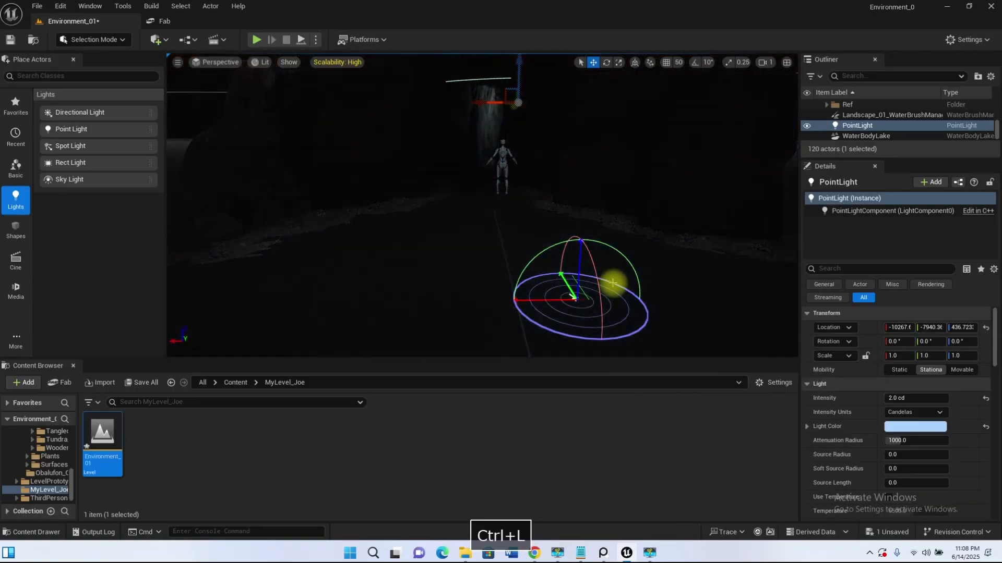
{"action": "key", "text": "ctrl+l"}
{"action": "key", "text": "ctrl+l"}
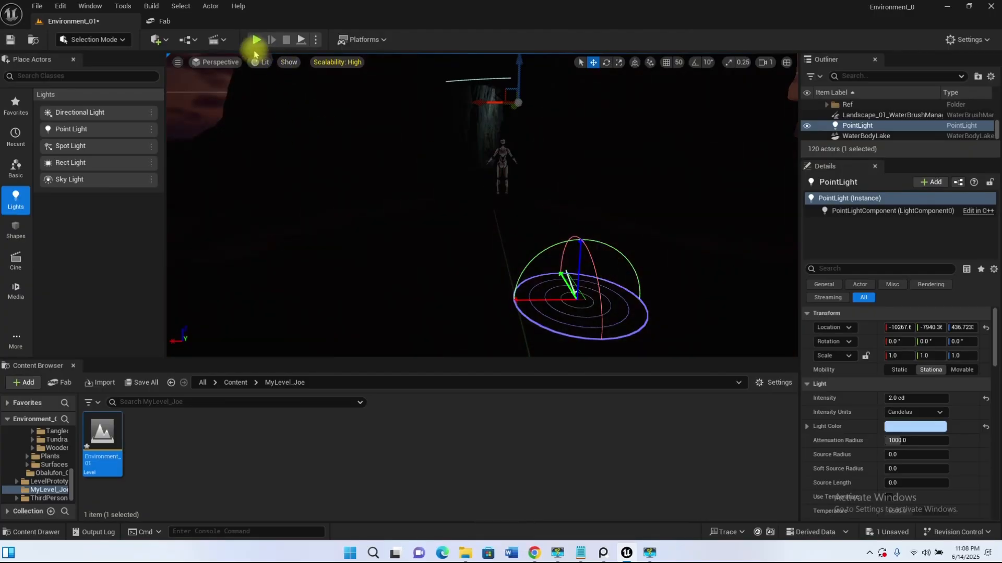
Play-test the darkened level by running the character through the cave and back outside, and end the session
{"action": "left_click", "coordinate": [256, 41]}
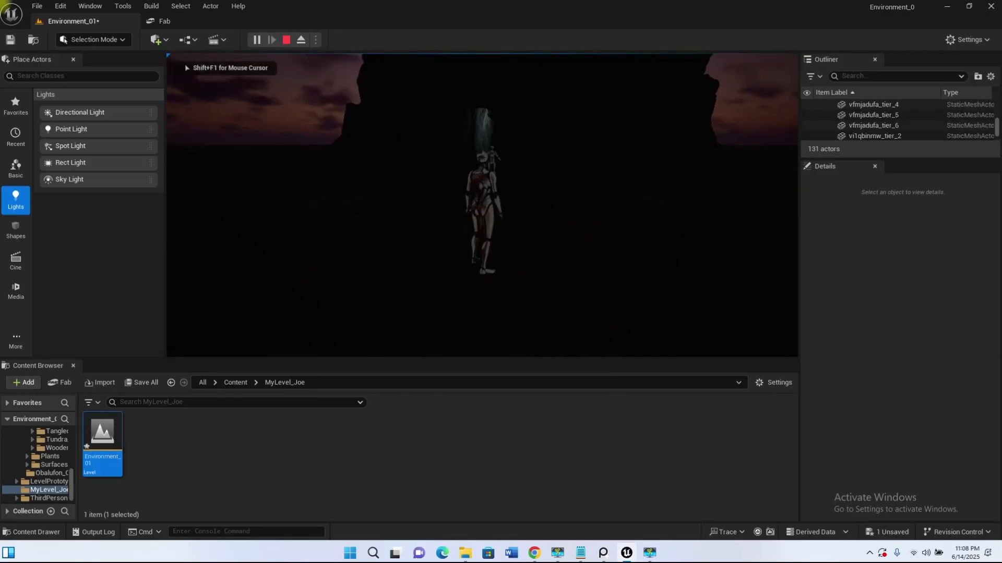
{"action": "key", "text": "w"}
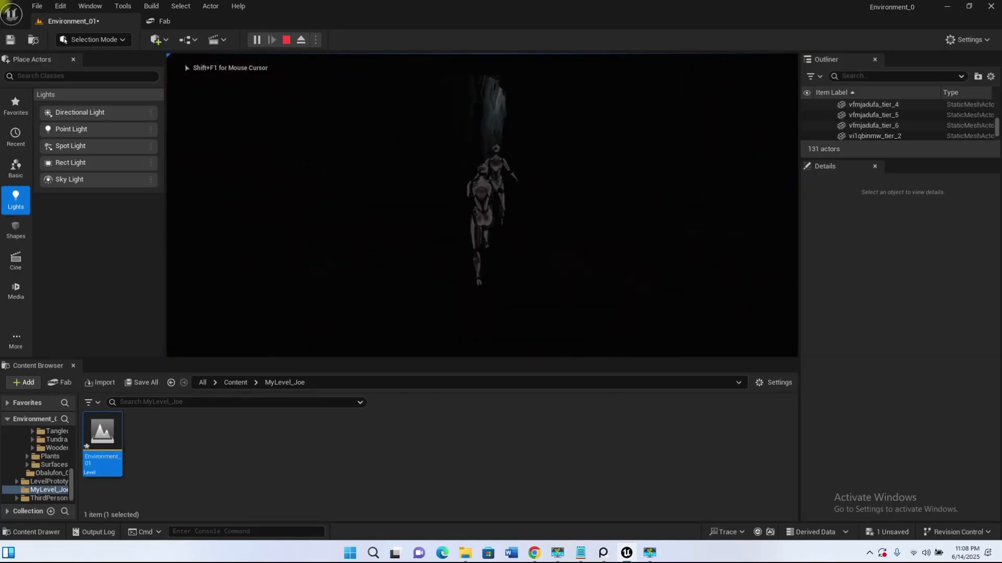
{"action": "key", "text": "w"}
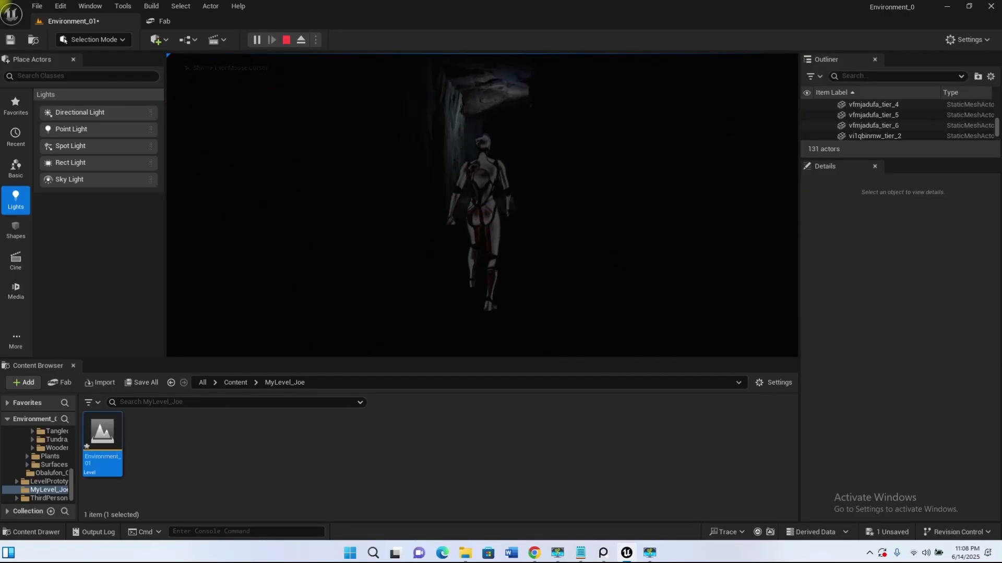
{"action": "key", "text": "w"}
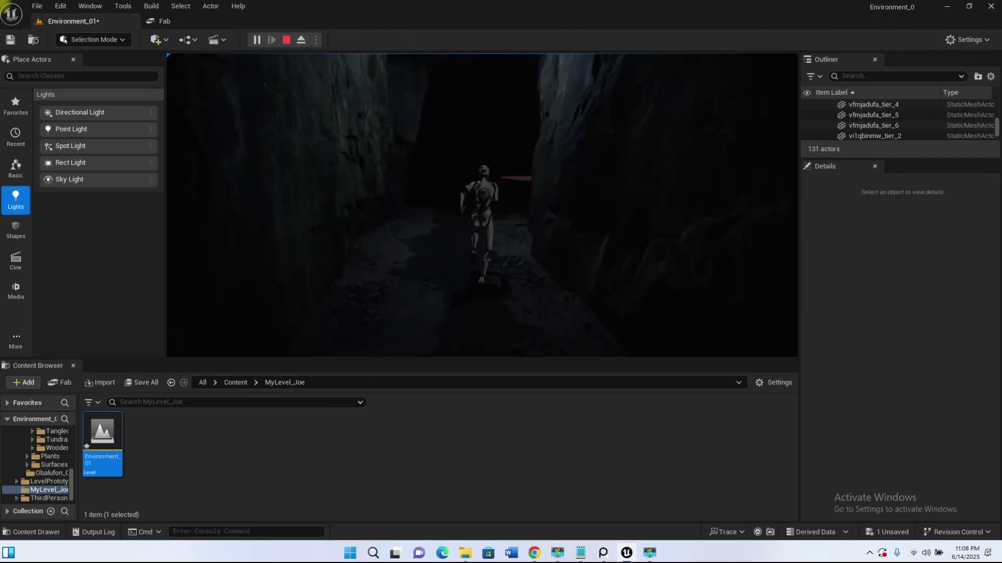
{"action": "key", "text": "w"}
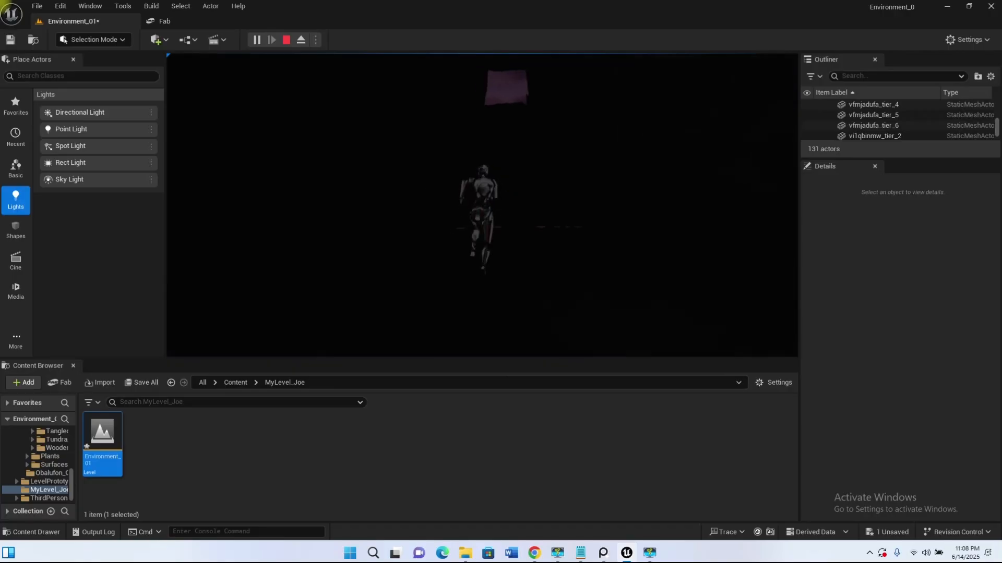
{"action": "key", "text": "w"}
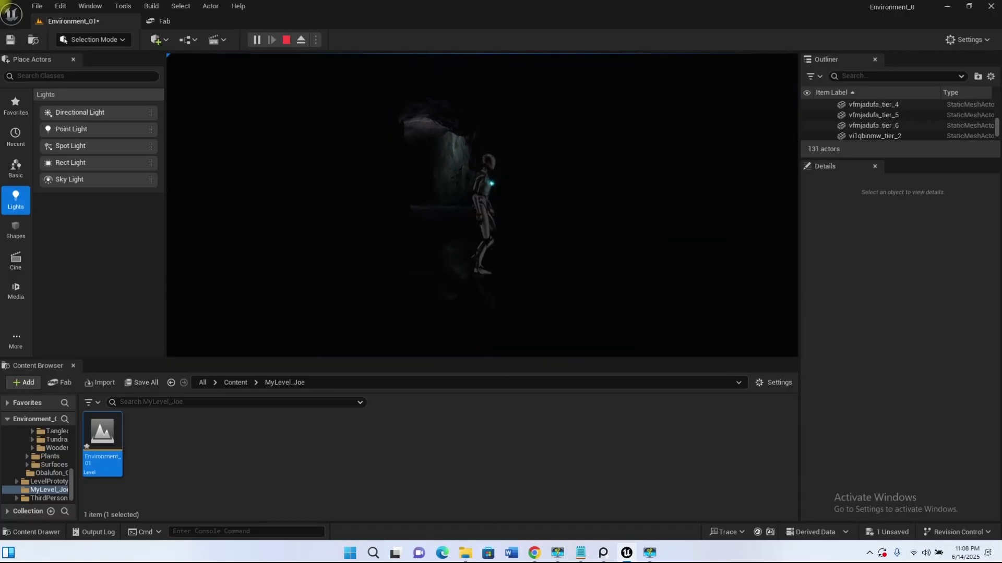
{"action": "key", "text": "w"}
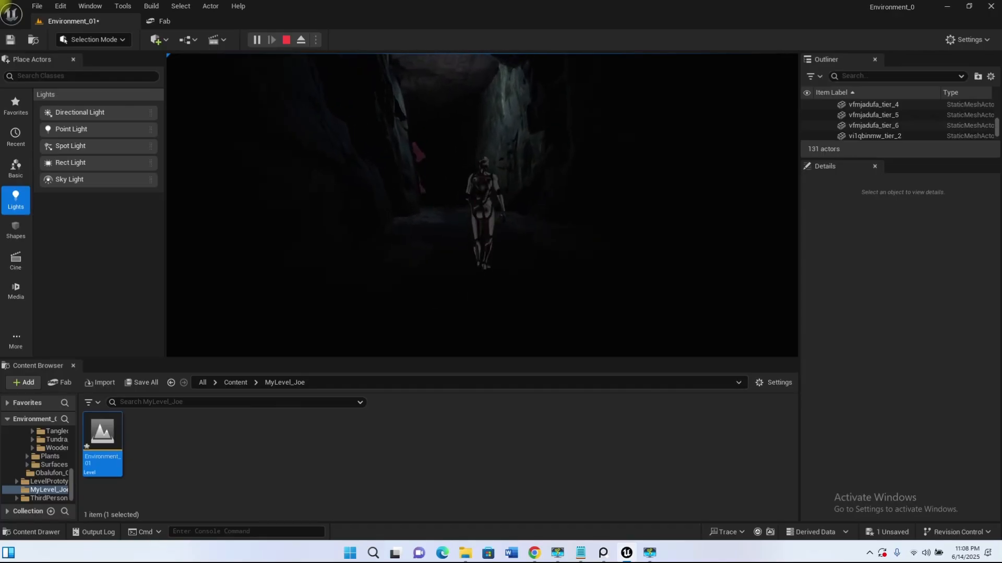
{"action": "key", "text": "w"}
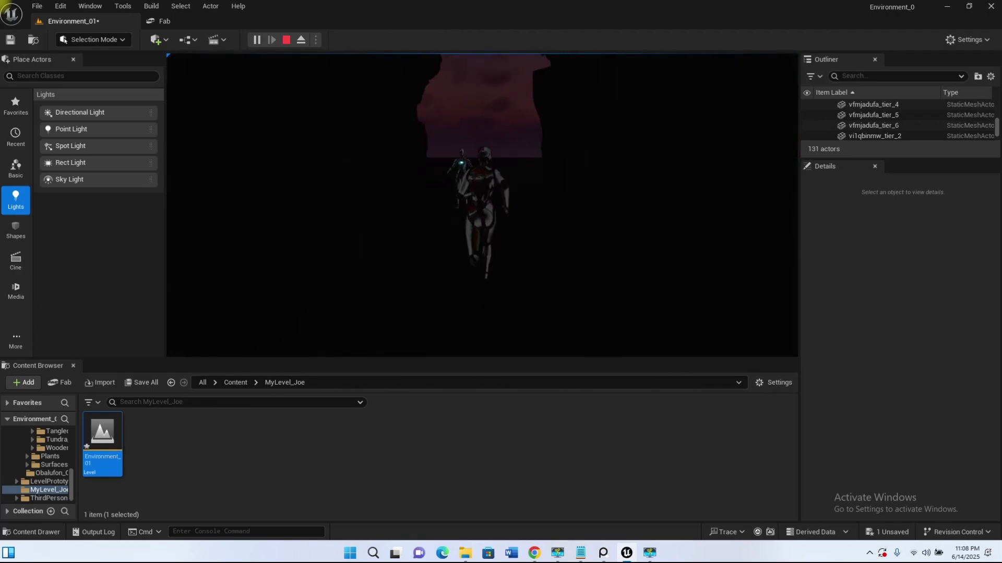
{"action": "key", "text": "w"}
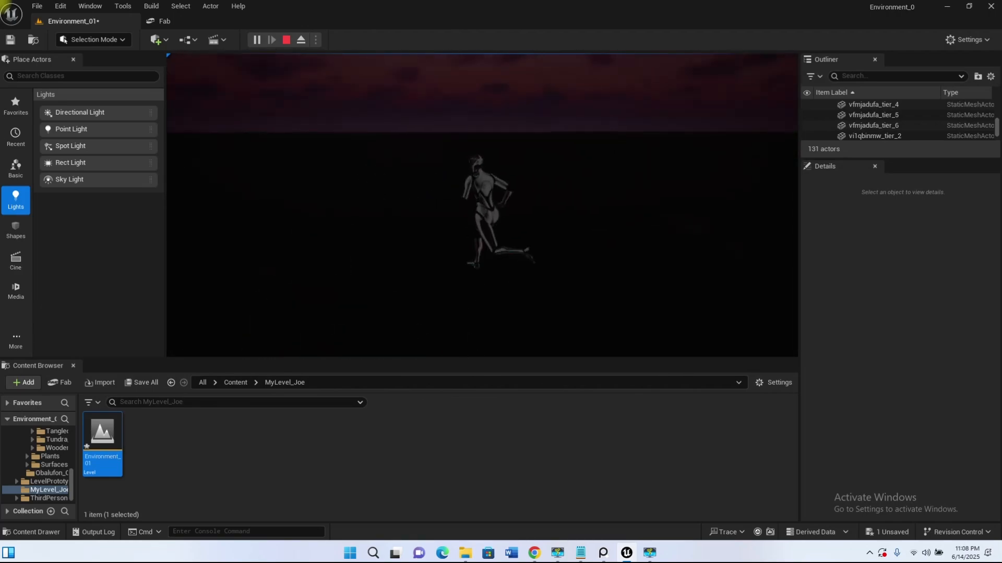
{"action": "key", "text": "s"}
{"action": "key", "text": "s"}
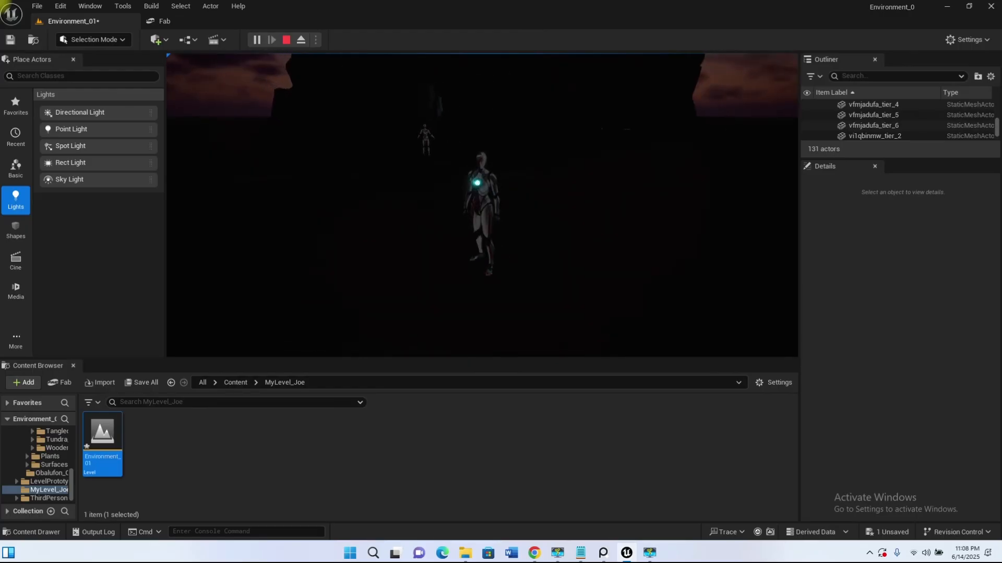
{"action": "key", "text": "Escape"}
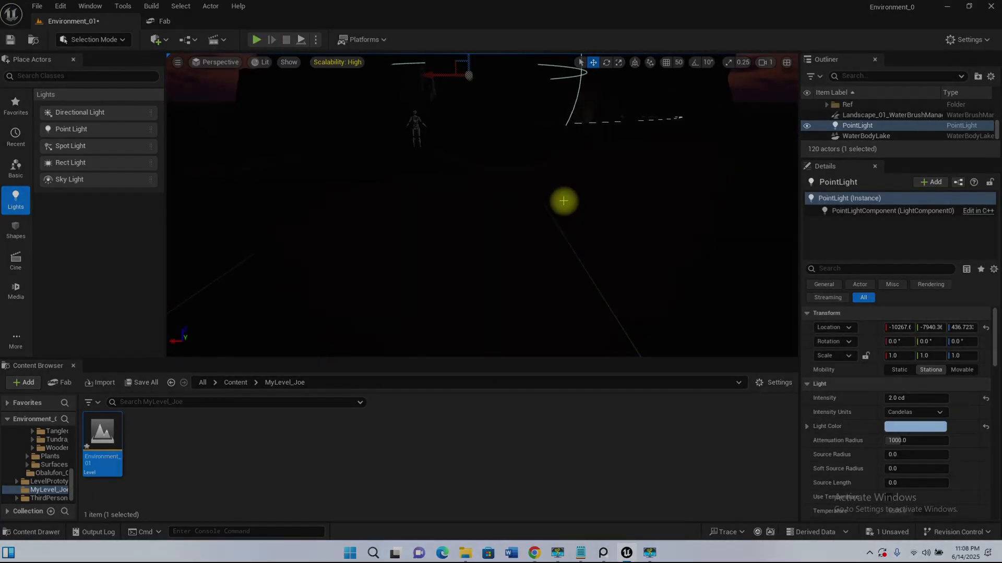